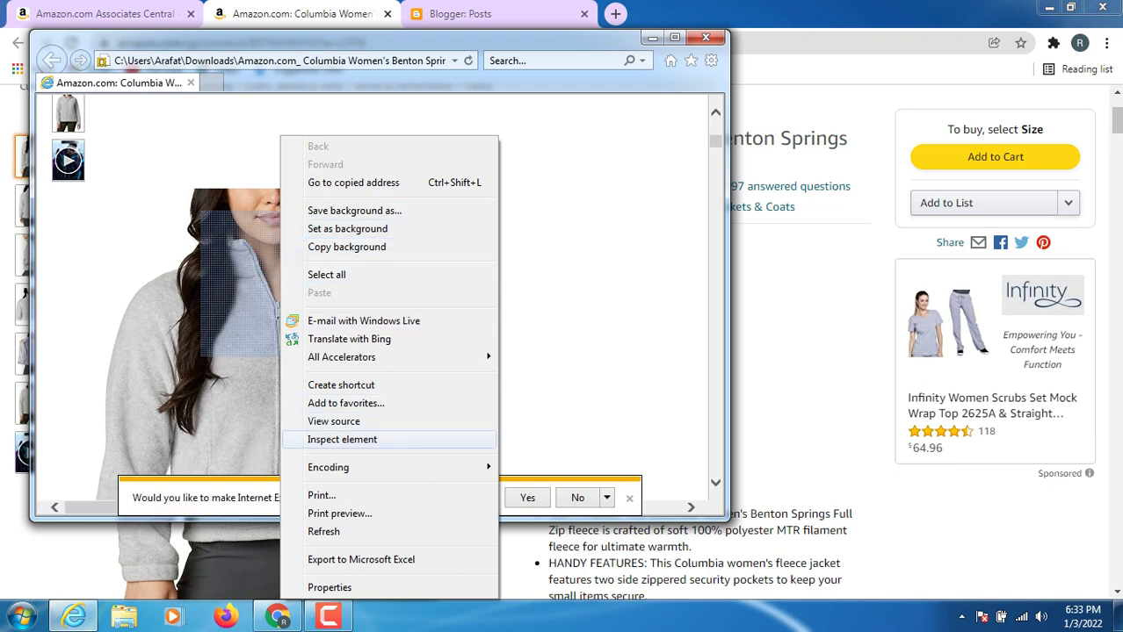
mouse_move(351, 467)
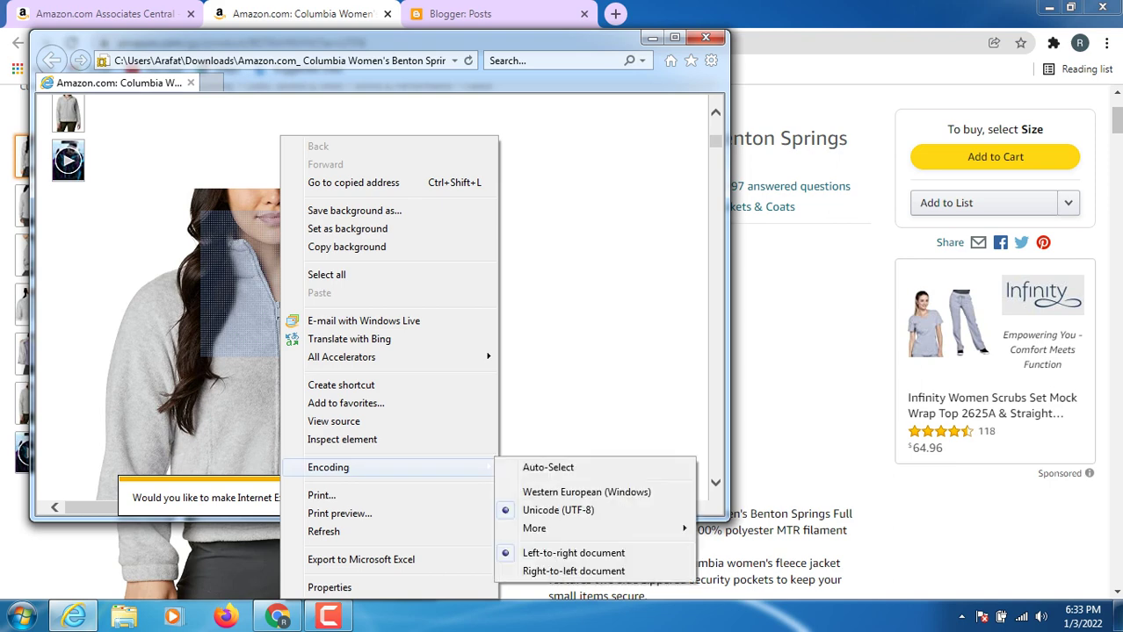
key(Escape)
key(Escape)
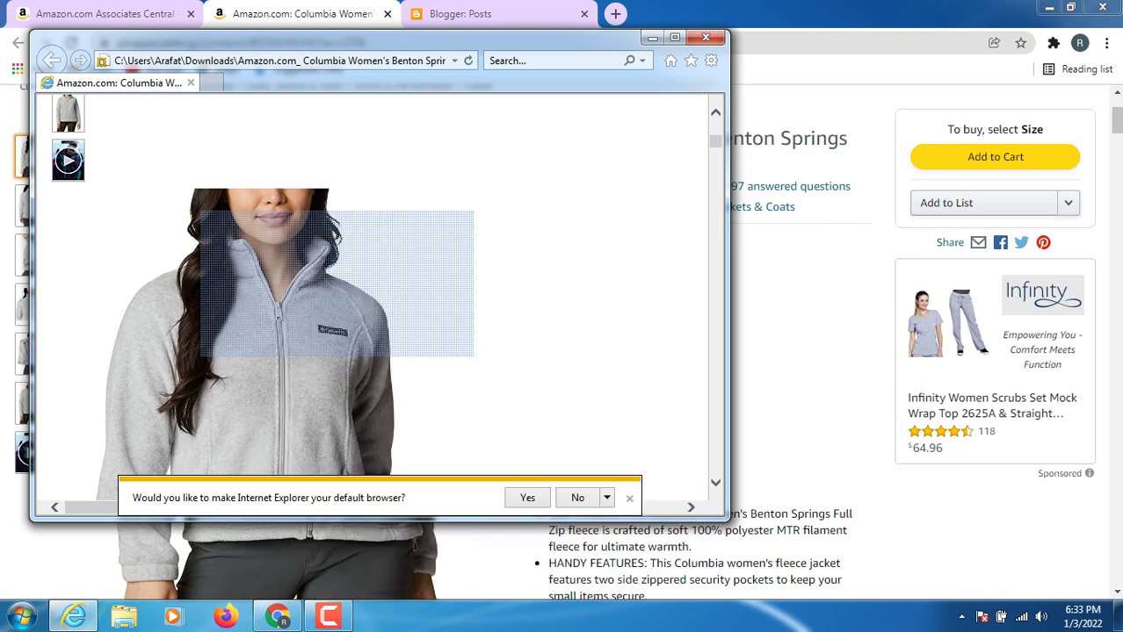
right_click(220, 136)
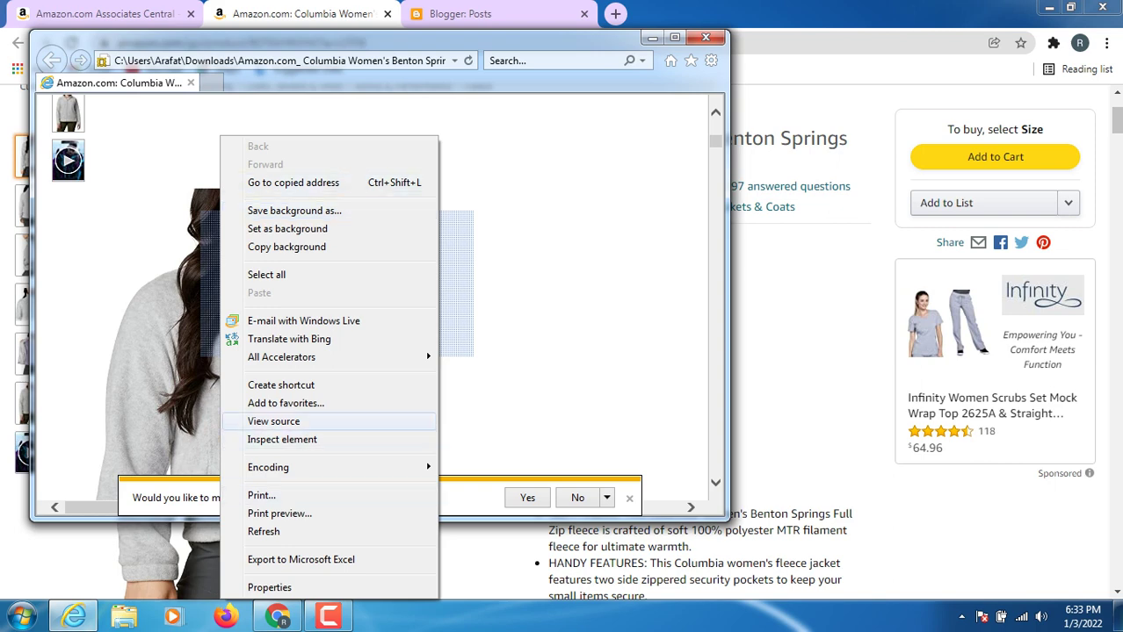
key(Escape)
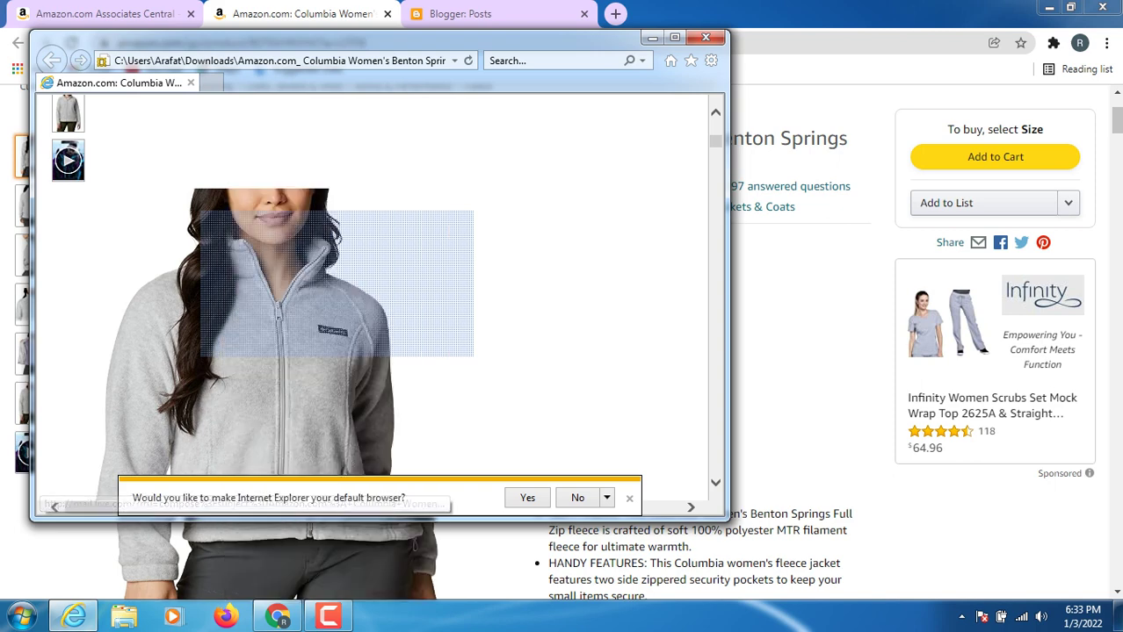
- Save the grey jacket picture as a PNG named untitled in the Pictures library, replacing the existing file
right_click(199, 201)
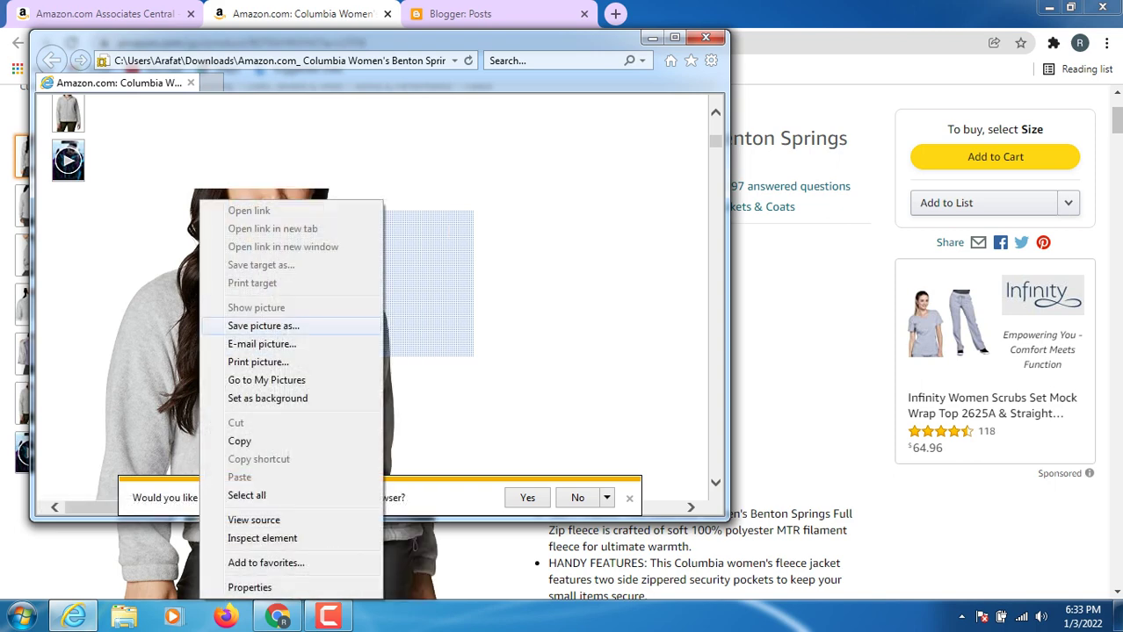
click(263, 325)
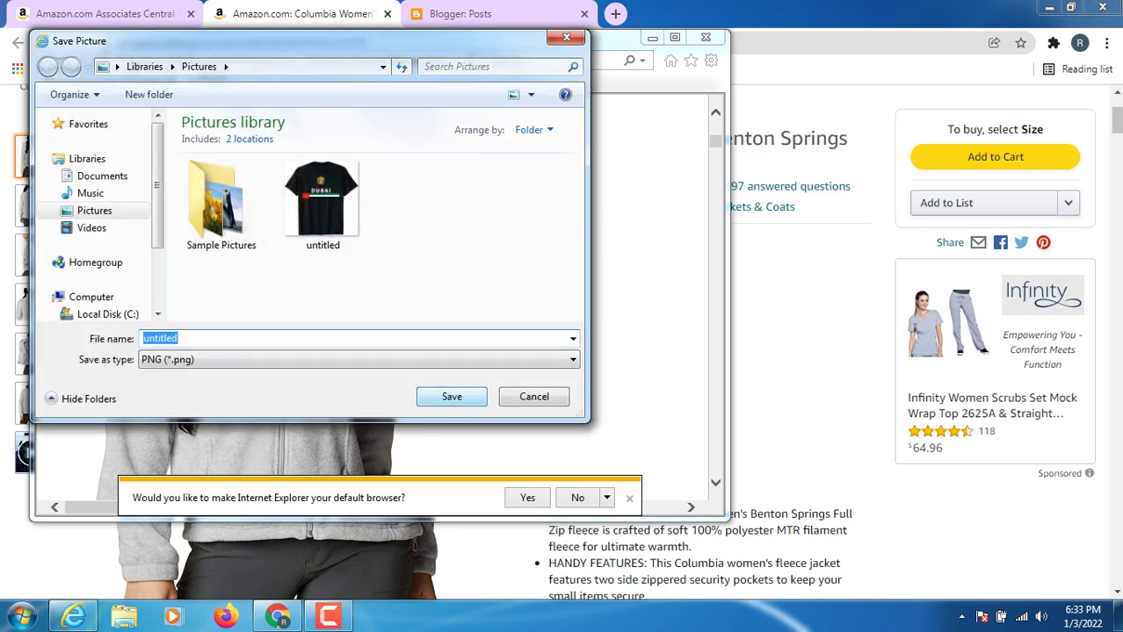
click(451, 396)
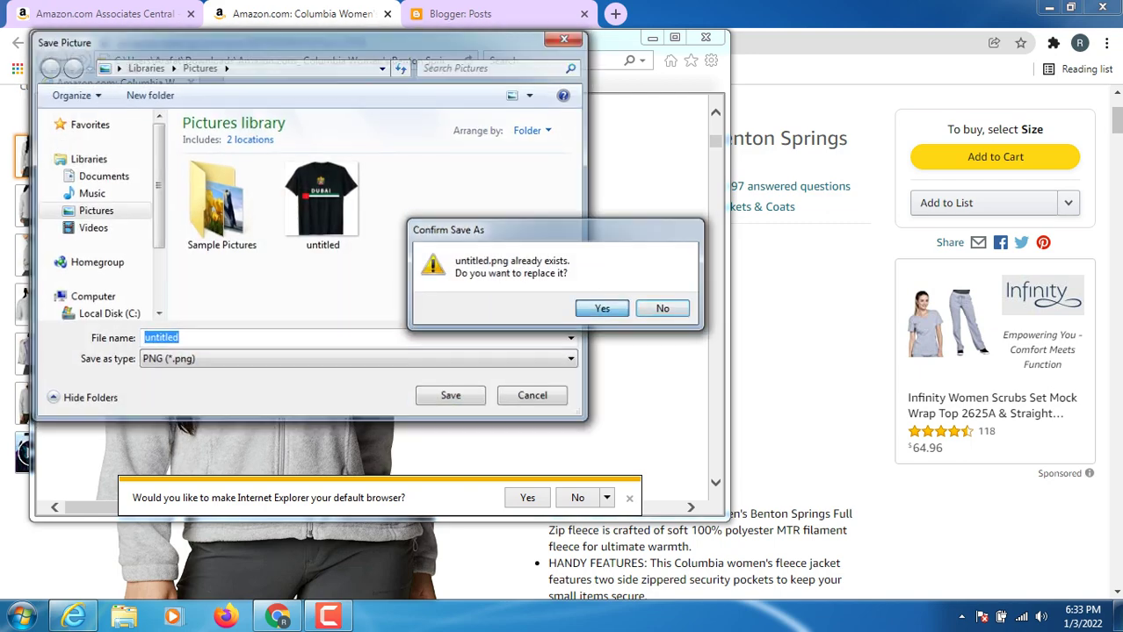
click(601, 308)
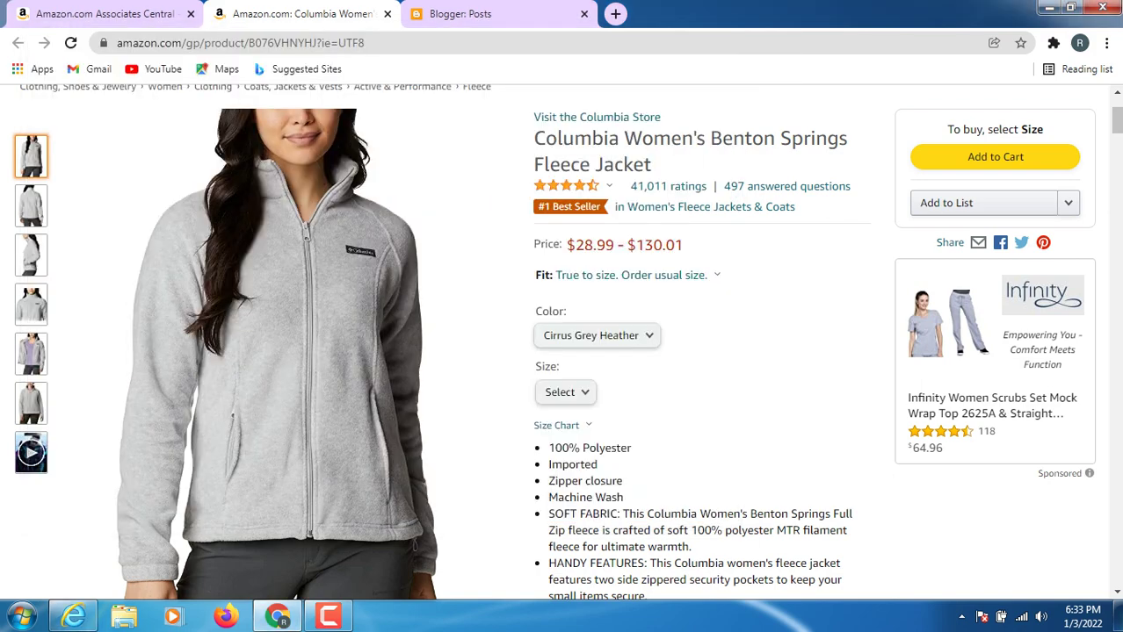
- Copy the product title "Columbia Women's Benton Springs Fleece Jacket" from the Amazon product page
scroll(303, 317, down, 1)
scroll(303, 316, up, 3)
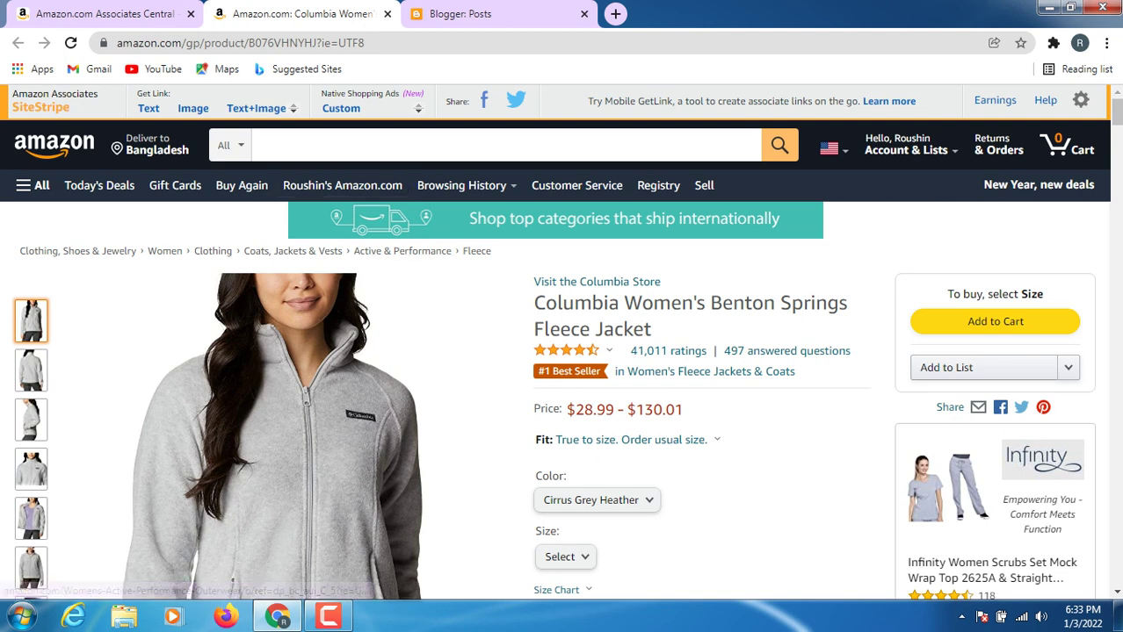
drag(533, 303, 651, 329)
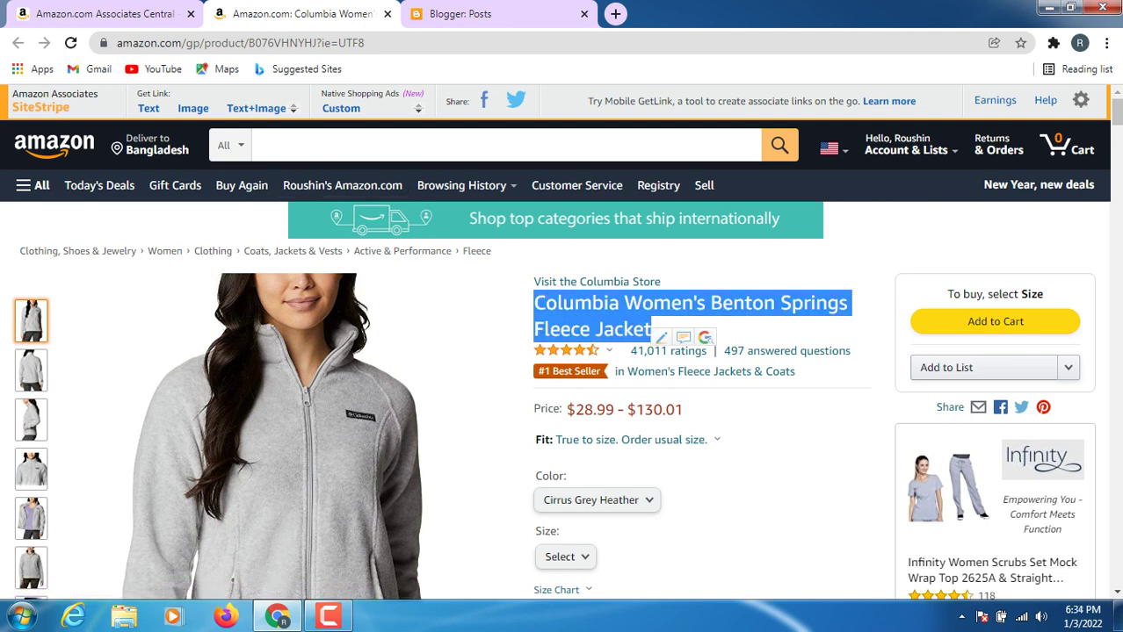
right_click(655, 328)
click(681, 336)
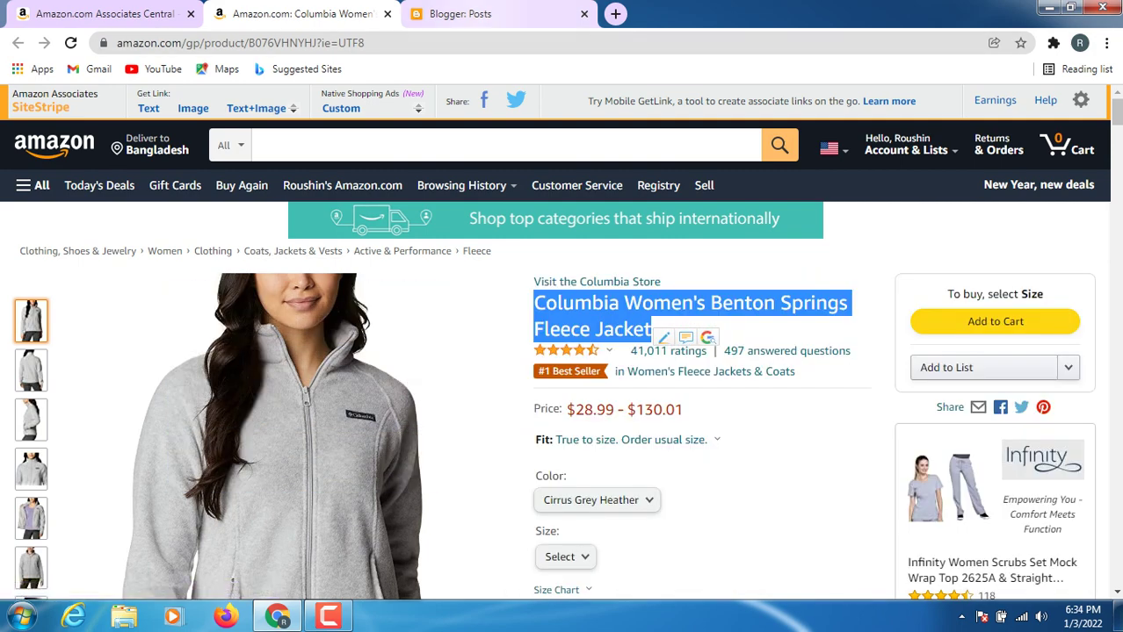
- Switch to Blogger and create a new post titled "Columbia Women's Benton Springs Fleece Jacket" using the copied text
click(460, 13)
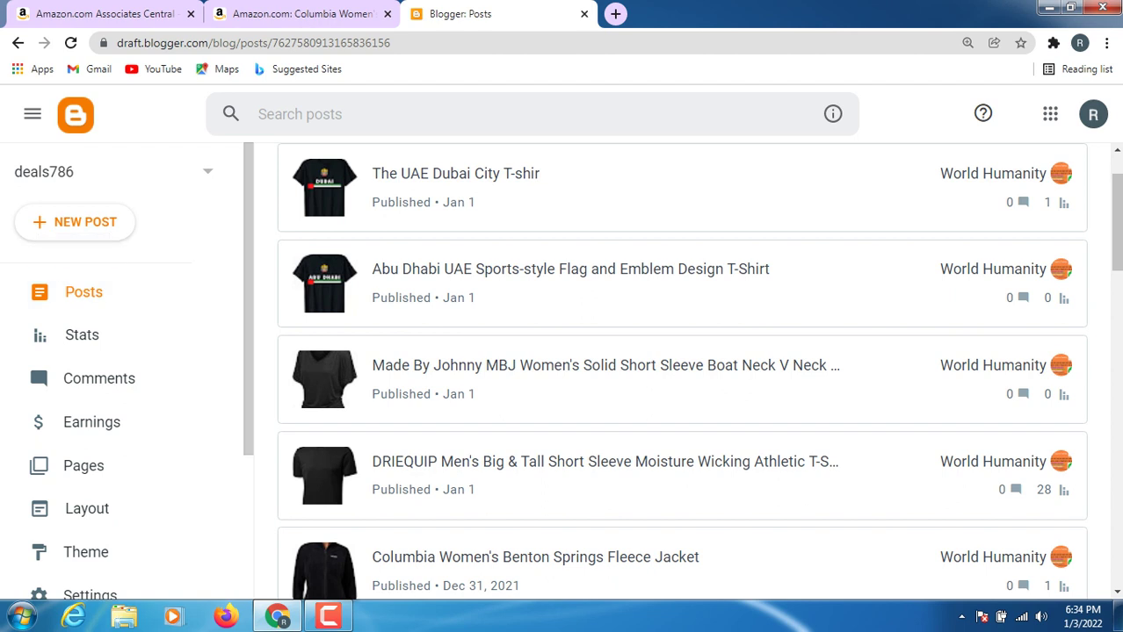
click(85, 222)
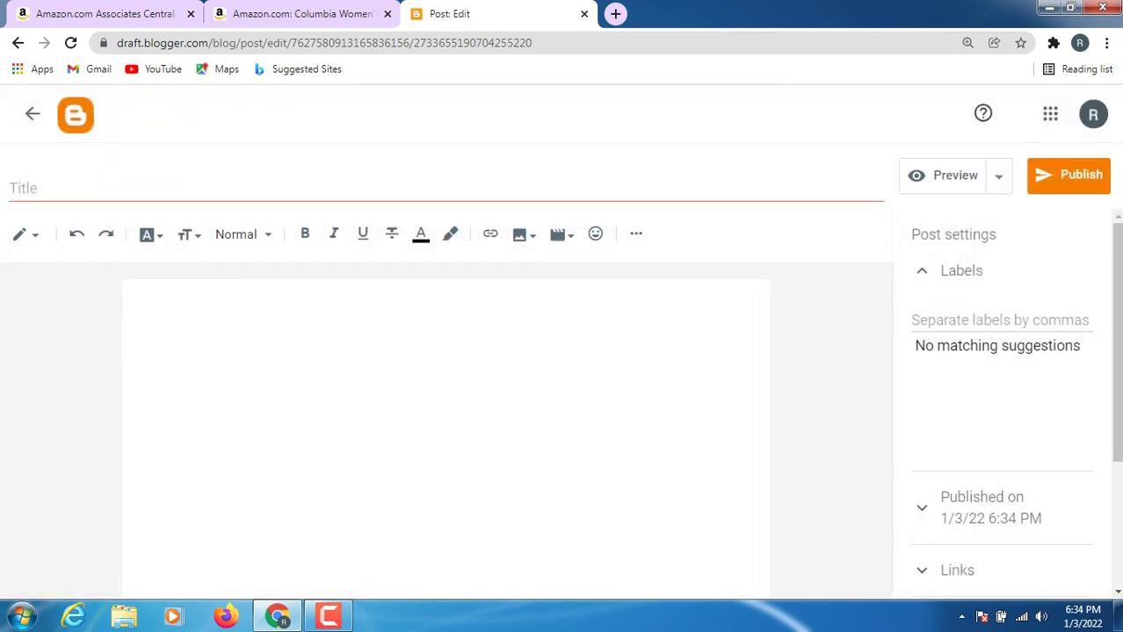
click(139, 188)
right_click(139, 188)
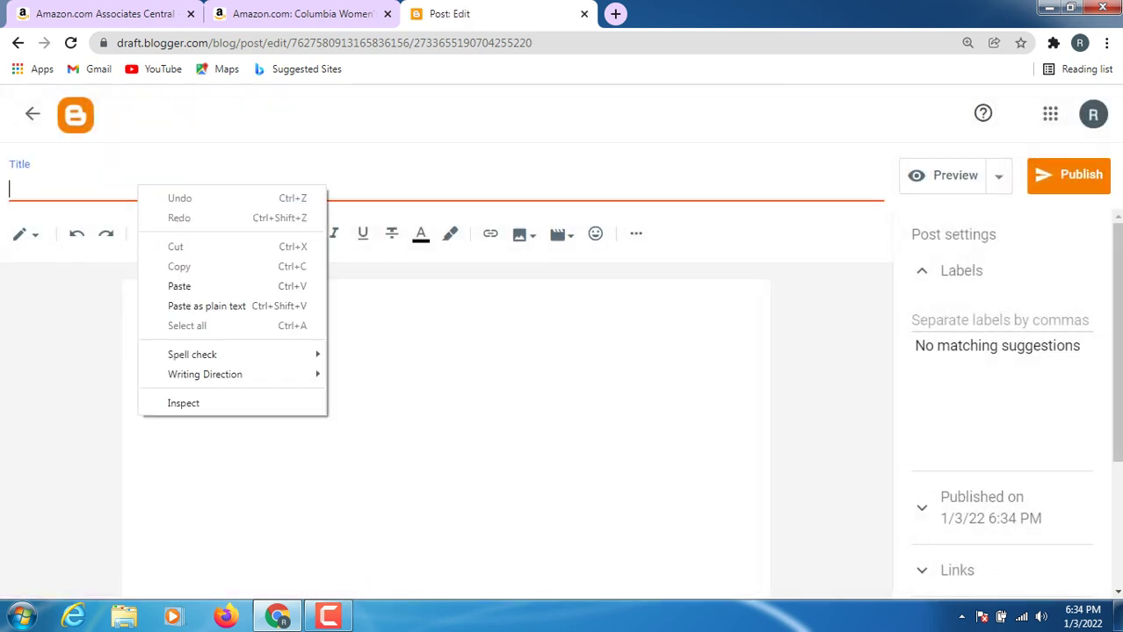
click(180, 286)
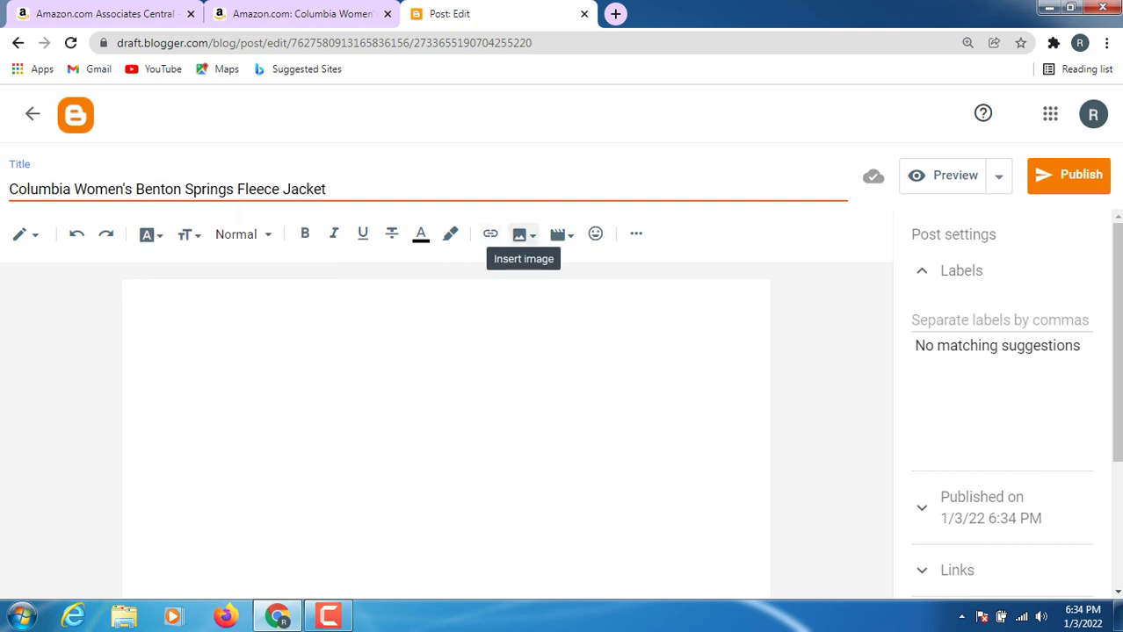
- Upload the untitled jacket picture from the computer's Pictures library and insert it into the post body
click(523, 234)
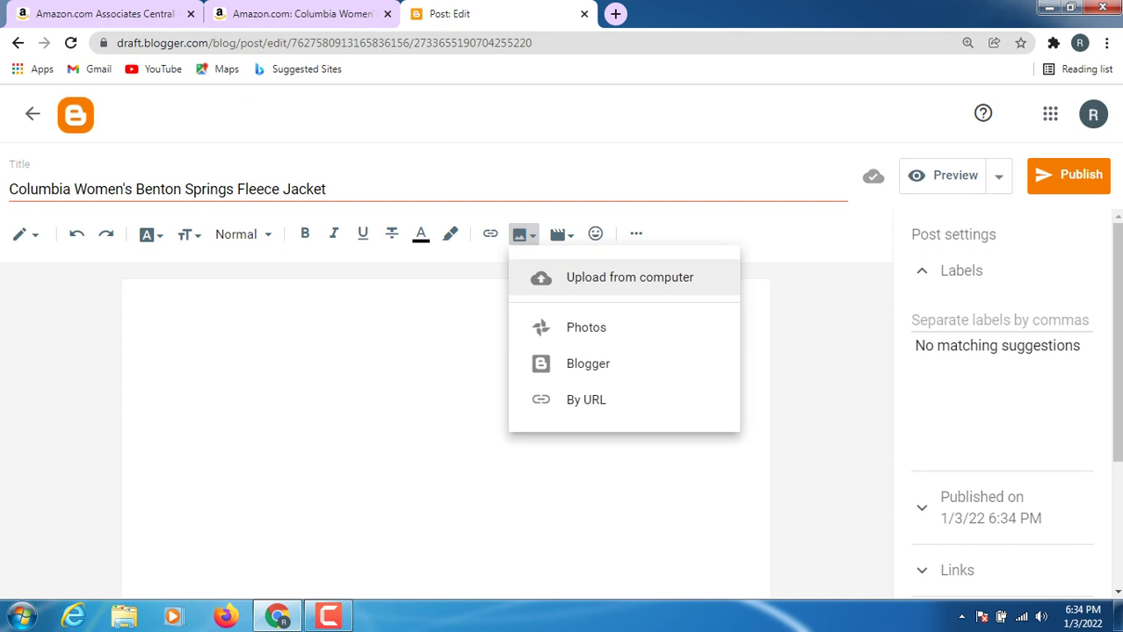
click(629, 277)
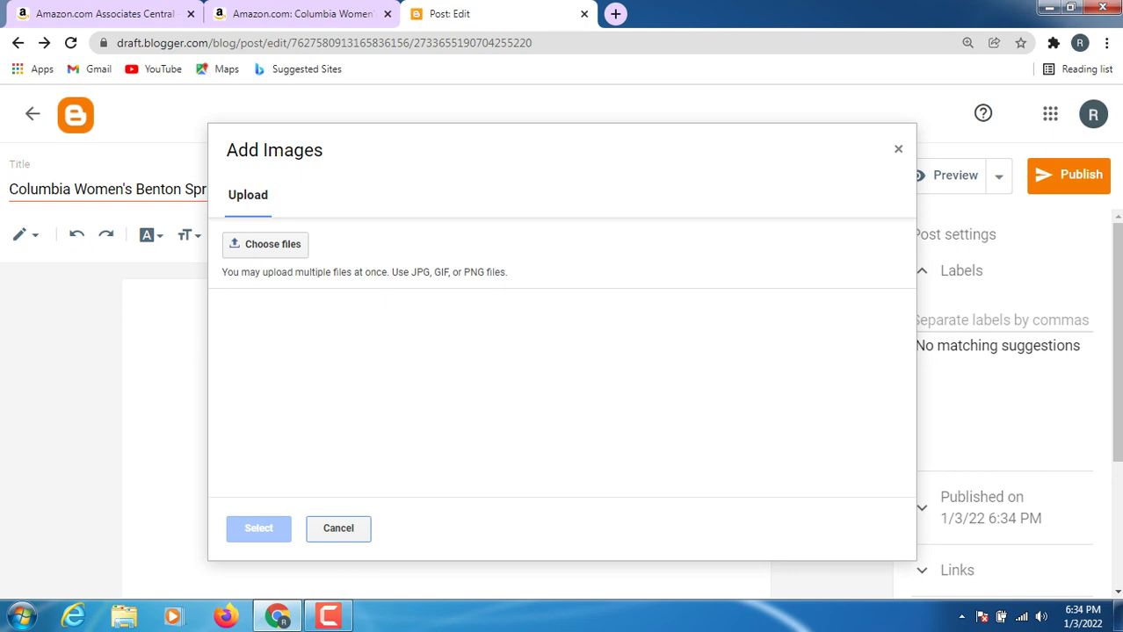
click(265, 245)
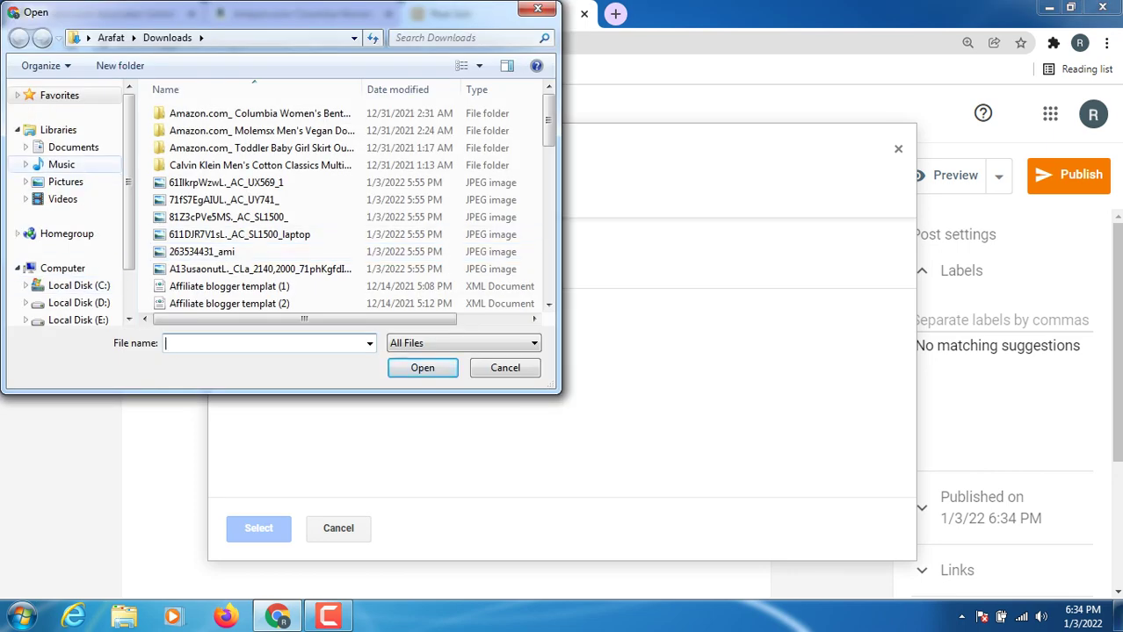
click(65, 182)
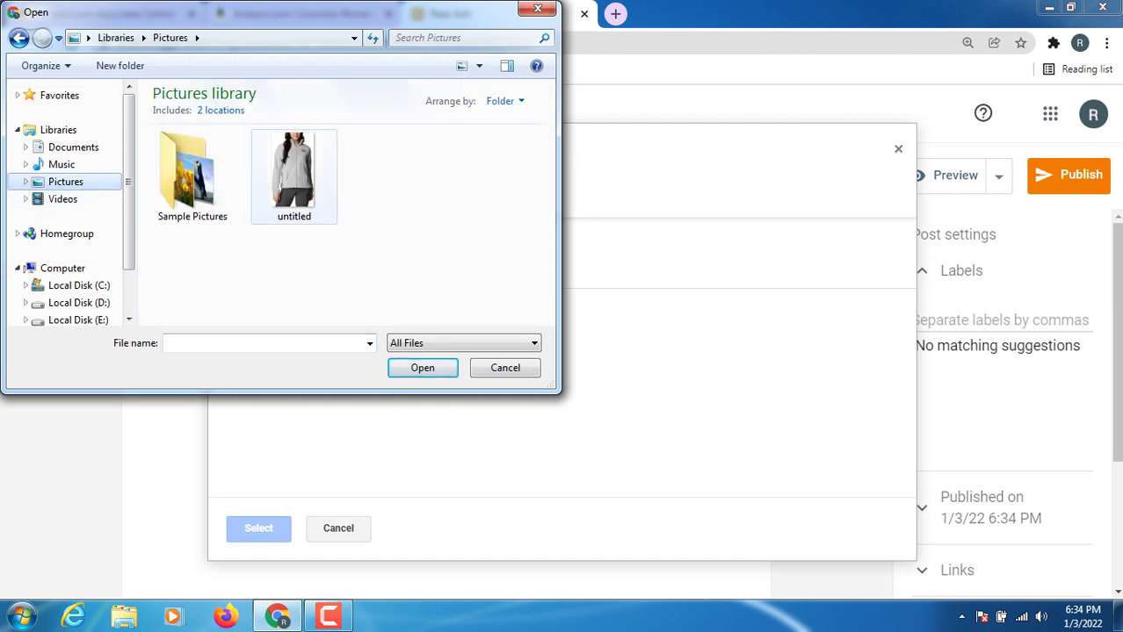
click(294, 176)
click(423, 368)
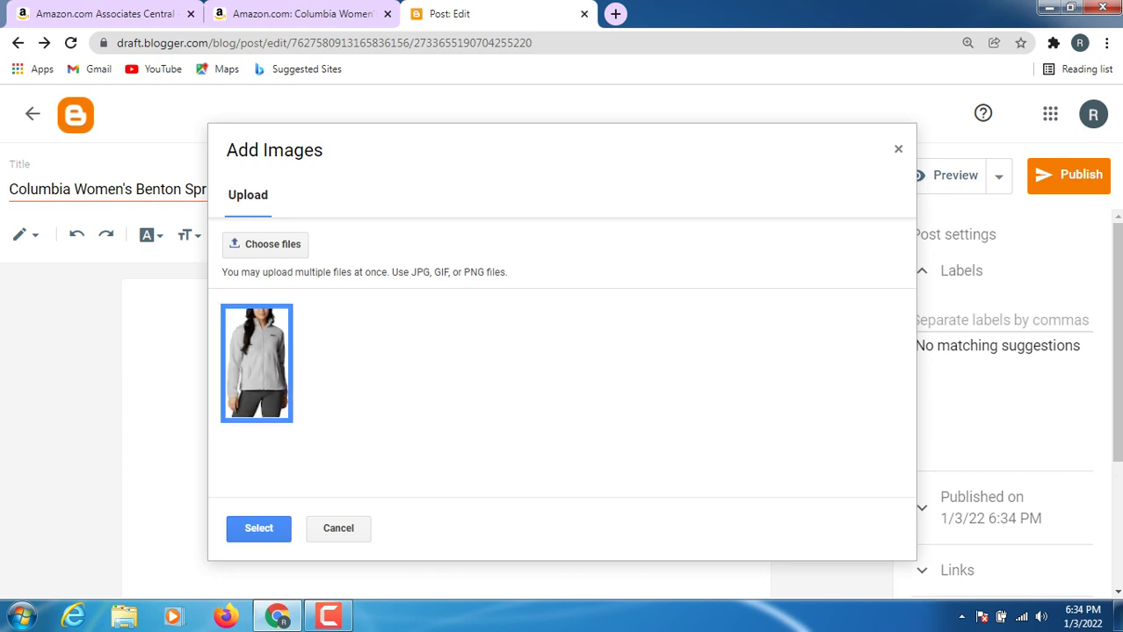
click(258, 528)
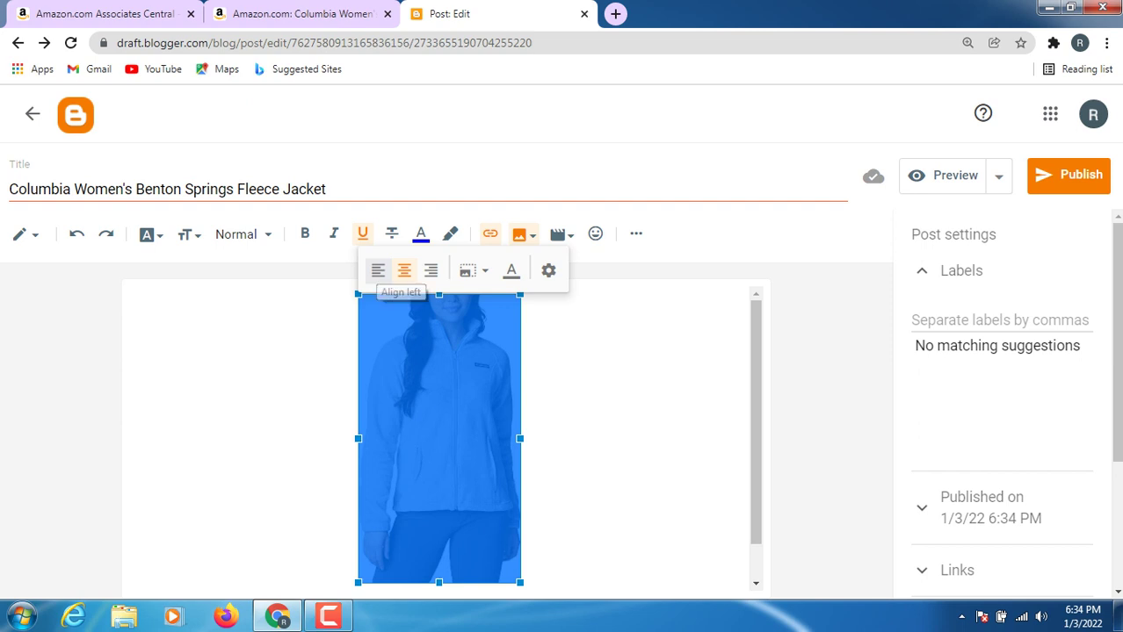
- Try left and right alignment on the inserted jacket image, returning it to centre alignment
click(378, 271)
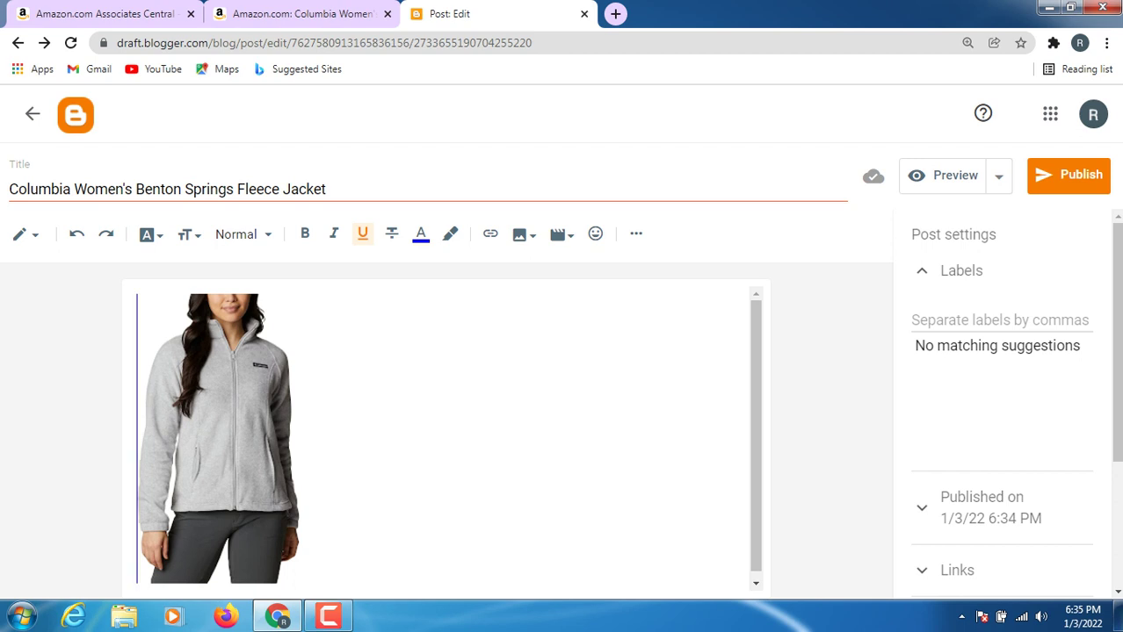
click(218, 439)
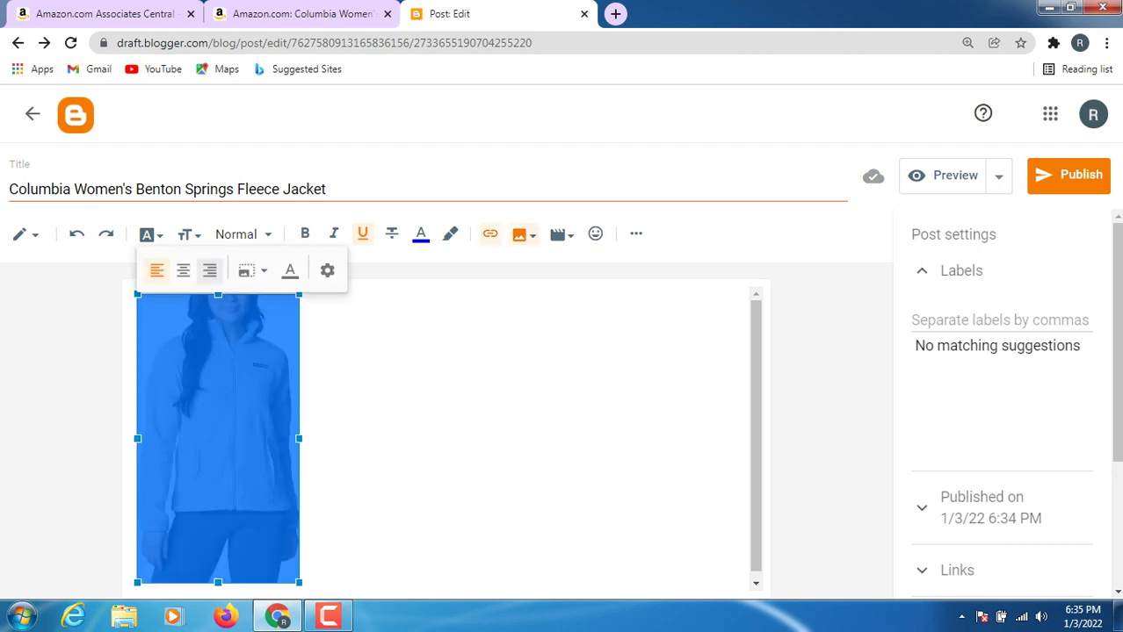
click(209, 271)
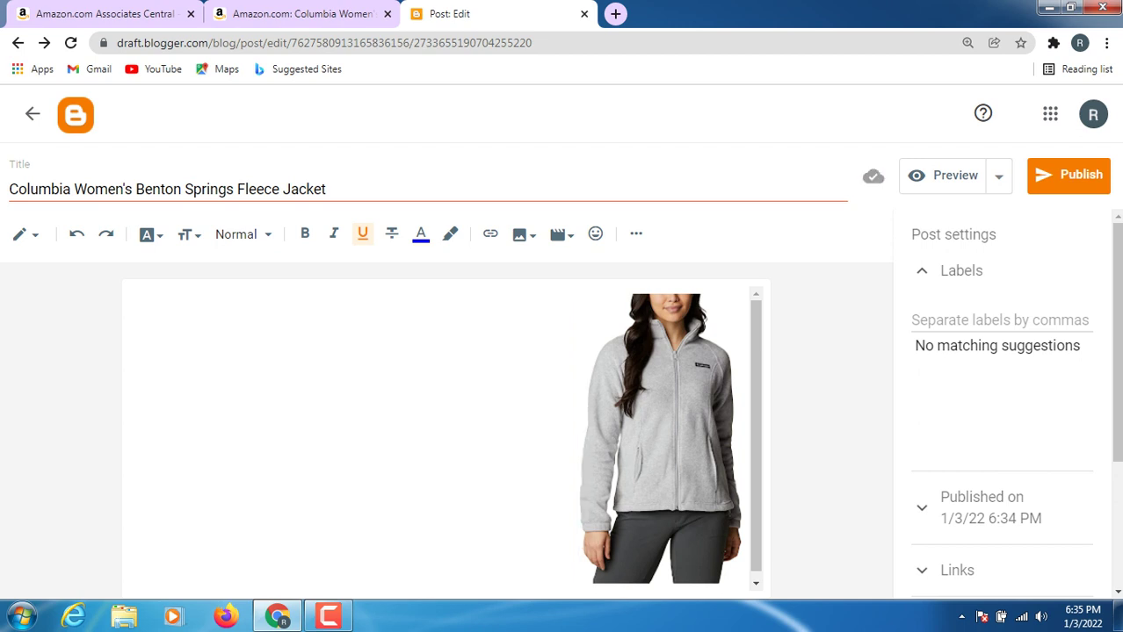
click(660, 439)
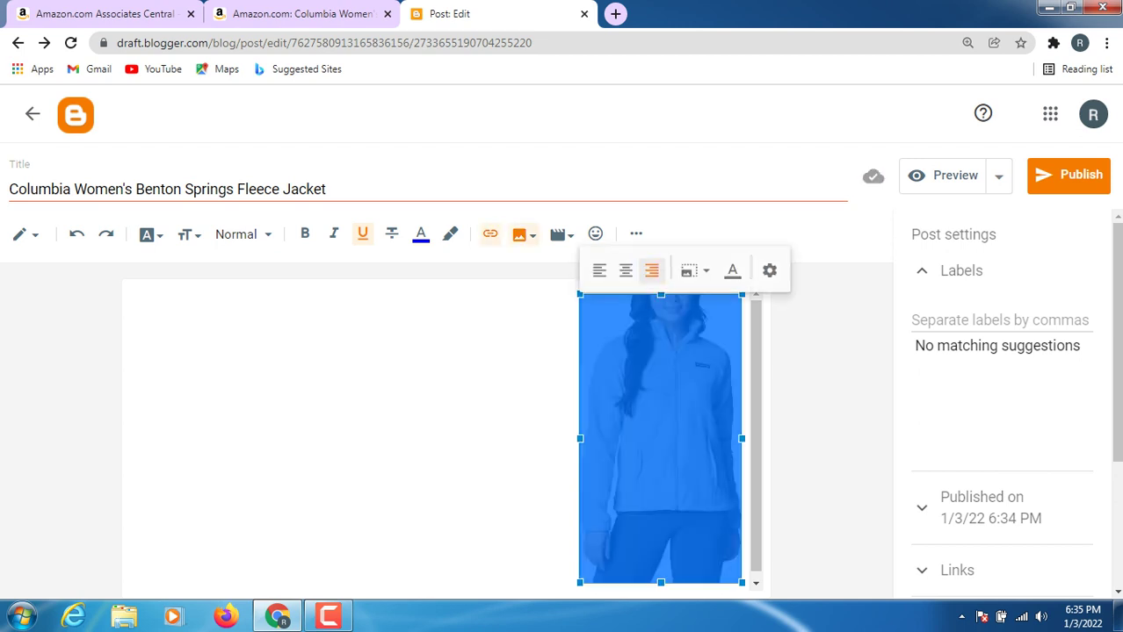
click(625, 271)
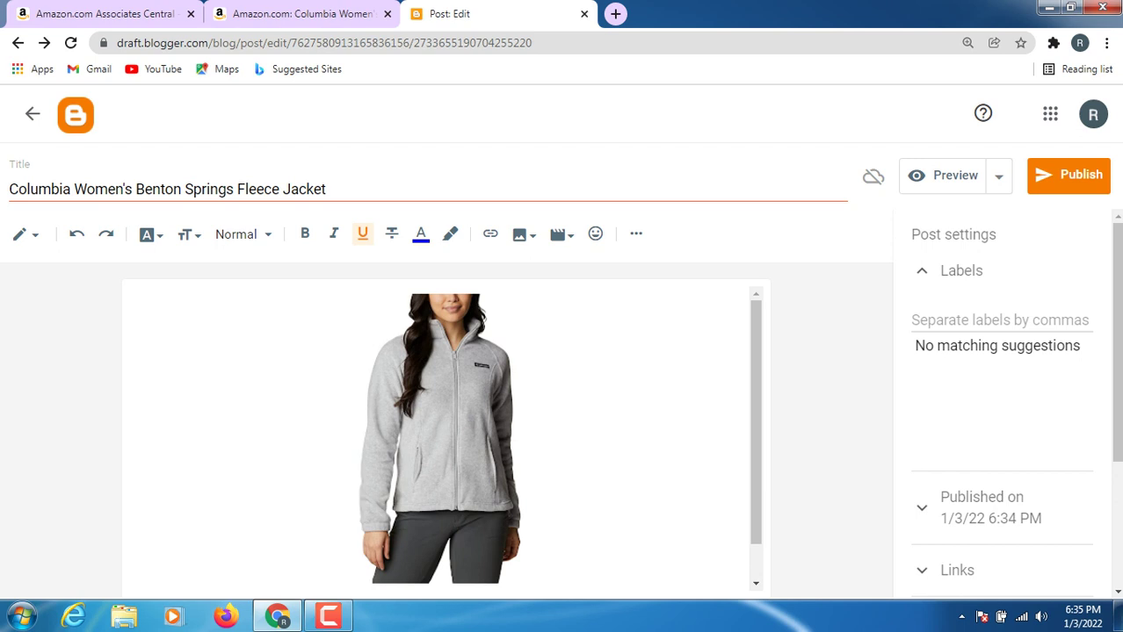
- Open the jacket image's settings and paste "Columbia Women's Benton Springs Fleece Jacket" as its title text
scroll(558, 431, down, 1)
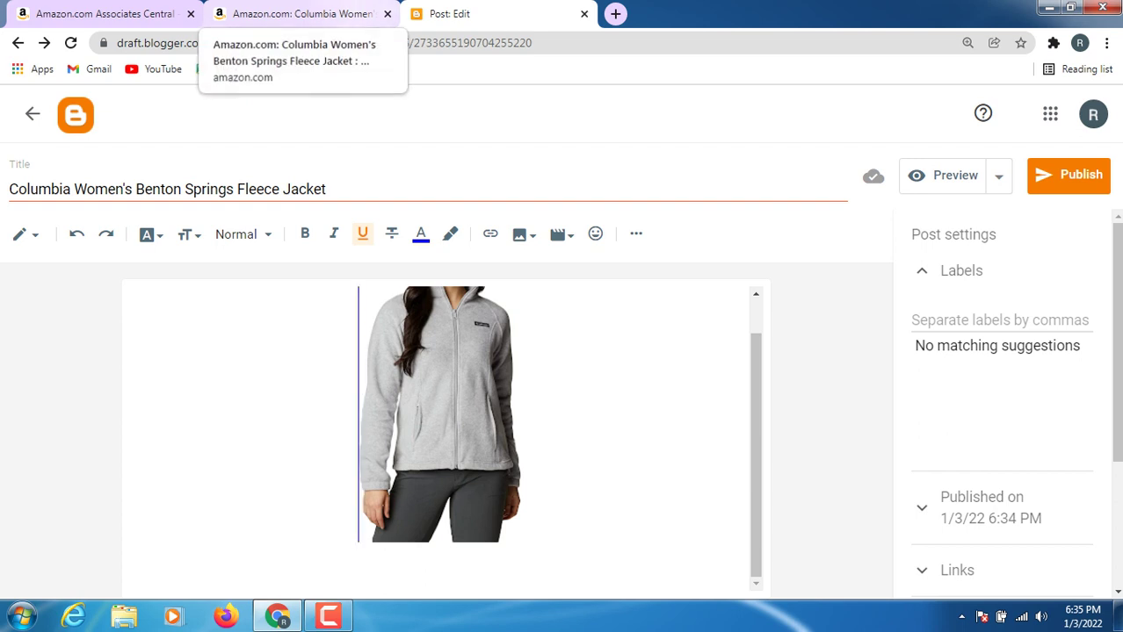
key(shift+Right)
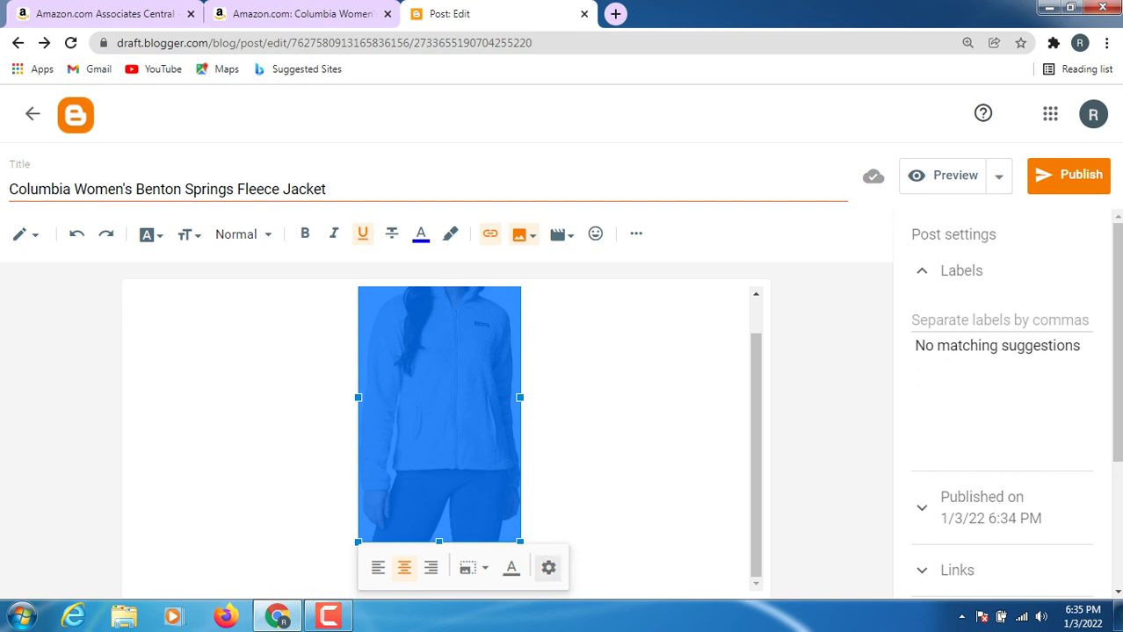
click(548, 567)
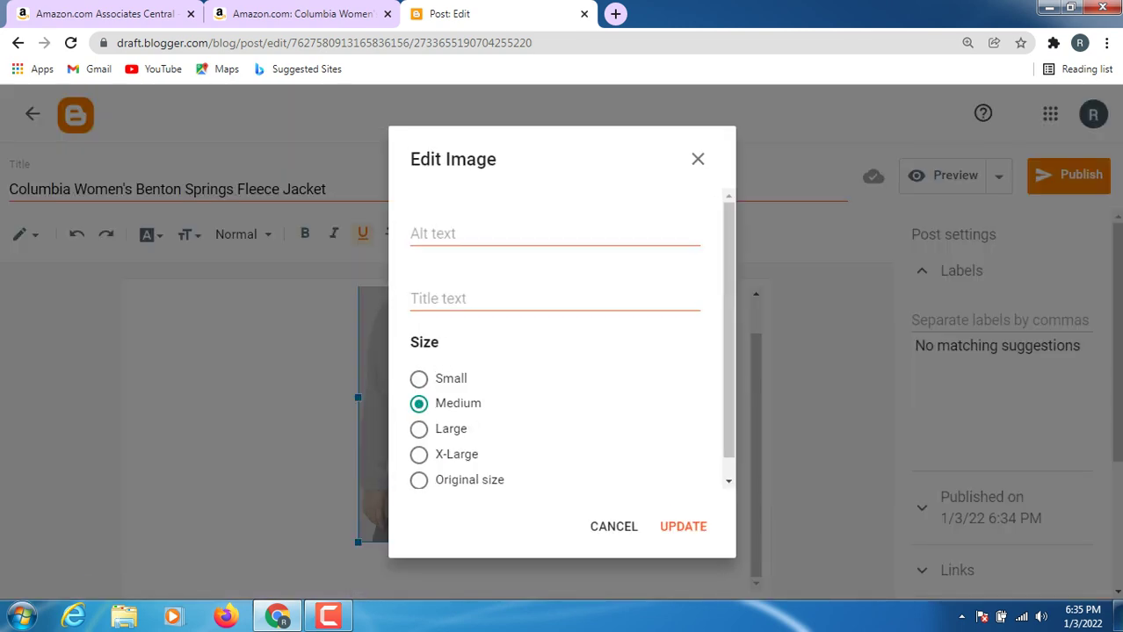
click(465, 299)
right_click(469, 296)
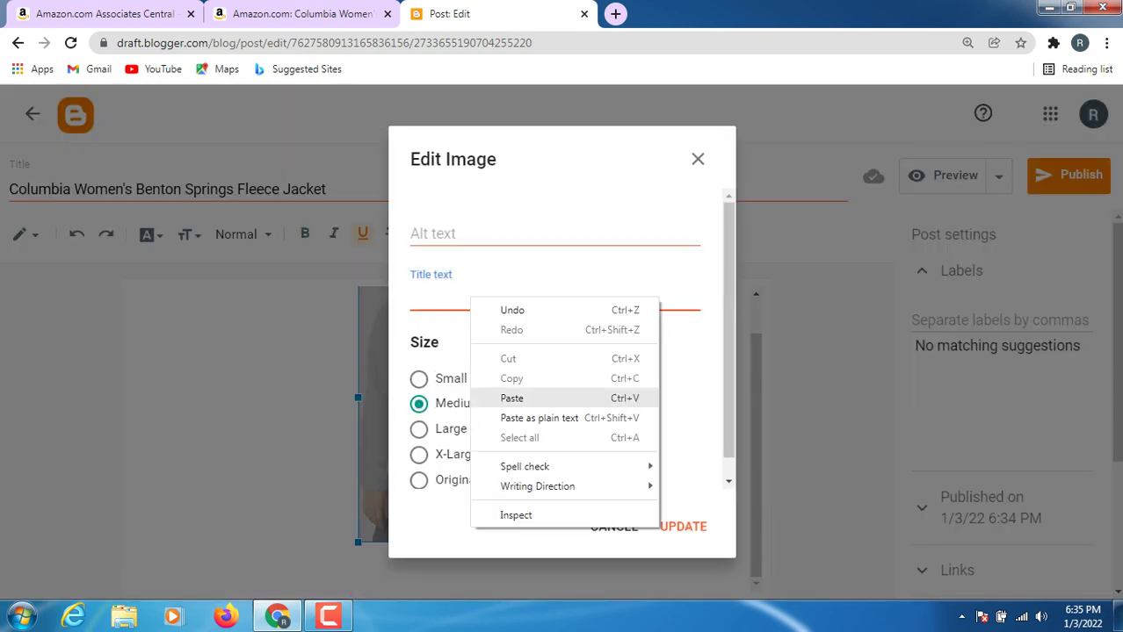
click(493, 397)
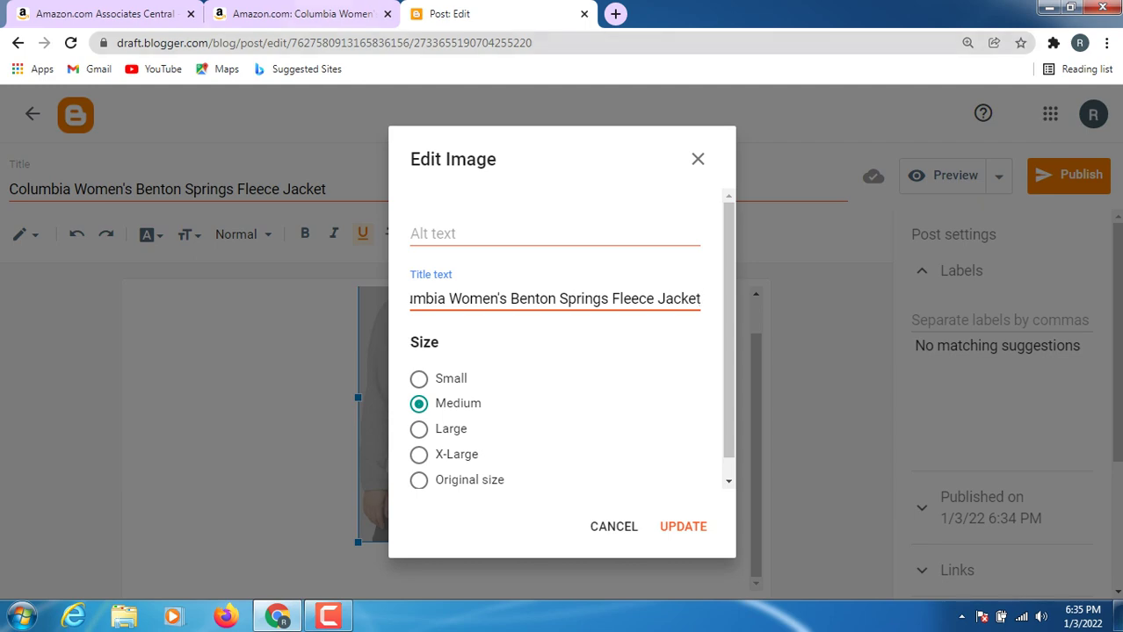
- Generate a short text affiliate link for the jacket on its Amazon page, copy it, and return to the Blogger post
click(299, 14)
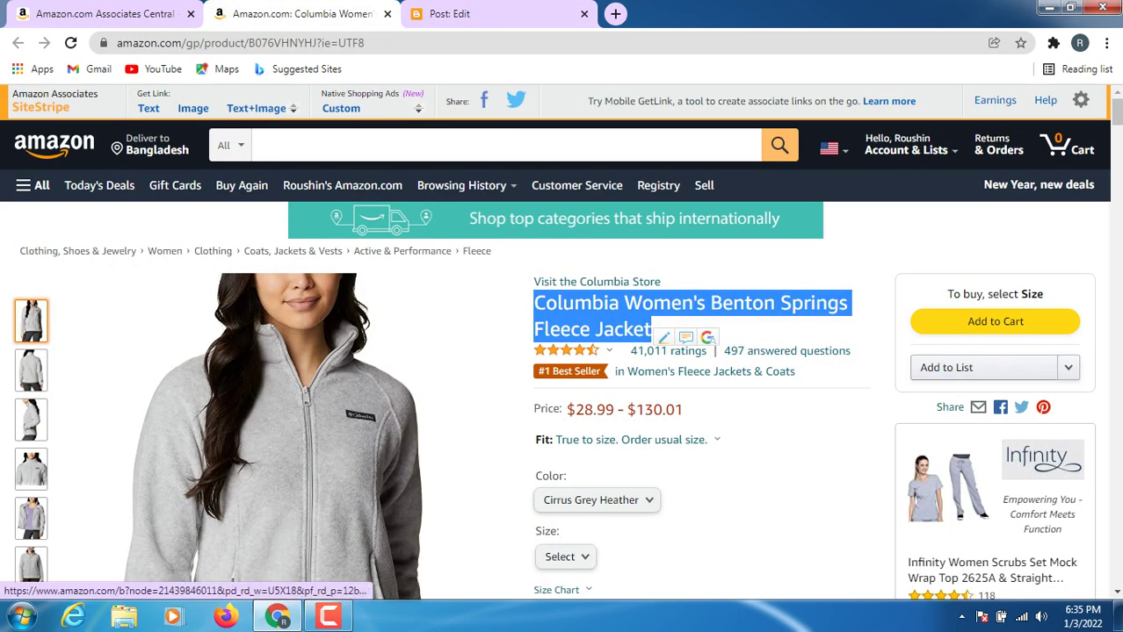
click(147, 108)
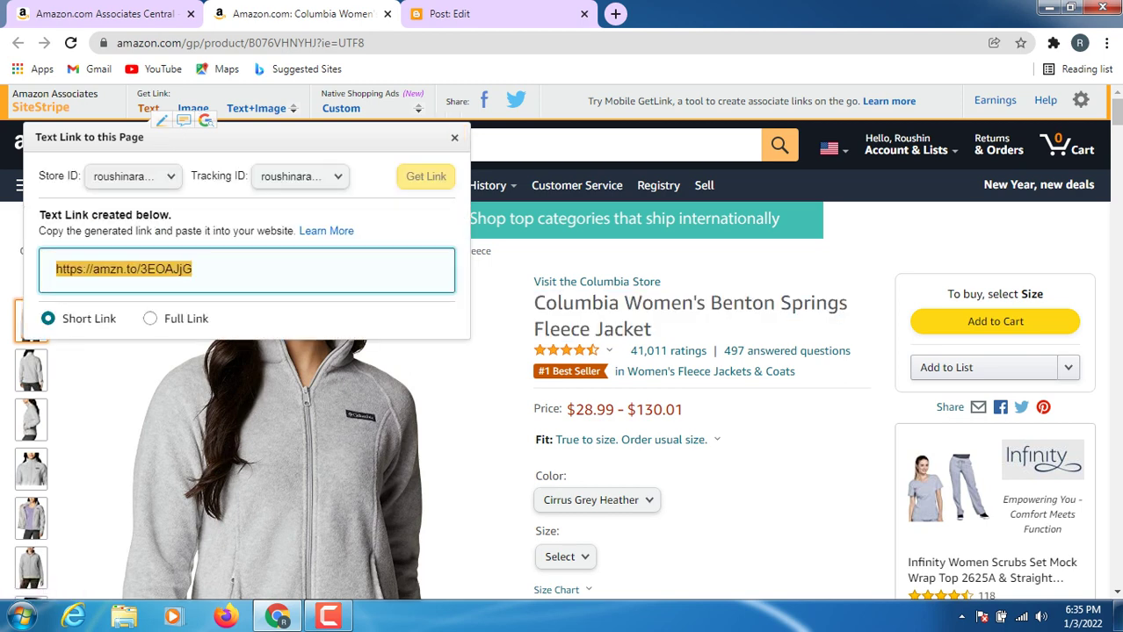
right_click(202, 268)
click(230, 279)
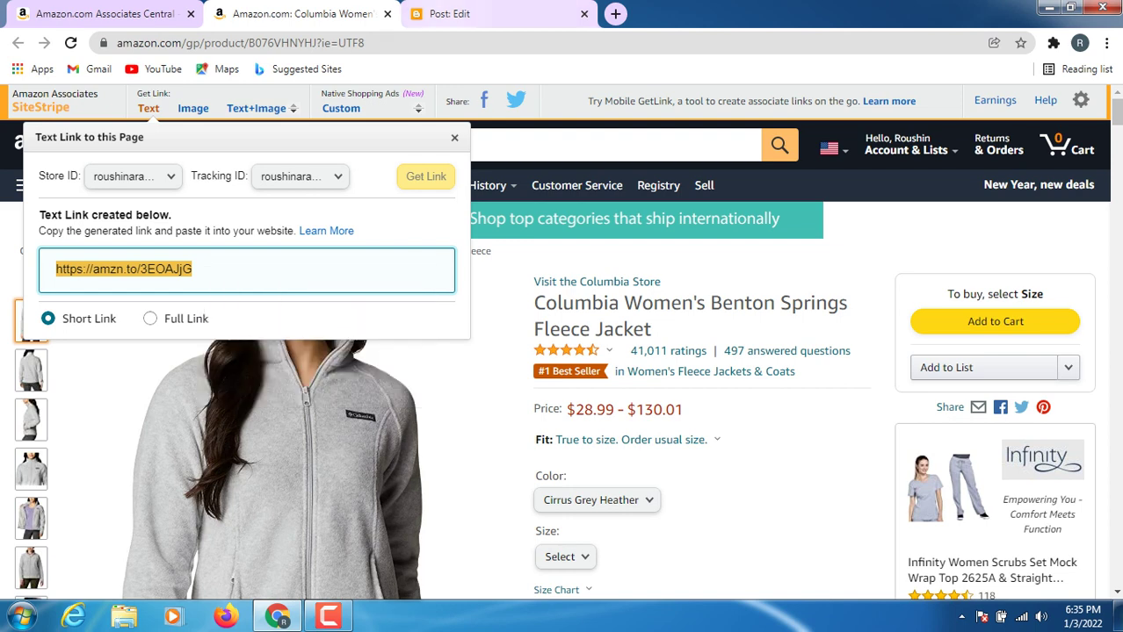
click(466, 13)
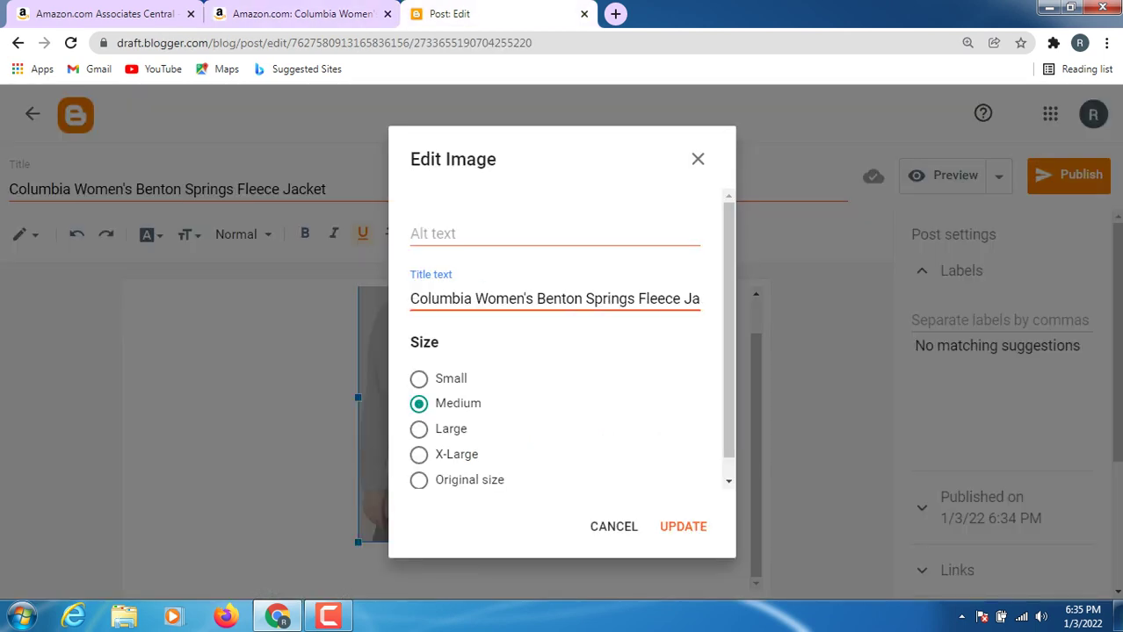
click(458, 234)
right_click(458, 233)
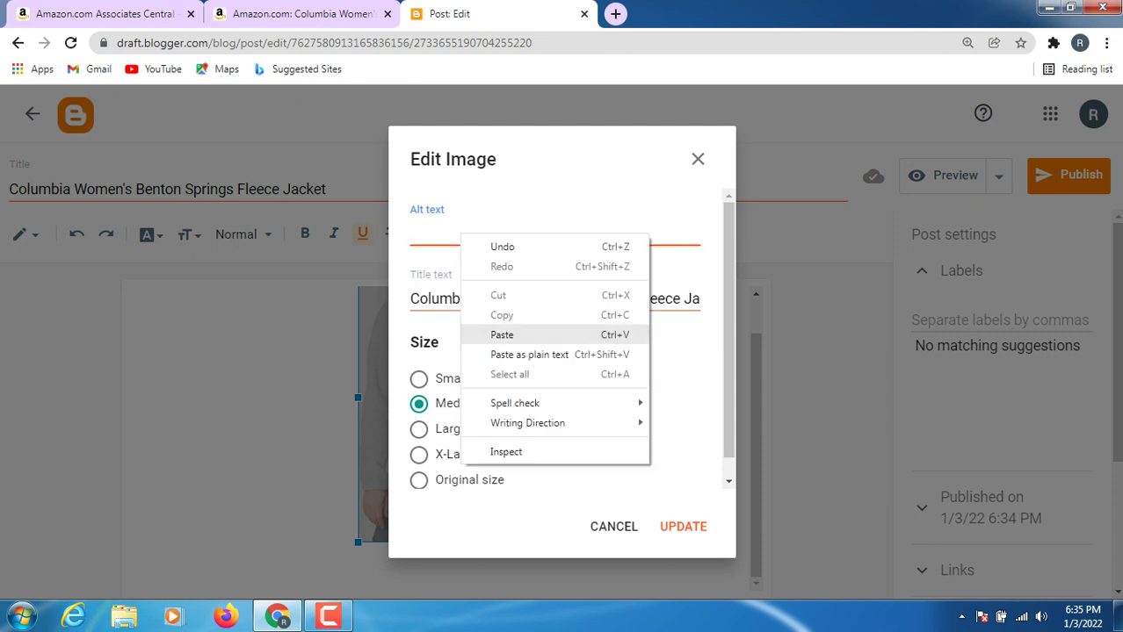
click(497, 334)
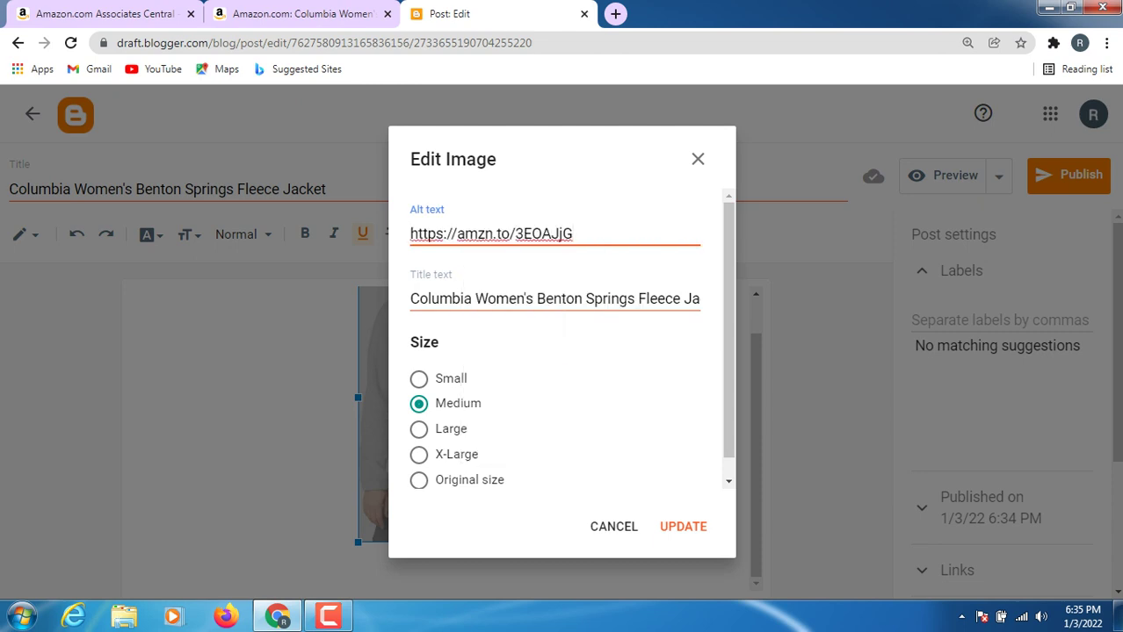
click(683, 526)
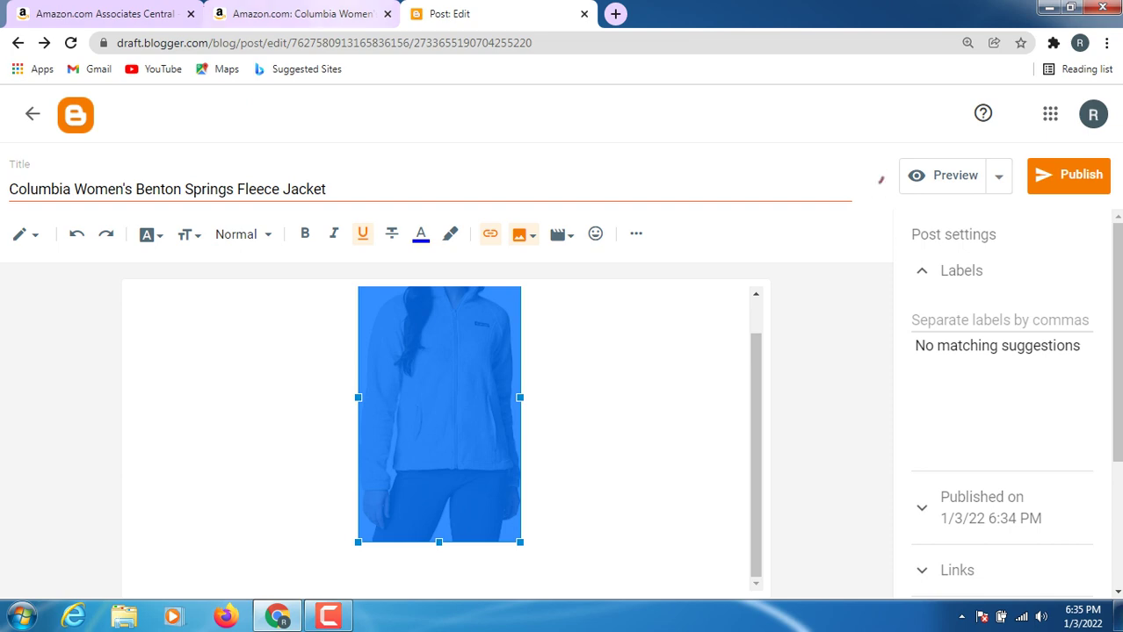
- On the jacket's Amazon page, expand the product details and copy the full bullet list from "100% Polyester" to "COLD-WEATHER ESSENTIAL"
click(299, 13)
scroll(554, 343, down, 5)
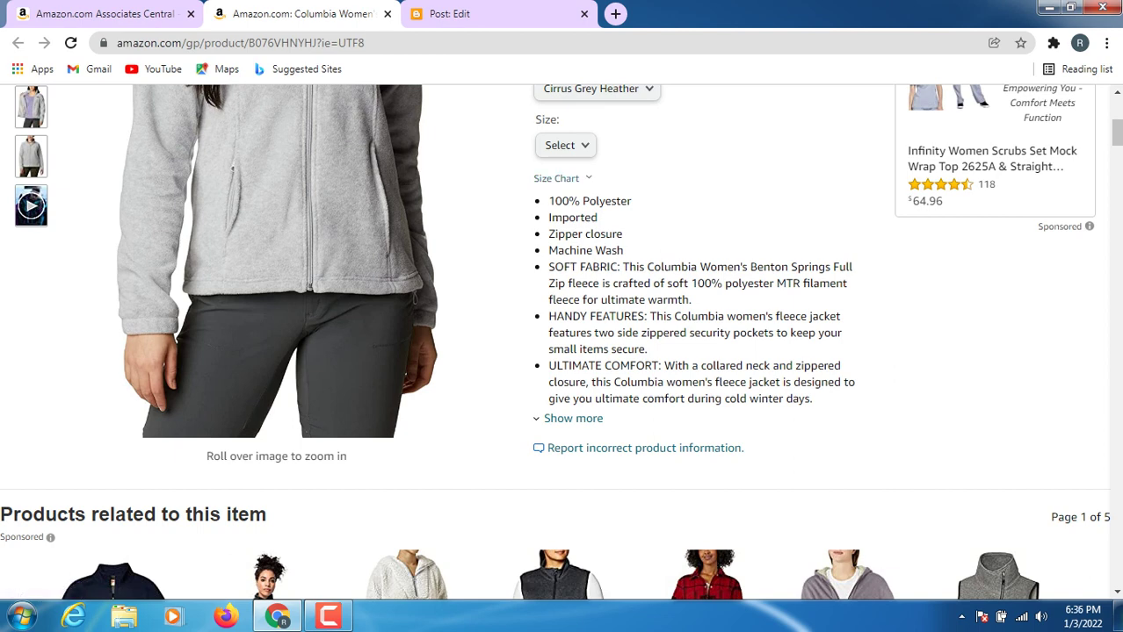
click(573, 419)
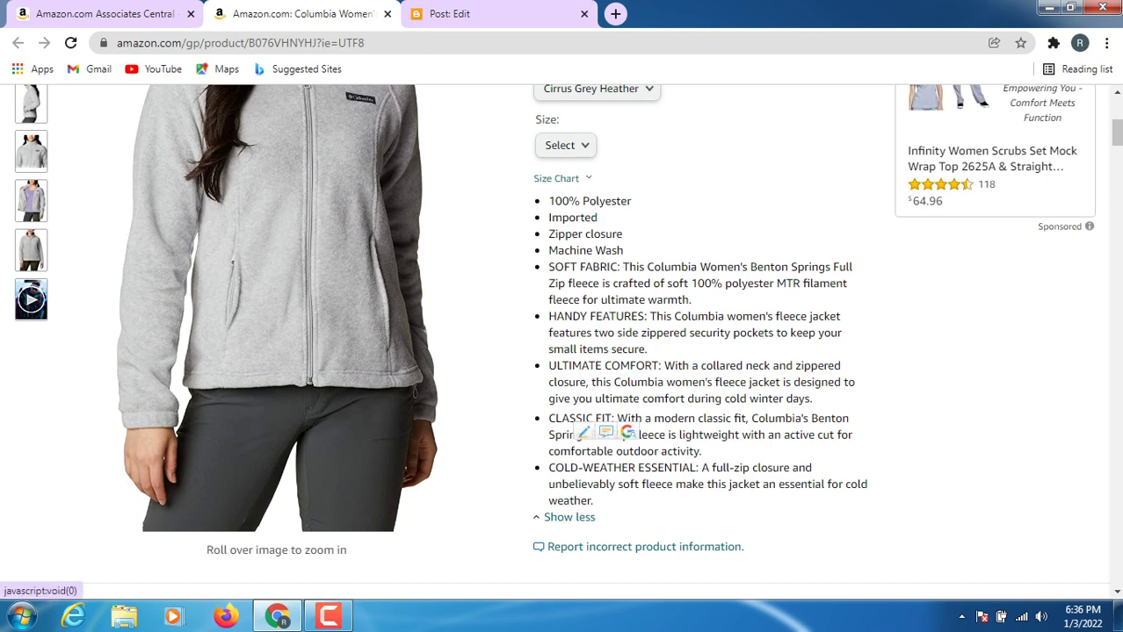
drag(549, 202, 618, 505)
right_click(619, 361)
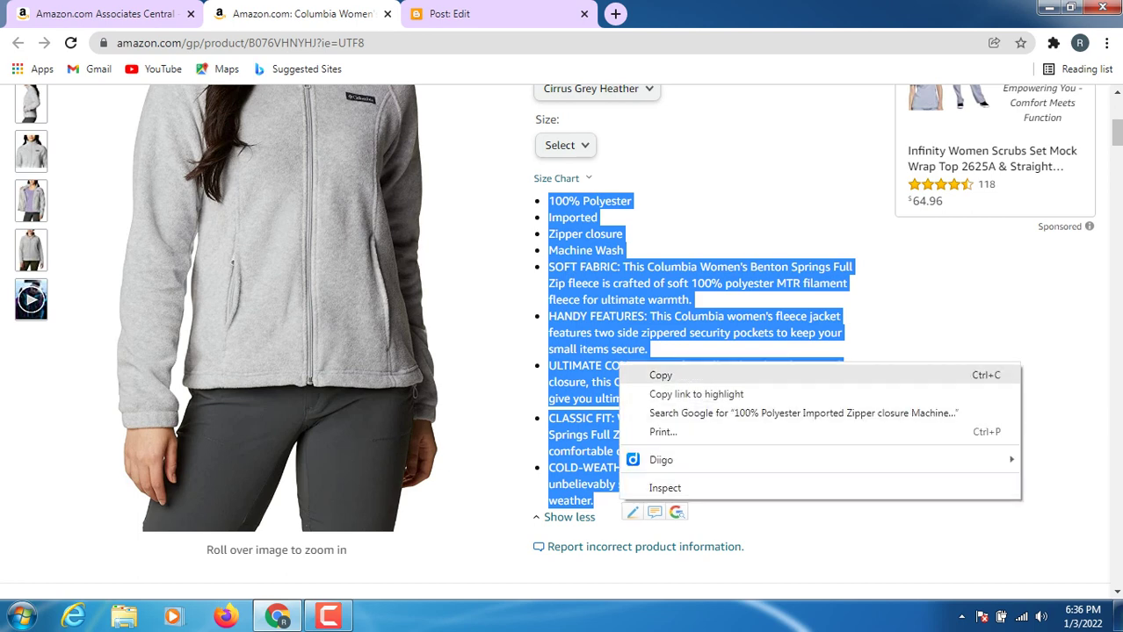
click(667, 375)
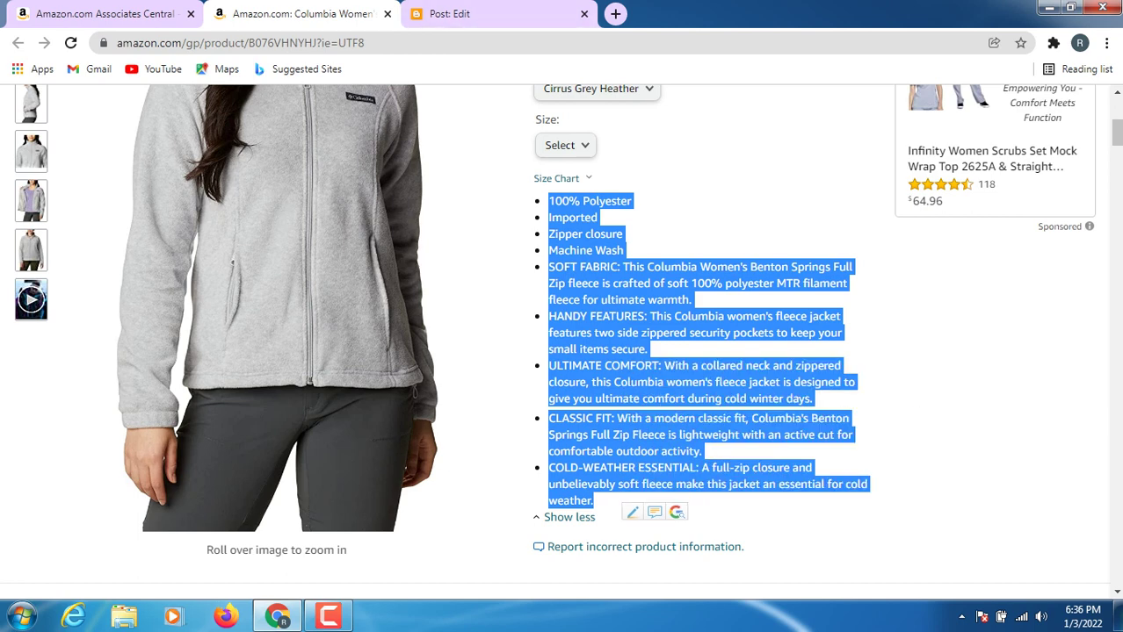
- Return to the Blogger post and paste the copied feature list below the jacket image
click(449, 14)
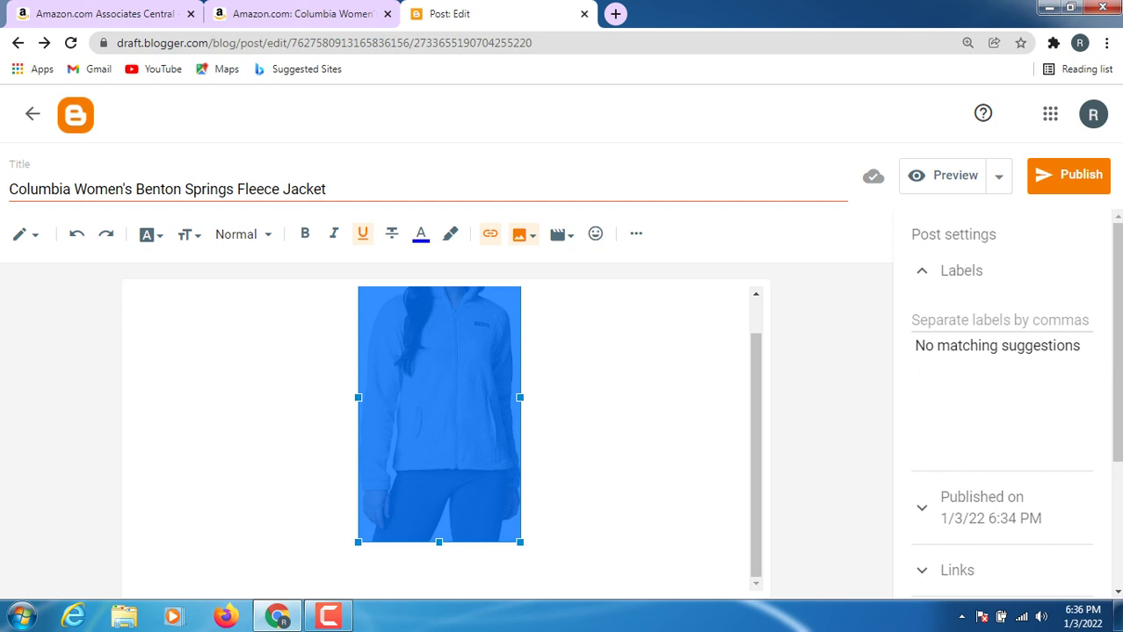
right_click(415, 336)
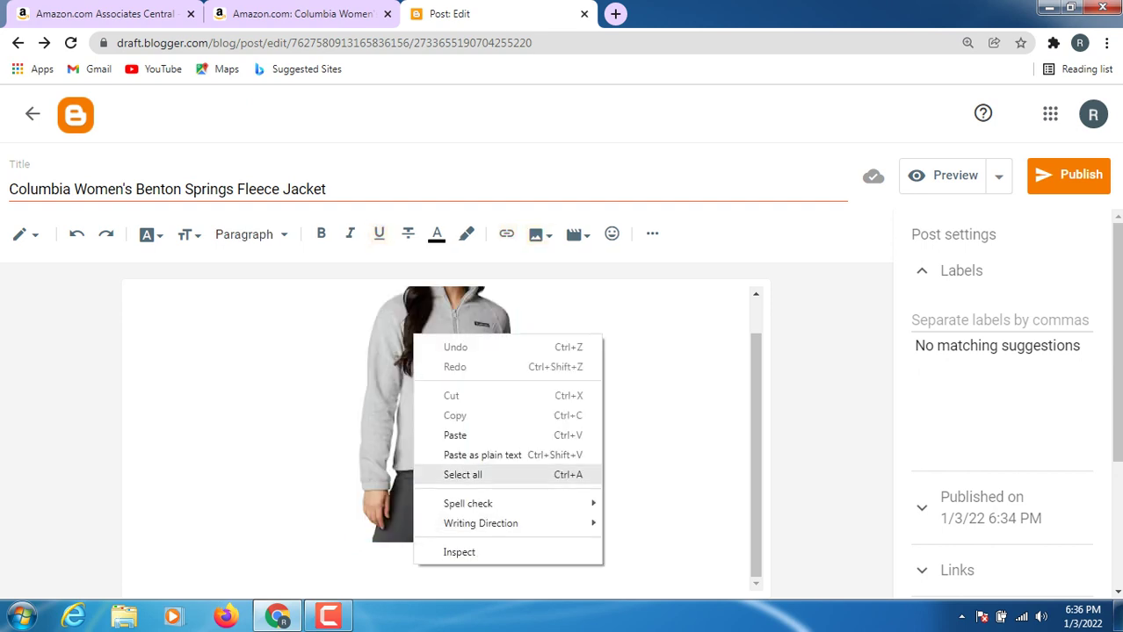
click(455, 434)
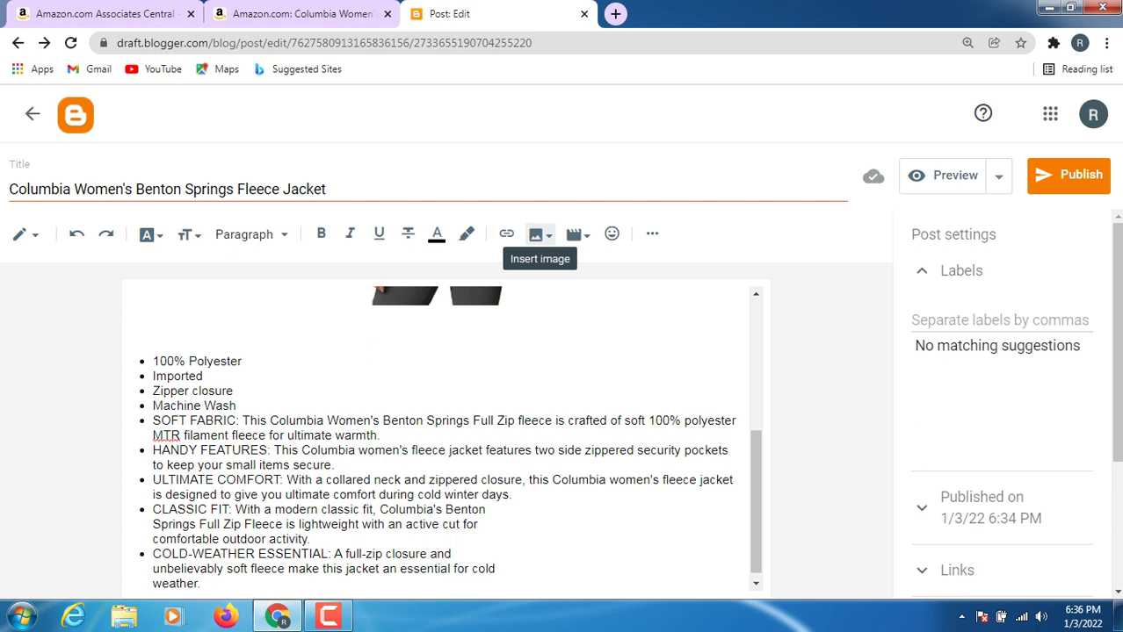
- Start an image upload from the computer and browse to the Downloads folder
click(536, 233)
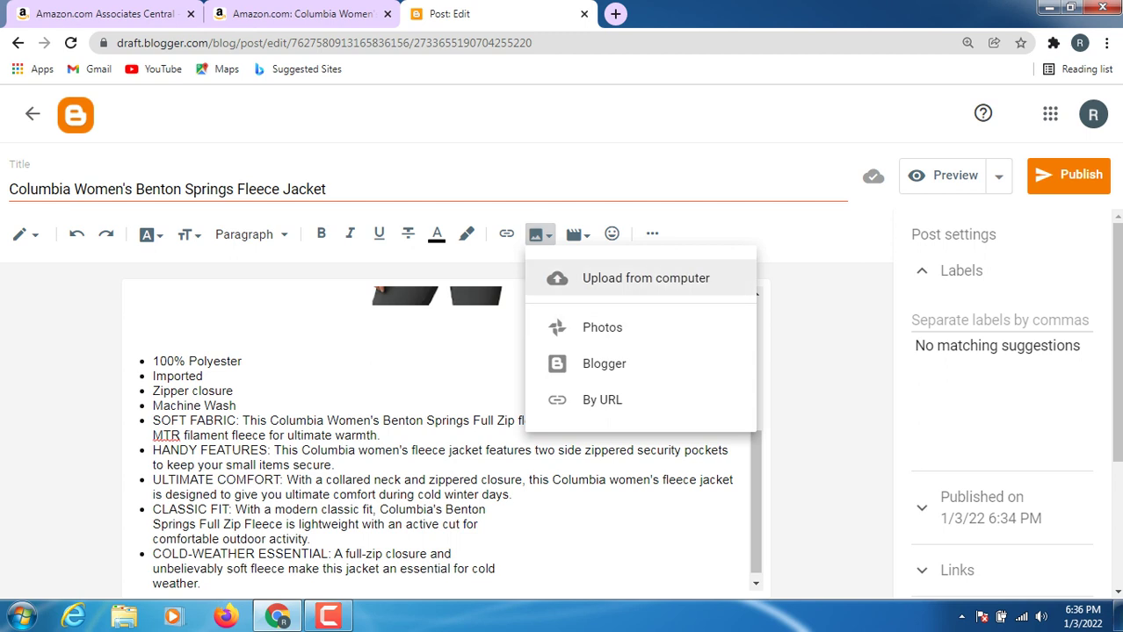
click(606, 278)
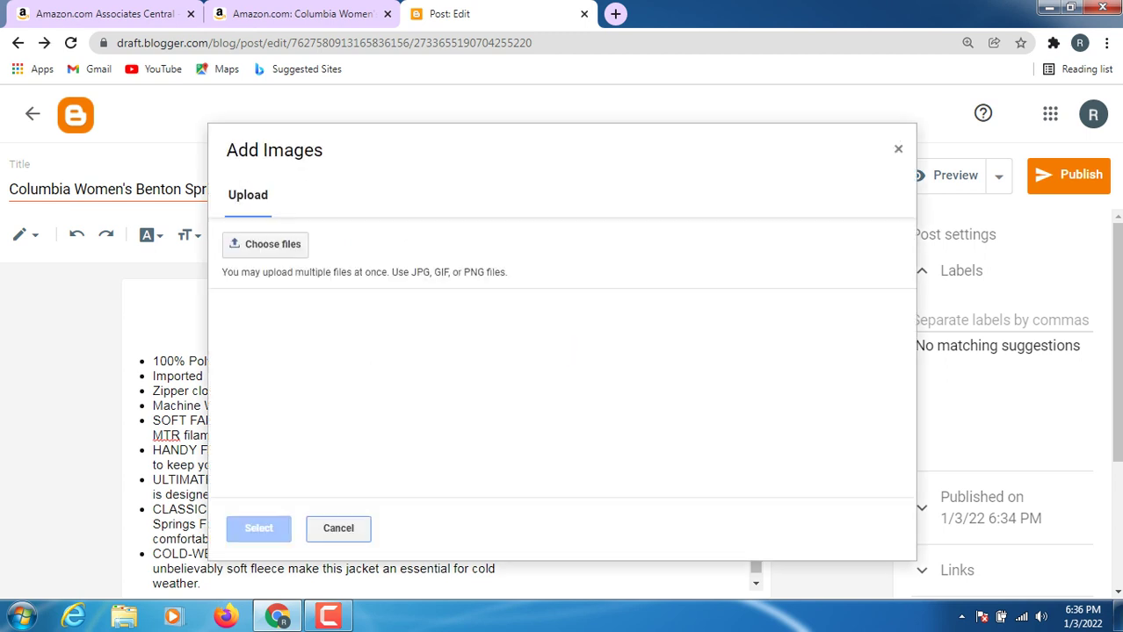
click(265, 244)
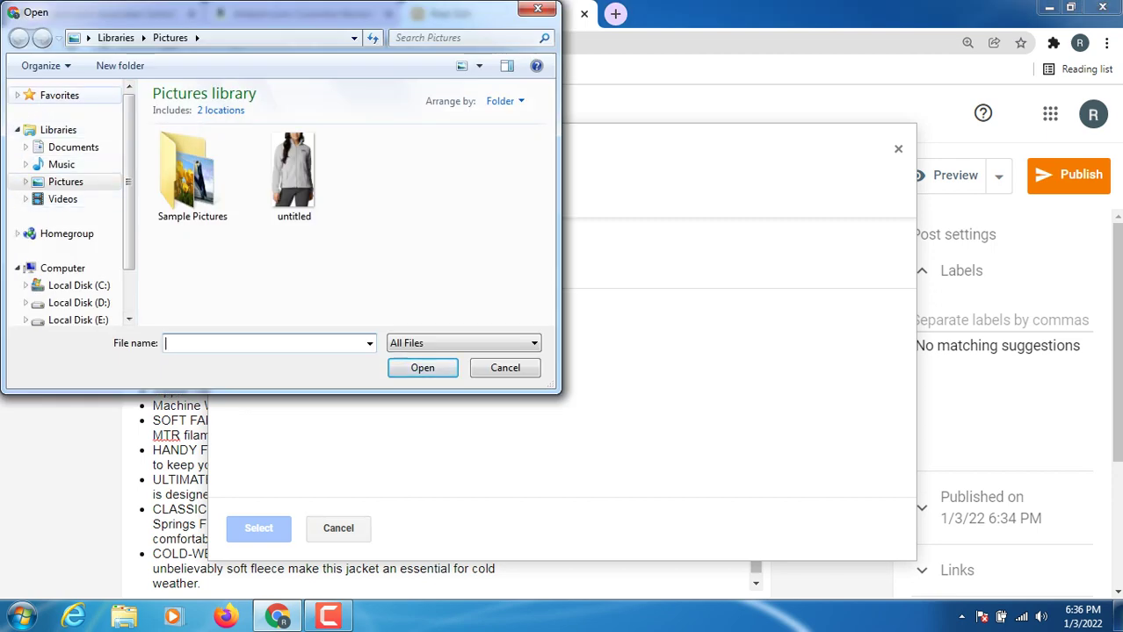
click(59, 94)
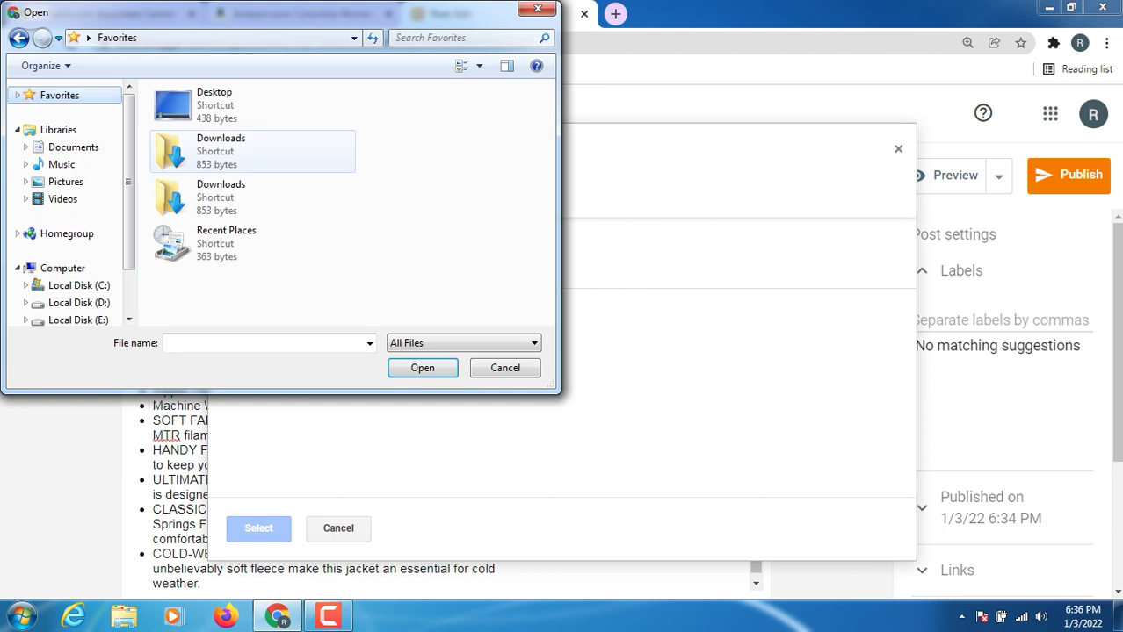
click(221, 149)
right_click(218, 140)
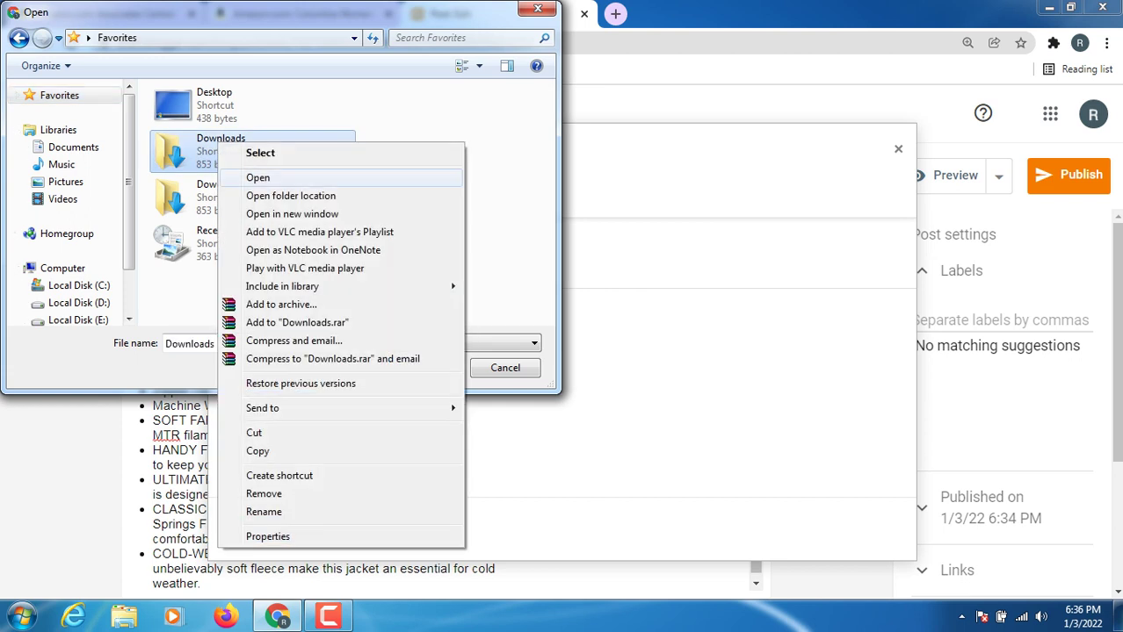
click(255, 178)
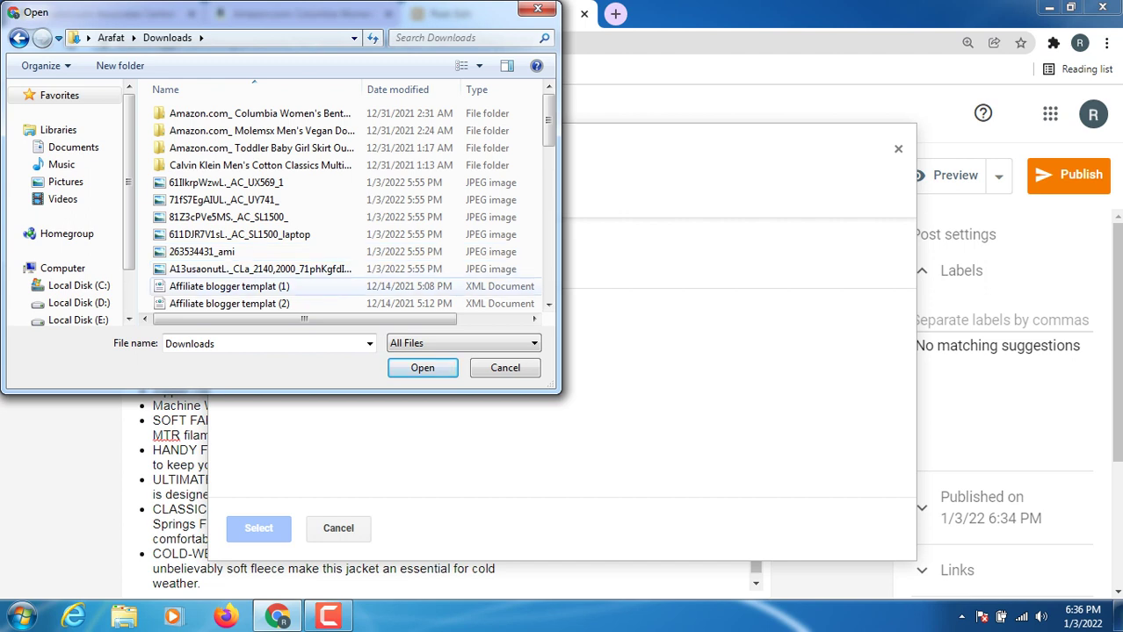
- Upload the amzn-buy-now-btn picture and insert it into the post below the feature list
scroll(264, 286, down, 1)
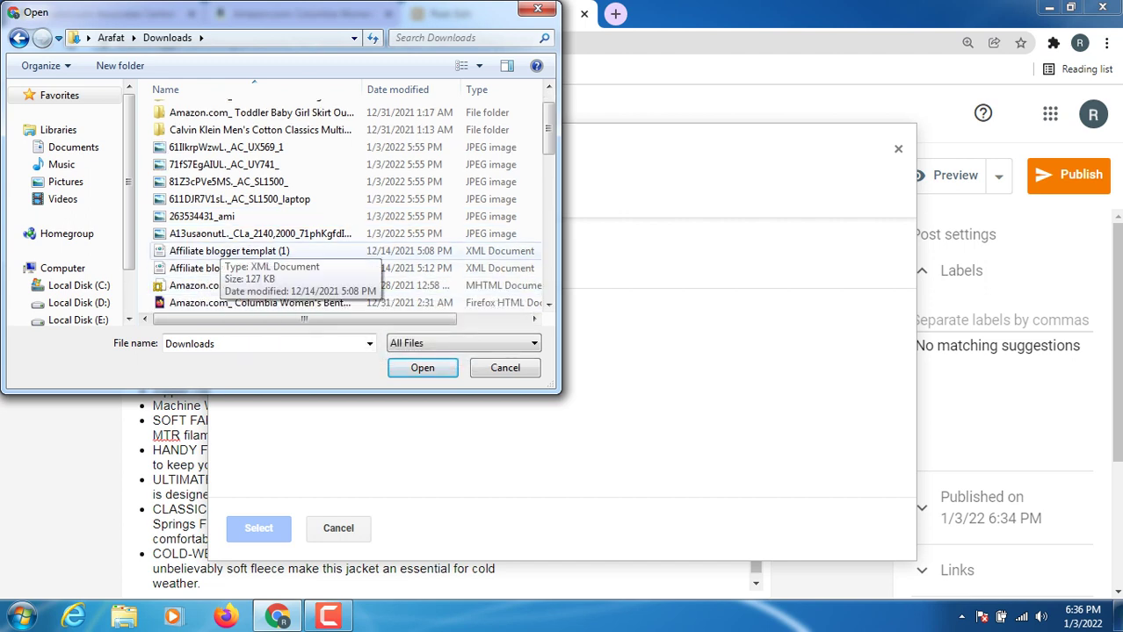
scroll(263, 255, down, 1)
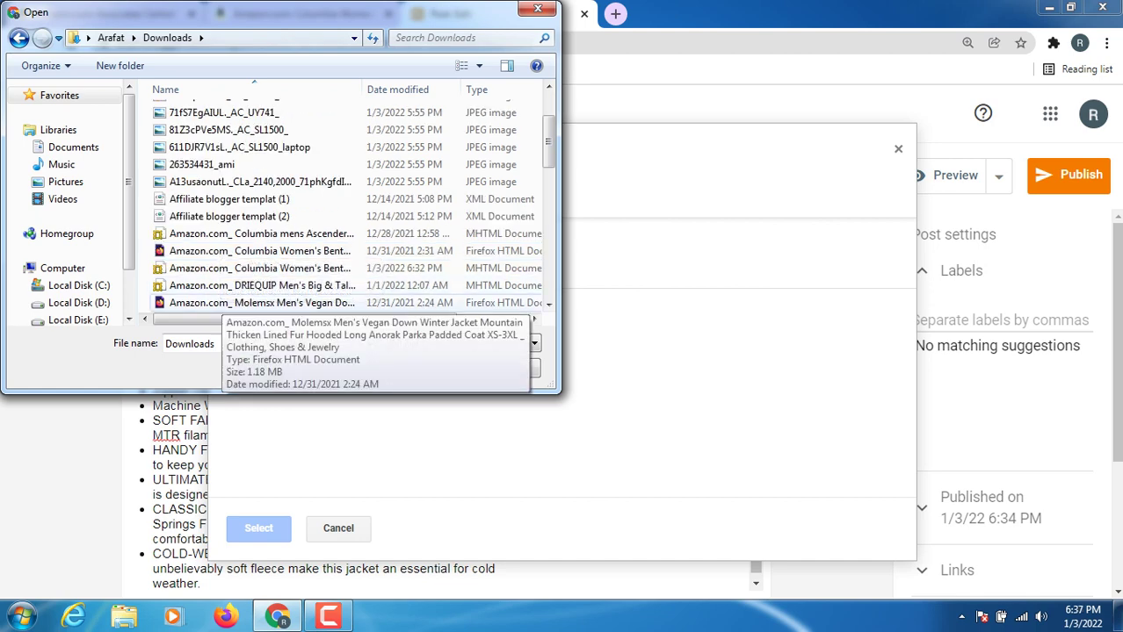
scroll(264, 303, down, 2)
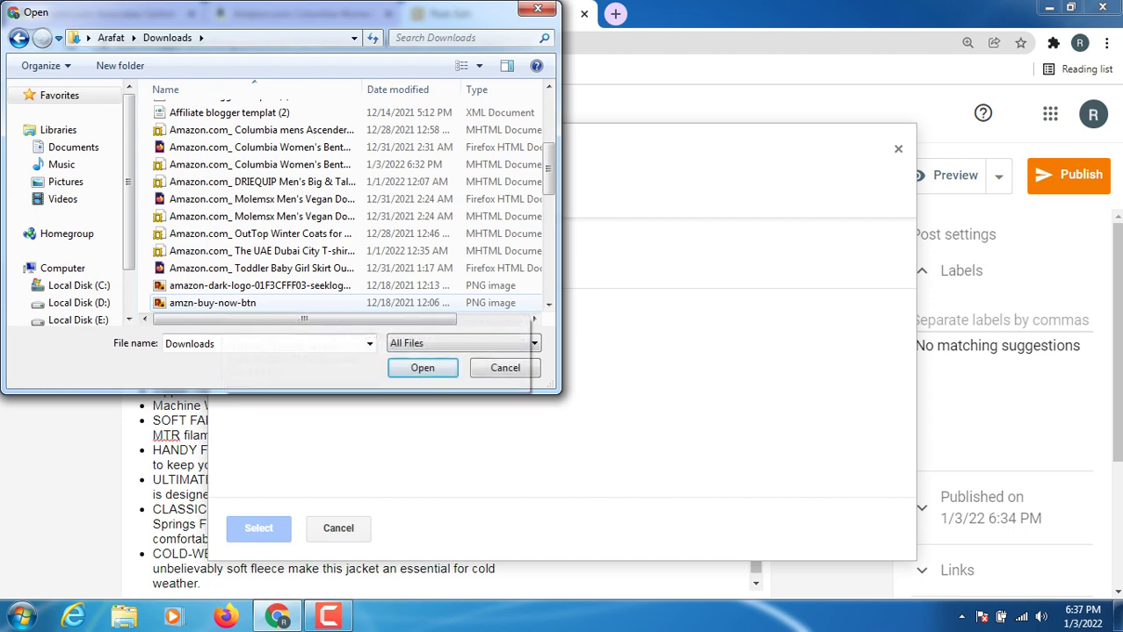
click(212, 303)
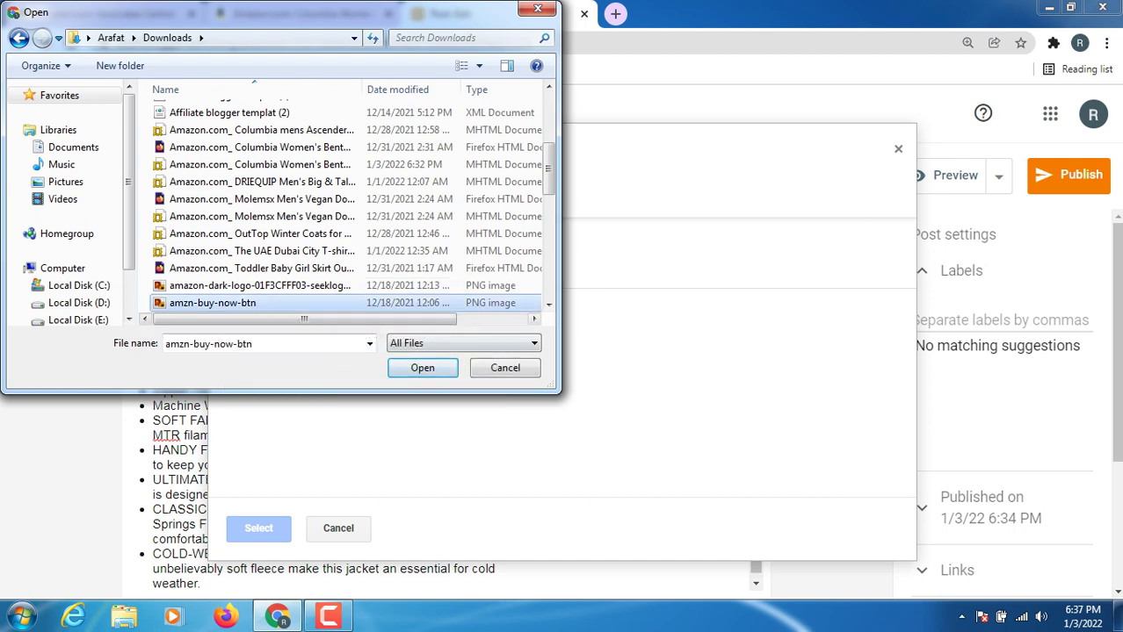
click(422, 367)
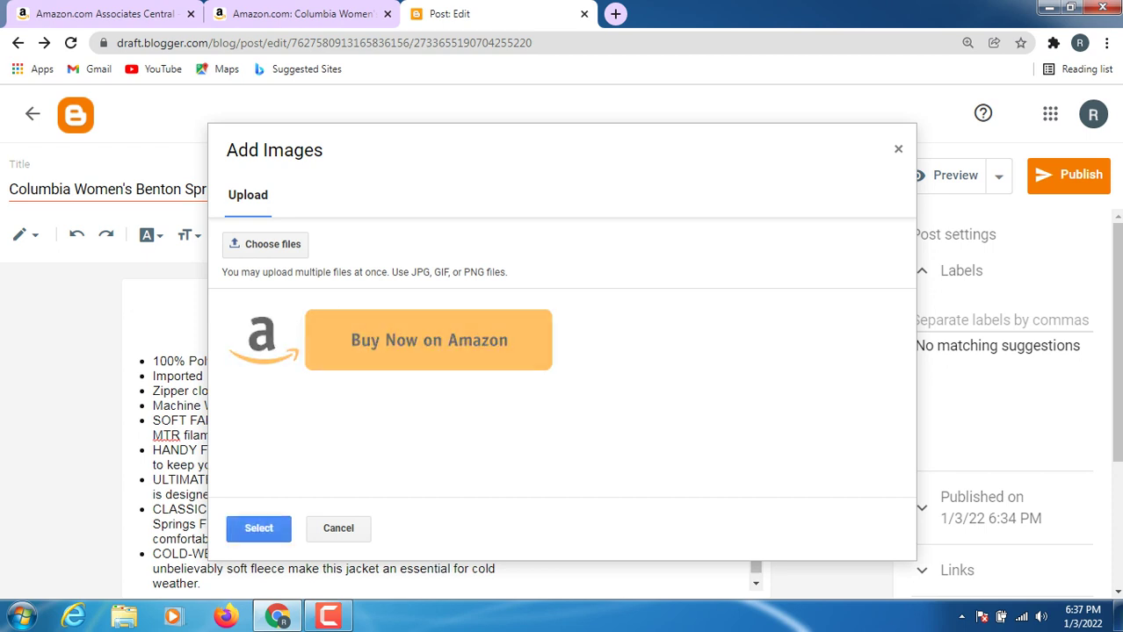
click(386, 340)
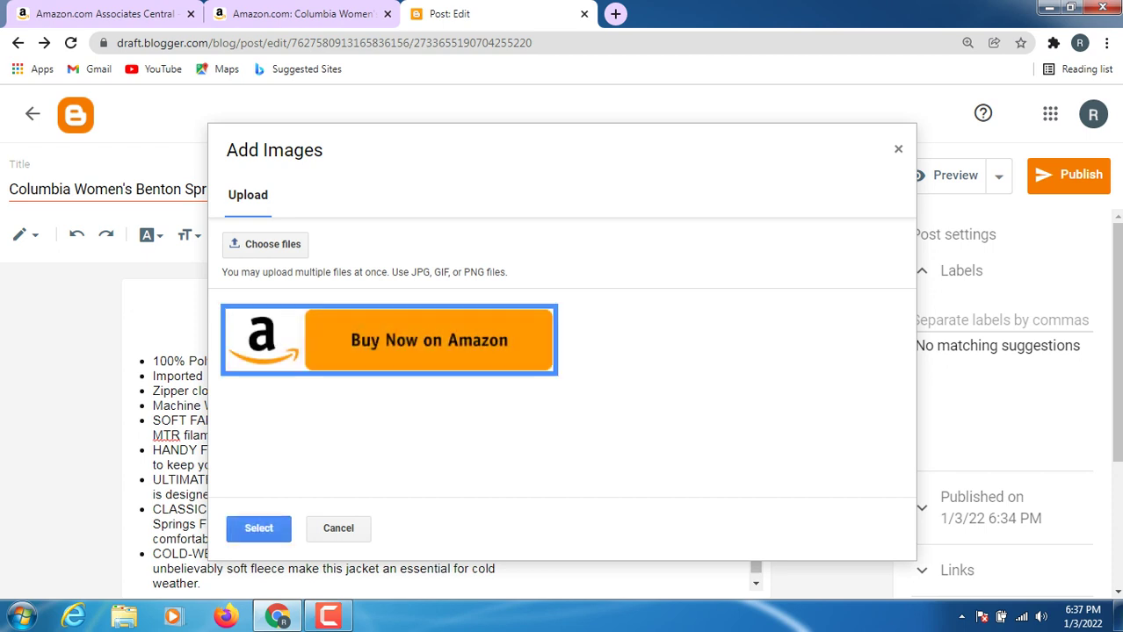
click(258, 528)
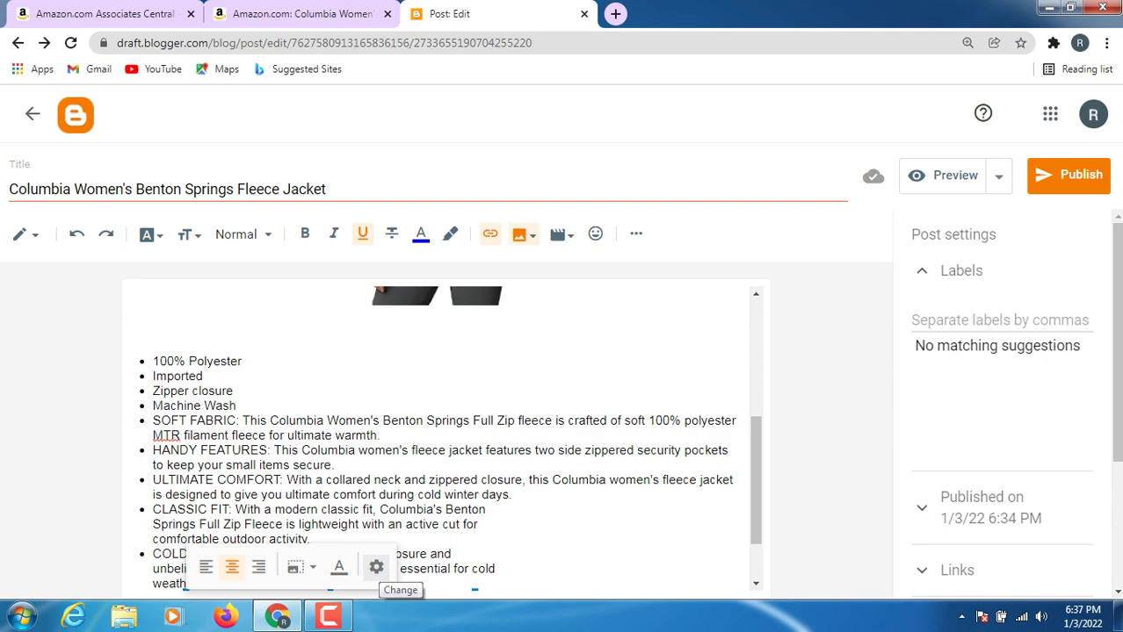
- Copy the product title "Columbia Women's Benton Springs Fleece Jacket" from the Amazon page
click(298, 14)
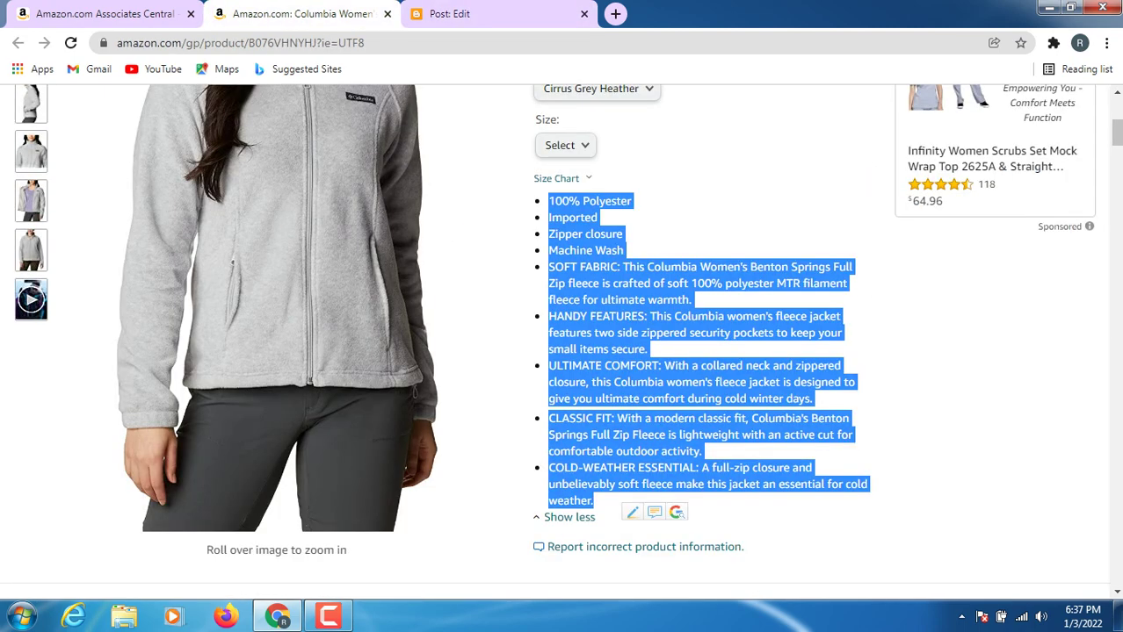
scroll(303, 457, up, 3)
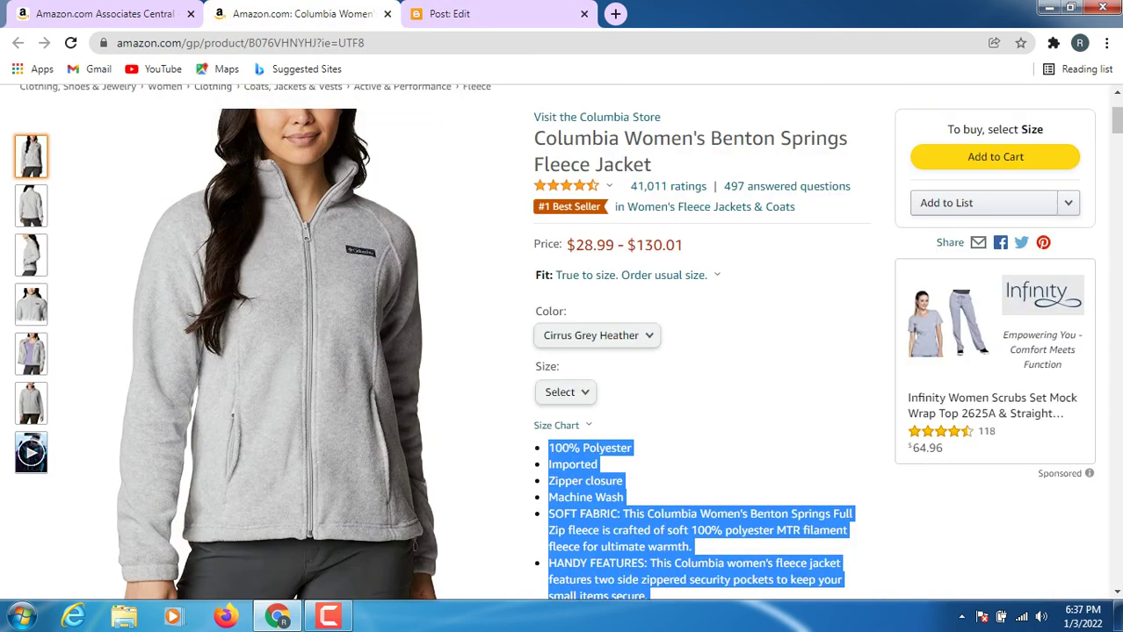
drag(534, 138, 652, 165)
right_click(657, 165)
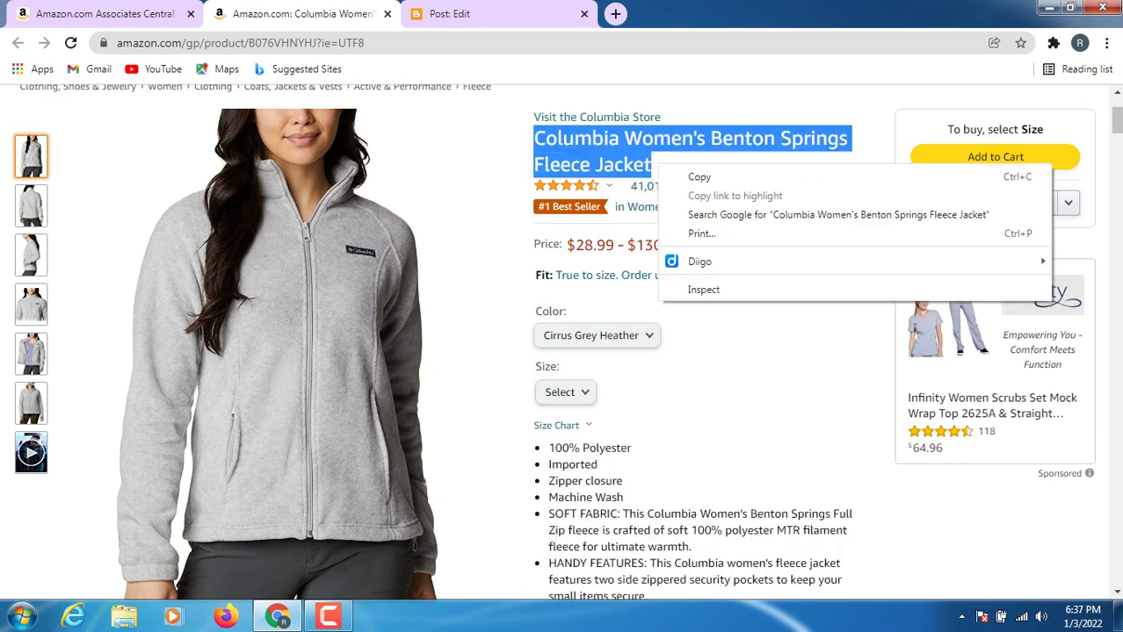
click(694, 176)
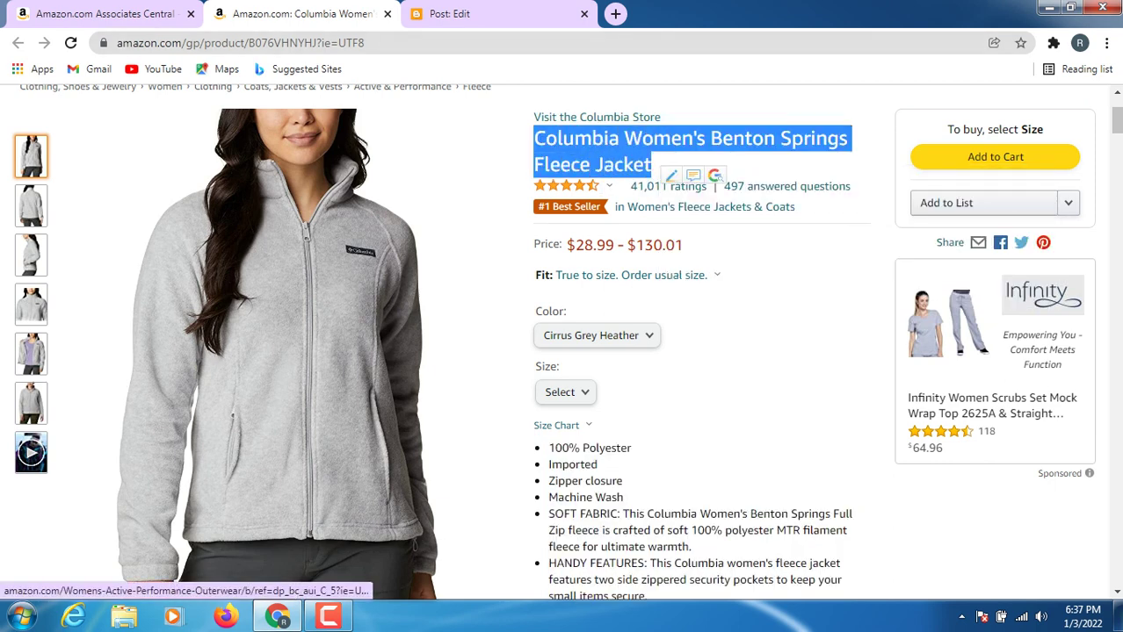
- In the Blogger post, open the Buy Now image's settings and paste the copied product name as its title text
click(452, 13)
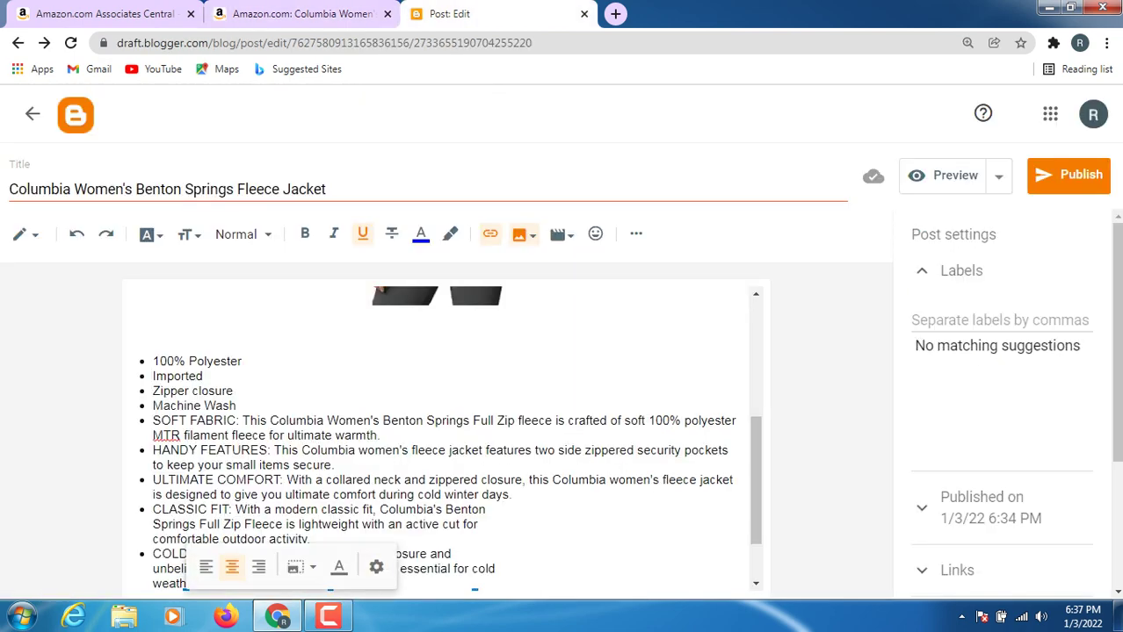
click(376, 567)
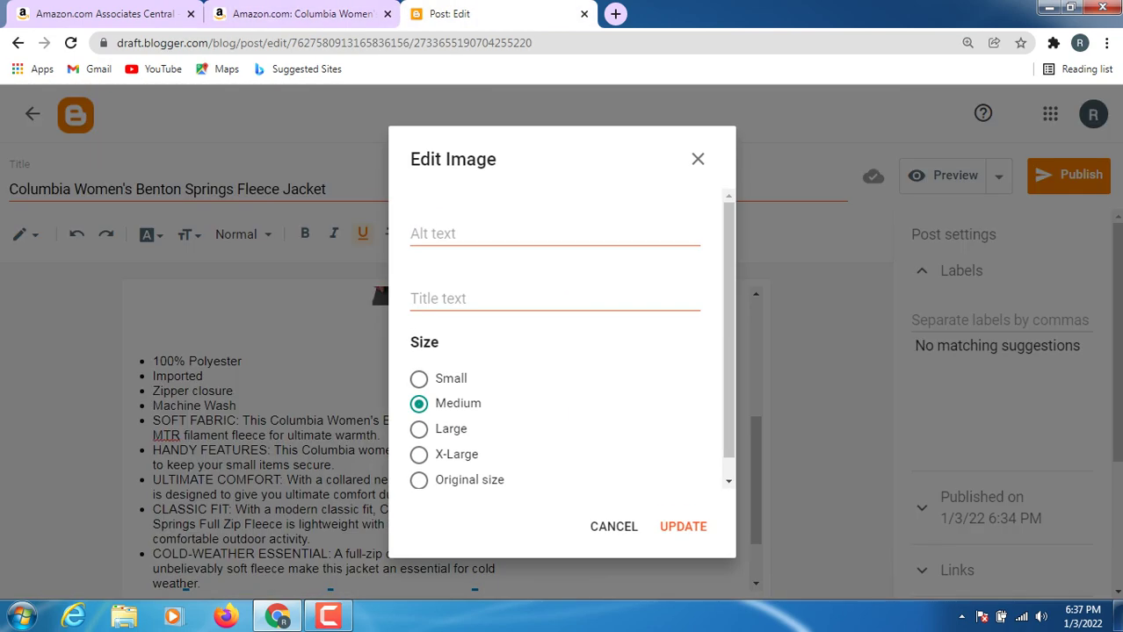
click(470, 299)
right_click(471, 299)
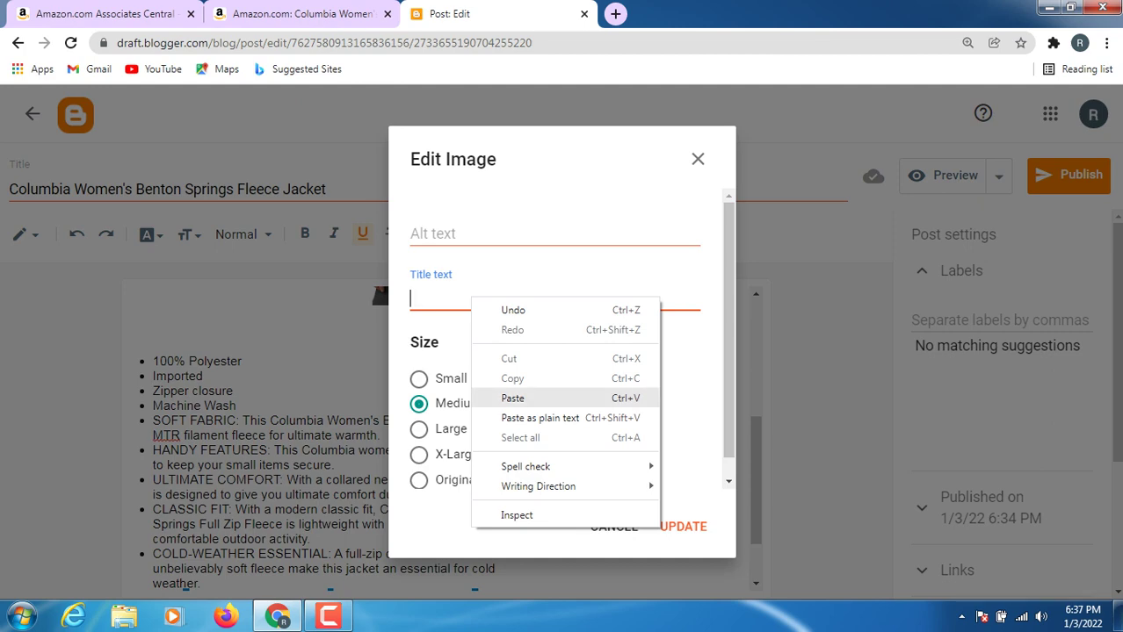
click(512, 398)
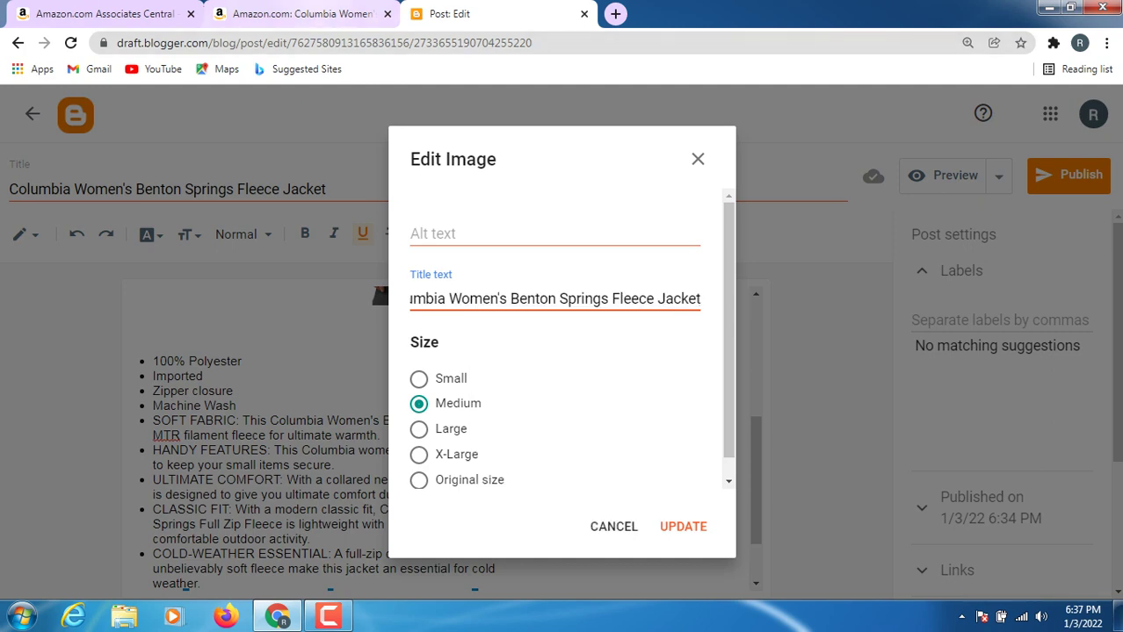
- Generate another short text affiliate link on the jacket's Amazon page, copy it, and return to the Buy Now image's settings in Blogger
click(303, 13)
scroll(716, 176, up, 2)
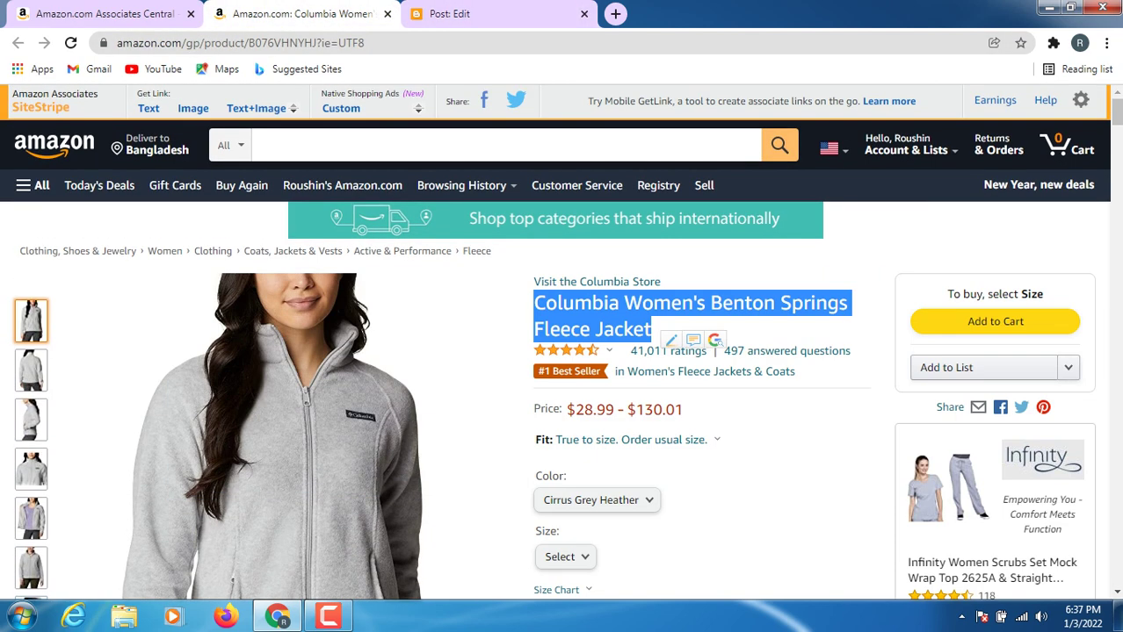
click(147, 108)
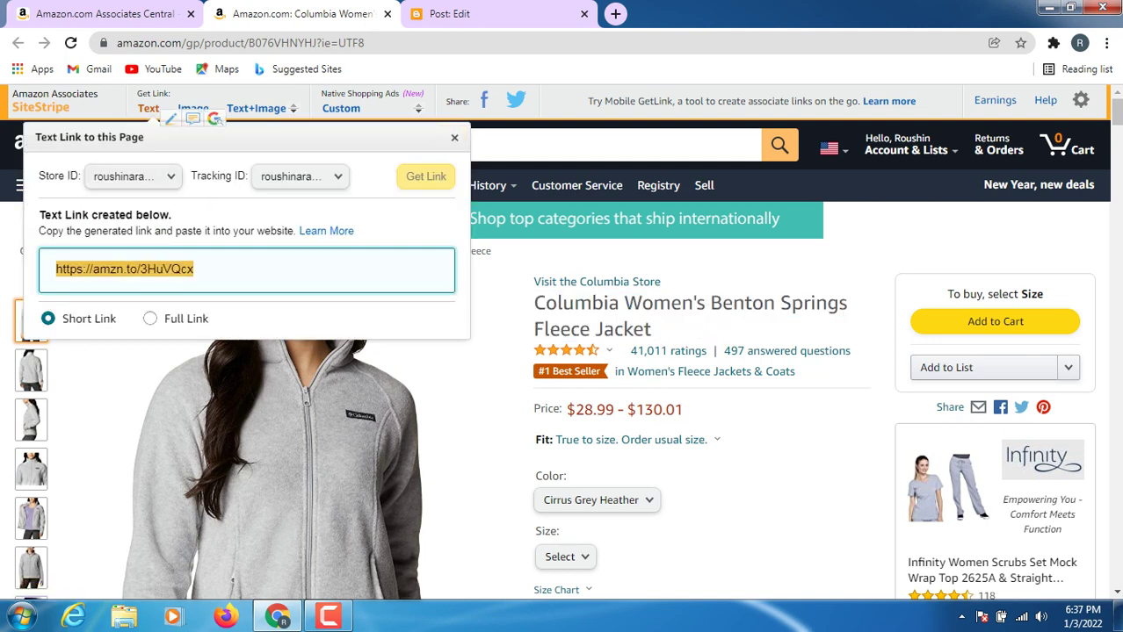
right_click(219, 272)
key(Escape)
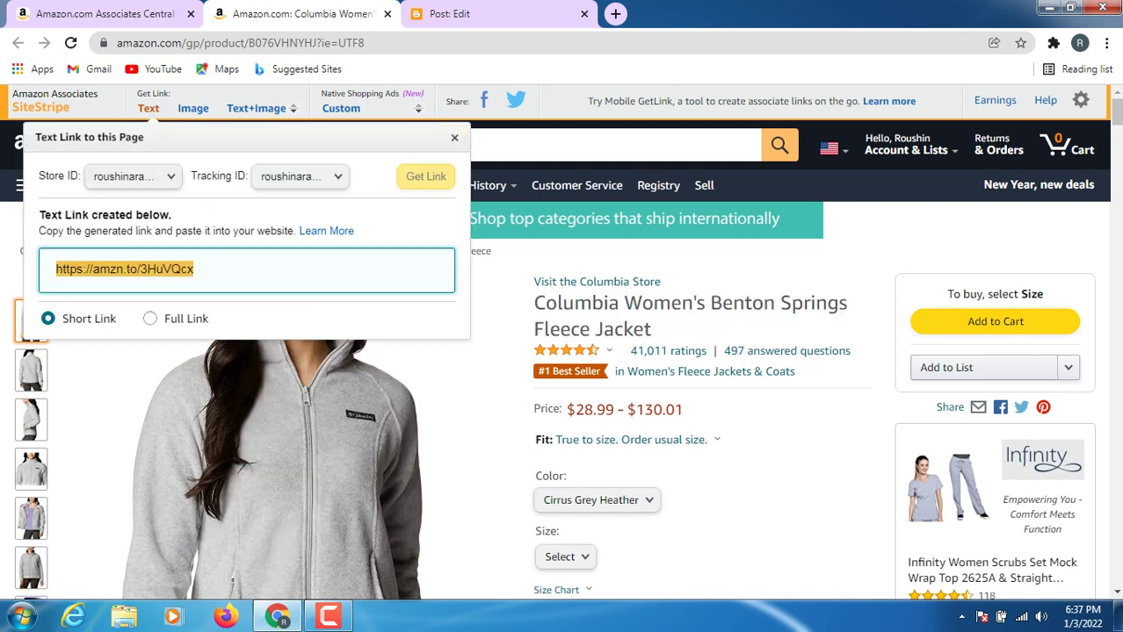
right_click(213, 270)
click(251, 281)
click(474, 13)
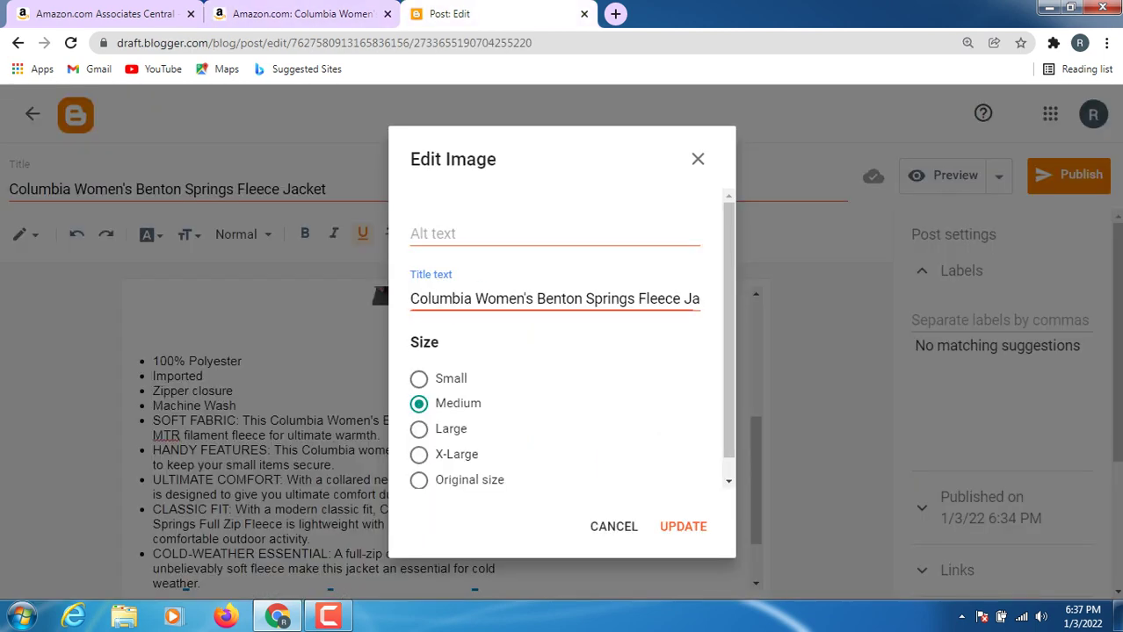
click(464, 234)
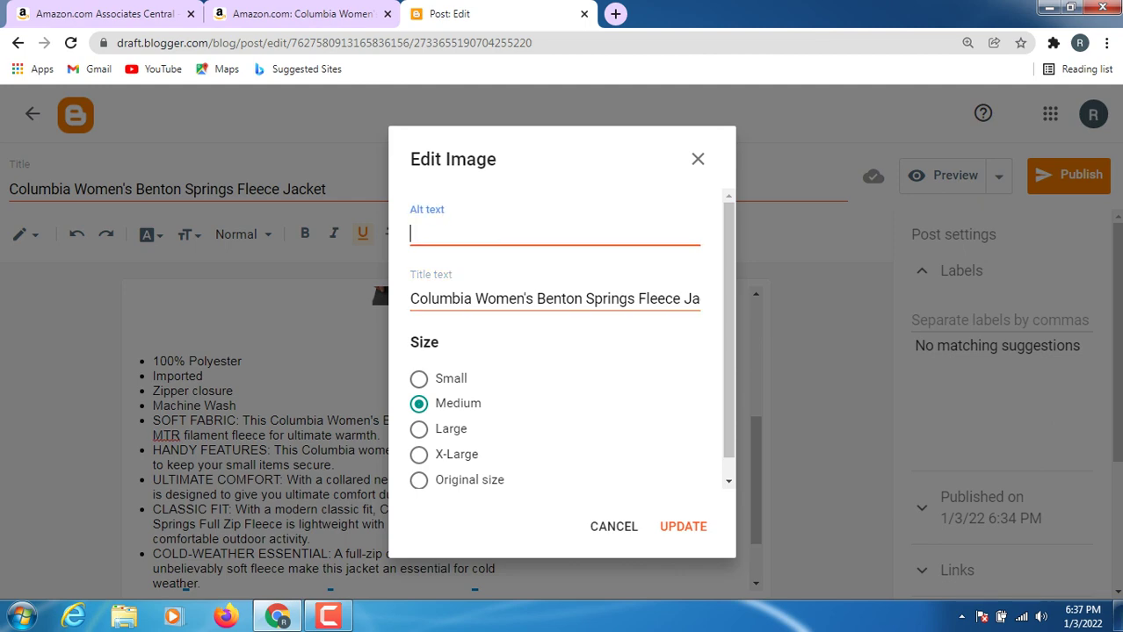
right_click(464, 234)
click(505, 333)
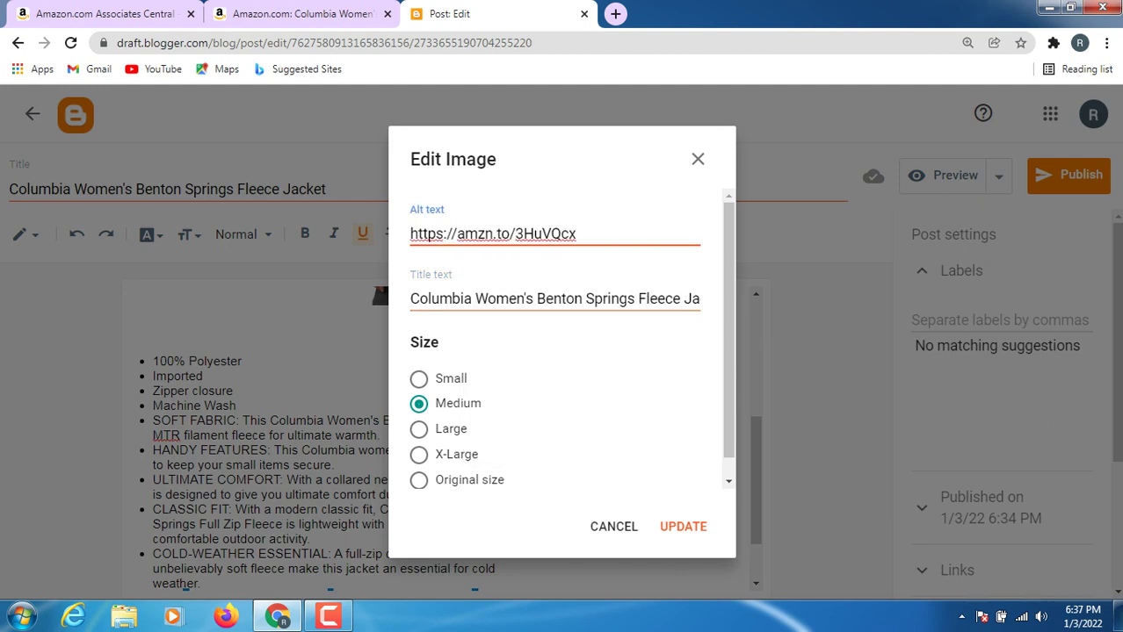
click(683, 526)
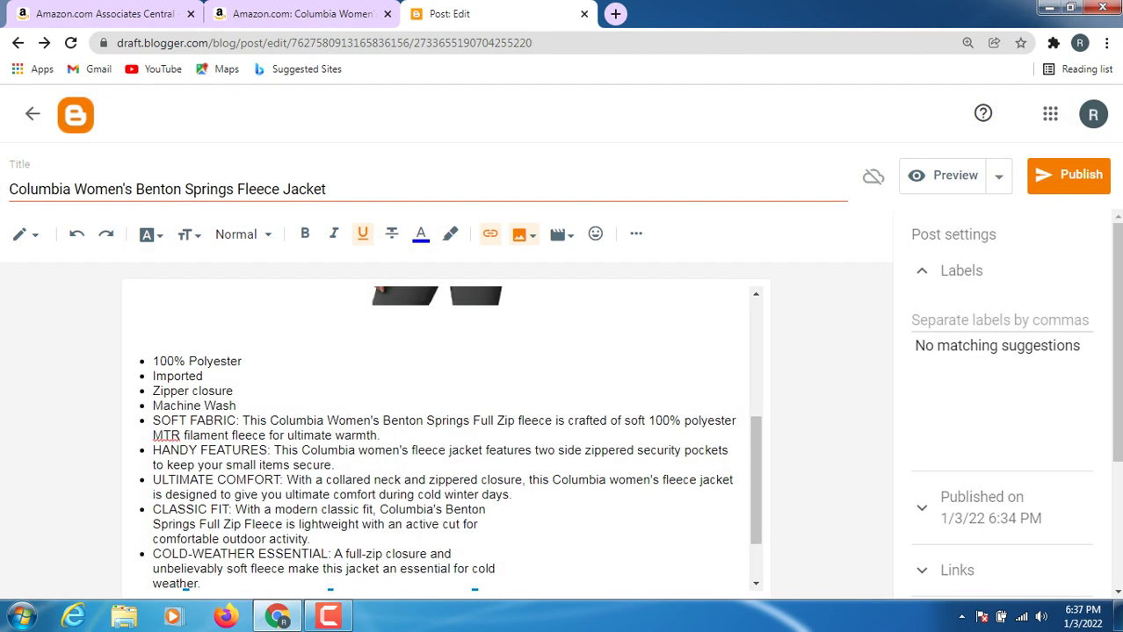
scroll(439, 430, up, 3)
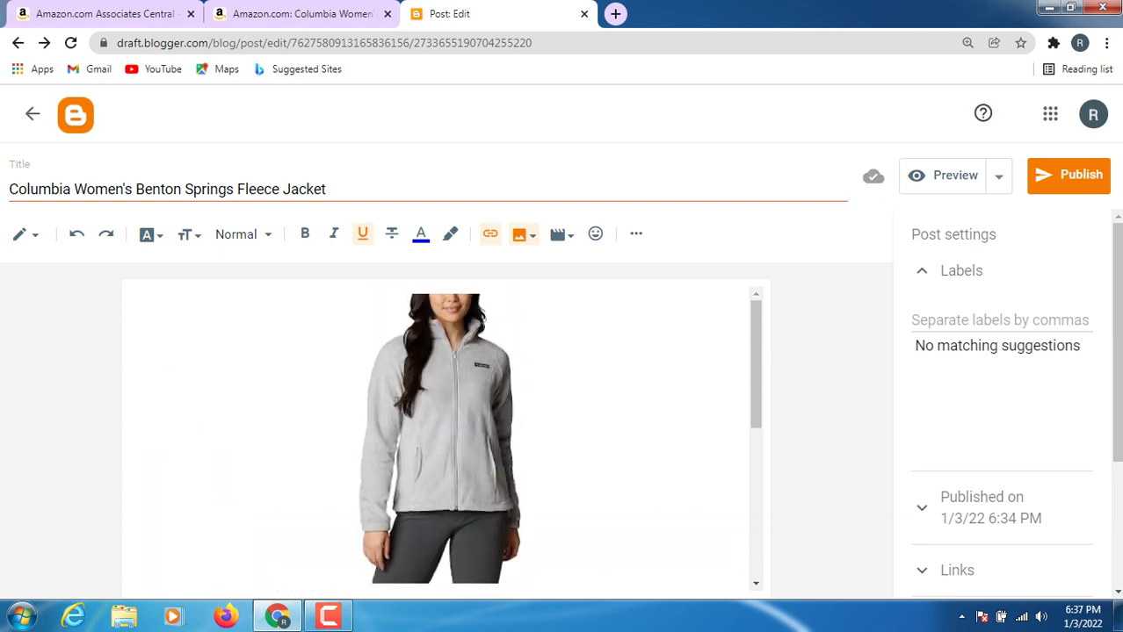
click(439, 430)
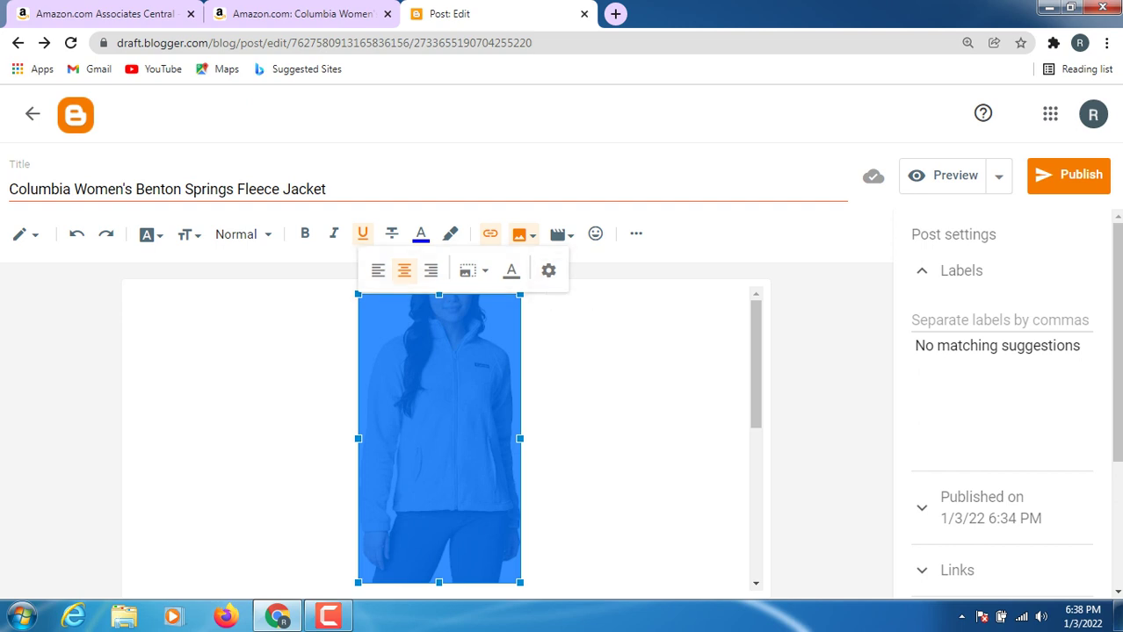
click(520, 439)
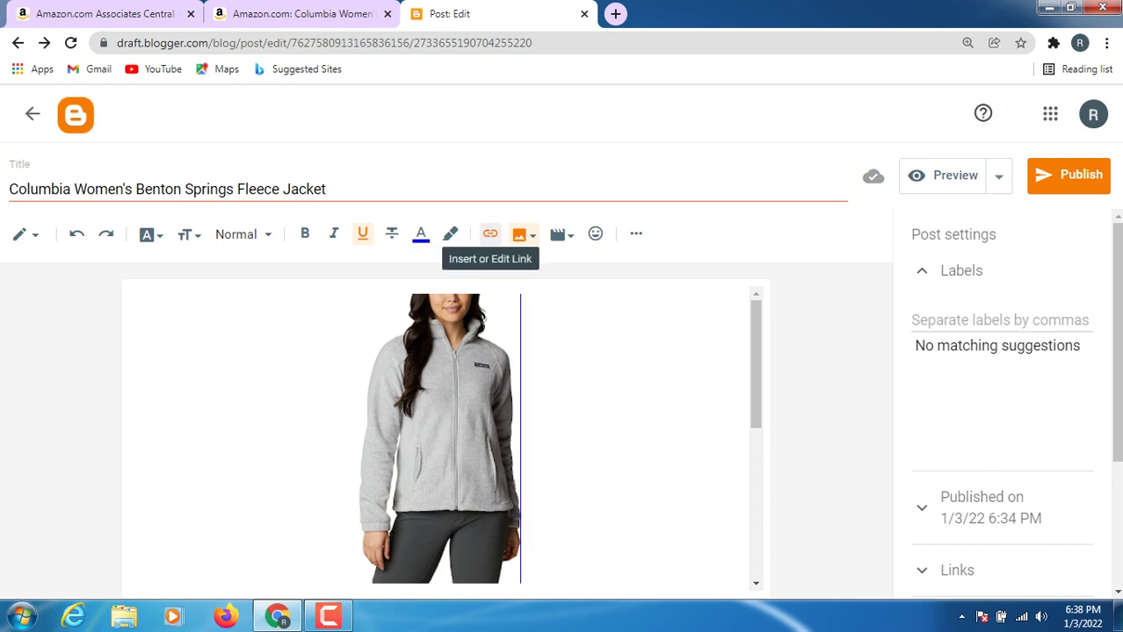
click(490, 234)
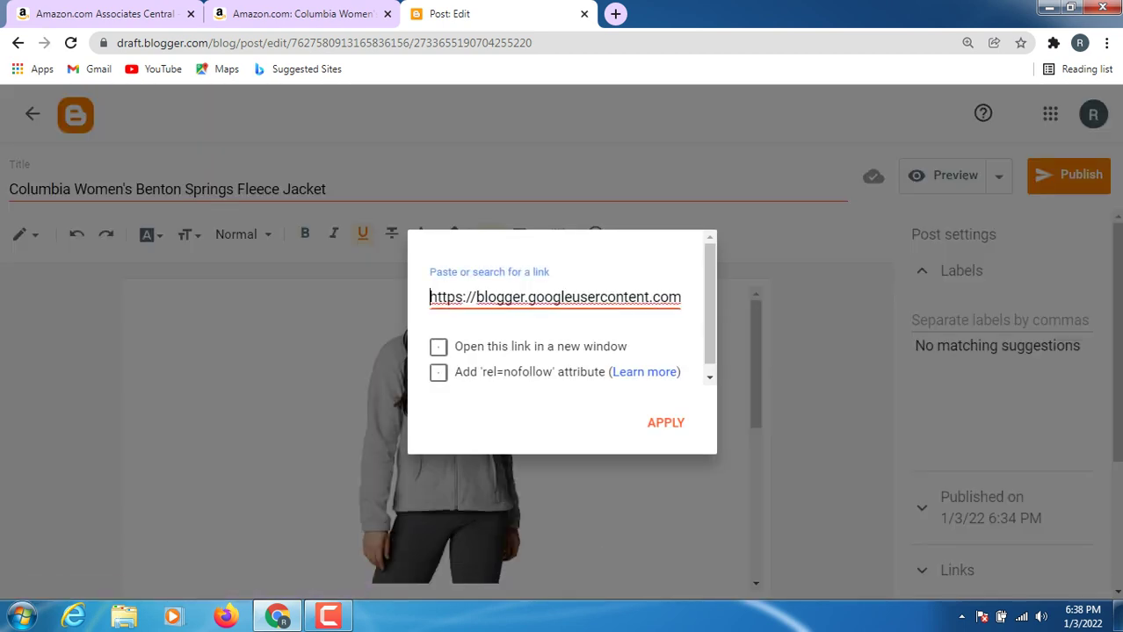
drag(429, 297, 661, 297)
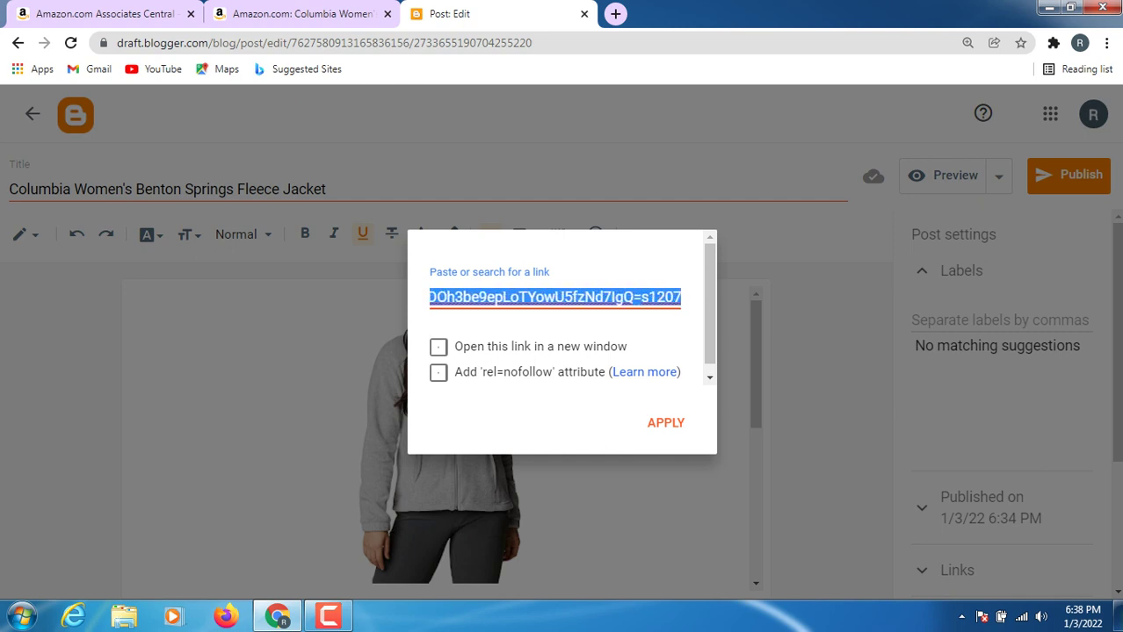
key(BackSpace)
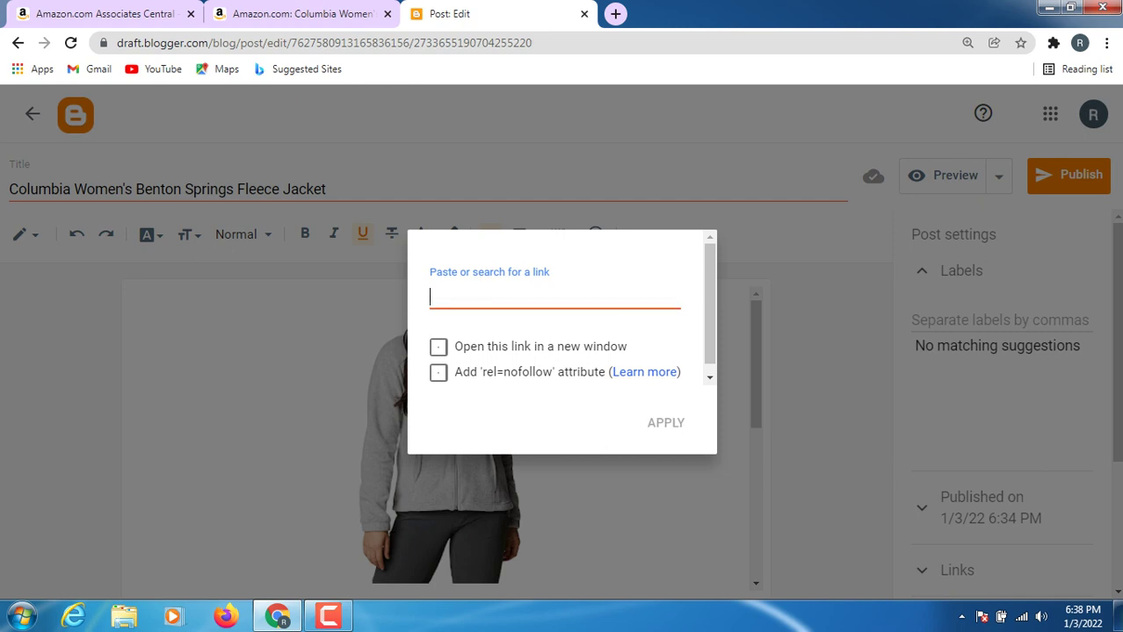
right_click(441, 297)
click(478, 398)
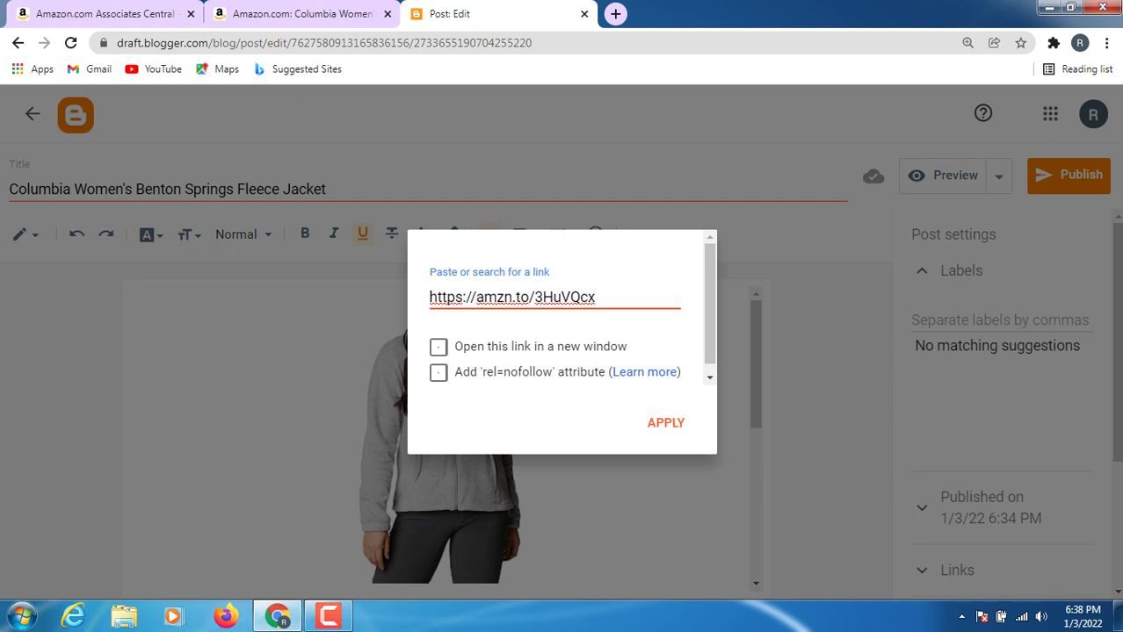
click(437, 346)
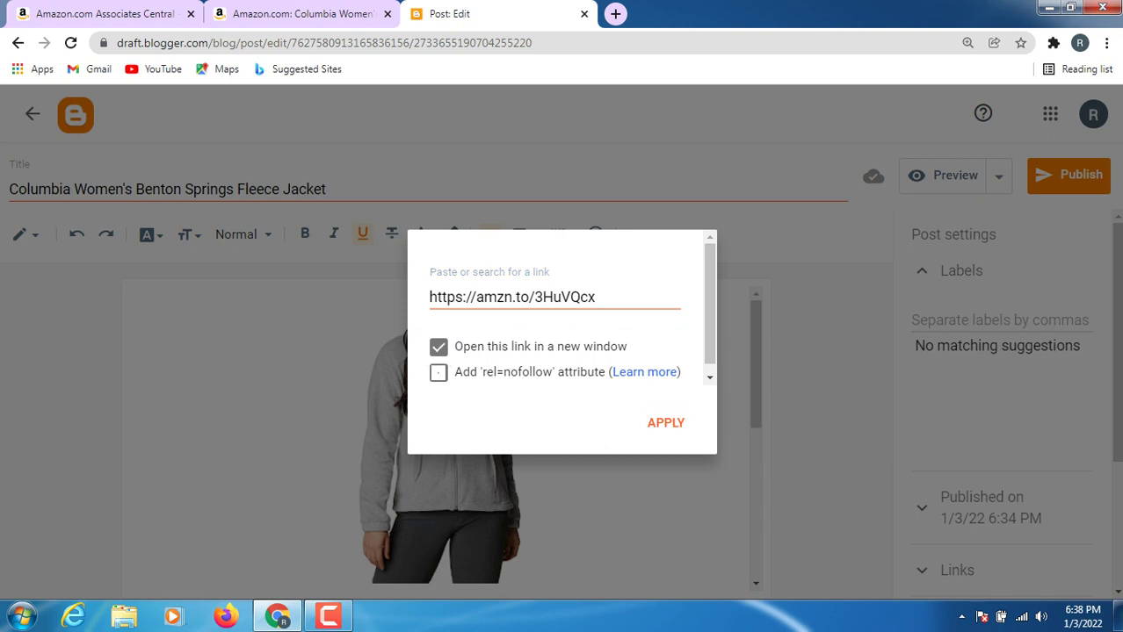
click(665, 423)
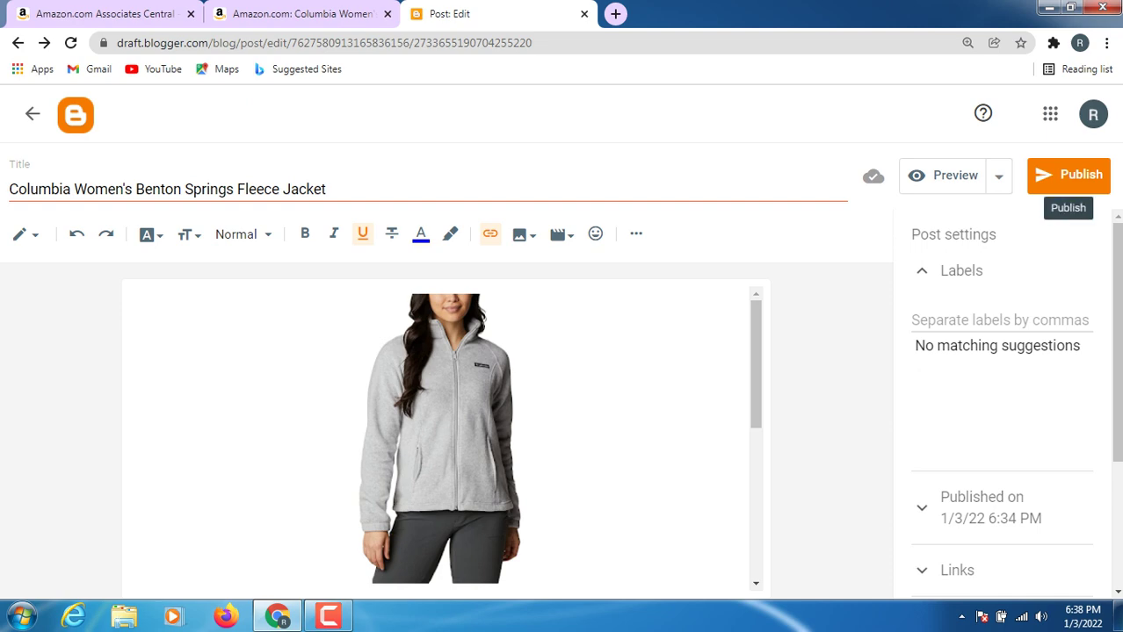
- Publish the jacket post to the blog and close the jacket's Amazon product page
click(1068, 175)
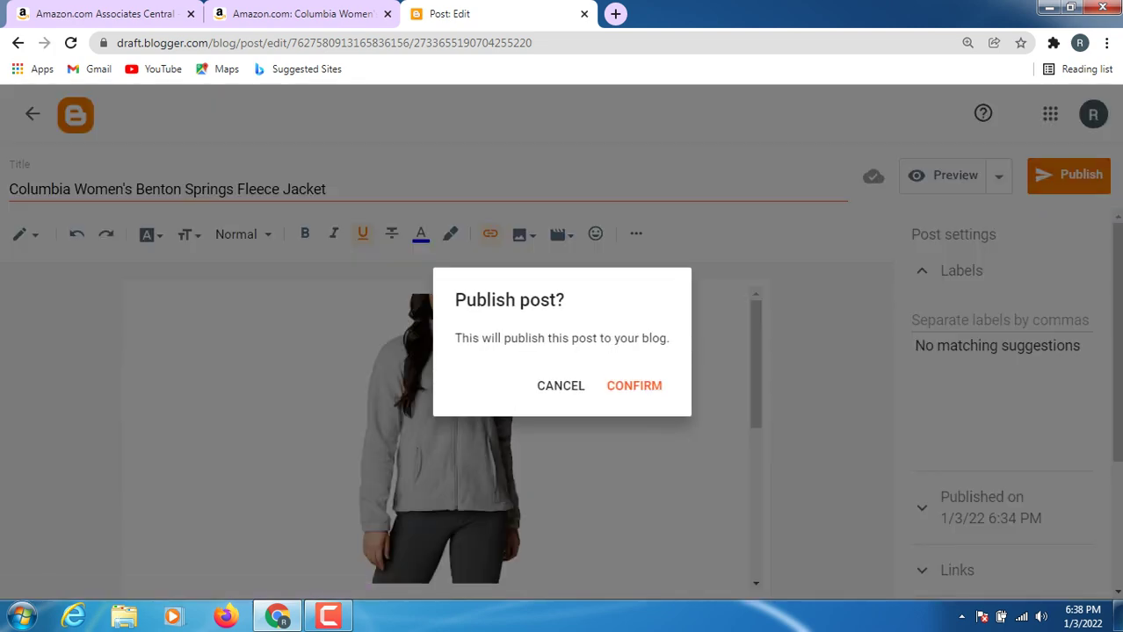
click(633, 386)
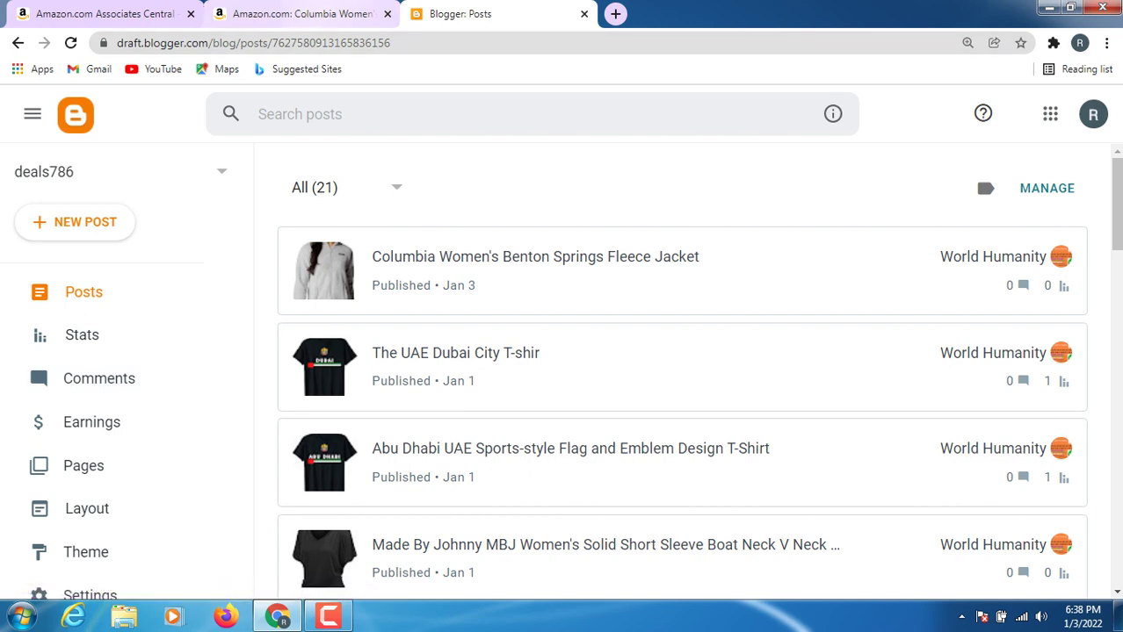
key(ctrl+shift+Tab)
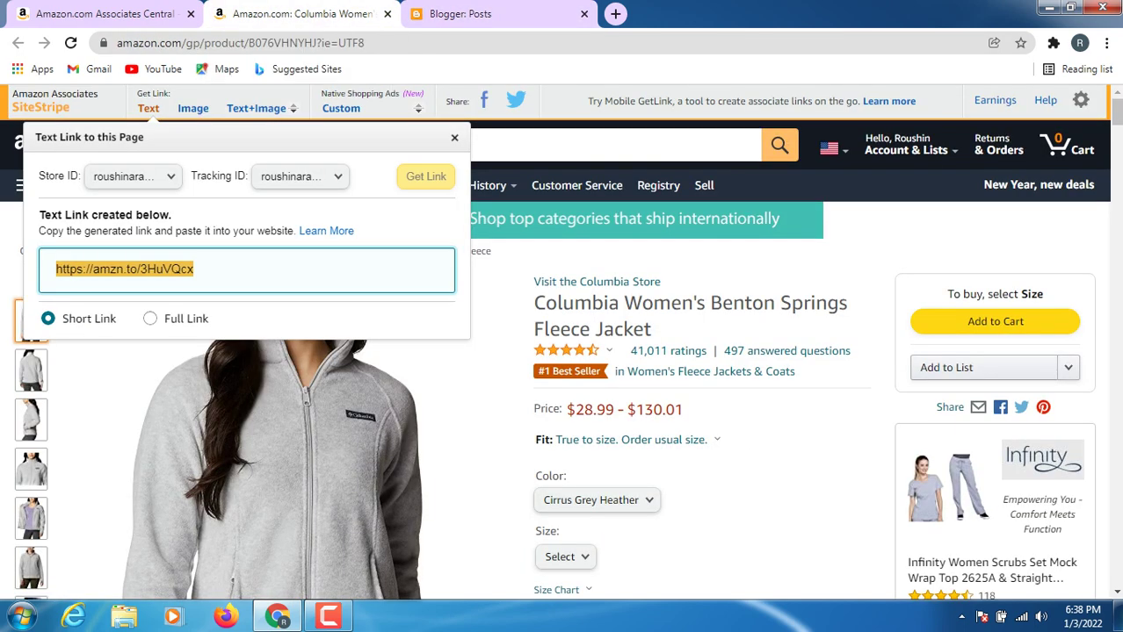
key(Escape)
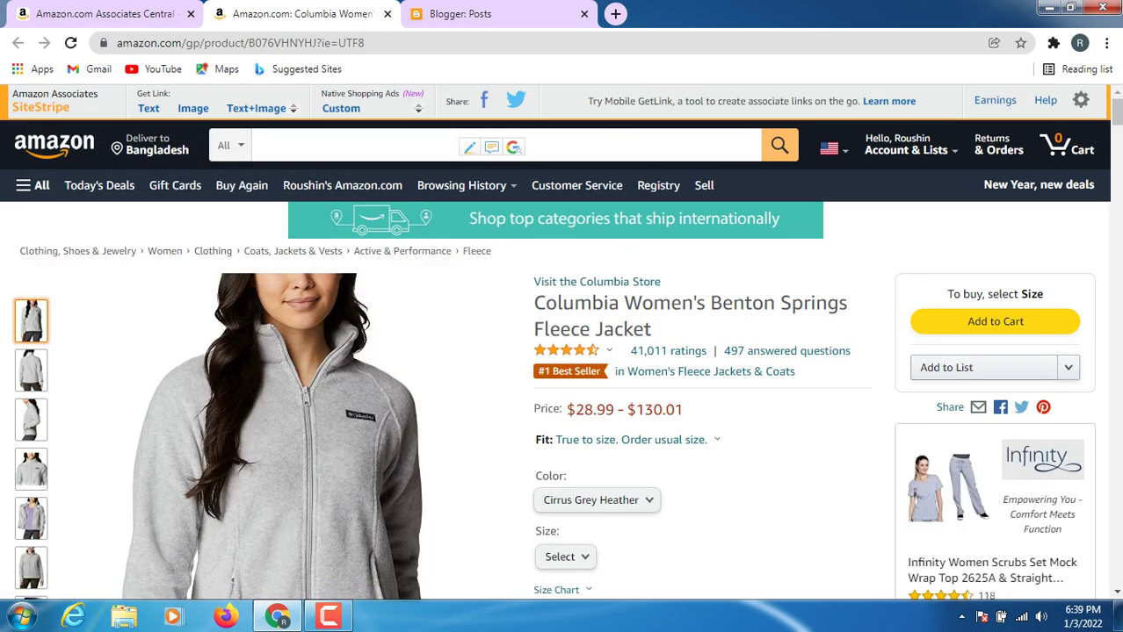
click(387, 13)
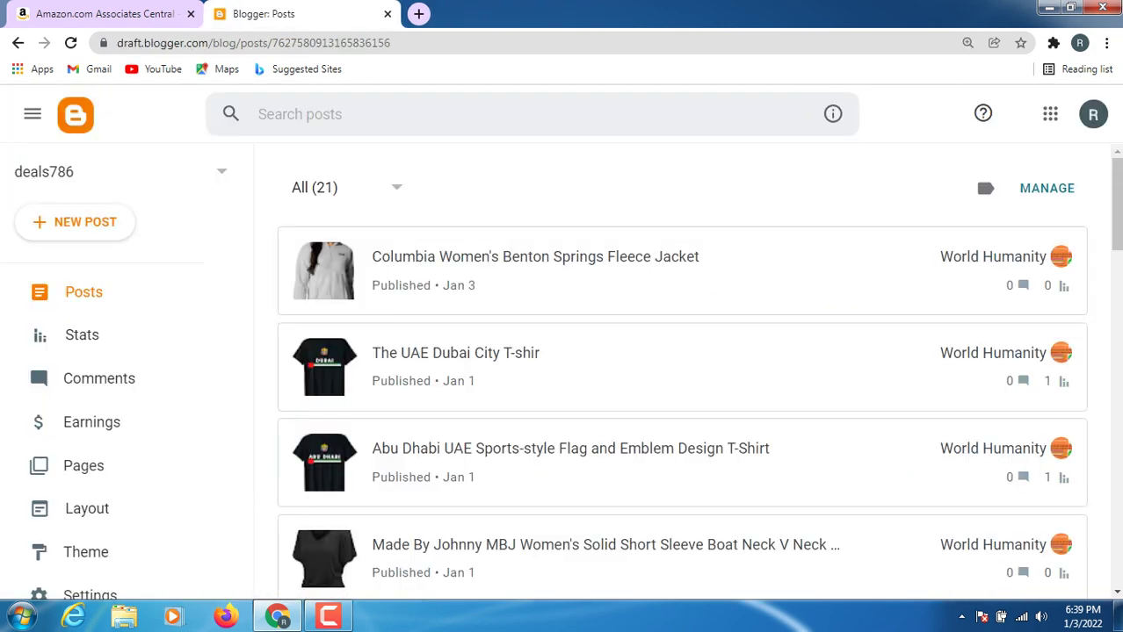
- Return to the winter fashion results in Amazon Associates, view the Aniywn Fleece-Lined Rain Jacket's product page, and close it
scroll(615, 263, down, 2)
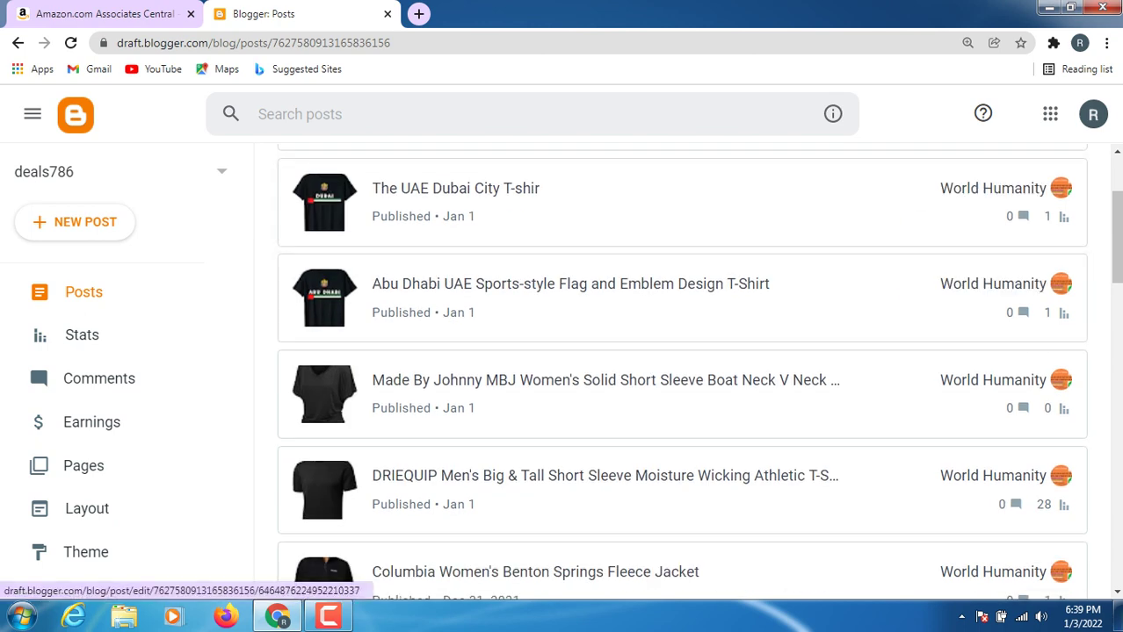
click(105, 13)
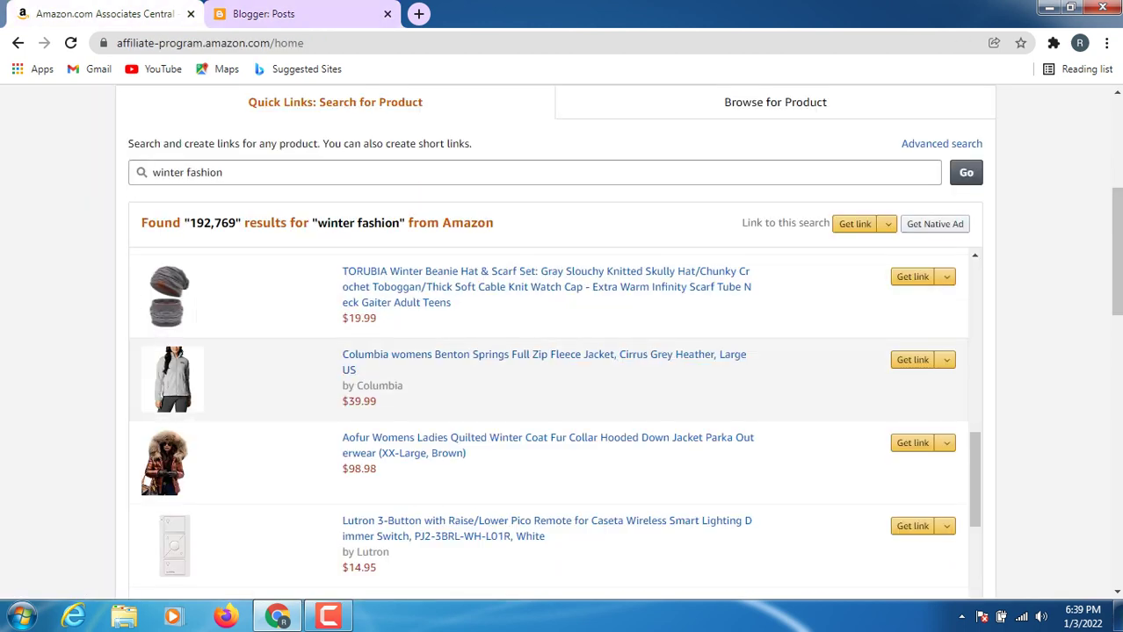
scroll(549, 426, down, 3)
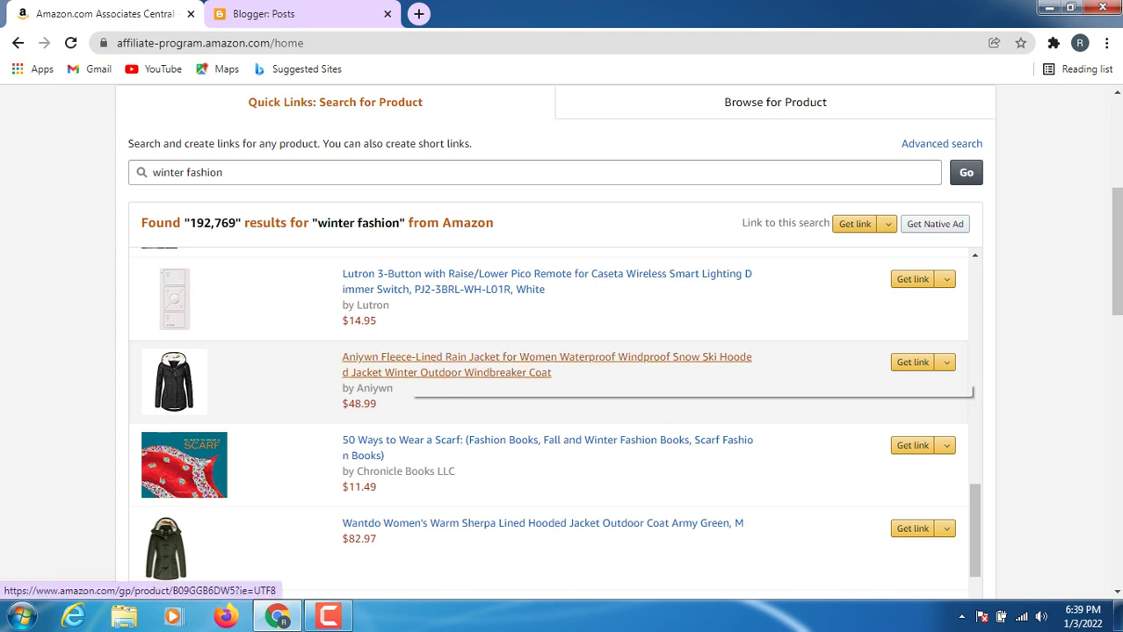
click(413, 367)
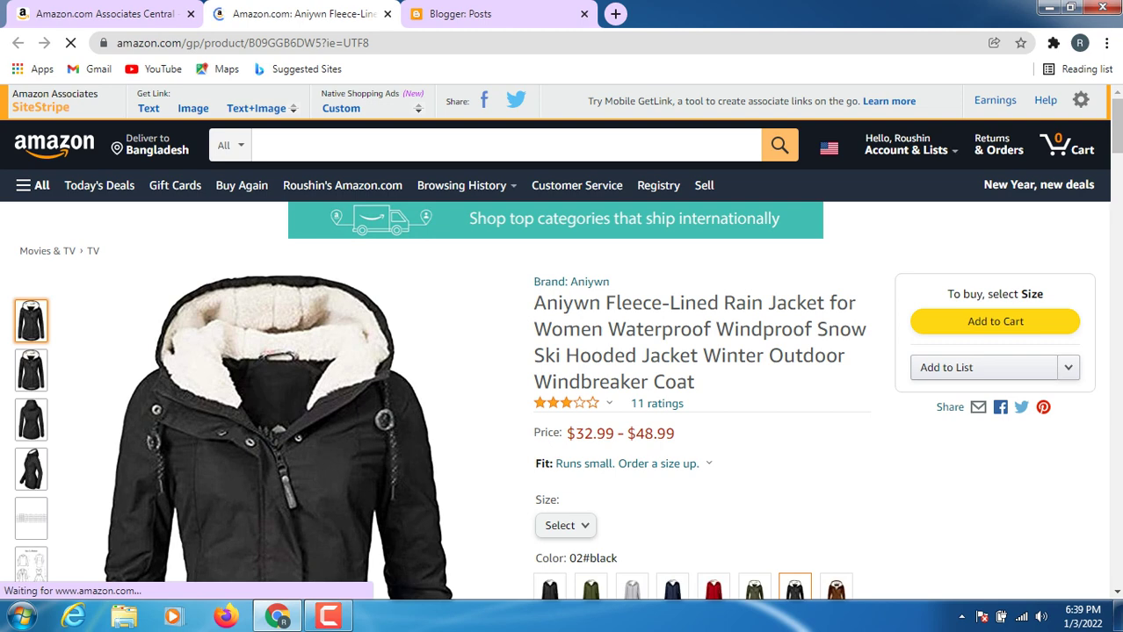
mouse_move(325, 347)
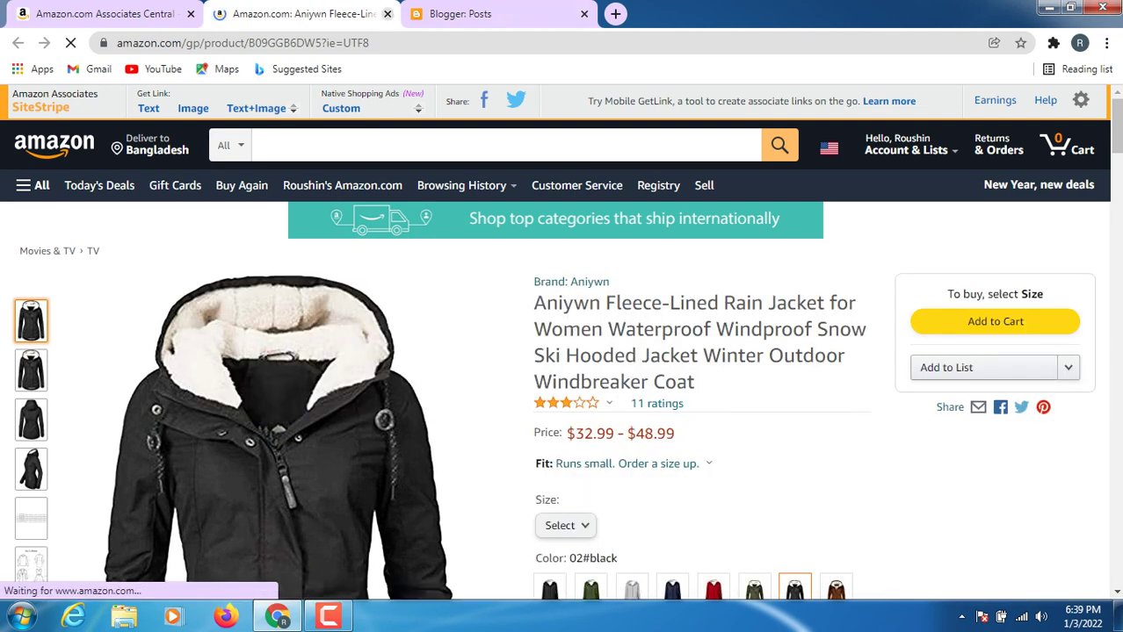
click(387, 13)
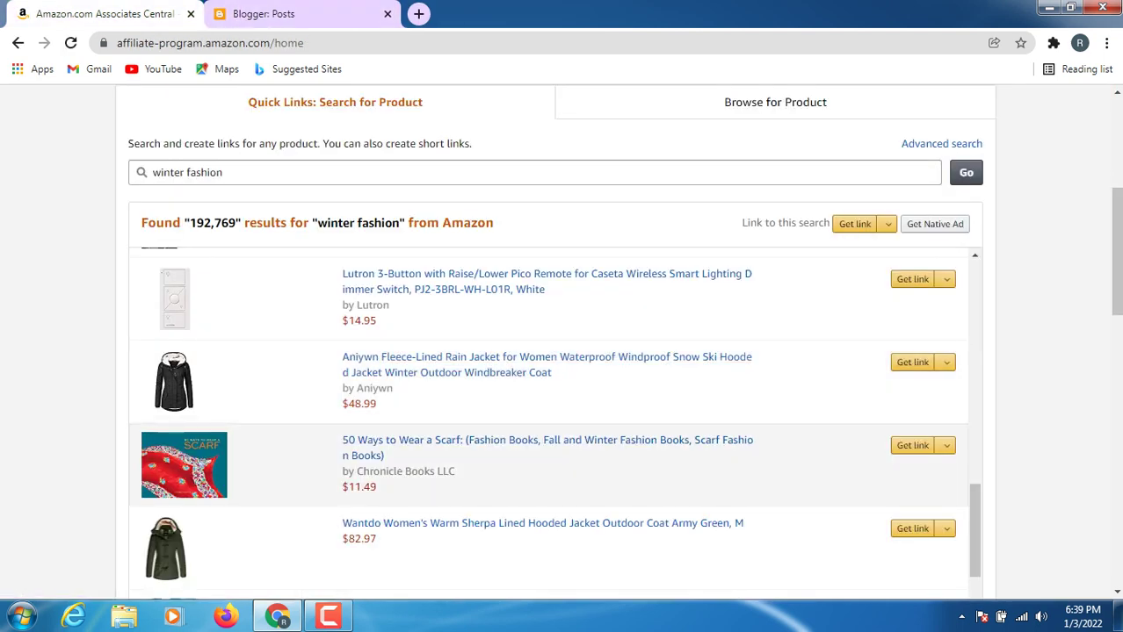
- View the product page of the Reokoou Women's Winter Plus Size Cotton Coat from the winter fashion results and close it
scroll(456, 483, down, 3)
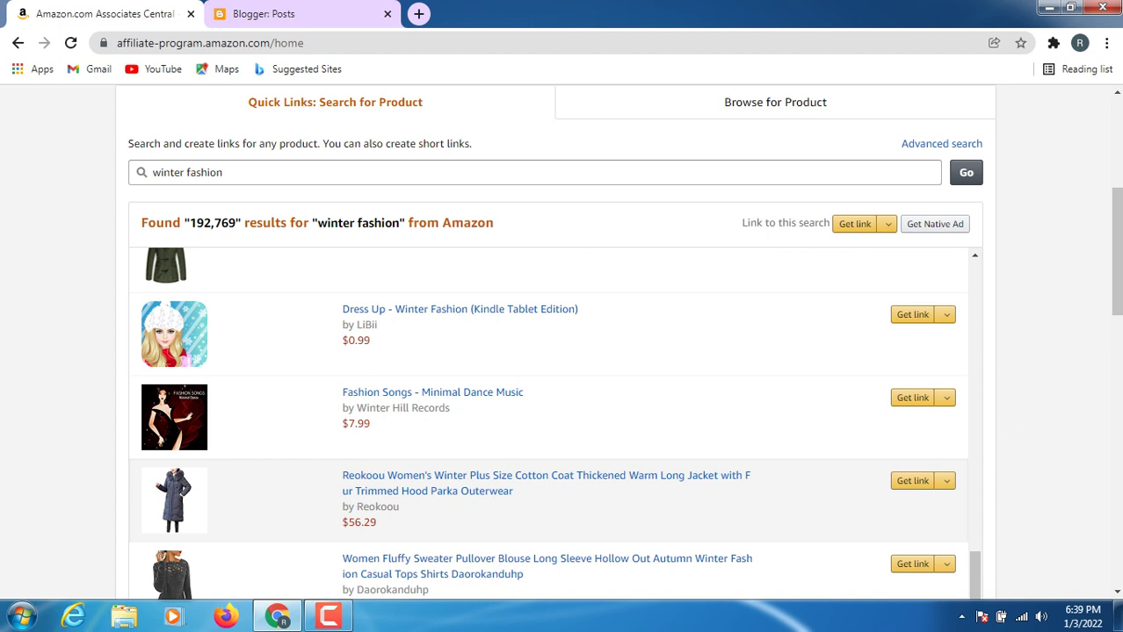
click(439, 476)
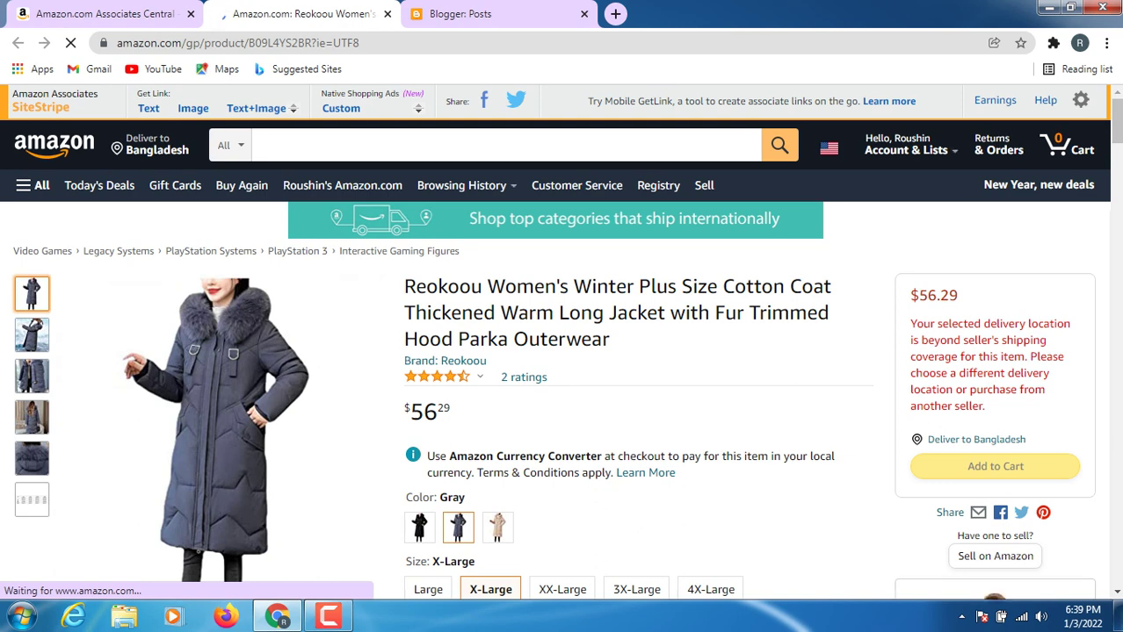
mouse_move(264, 366)
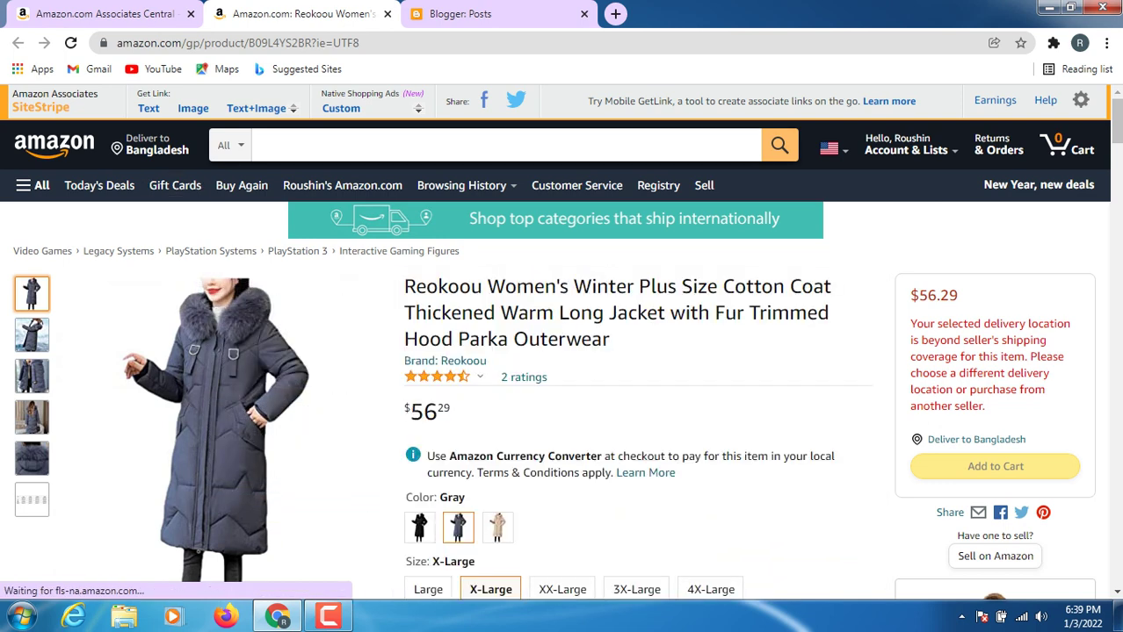
click(387, 13)
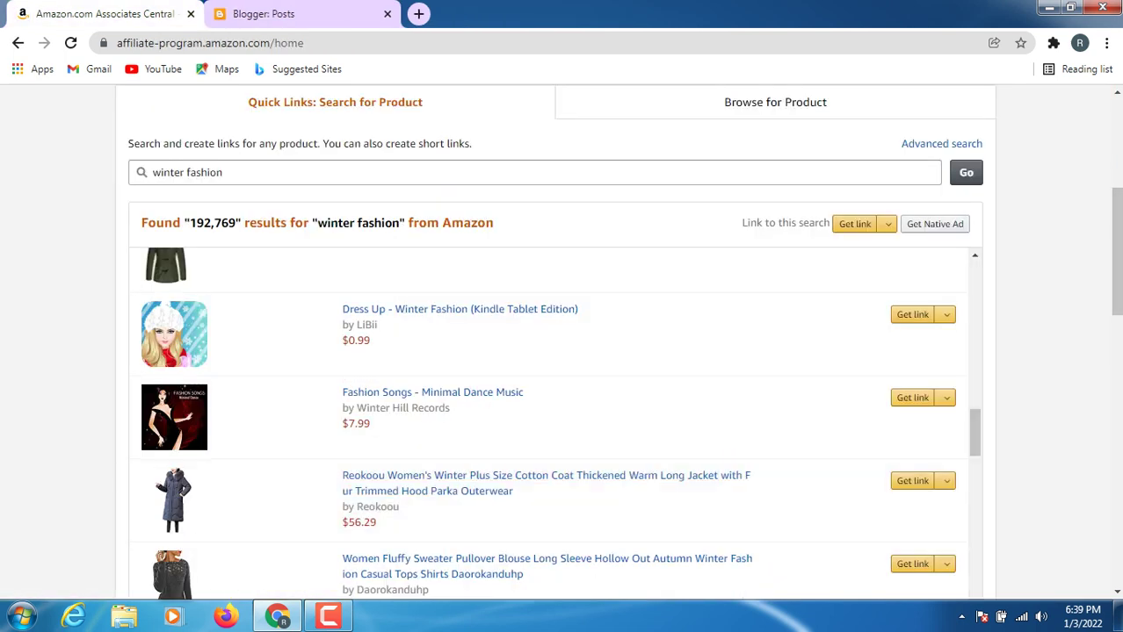
- Browse further winter fashion results, examine the Reokoou Women's Mid Length Parka Jacket's product page, close it, and continue through the list
scroll(374, 343, down, 5)
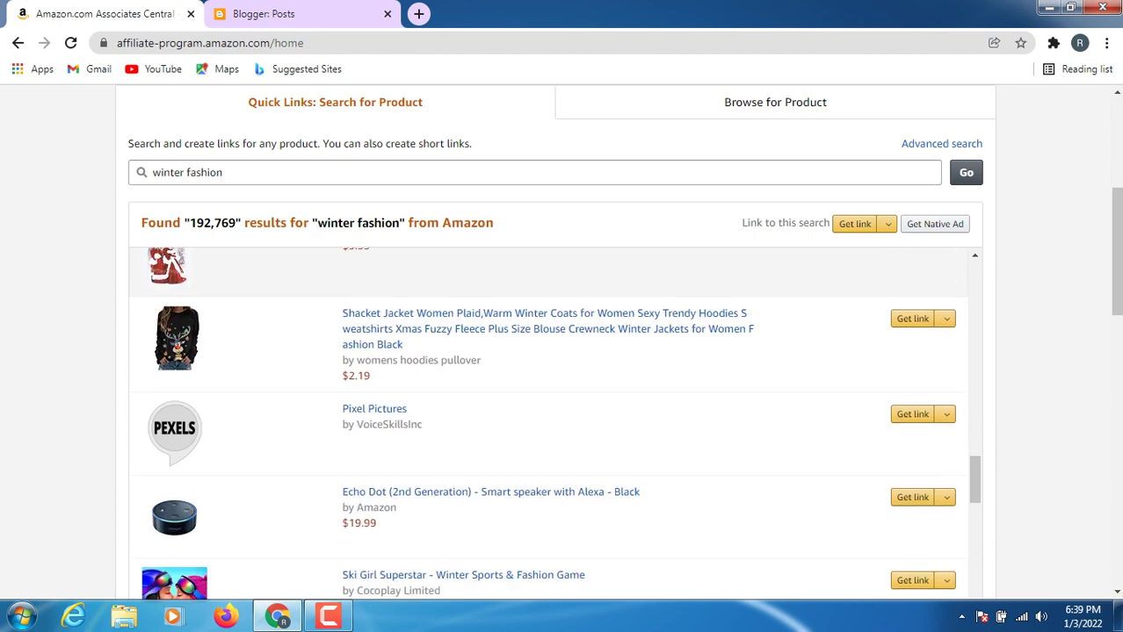
scroll(374, 343, down, 2)
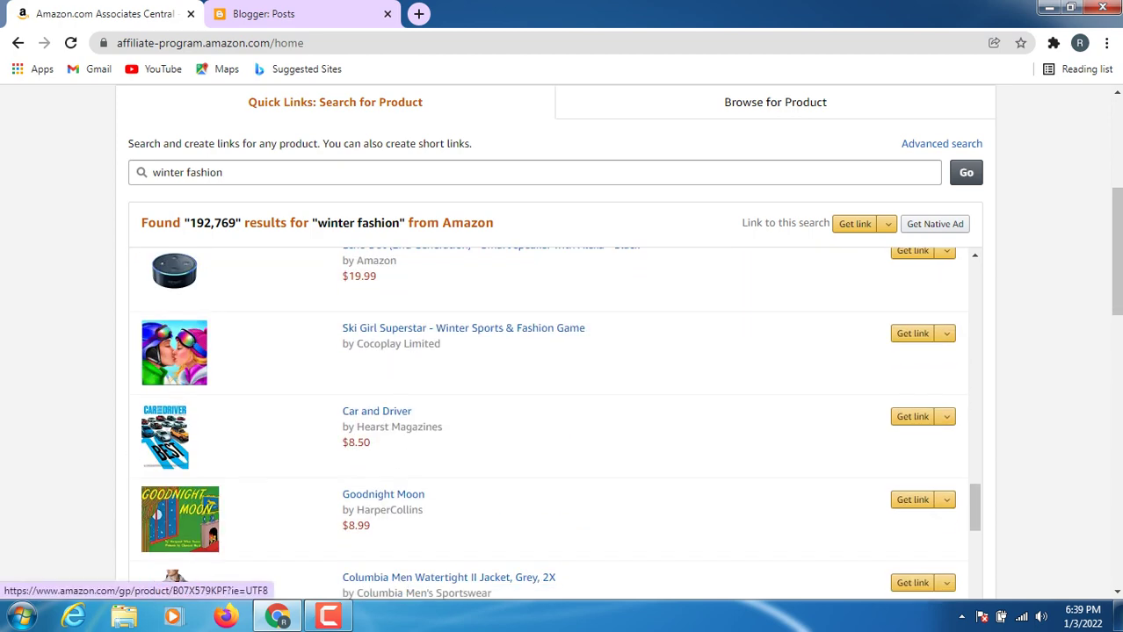
scroll(172, 375, down, 3)
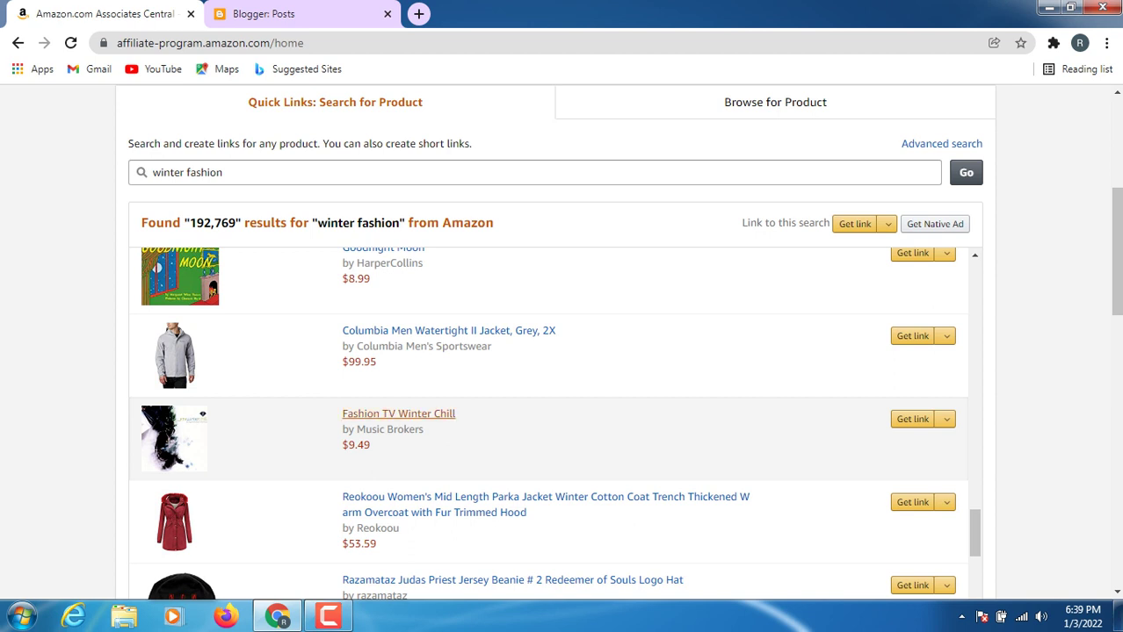
scroll(395, 417, down, 1)
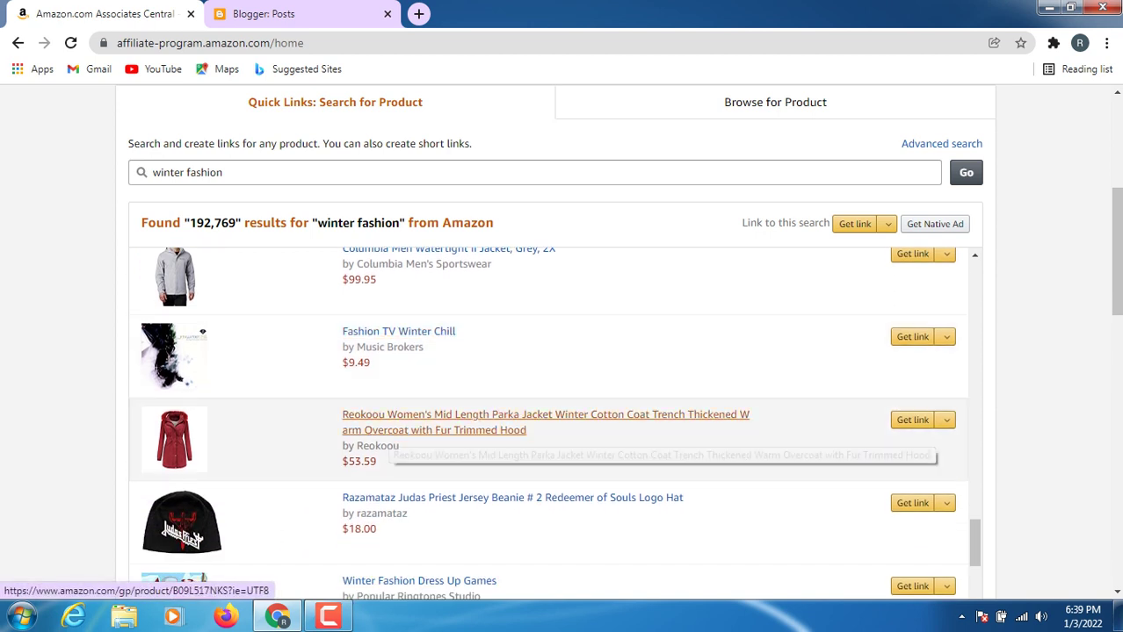
click(422, 422)
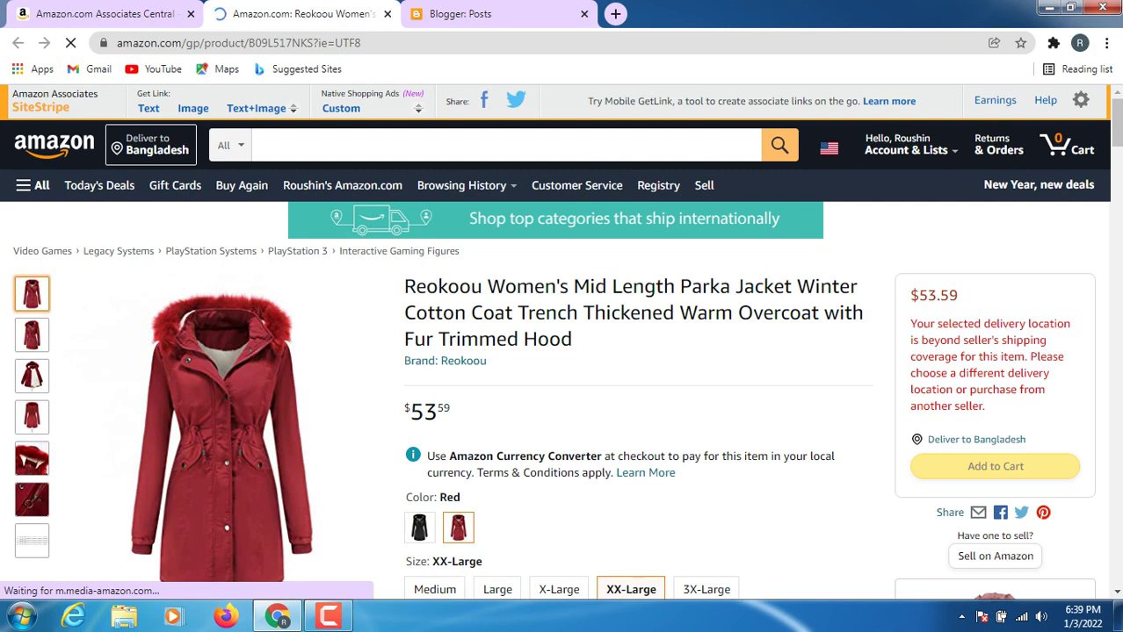
scroll(294, 249, down, 6)
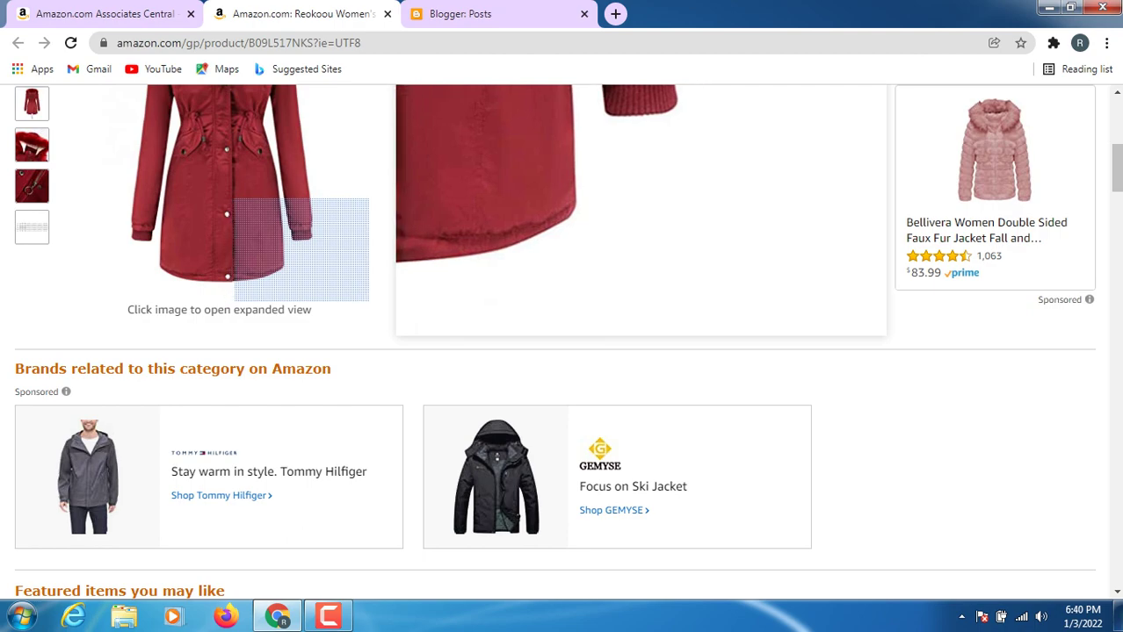
scroll(294, 250, up, 6)
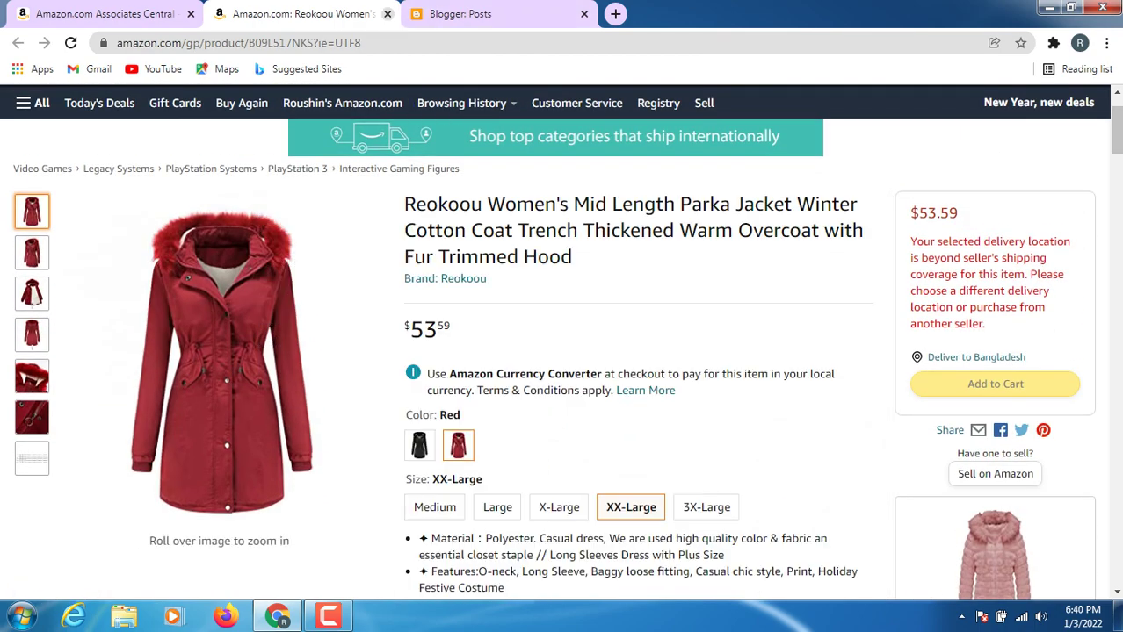
click(388, 13)
scroll(545, 422, down, 5)
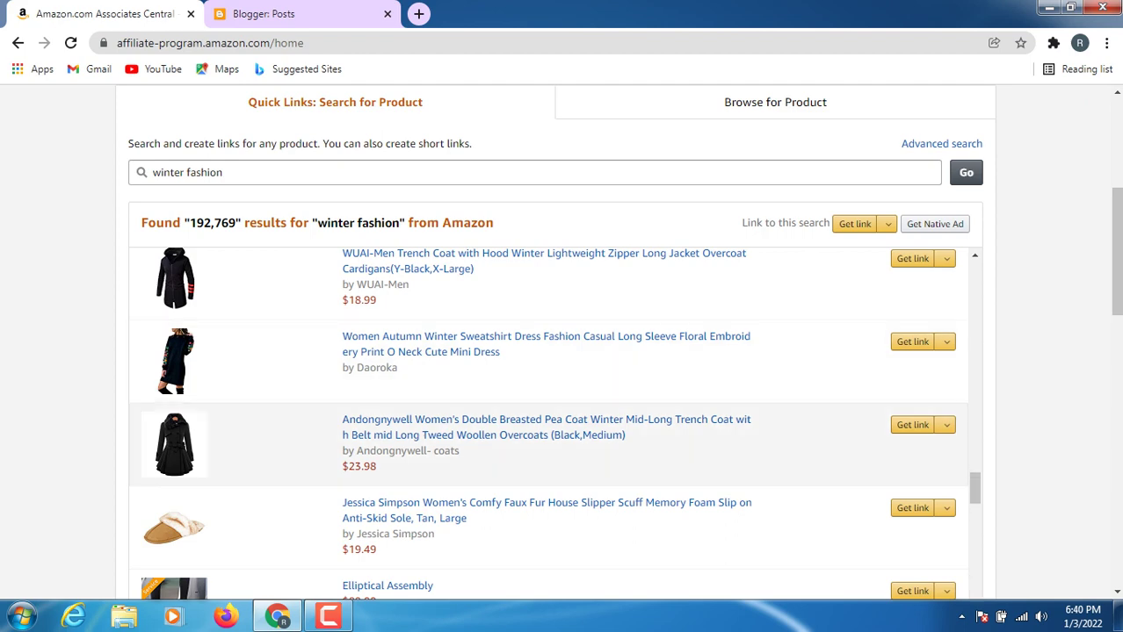
- Open the Andongnywell Women's Double Breasted Pea Coat's product page from the results and save it to Downloads as a single-file webpage
click(483, 426)
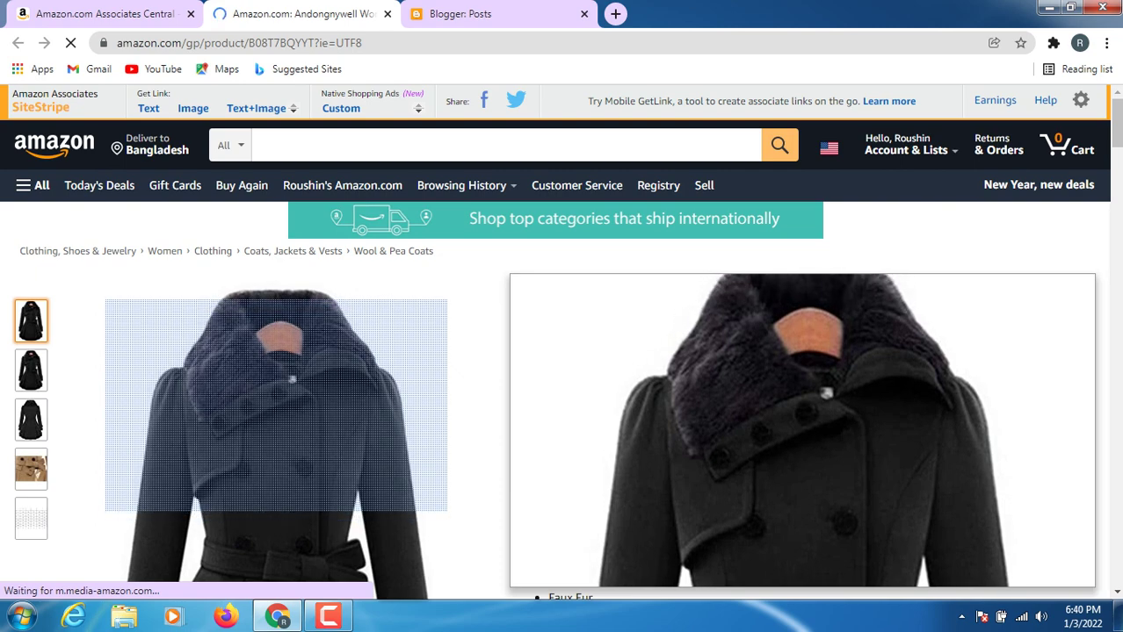
scroll(276, 417, down, 4)
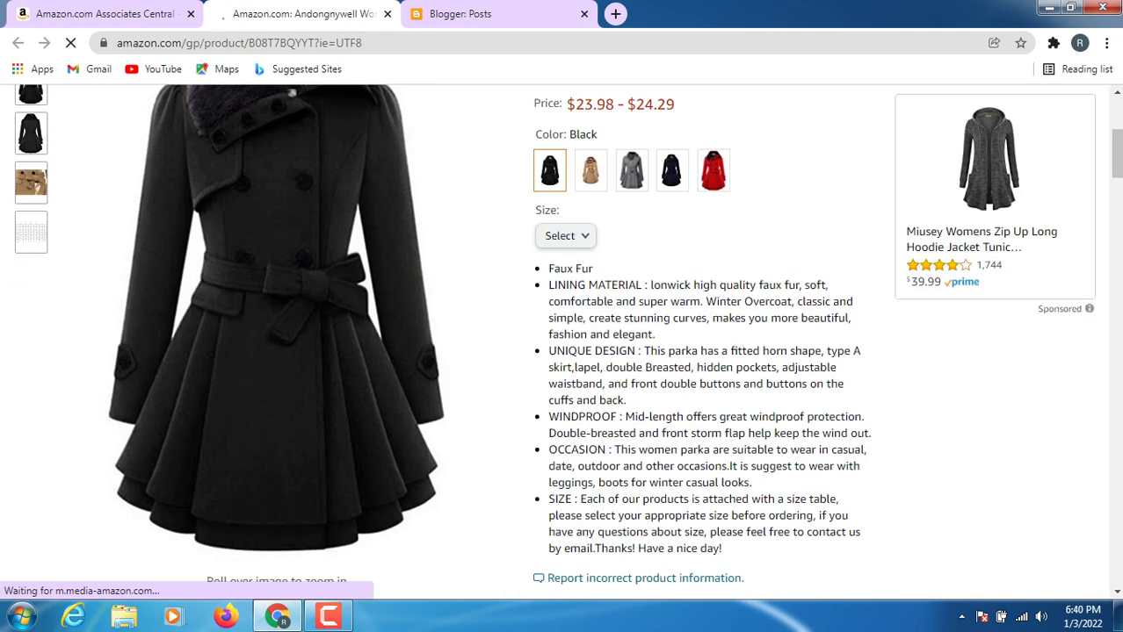
scroll(276, 417, down, 2)
scroll(276, 418, up, 5)
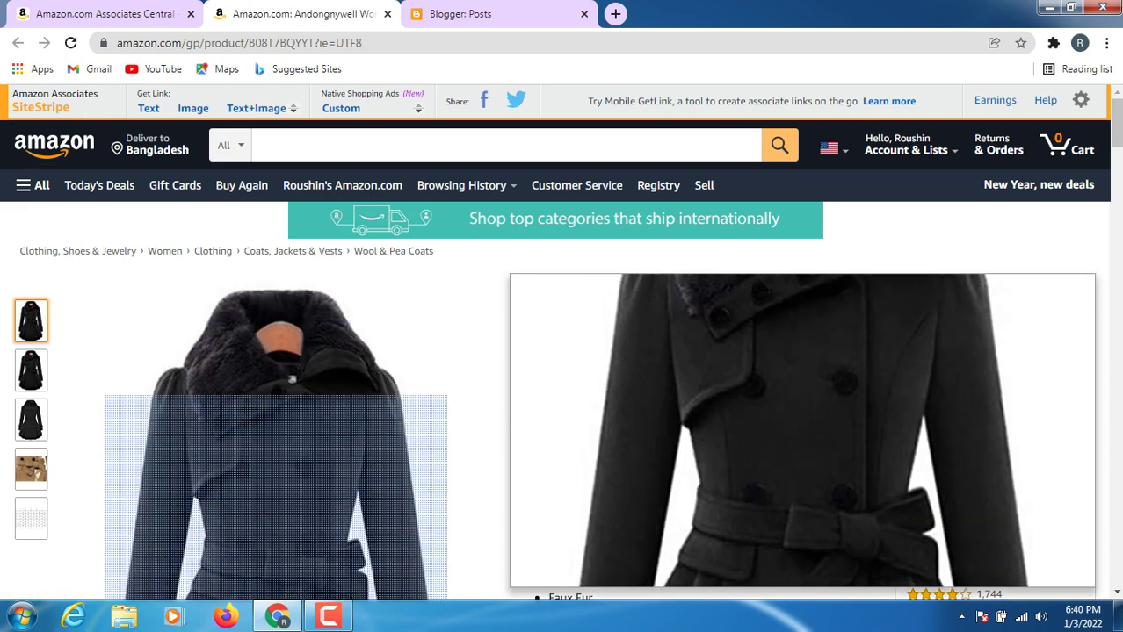
right_click(280, 219)
click(317, 298)
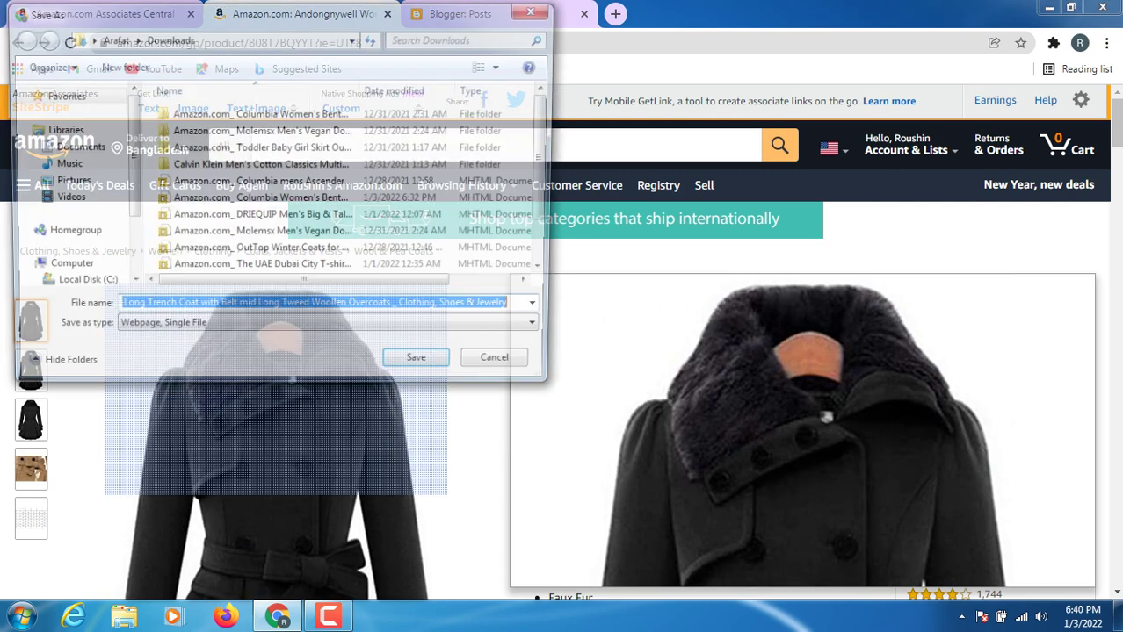
key(Return)
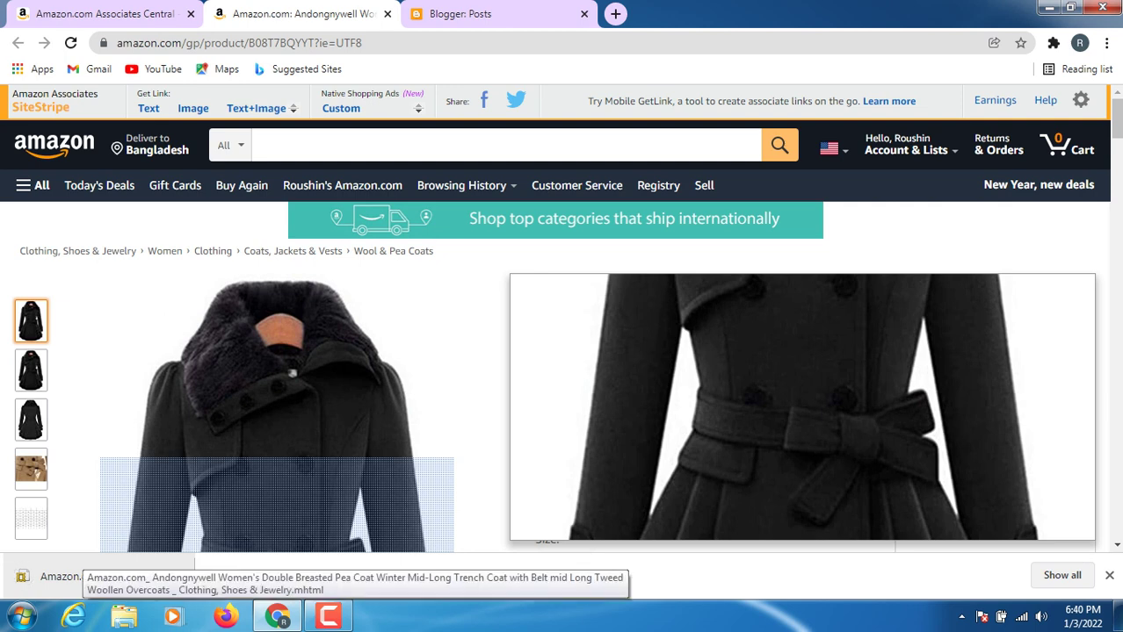
- Open the saved webpage in Internet Explorer, save the coat picture over untitled.png in the Pictures library, and close the window
click(63, 577)
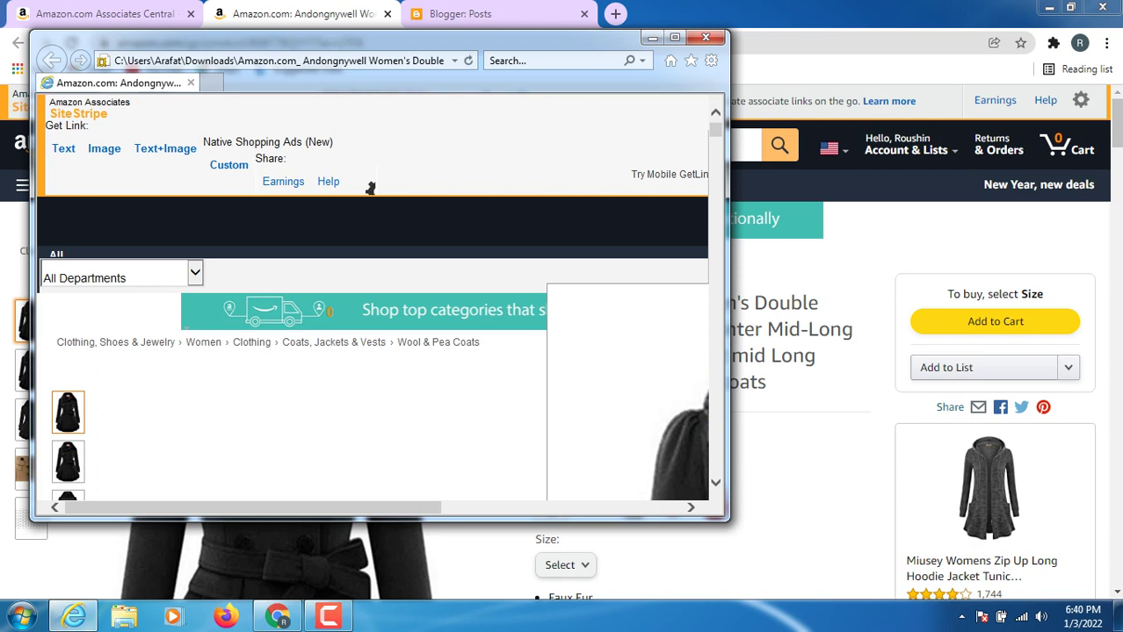
scroll(370, 188, down, 5)
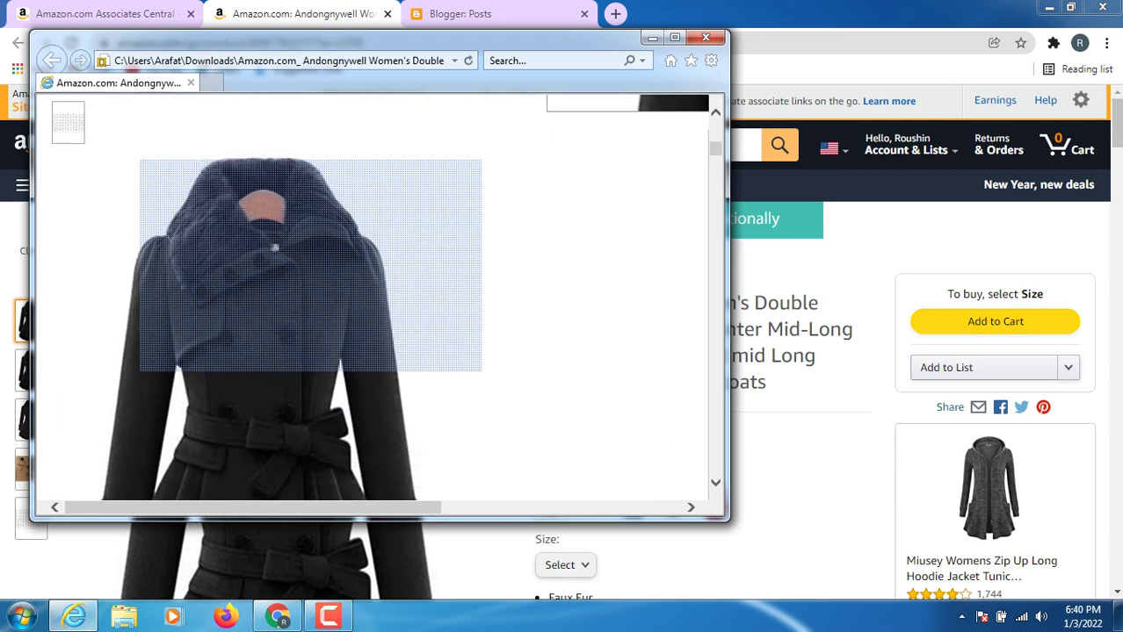
right_click(274, 247)
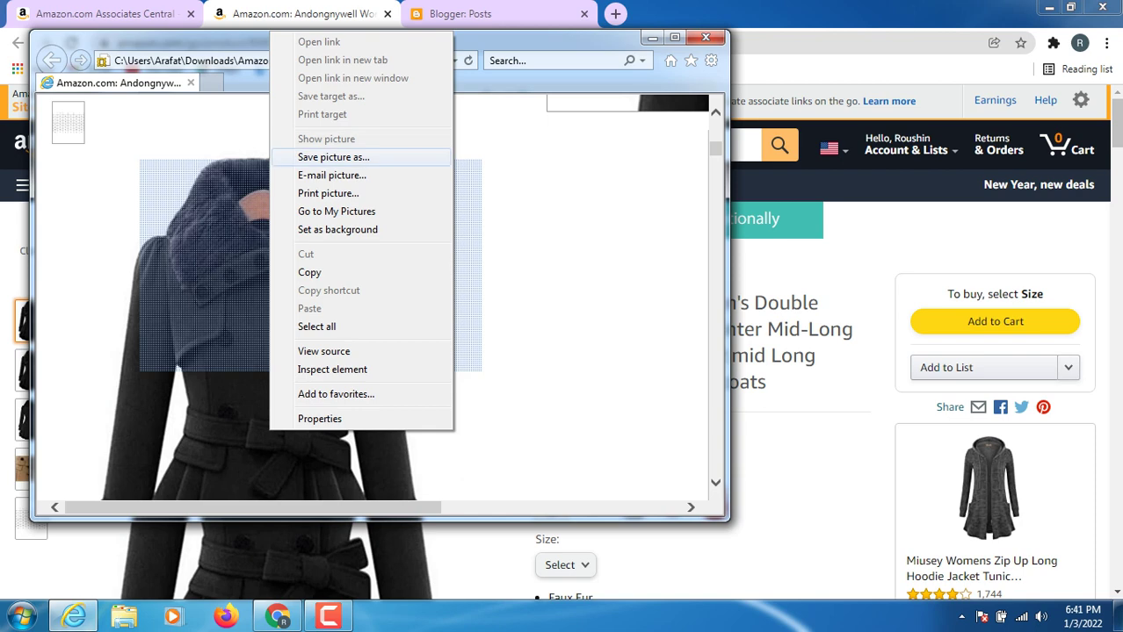
key(Return)
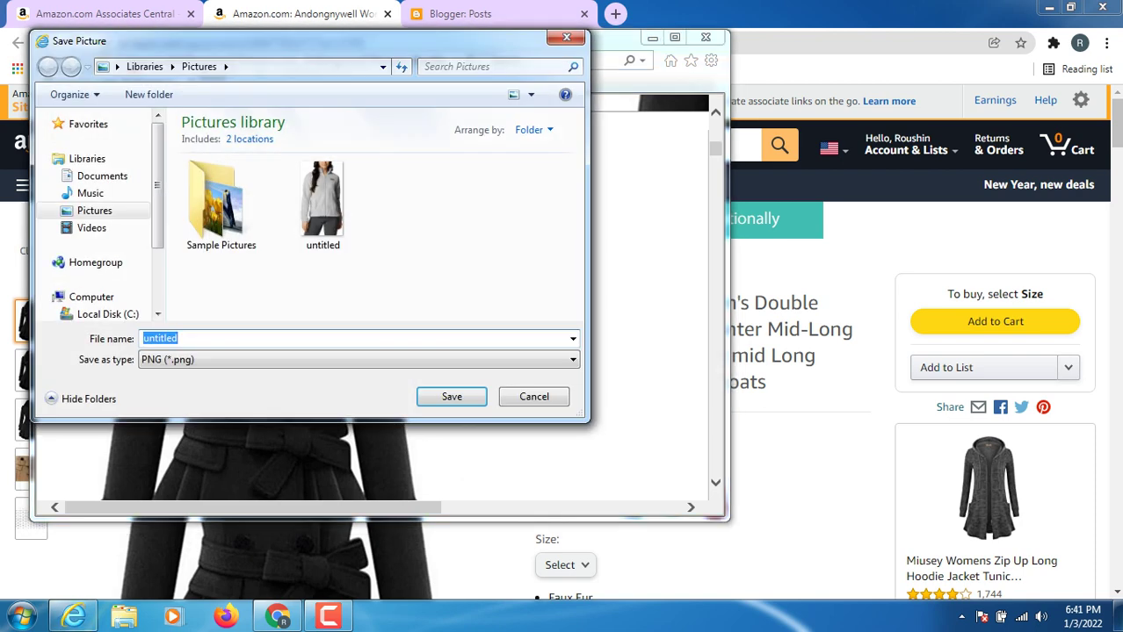
key(Return)
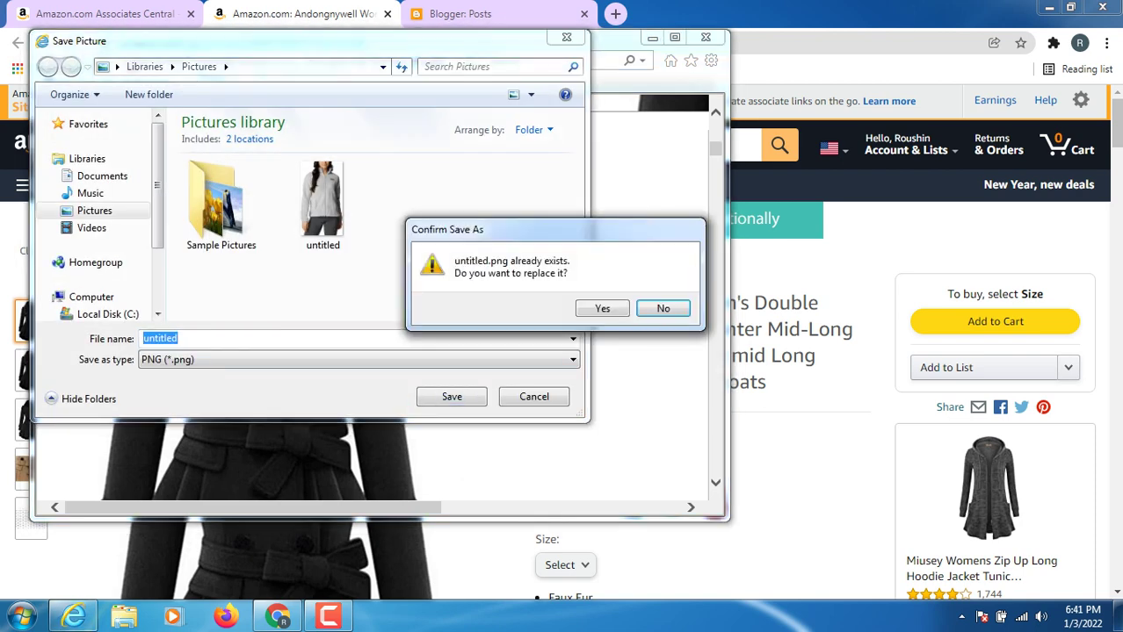
key(Return)
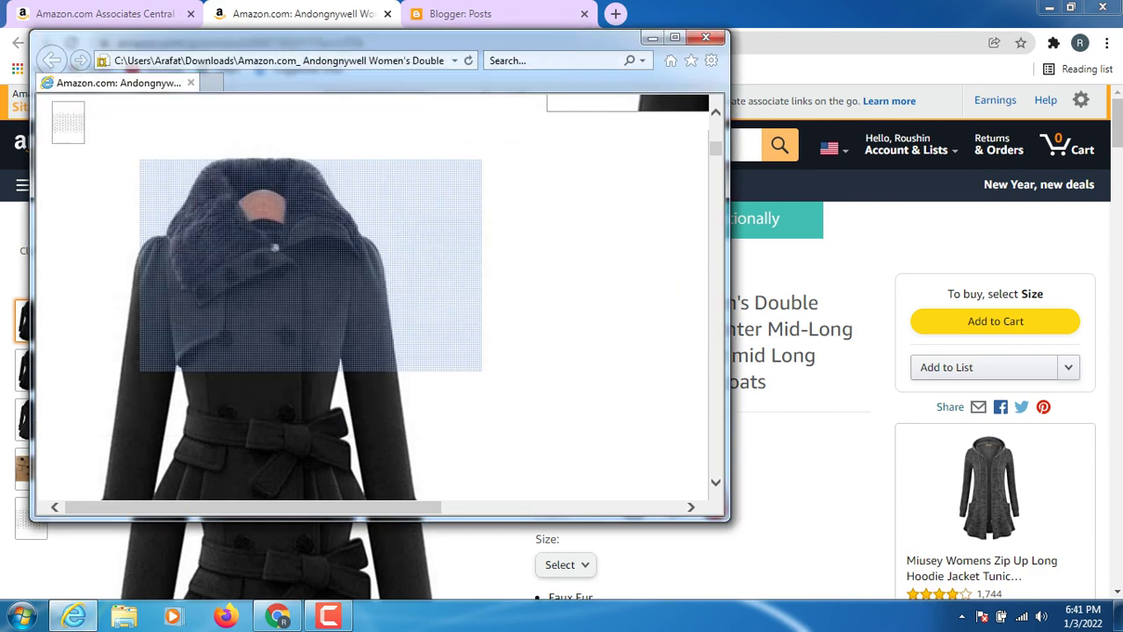
click(706, 36)
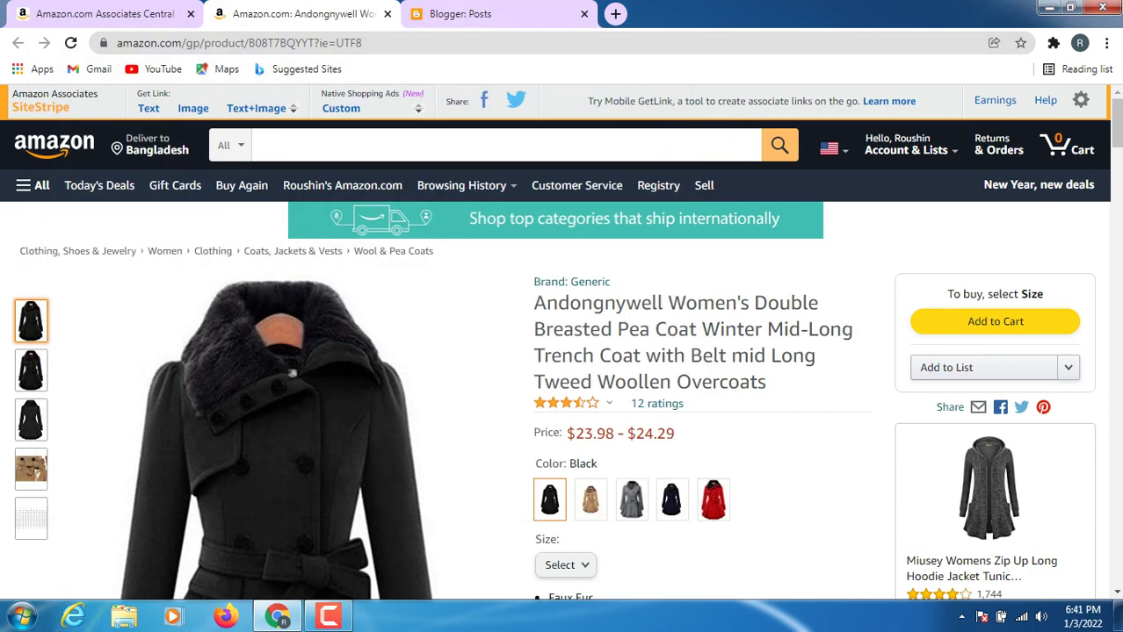
- Copy the coat's full product name from Amazon and paste it as the title of a new Blogger post
drag(534, 303, 765, 383)
right_click(763, 384)
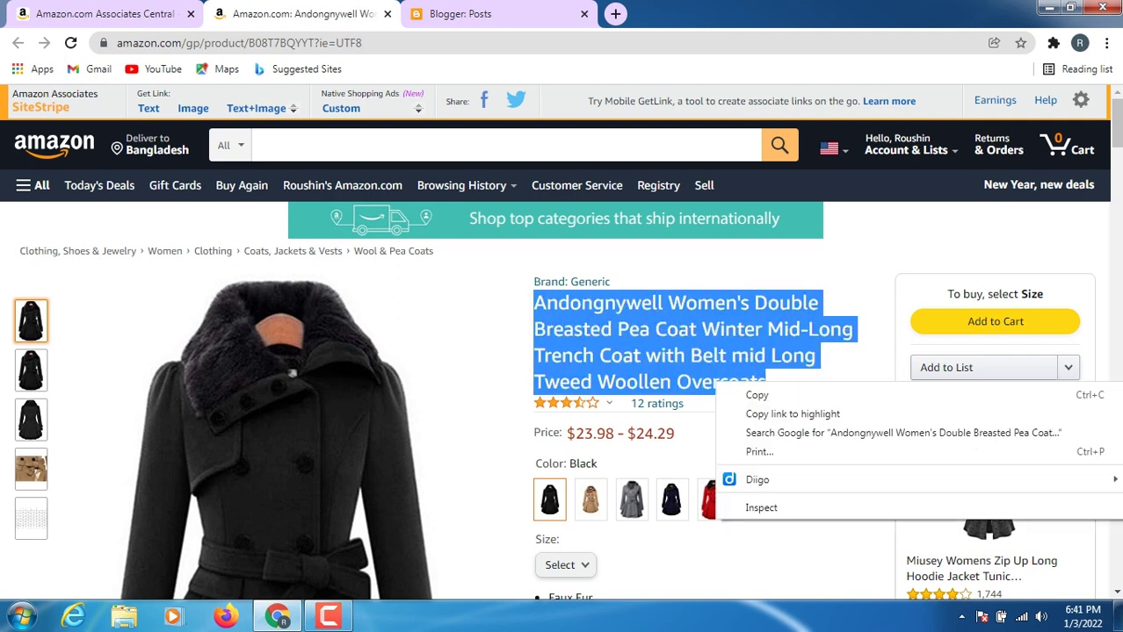
click(757, 395)
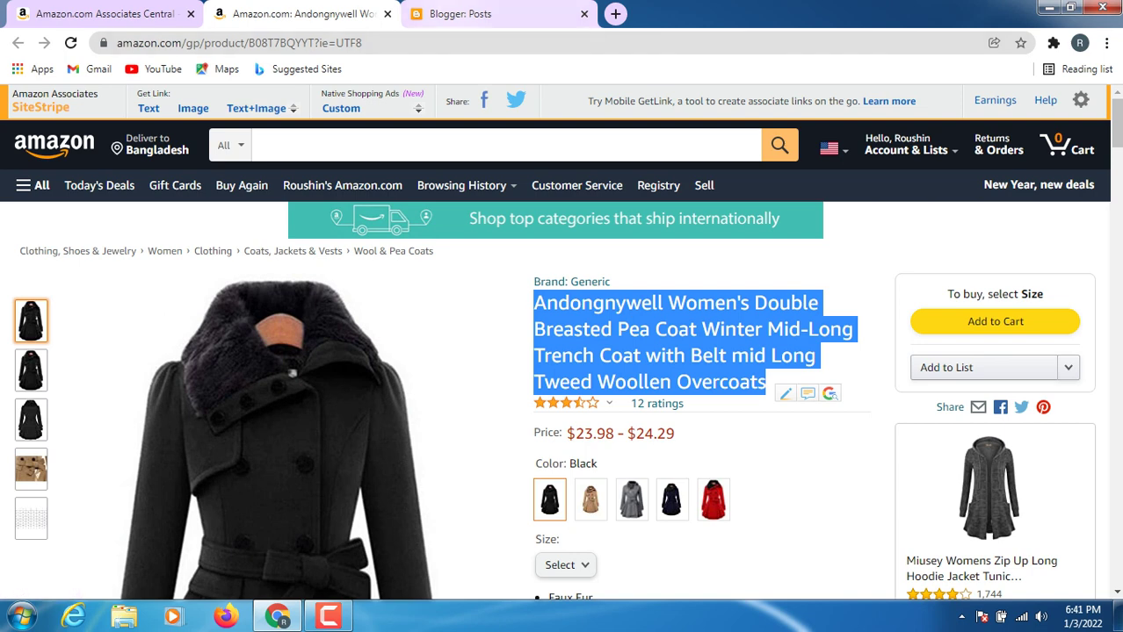
click(461, 13)
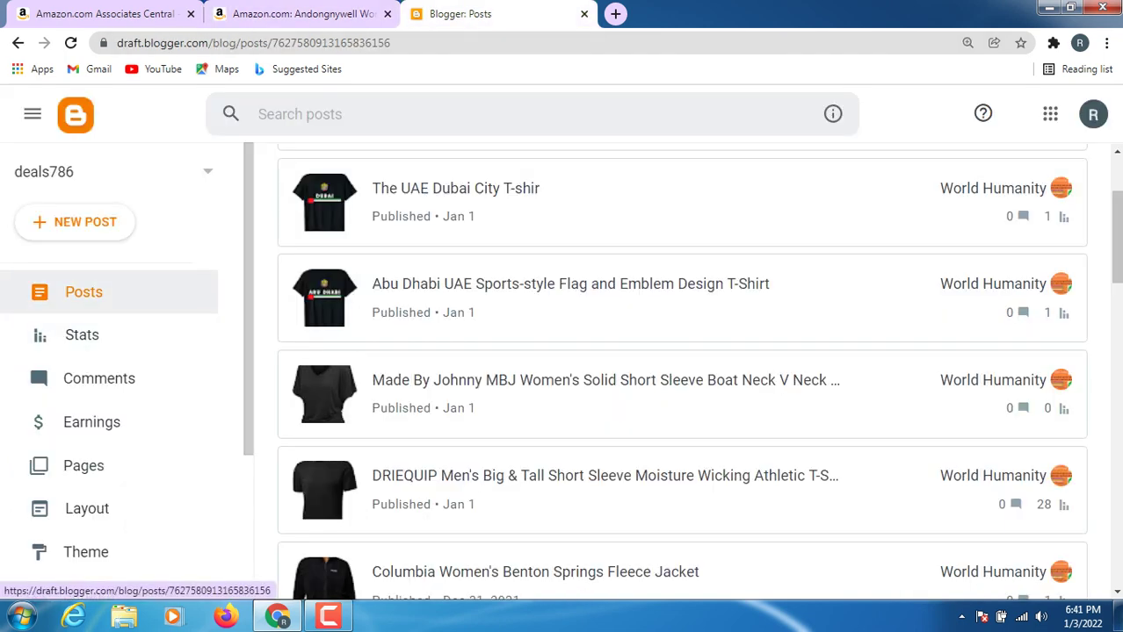
click(79, 222)
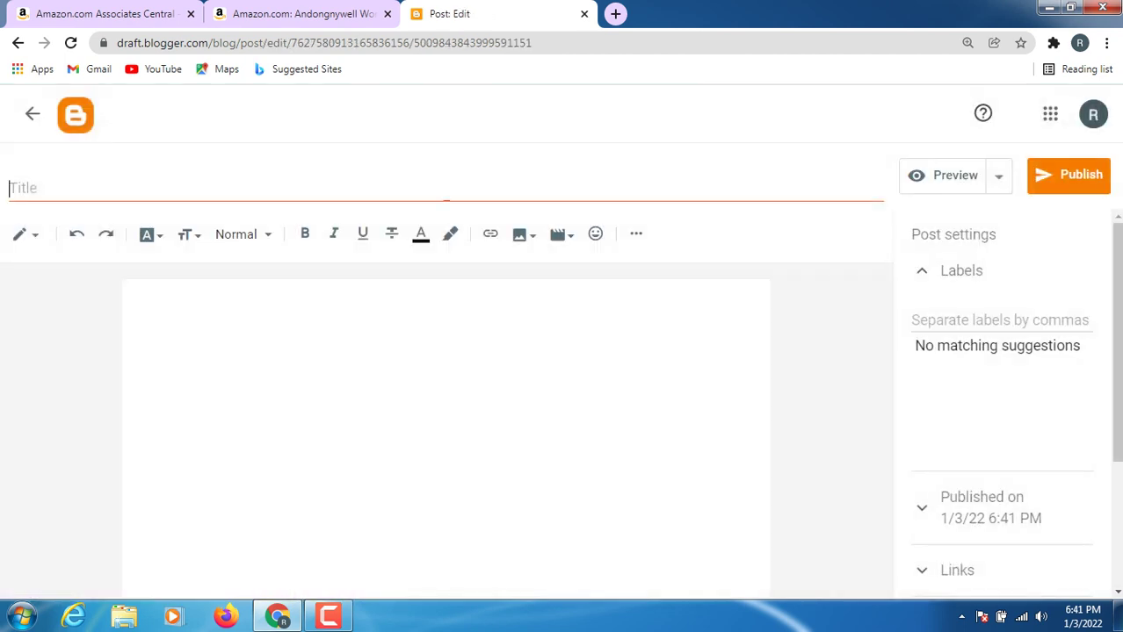
right_click(105, 186)
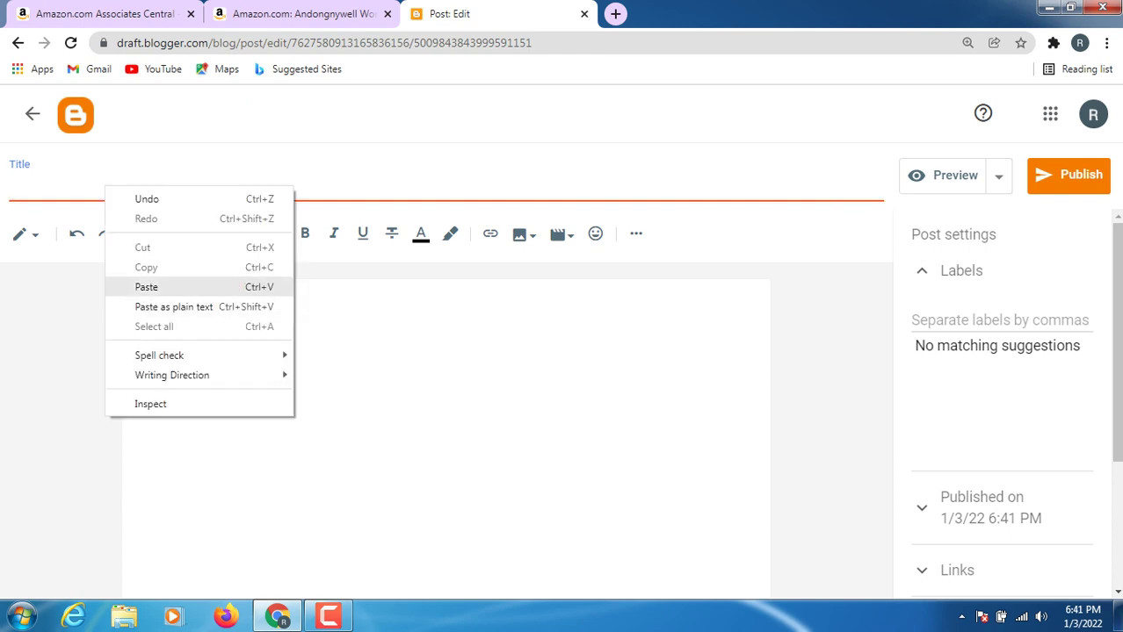
click(146, 287)
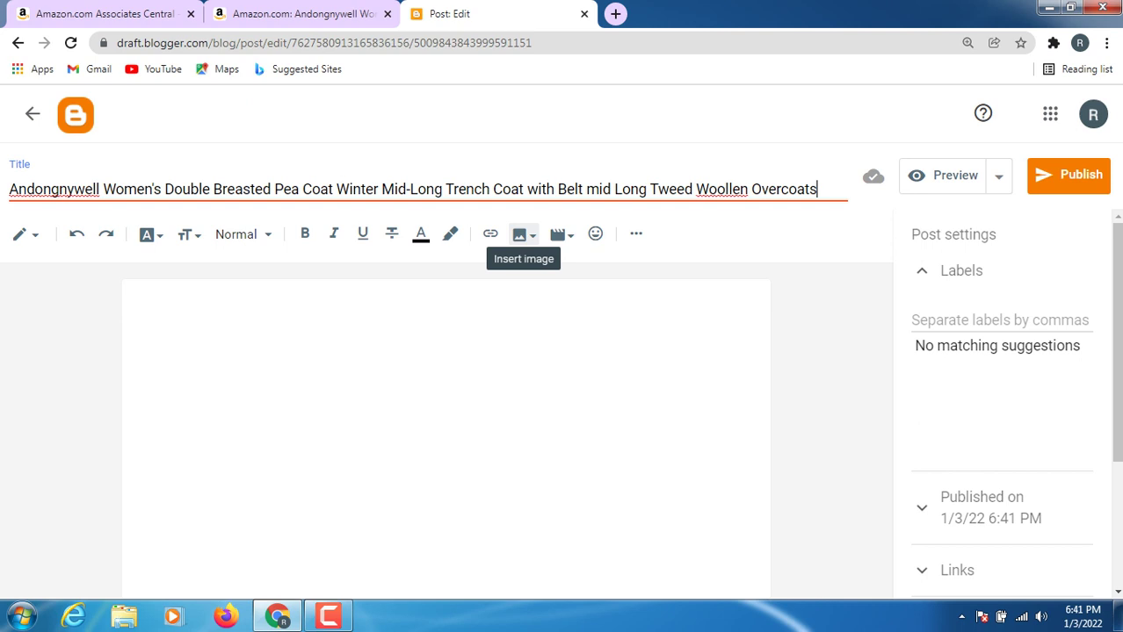
- Upload the untitled coat picture from the Pictures library and insert it into the post body
click(522, 234)
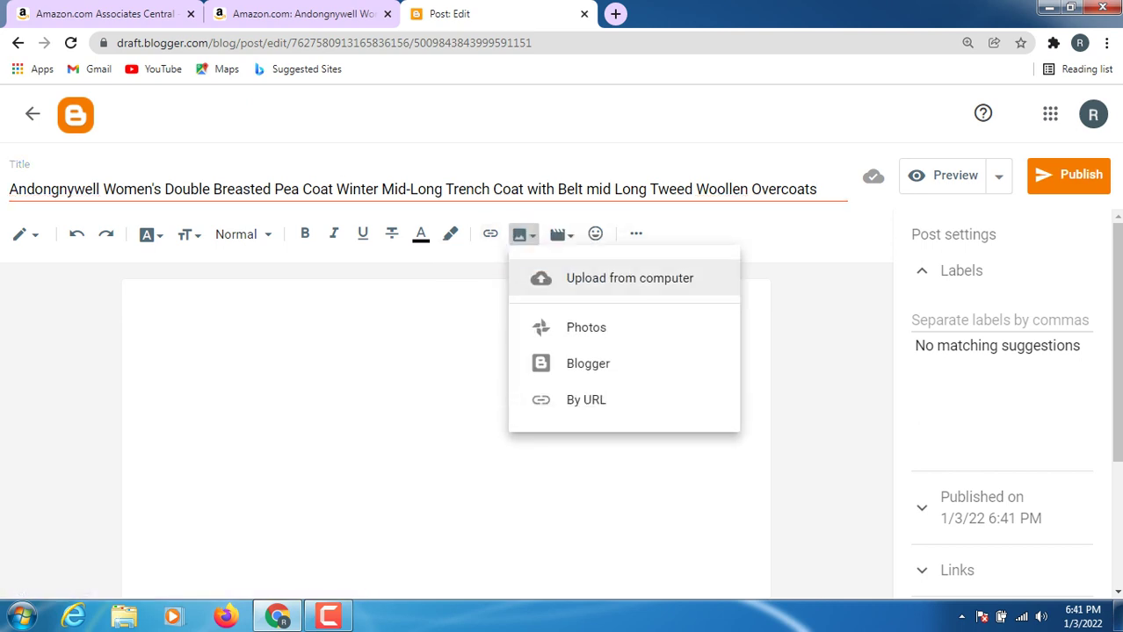
click(629, 278)
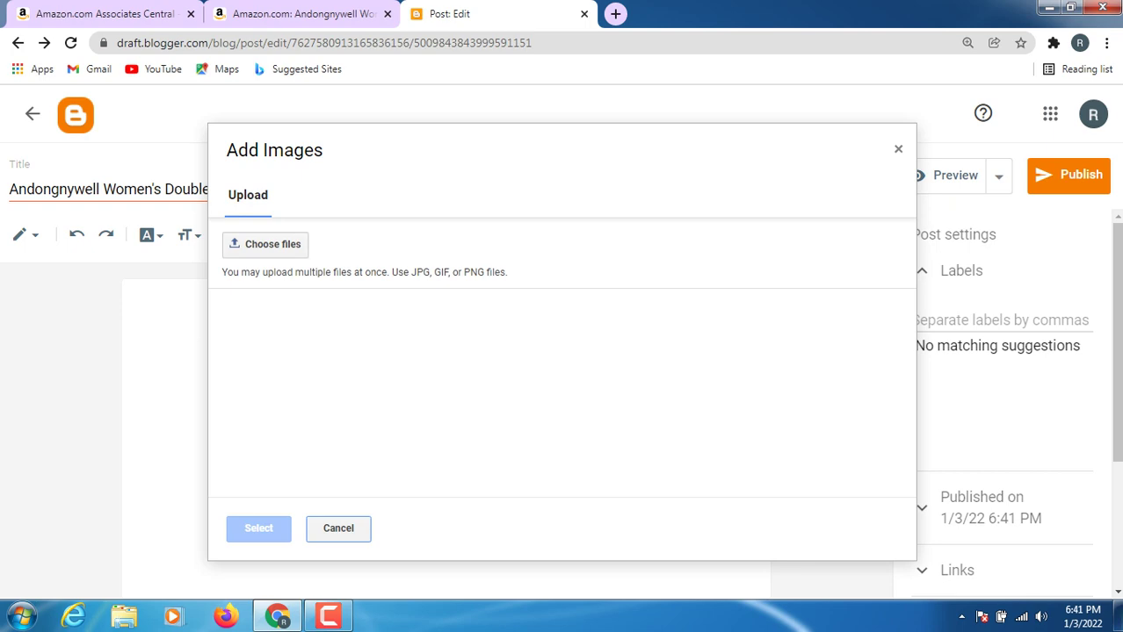
click(265, 244)
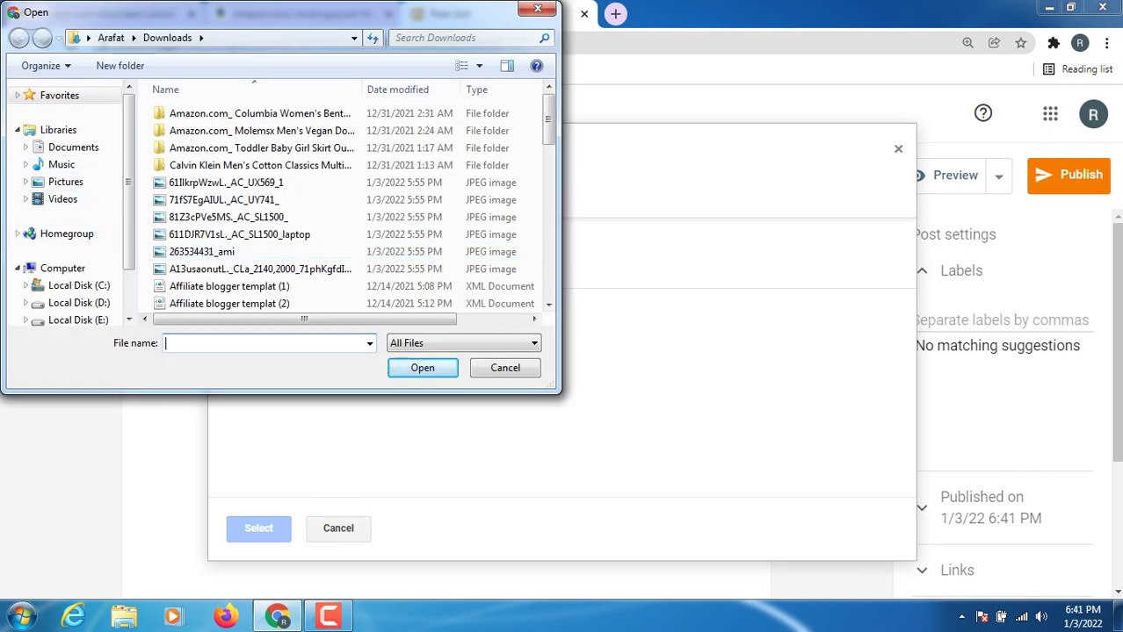
click(66, 181)
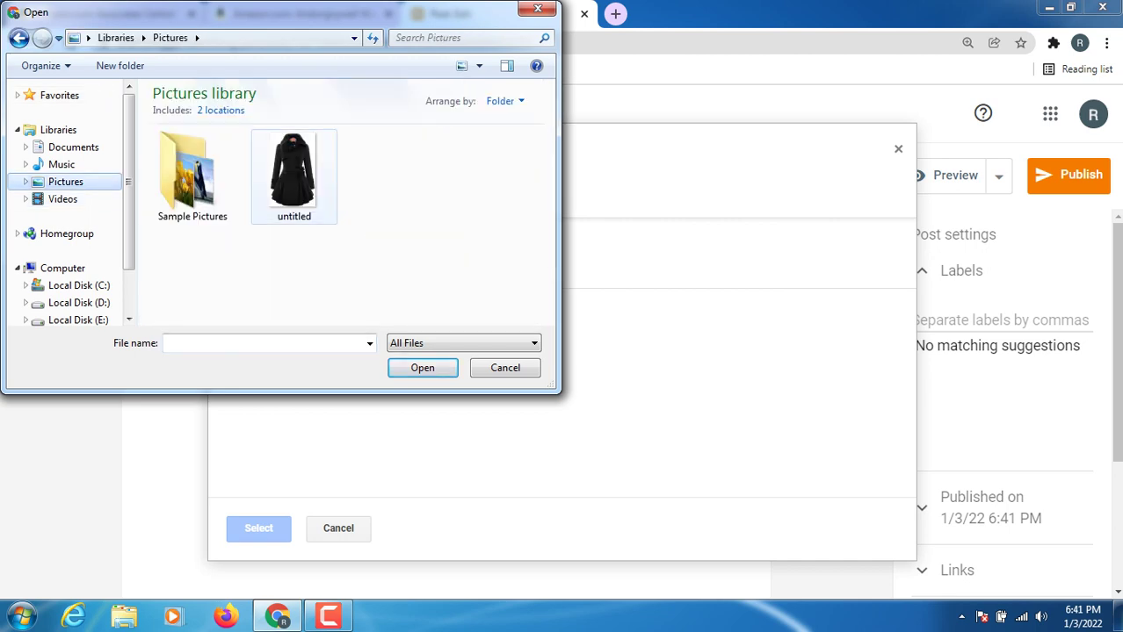
click(294, 176)
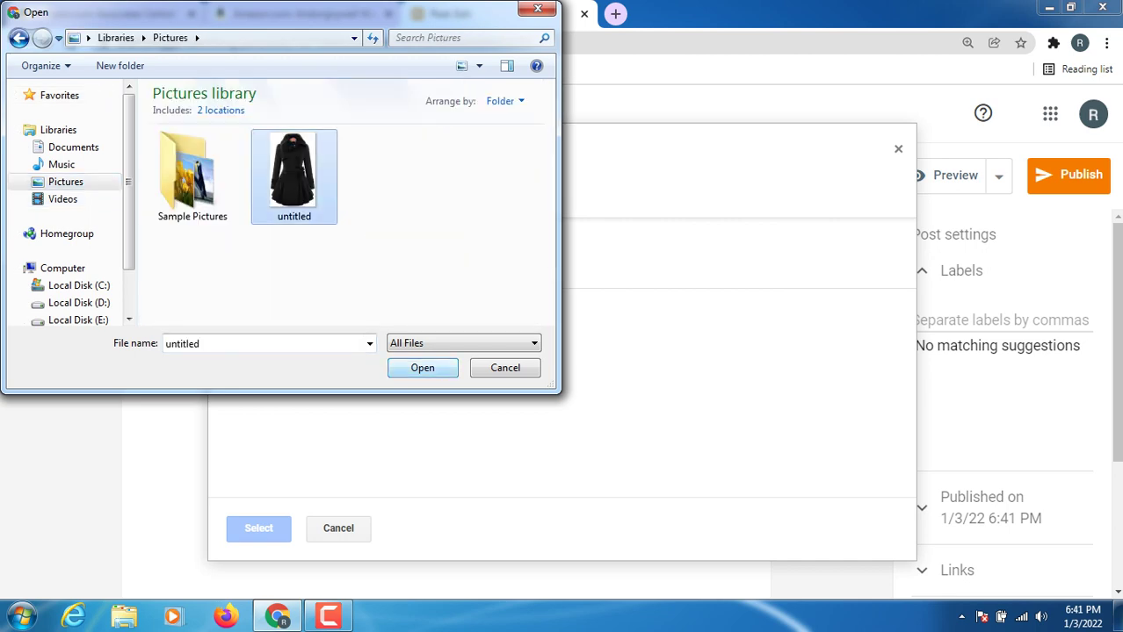
click(422, 367)
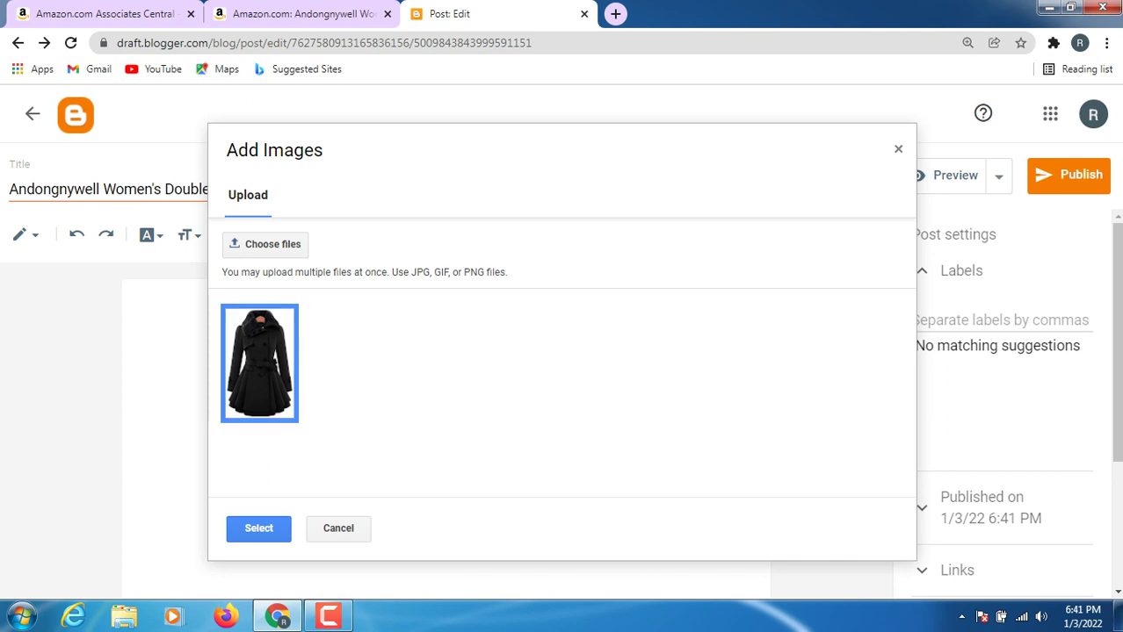
click(258, 528)
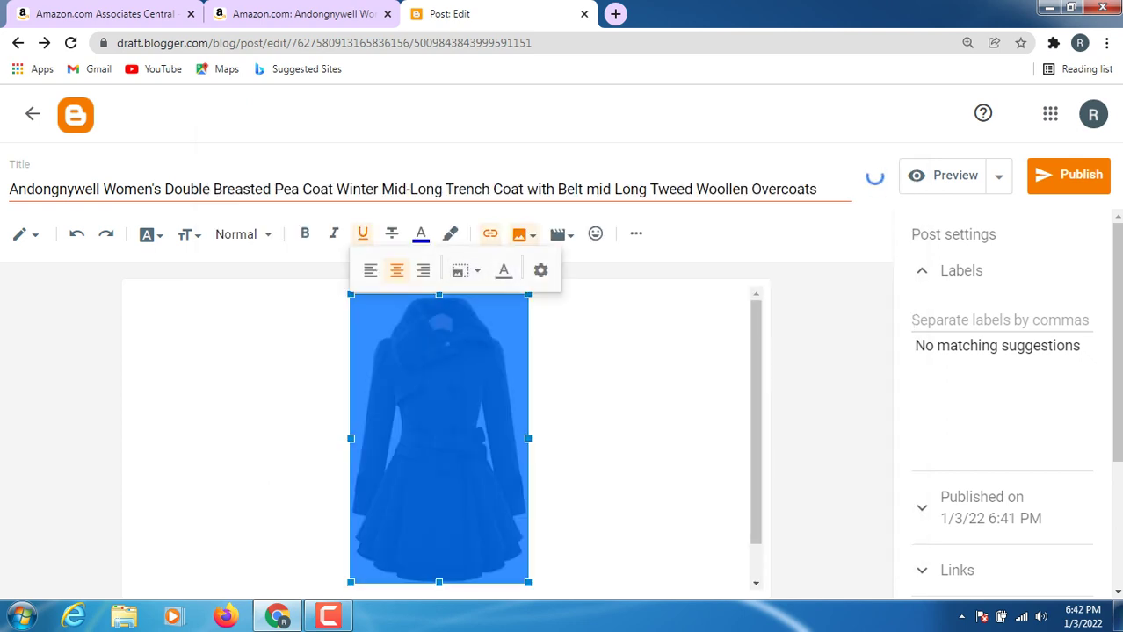
- Open the inserted image's settings and paste the coat's product name as its title text
click(541, 271)
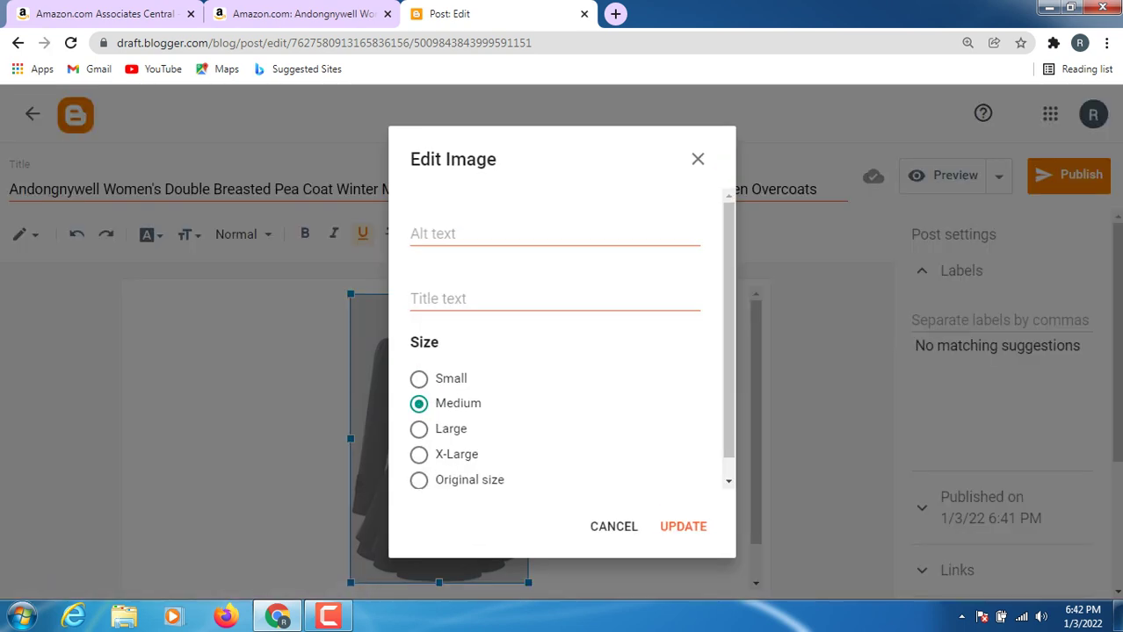
click(486, 299)
right_click(486, 299)
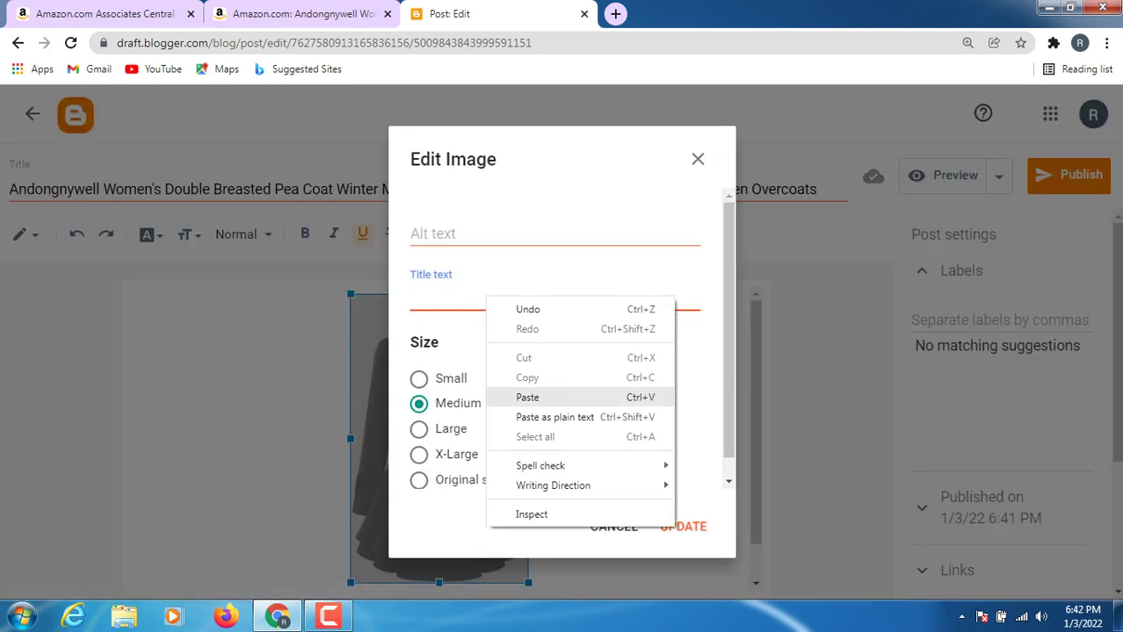
click(527, 397)
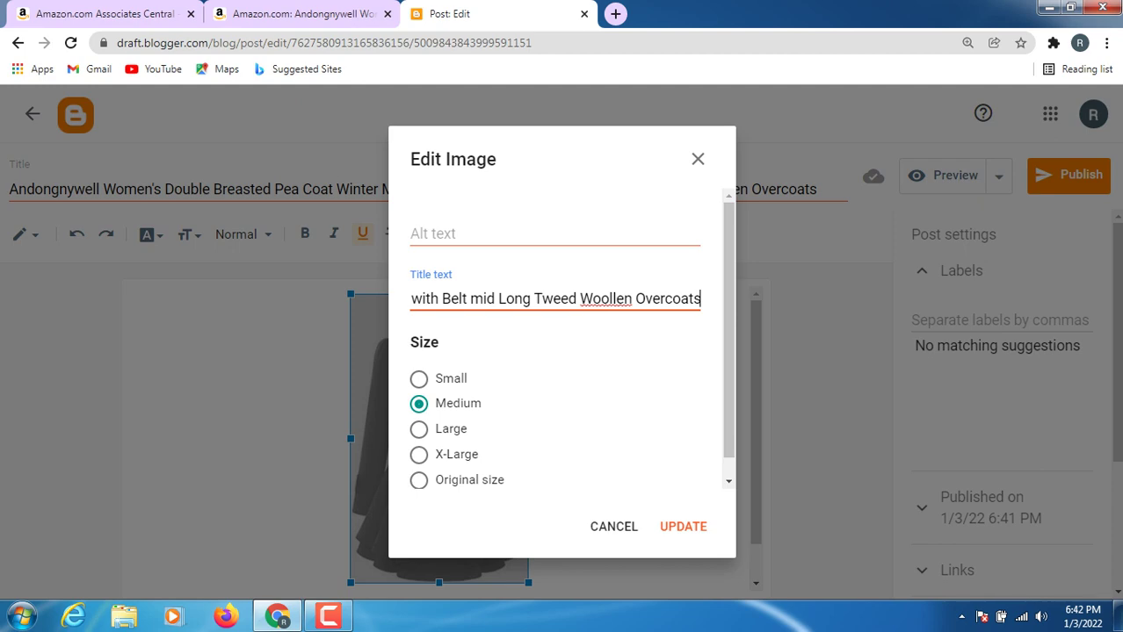
- Generate a short affiliate text link for the coat on its Amazon product page and copy it
click(299, 14)
mouse_move(277, 383)
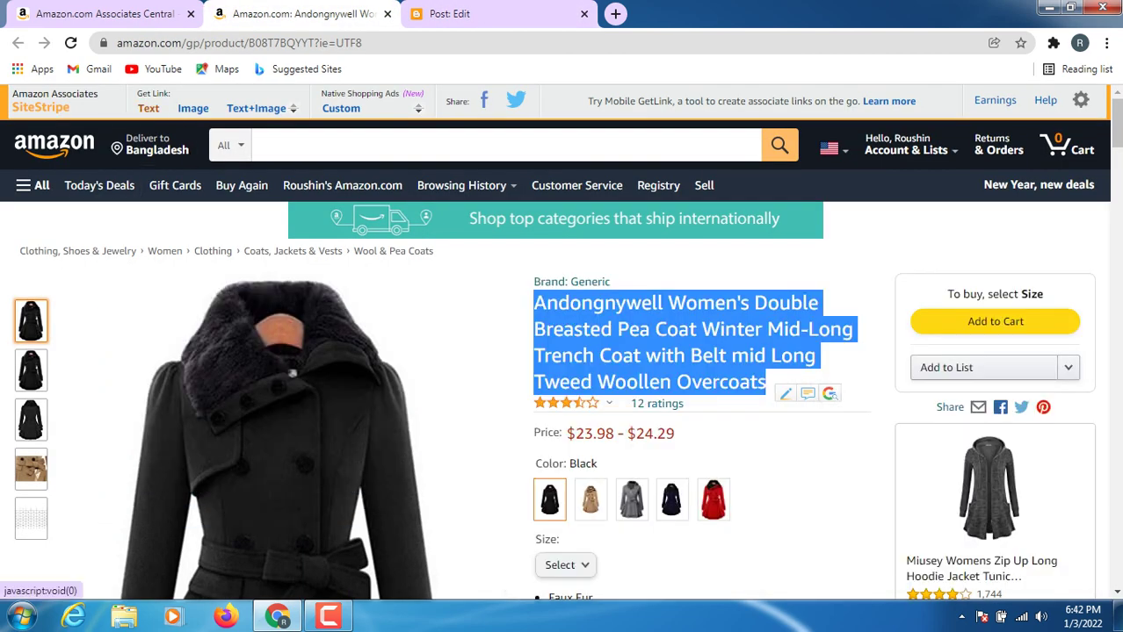
click(148, 108)
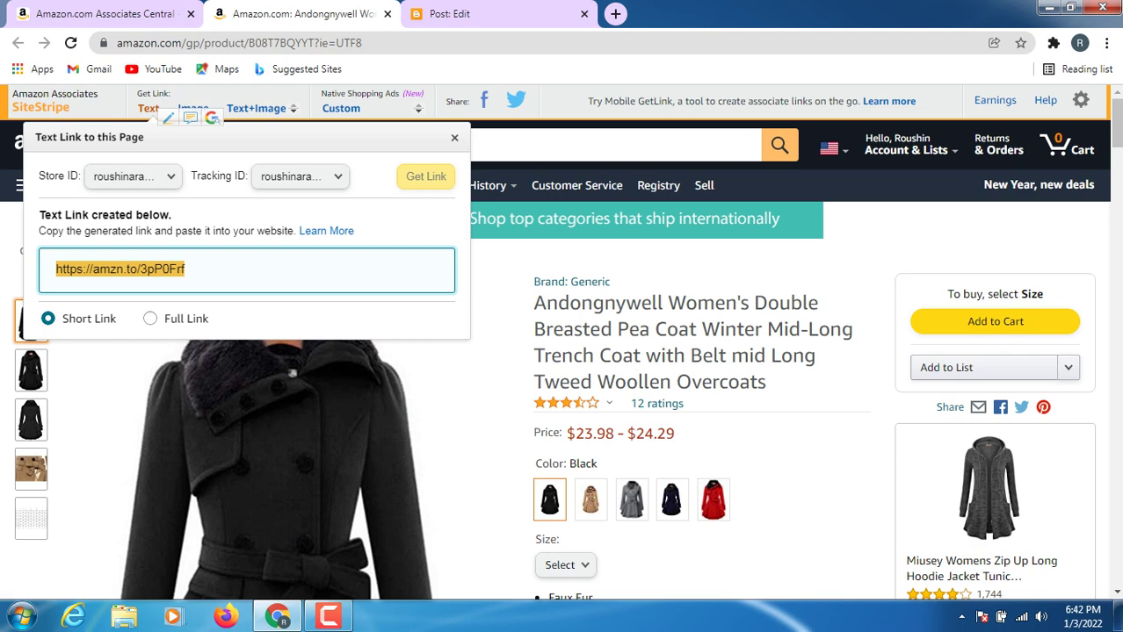
right_click(231, 269)
click(263, 279)
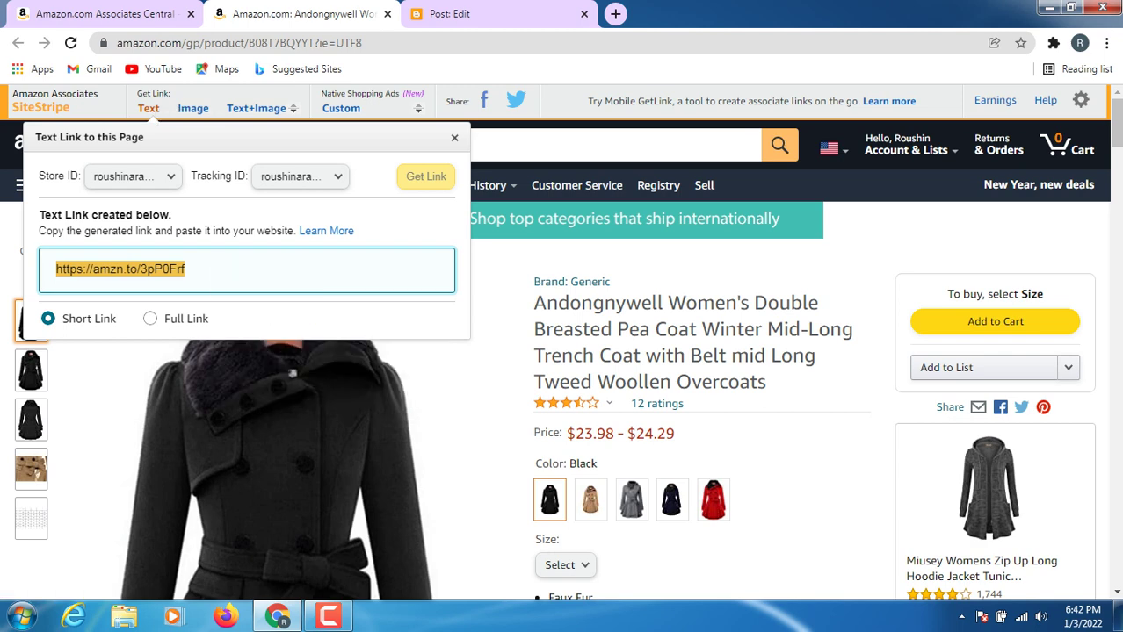
click(457, 13)
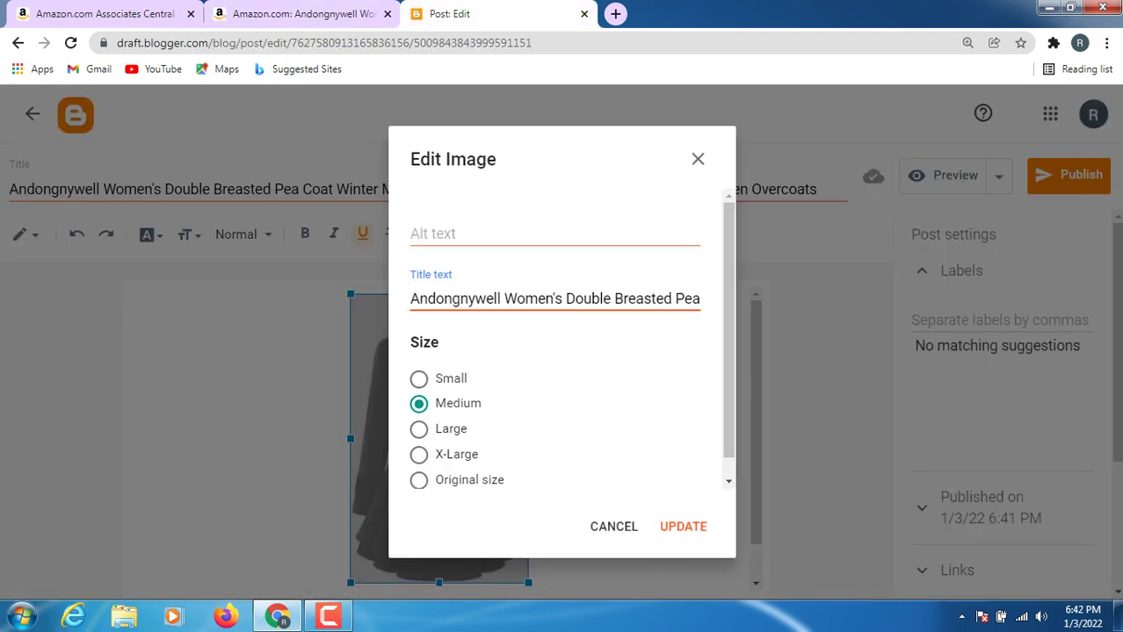
click(504, 234)
right_click(505, 230)
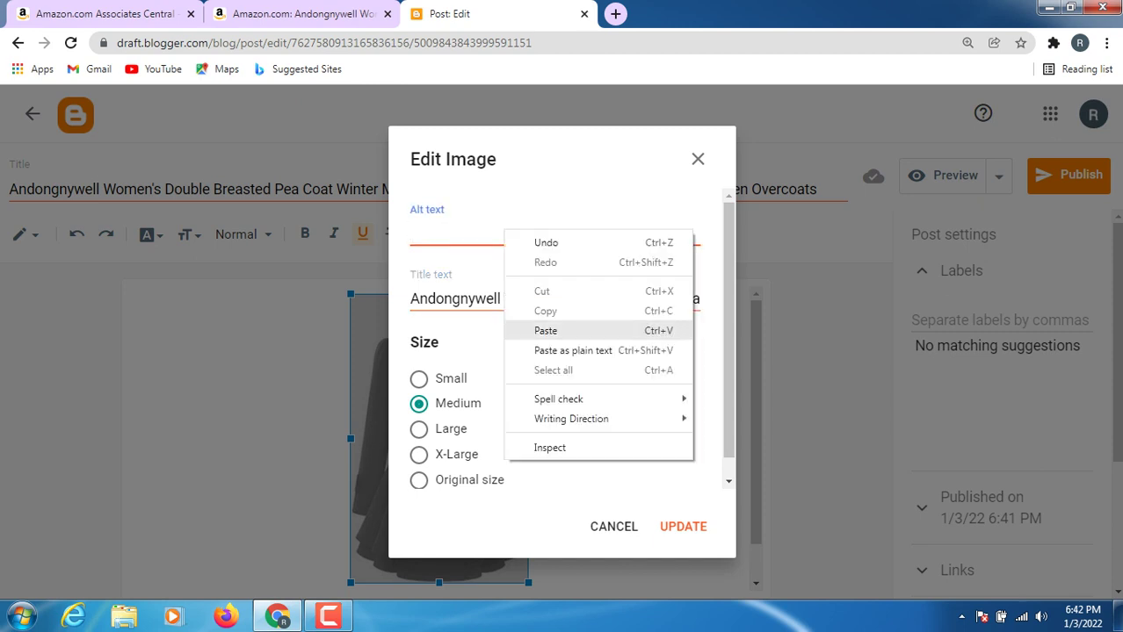
click(546, 331)
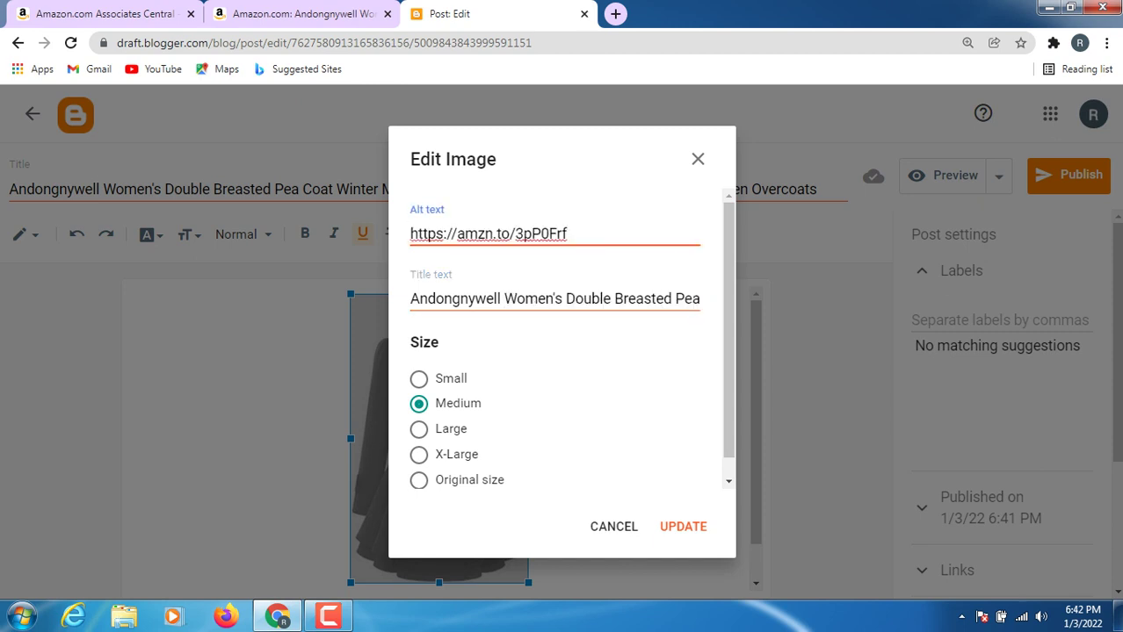
click(682, 526)
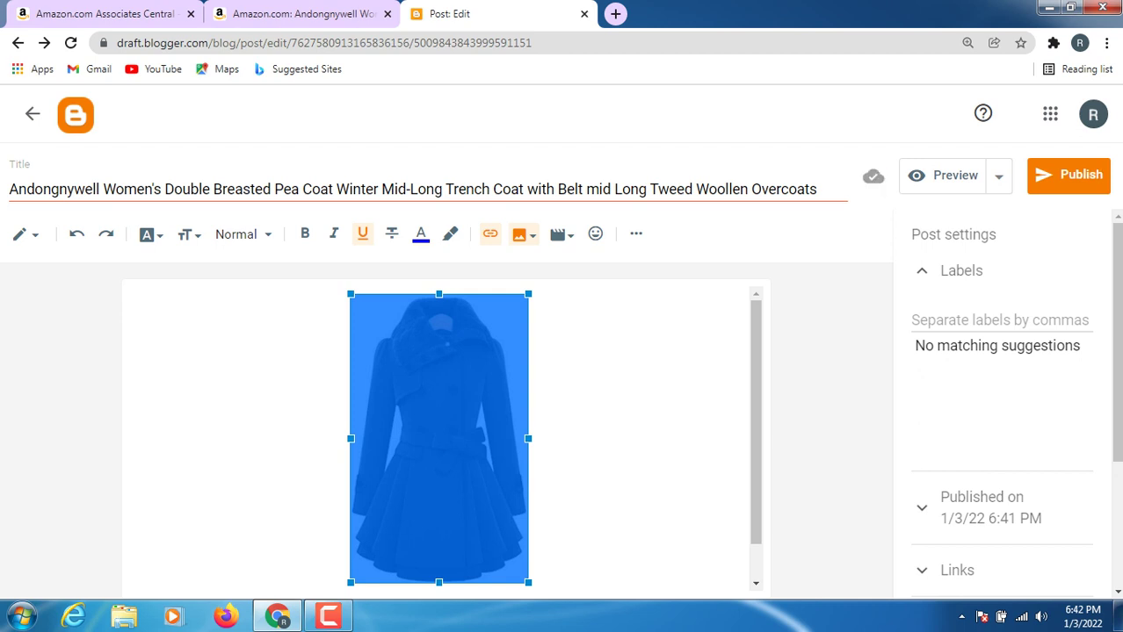
- Copy the coat's full bulleted description, from Faux Fur through the SIZE note, from its Amazon product page
click(290, 14)
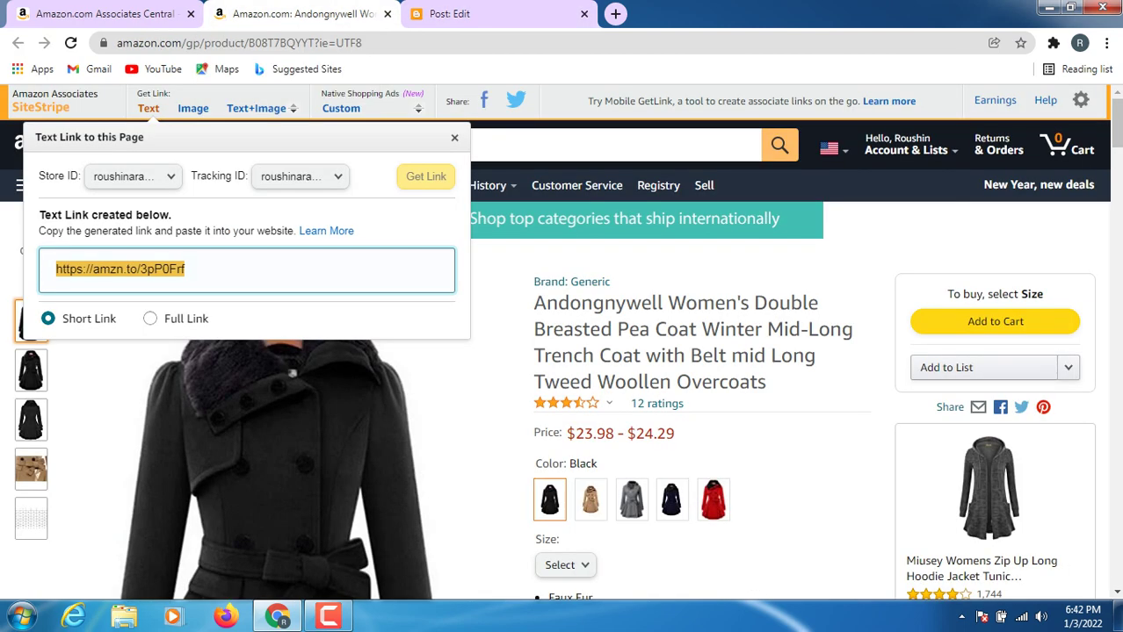
scroll(562, 351, down, 2)
scroll(562, 352, down, 3)
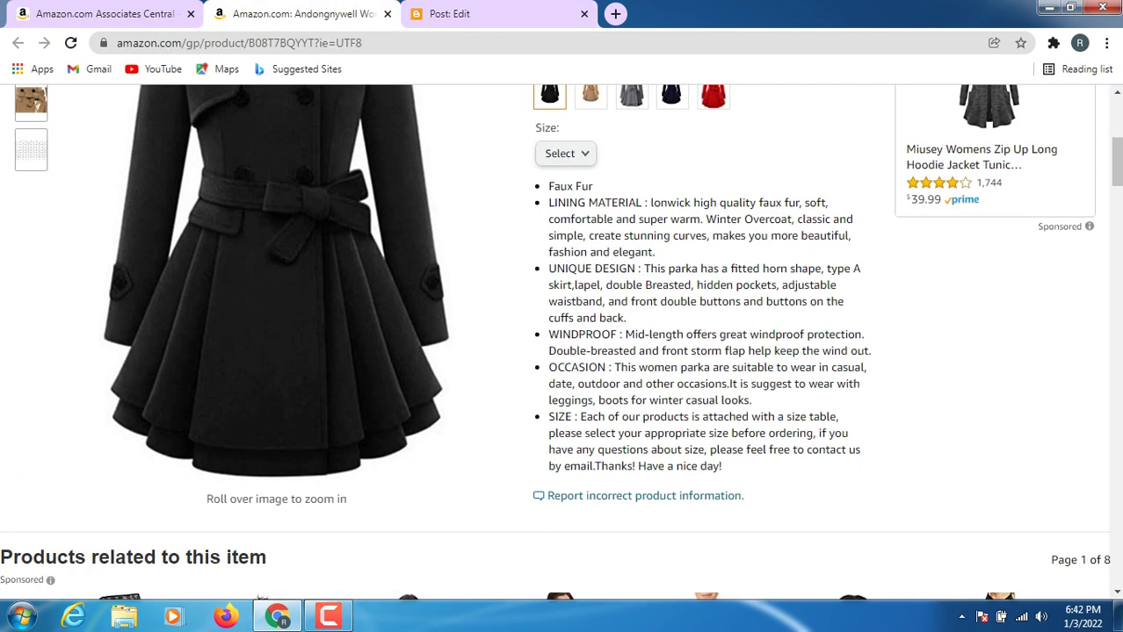
drag(548, 186, 722, 466)
right_click(722, 466)
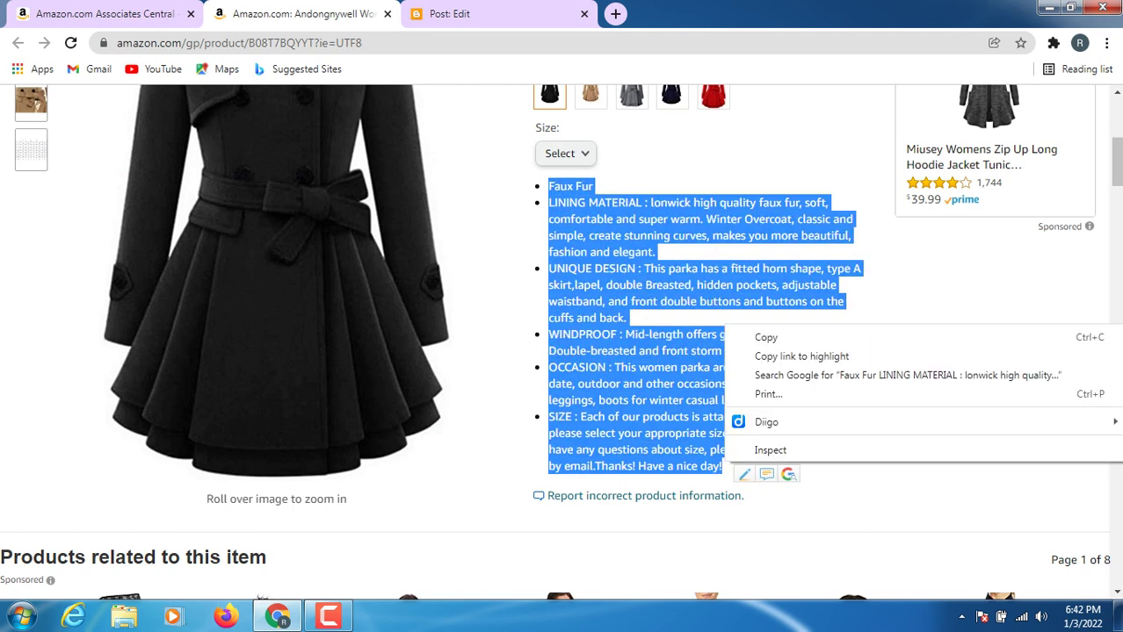
click(766, 337)
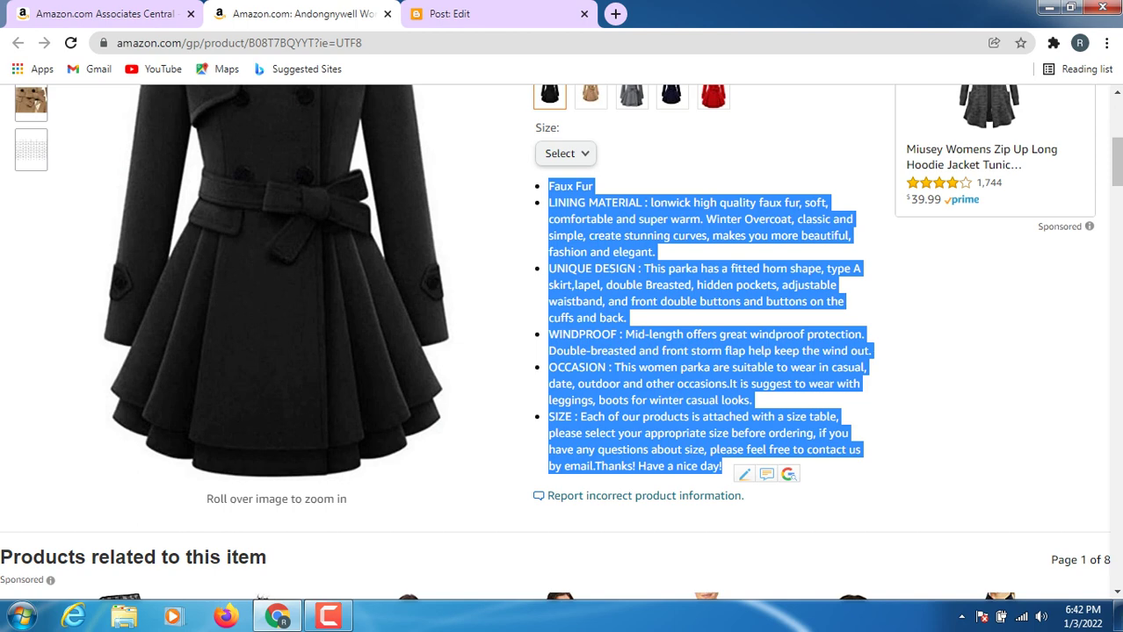
- Paste the copied product description into the Blogger post body below the coat picture
click(449, 13)
scroll(439, 430, down, 1)
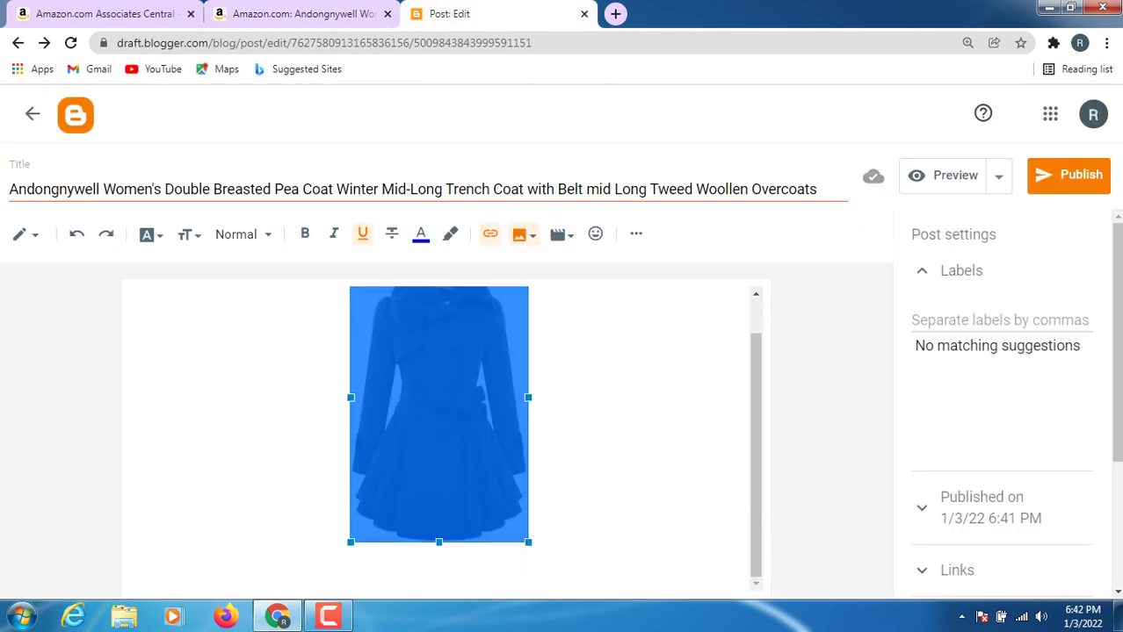
click(141, 567)
right_click(436, 328)
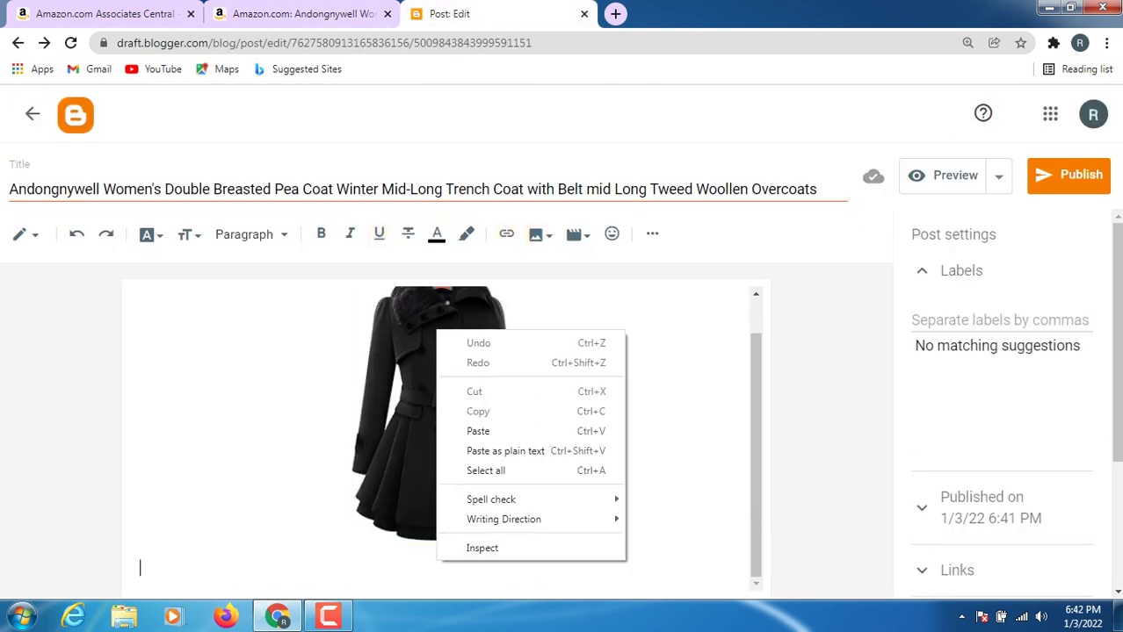
click(457, 430)
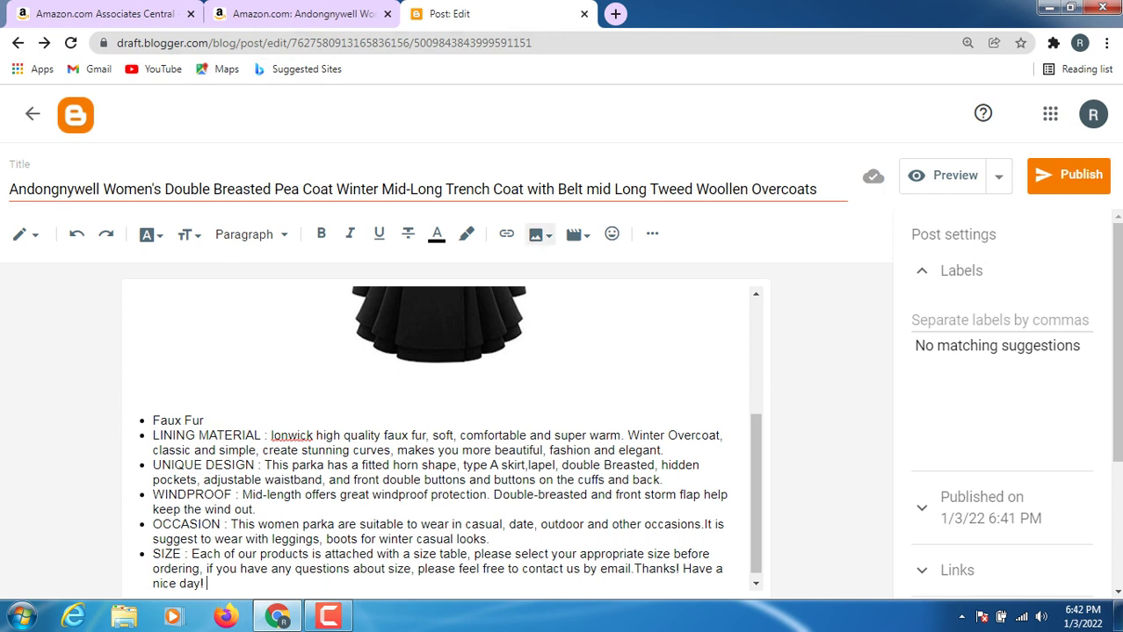
- Upload the amzn-buy-now-btn image from the Downloads folder and insert it below the description in the post
click(537, 235)
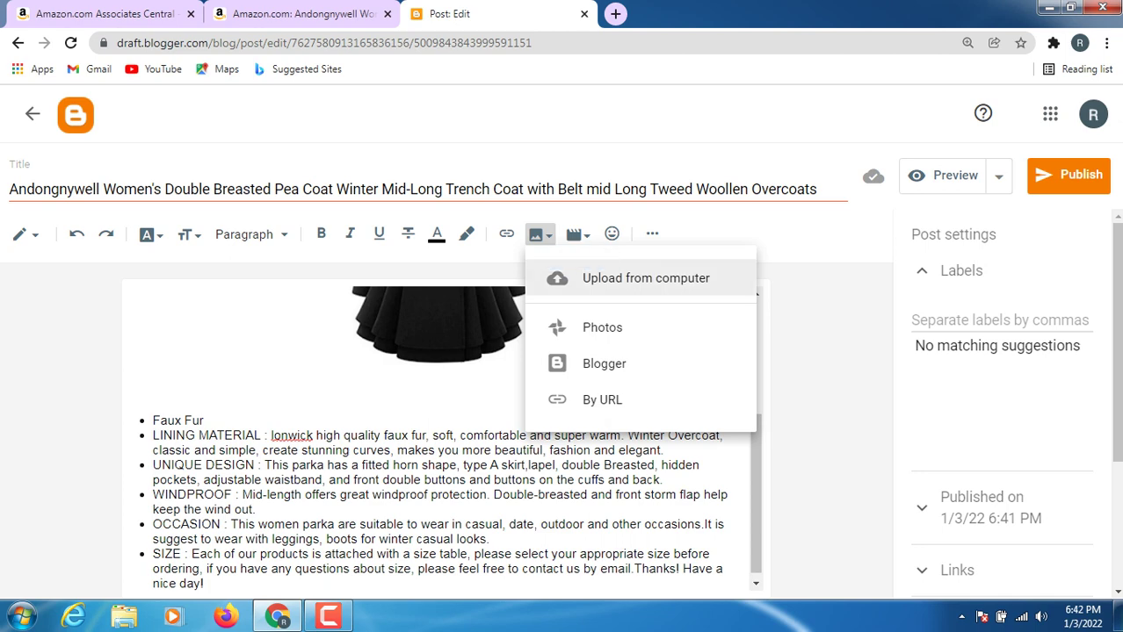
click(603, 277)
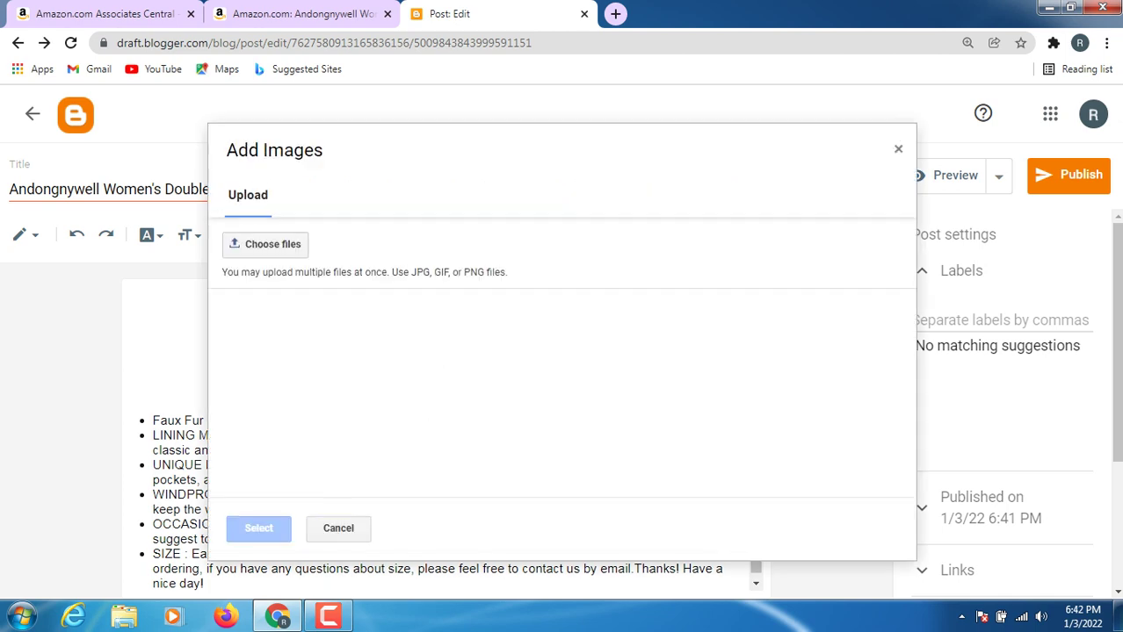
click(59, 95)
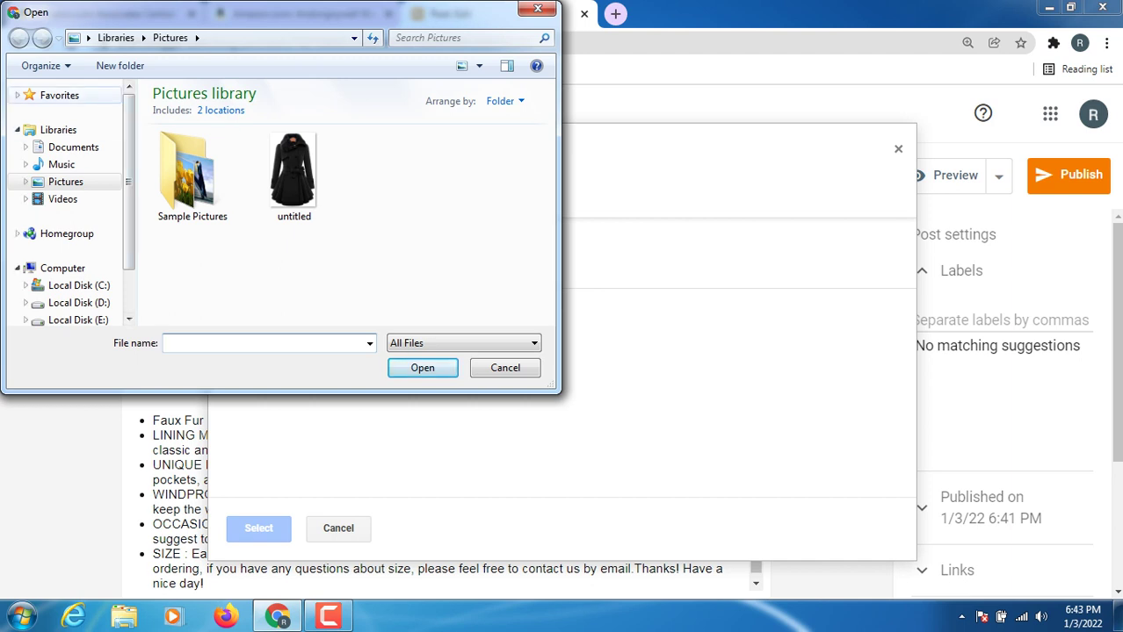
click(253, 152)
right_click(222, 157)
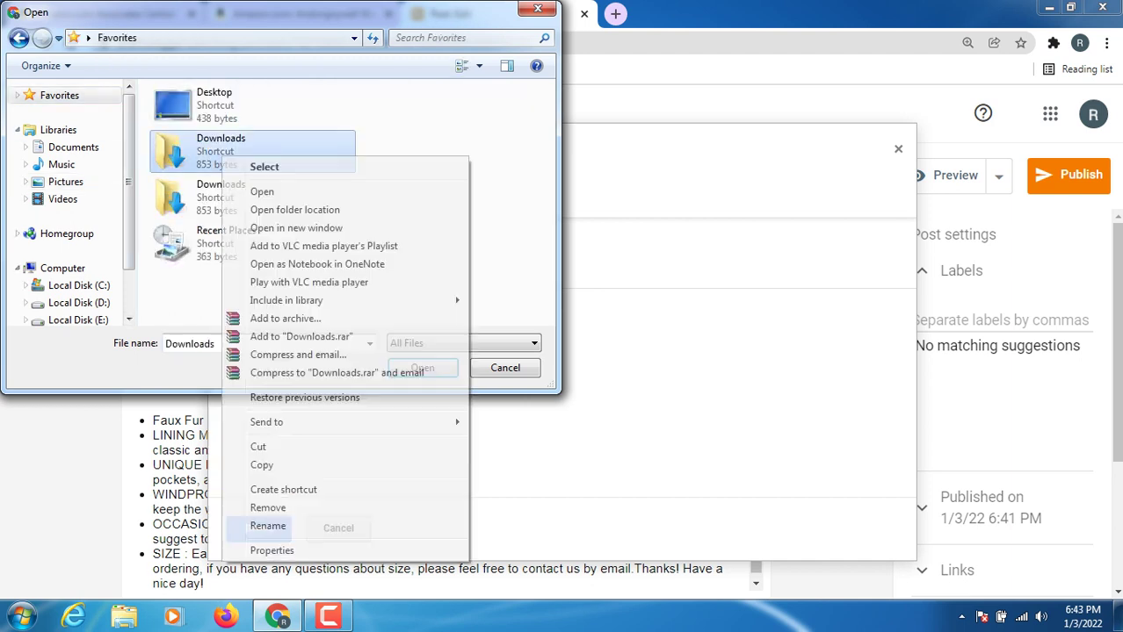
click(262, 191)
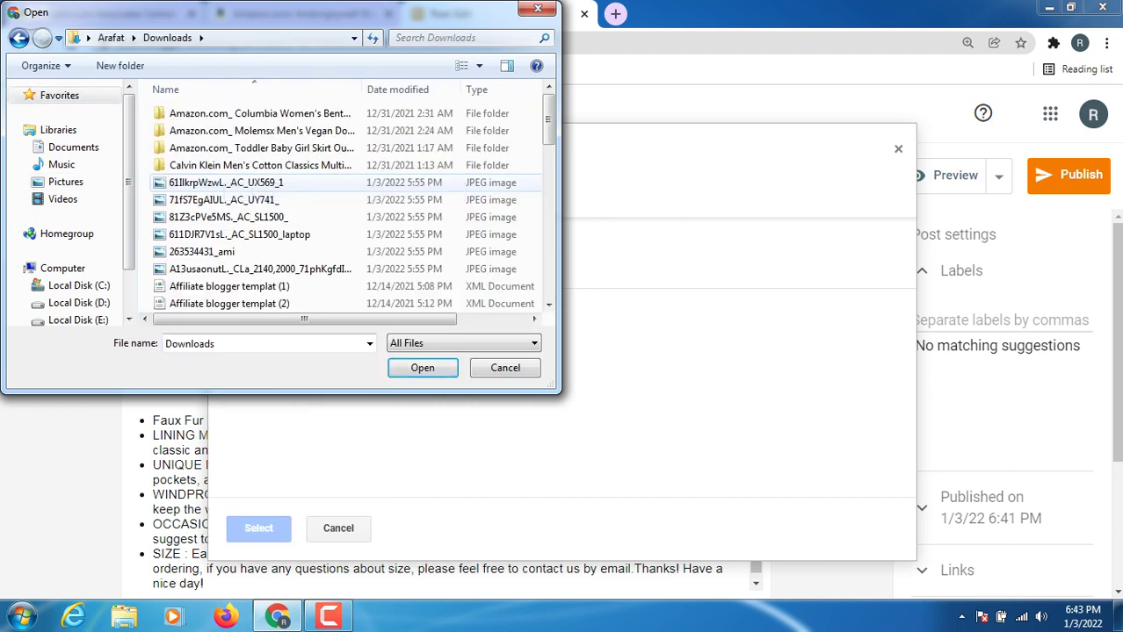
scroll(263, 250, down, 3)
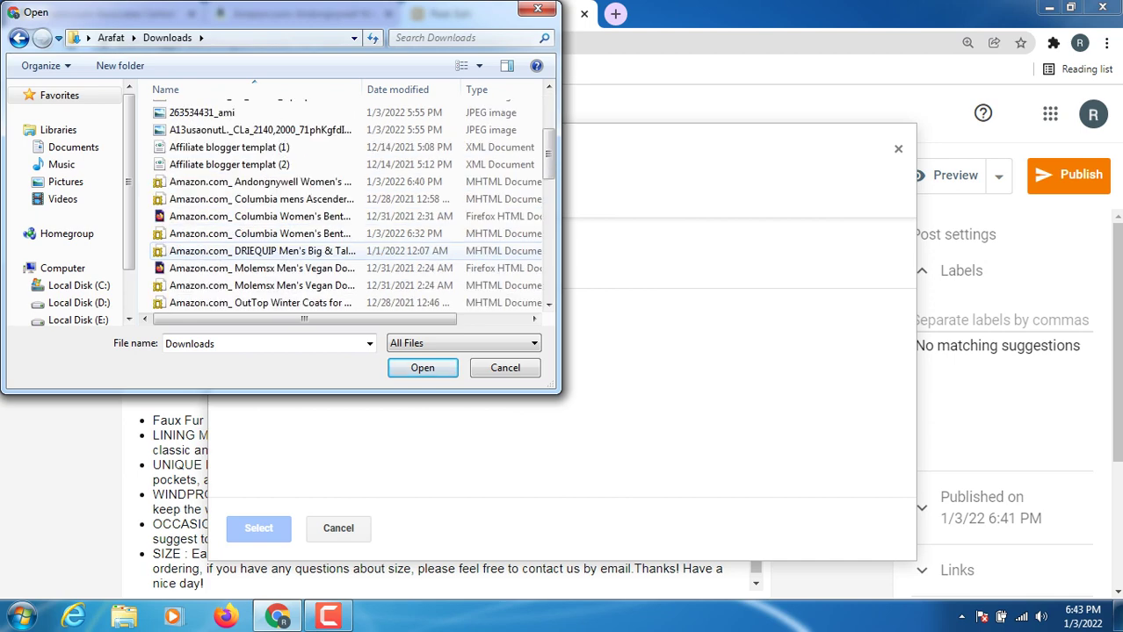
scroll(255, 264, down, 3)
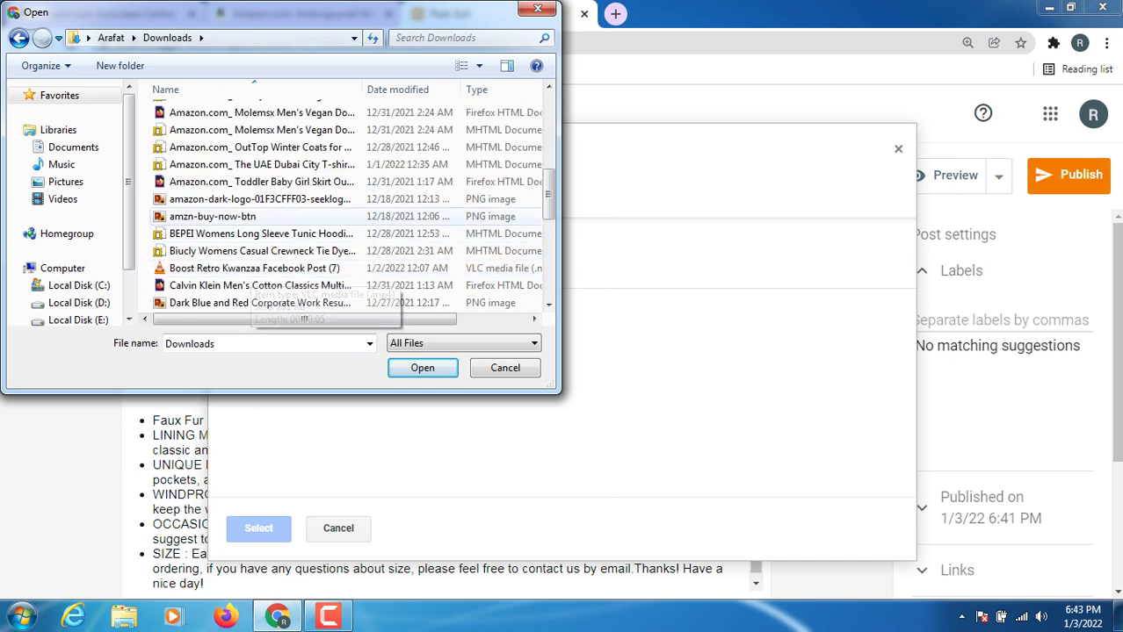
click(212, 216)
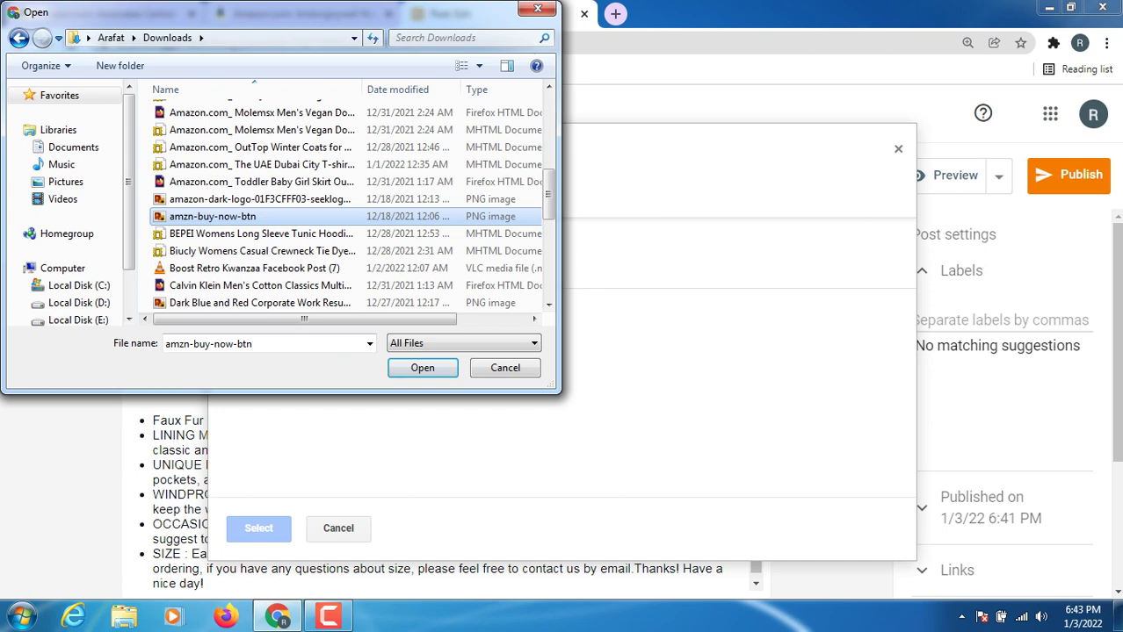
key(Return)
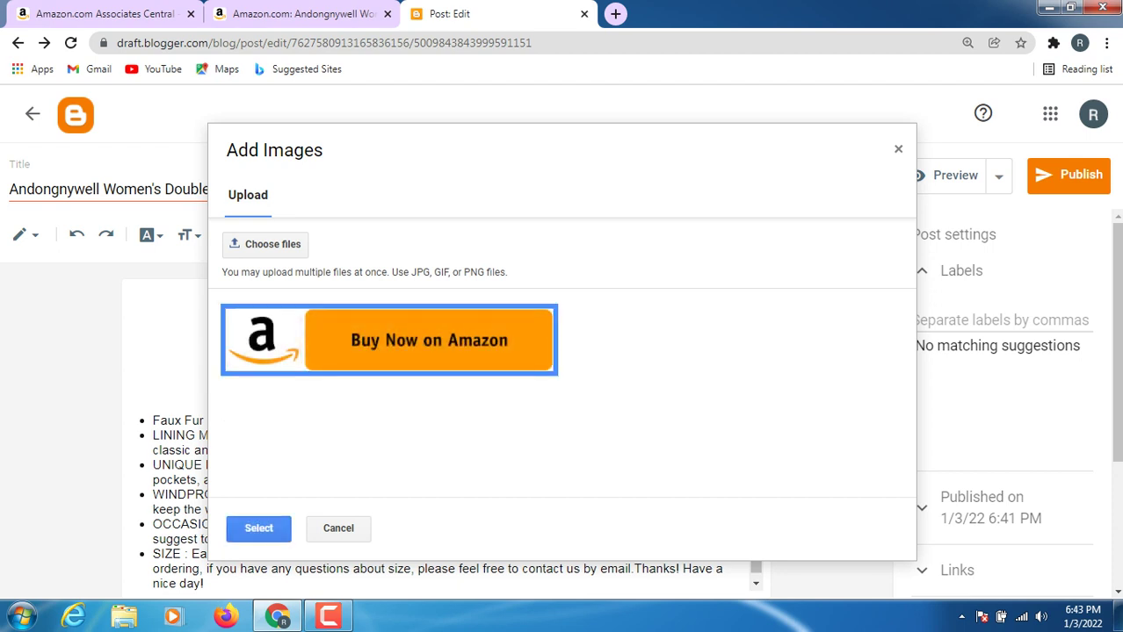
click(258, 528)
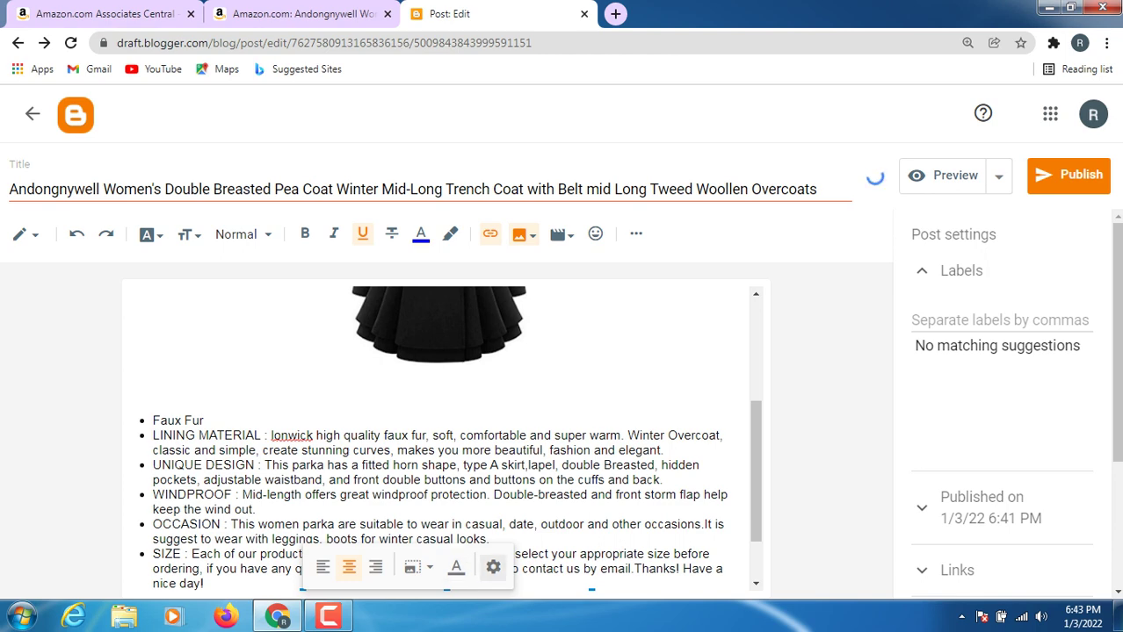
- Copy the coat's full product name from its Amazon product page
click(303, 15)
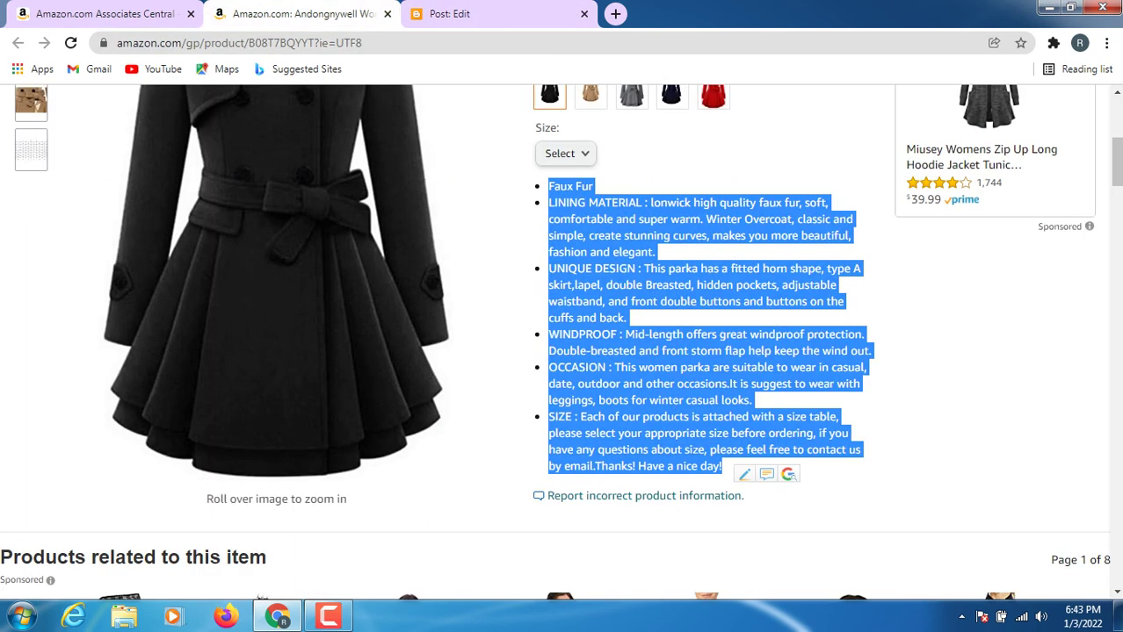
scroll(293, 208, up, 3)
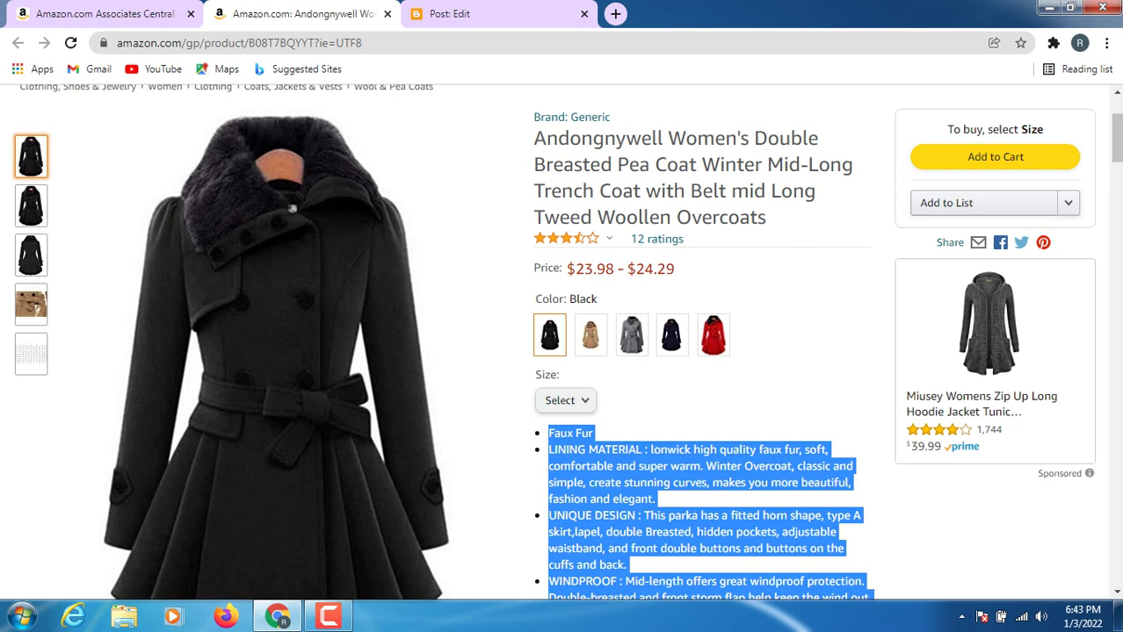
drag(534, 138, 766, 220)
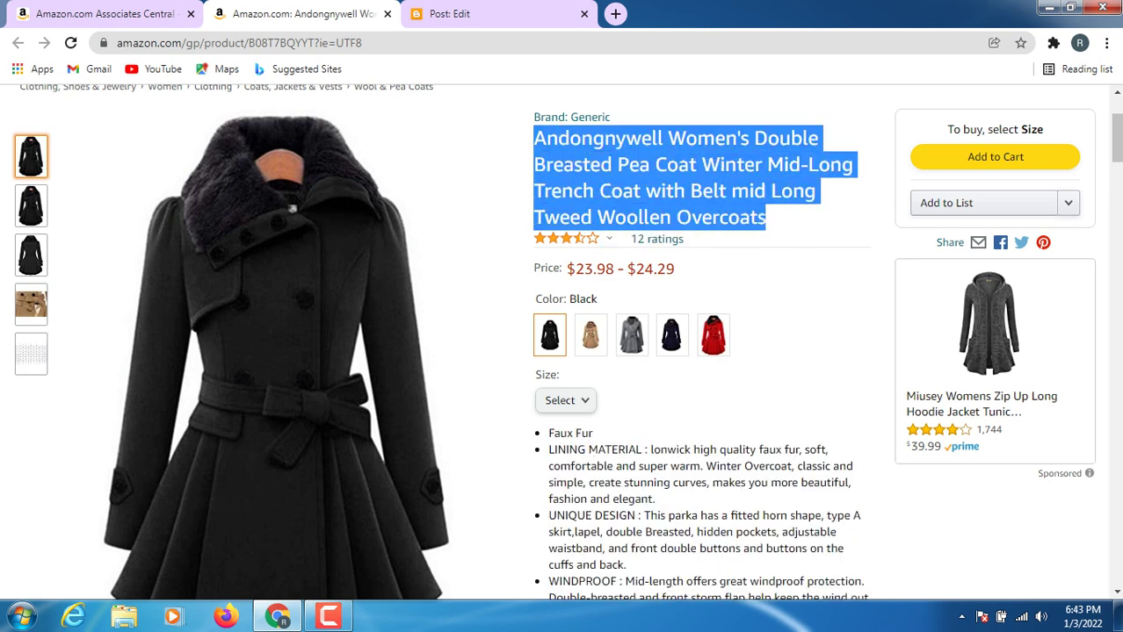
right_click(721, 220)
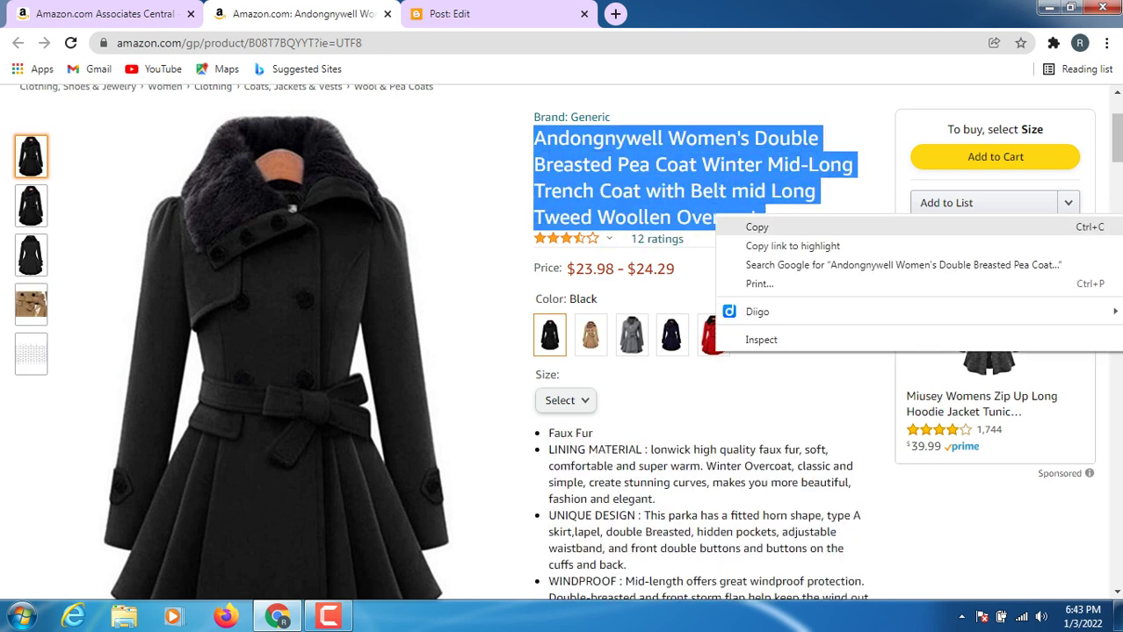
click(743, 226)
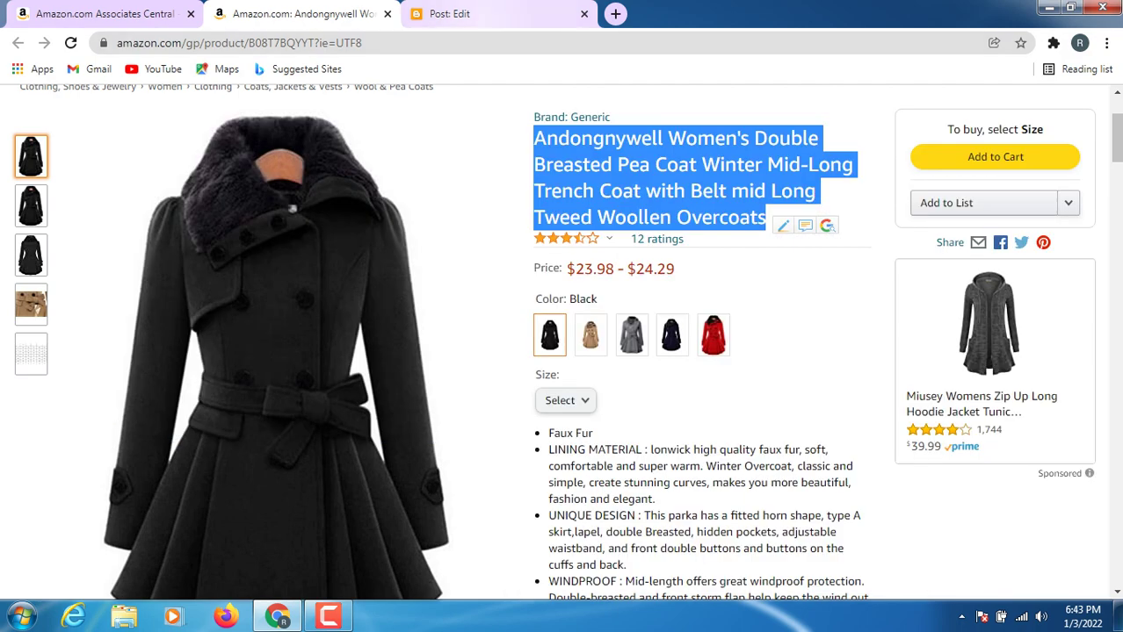
- Open the Buy Now image's settings in the Blogger post and paste the coat's product name as its title text
click(449, 13)
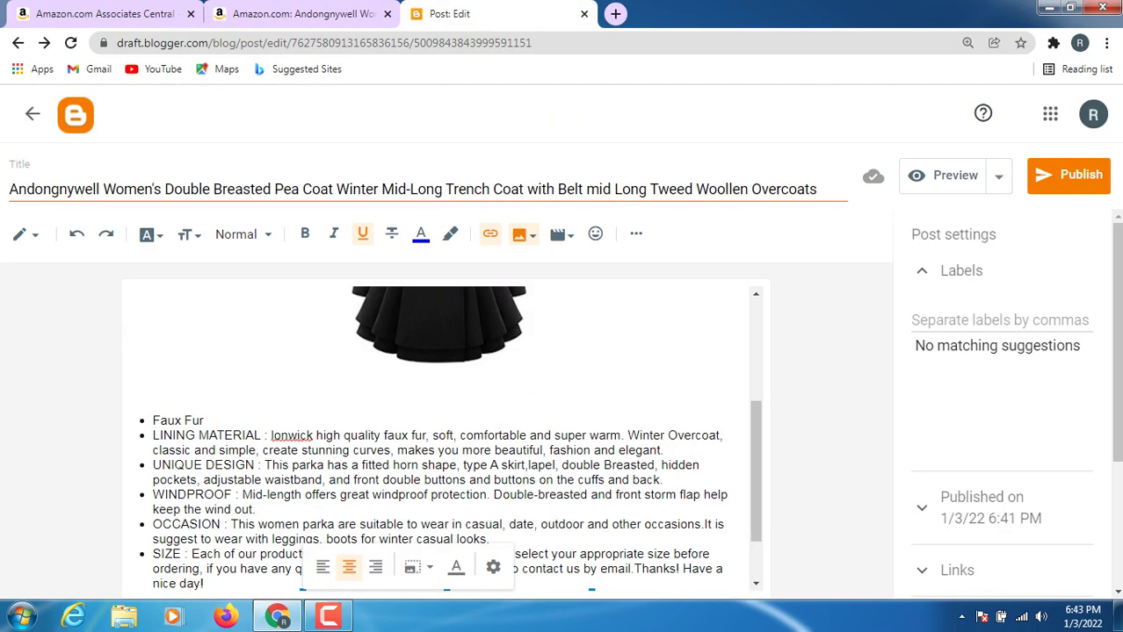
click(493, 566)
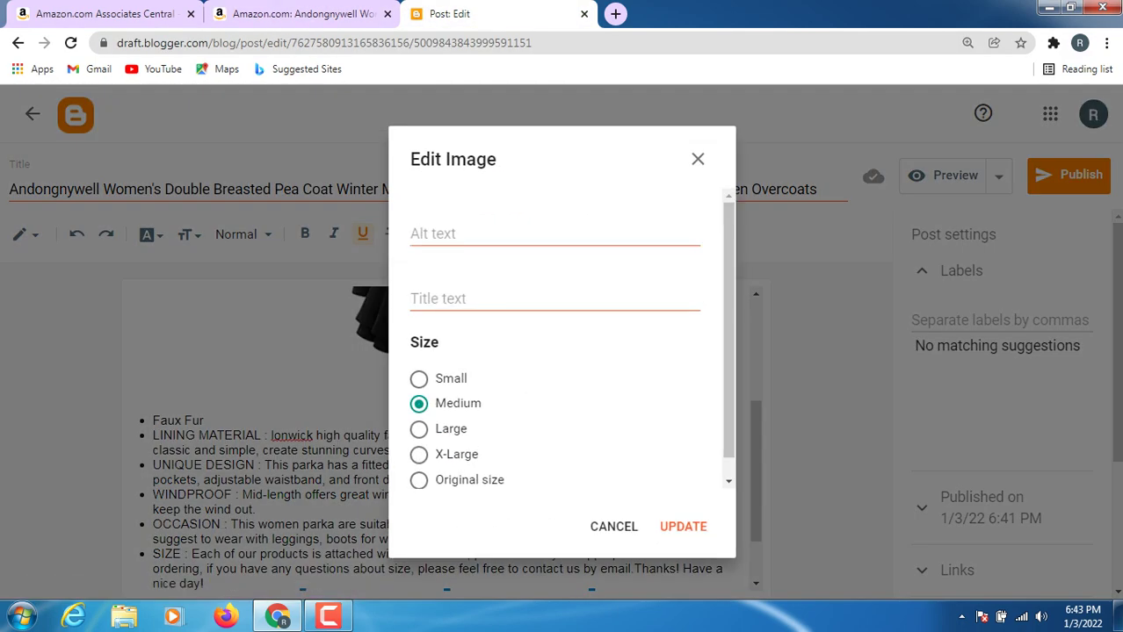
click(474, 299)
right_click(476, 293)
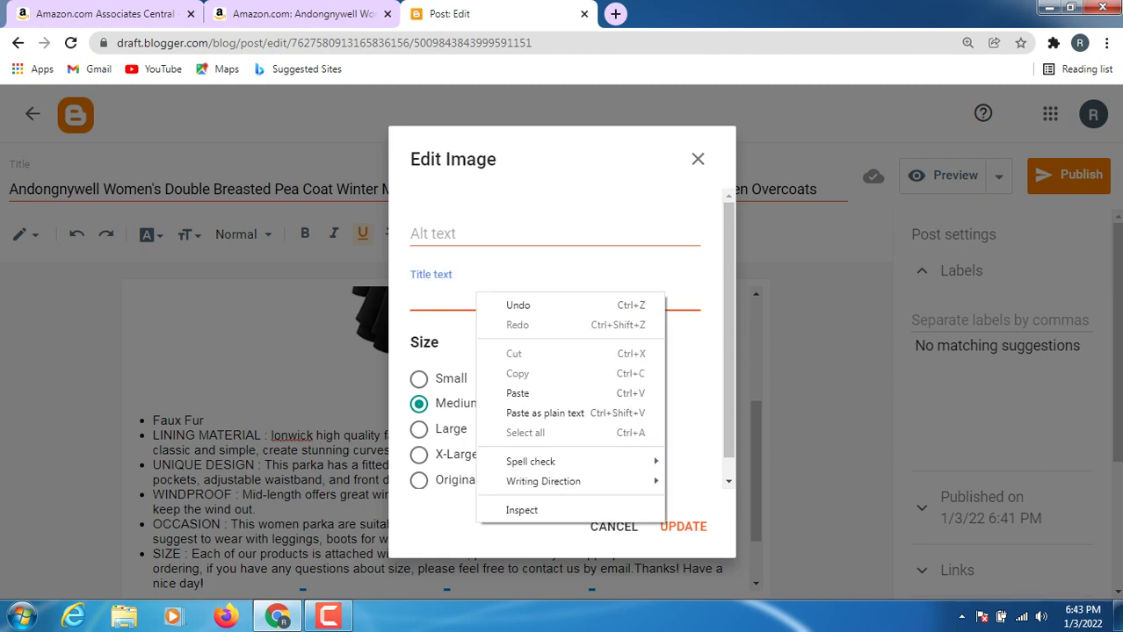
click(517, 392)
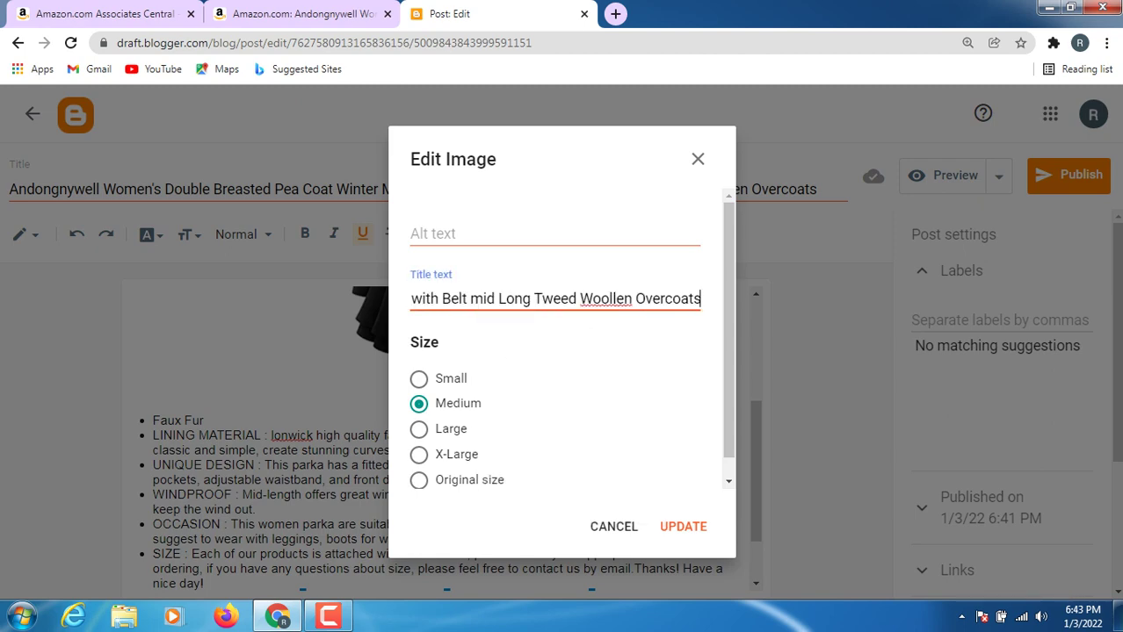
- Generate a new short affiliate text link for the coat on its Amazon page and copy it
click(299, 13)
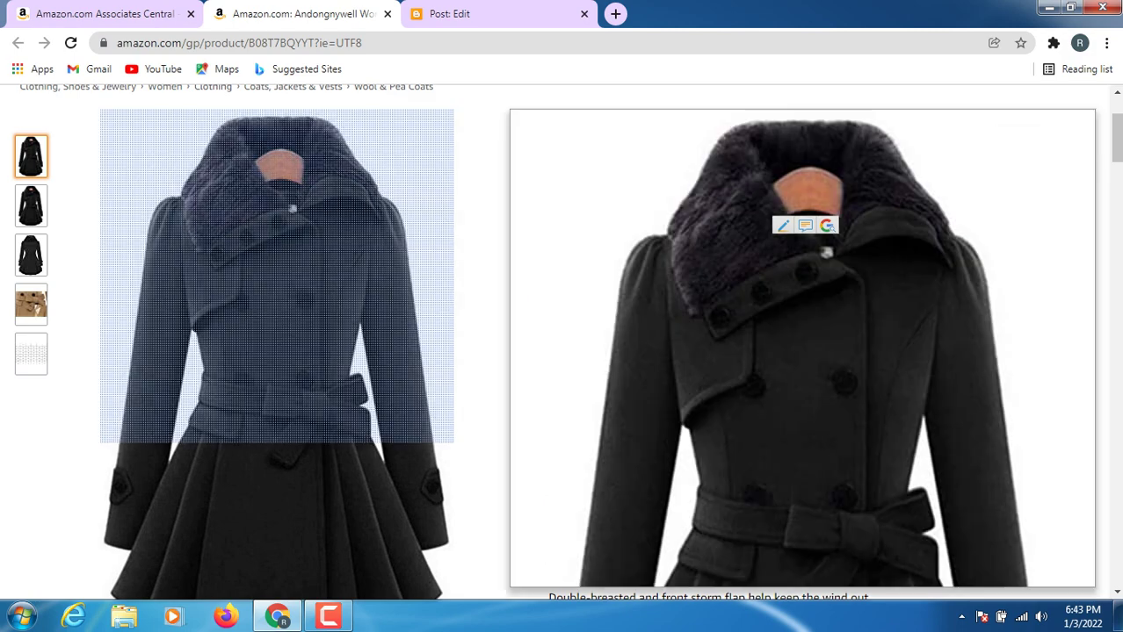
scroll(282, 351, up, 2)
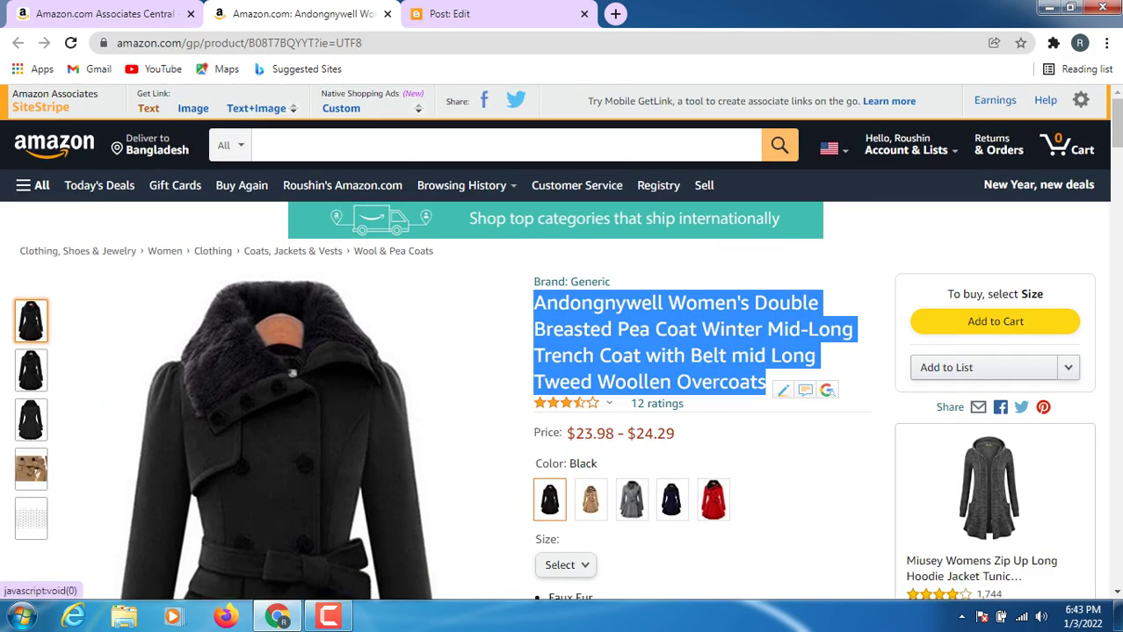
click(148, 108)
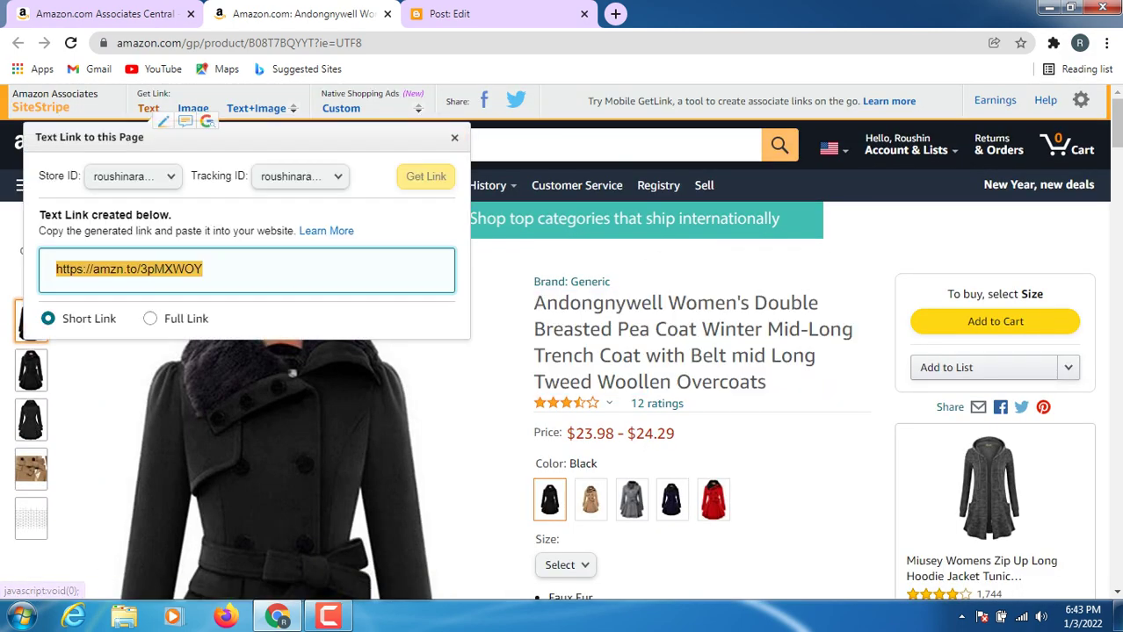
right_click(210, 272)
click(252, 283)
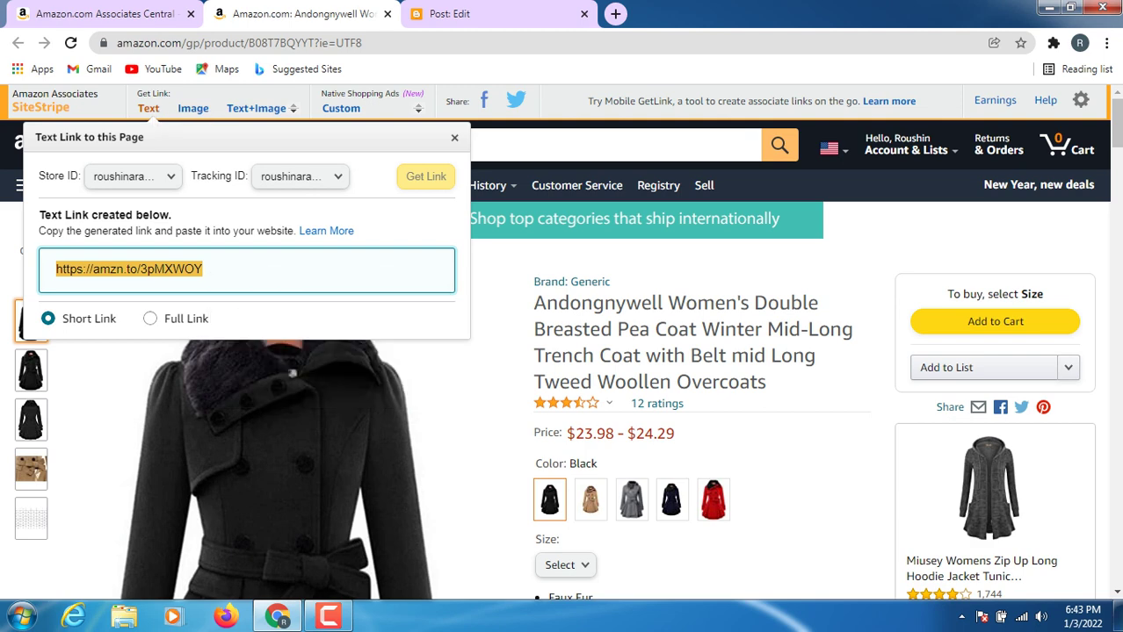
click(449, 13)
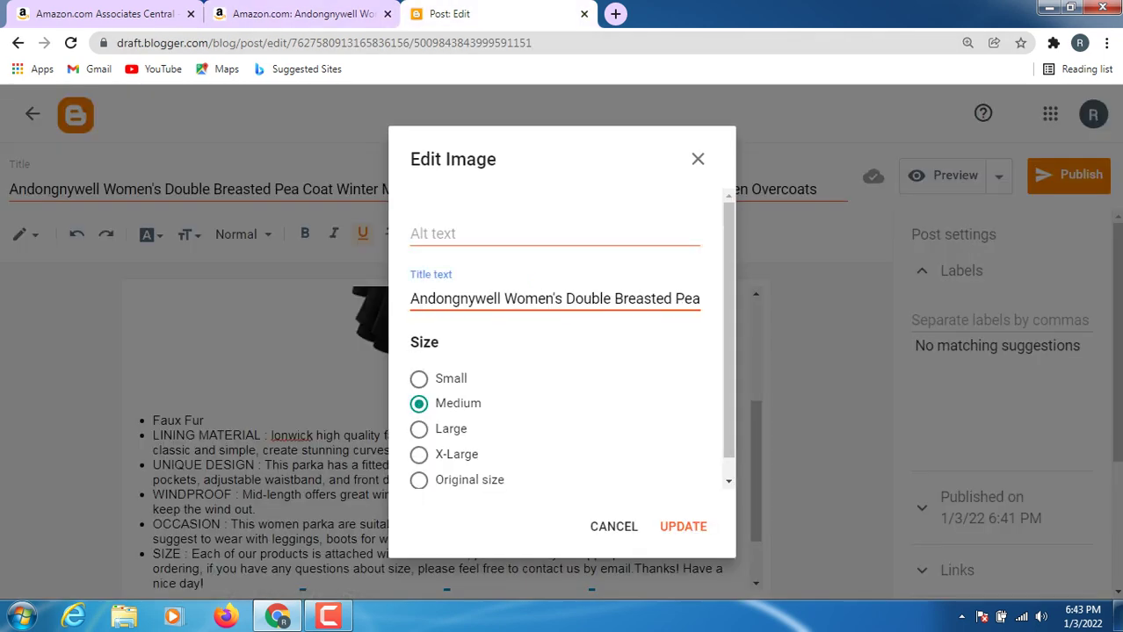
click(516, 234)
right_click(517, 232)
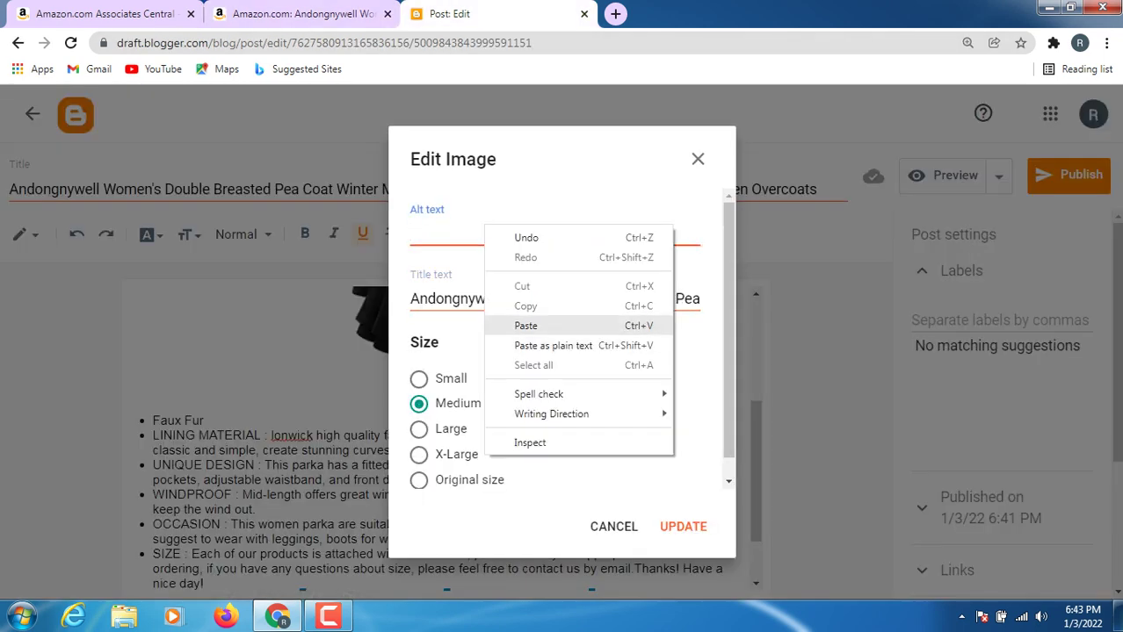
click(532, 323)
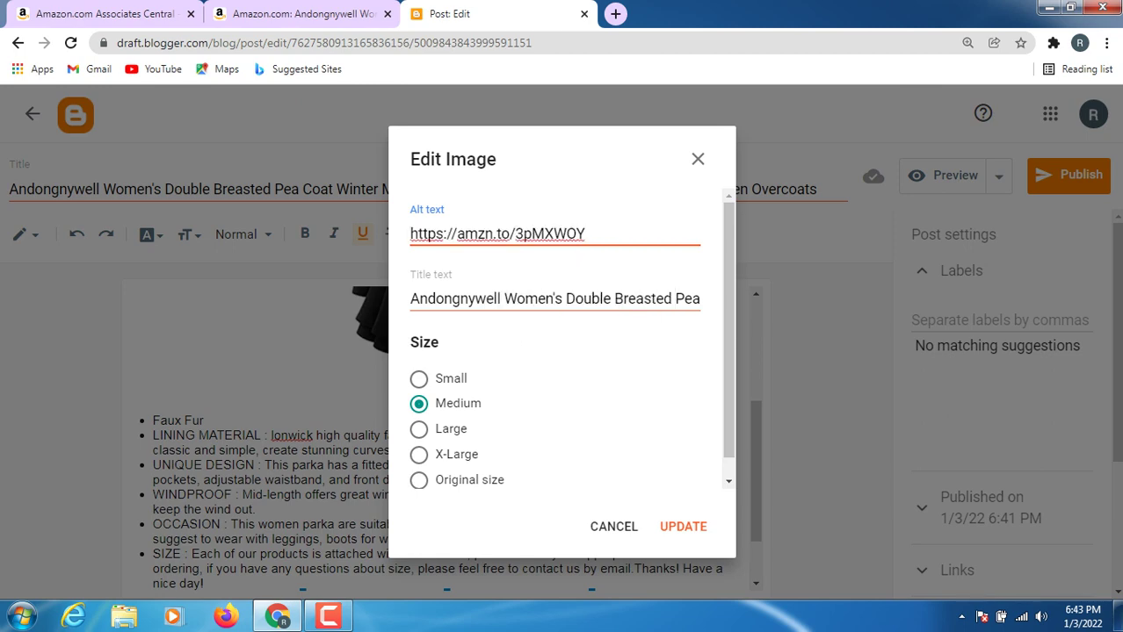
click(683, 526)
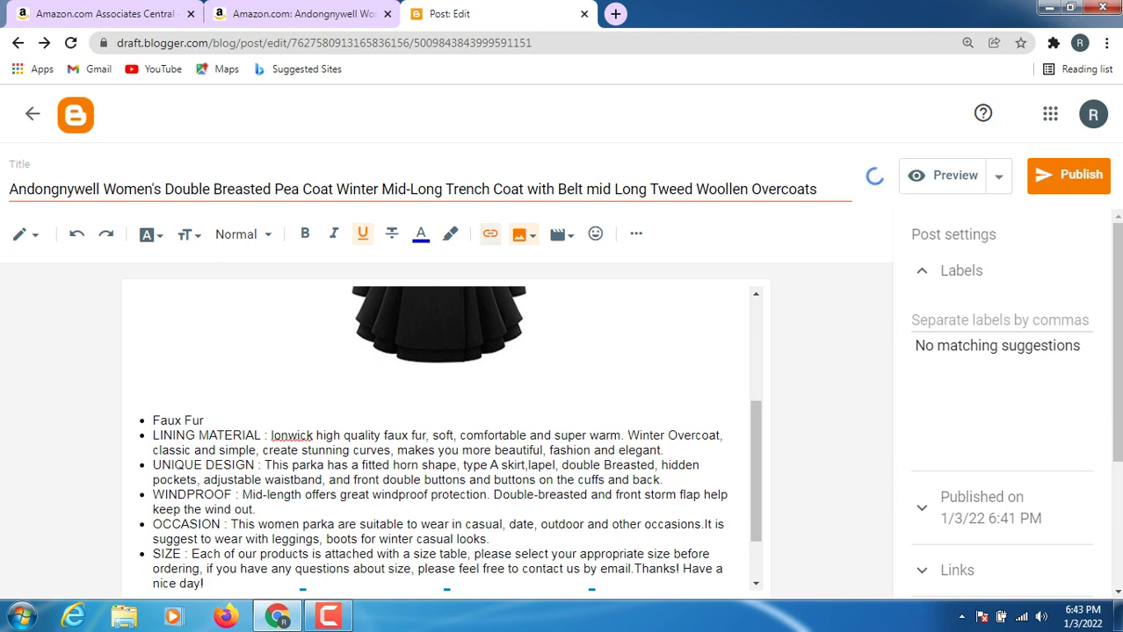
click(439, 421)
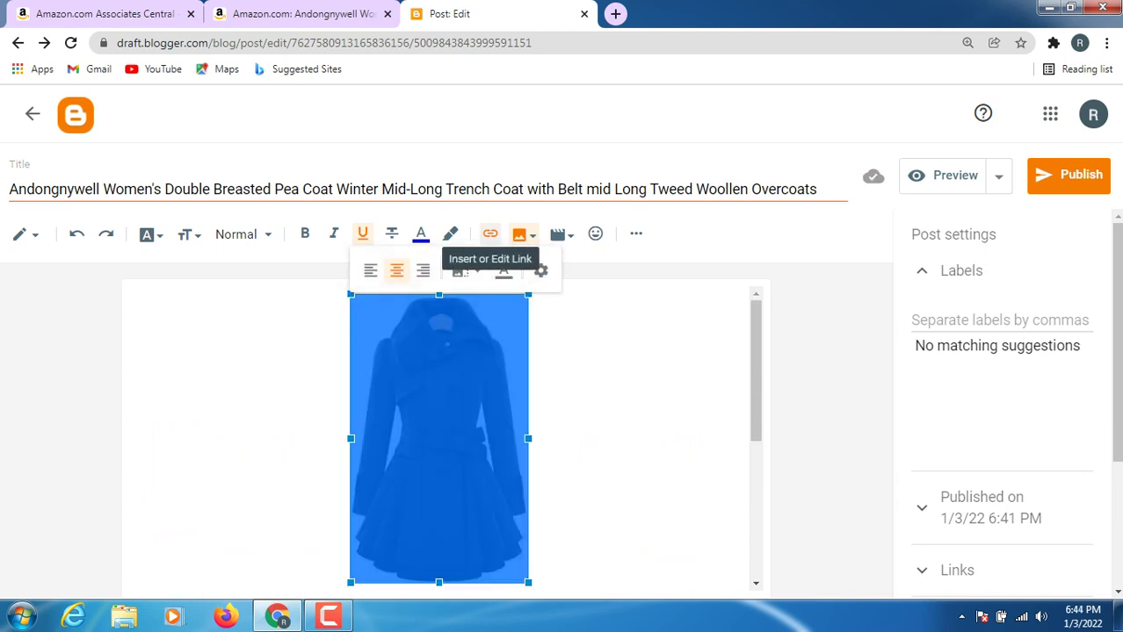
click(490, 234)
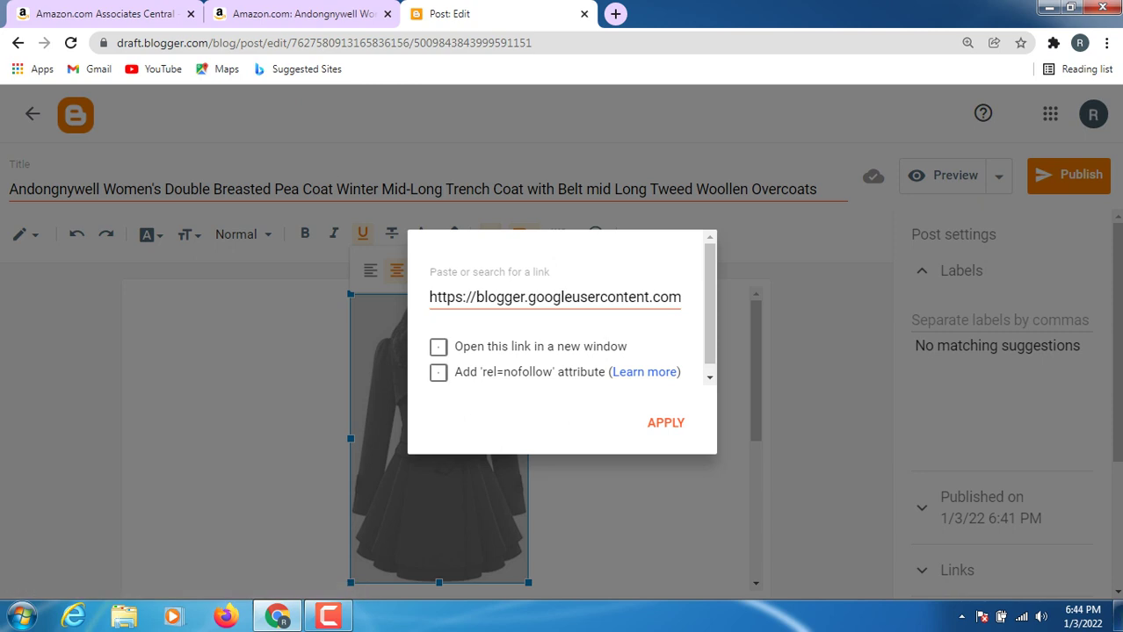
drag(430, 297, 676, 297)
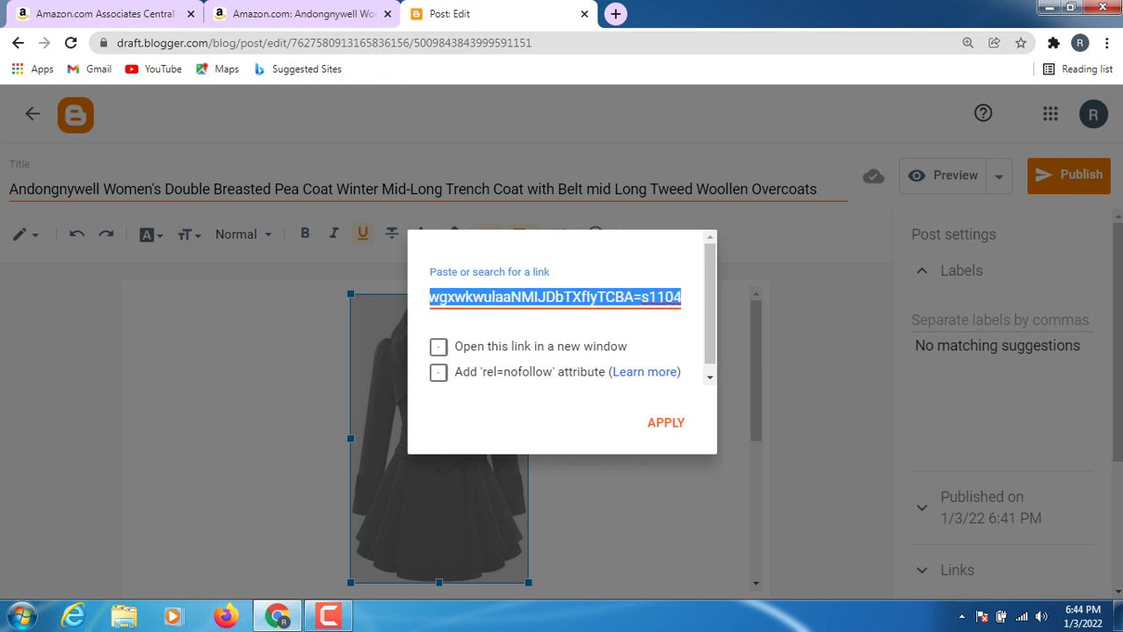
key(BackSpace)
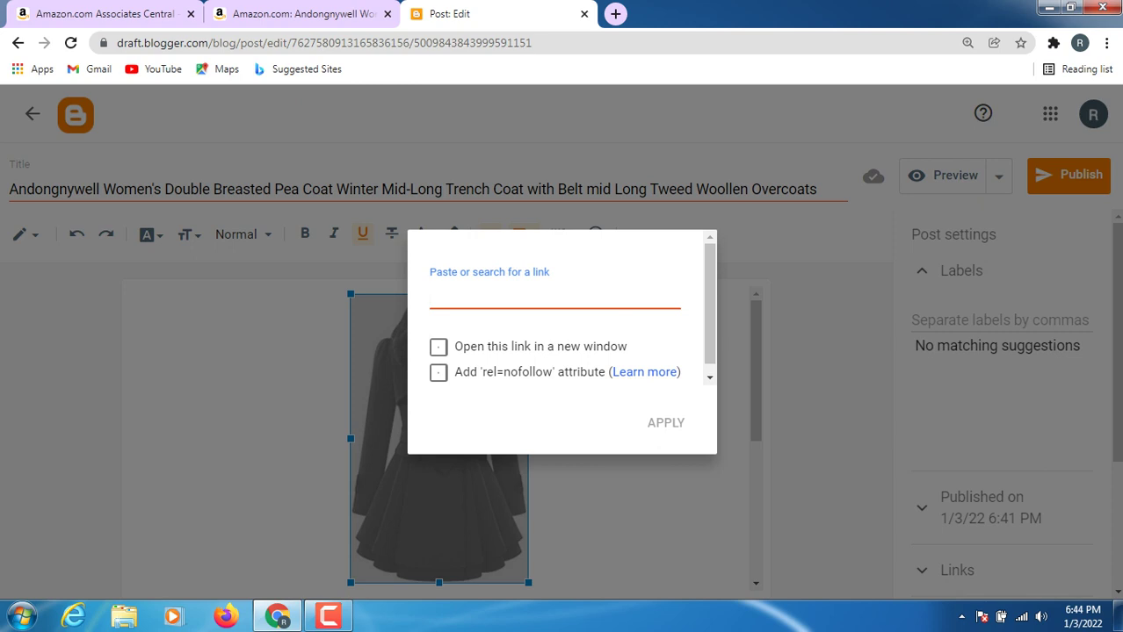
right_click(472, 297)
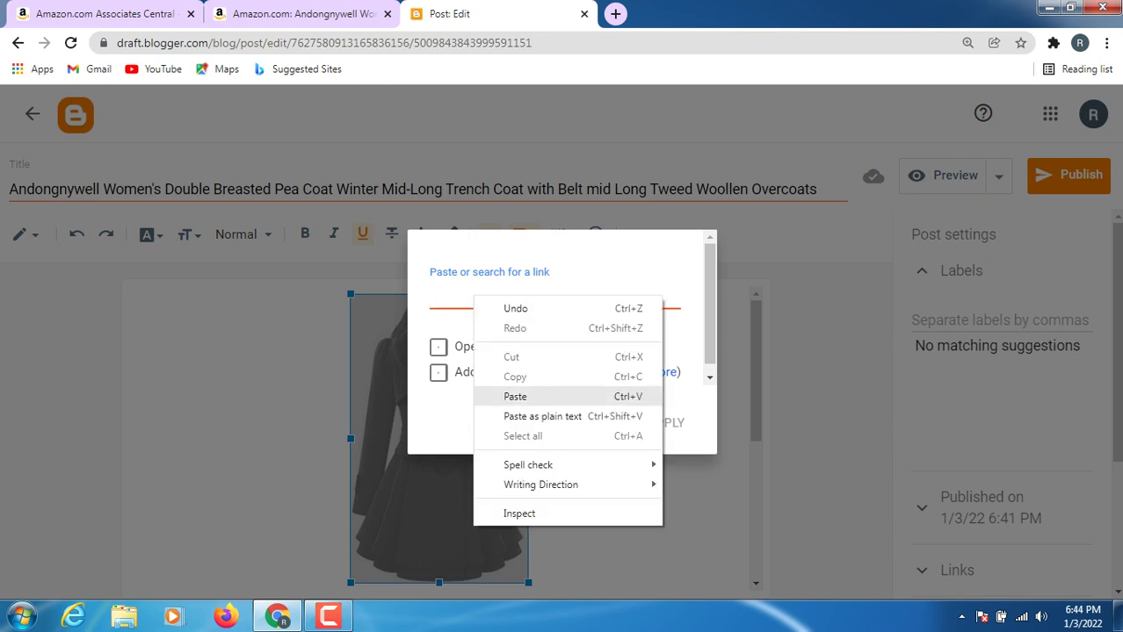
click(515, 396)
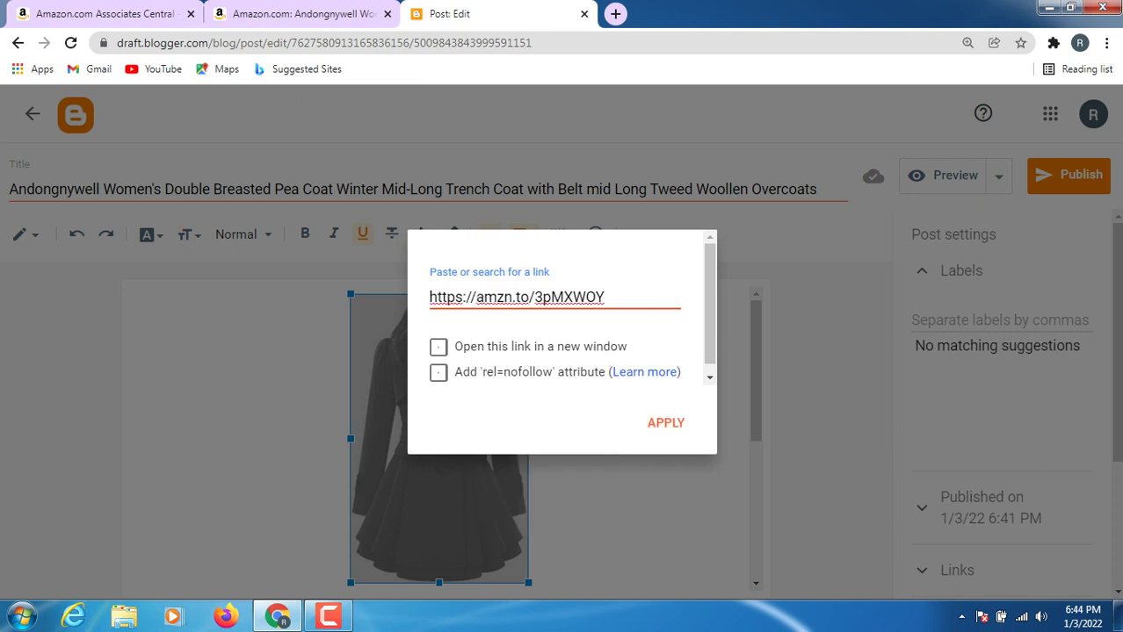
click(438, 347)
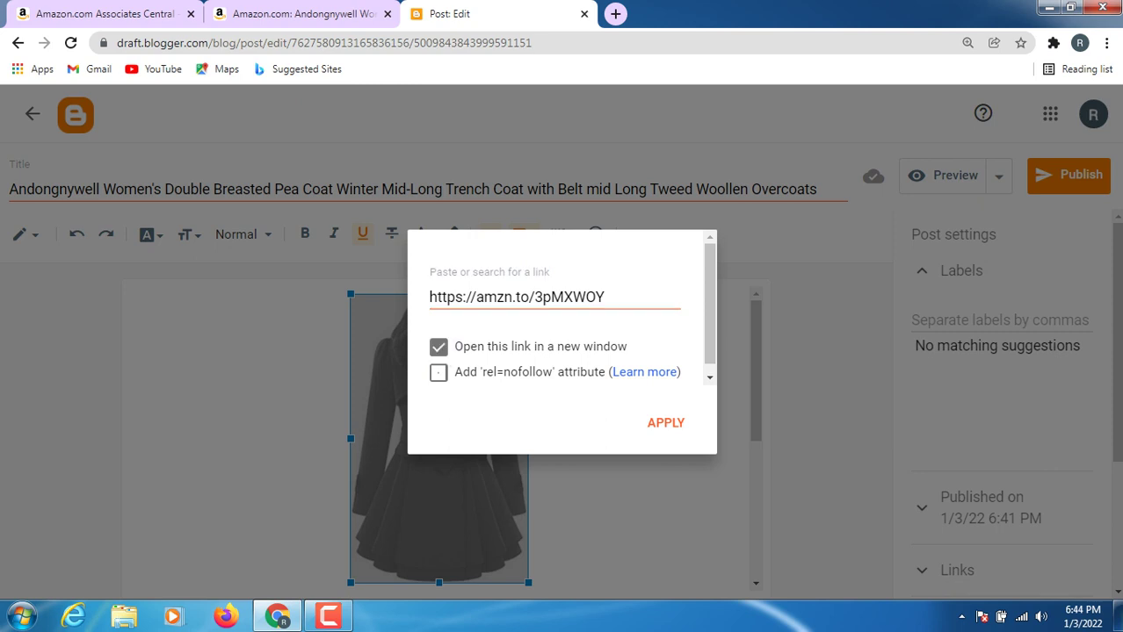
click(665, 423)
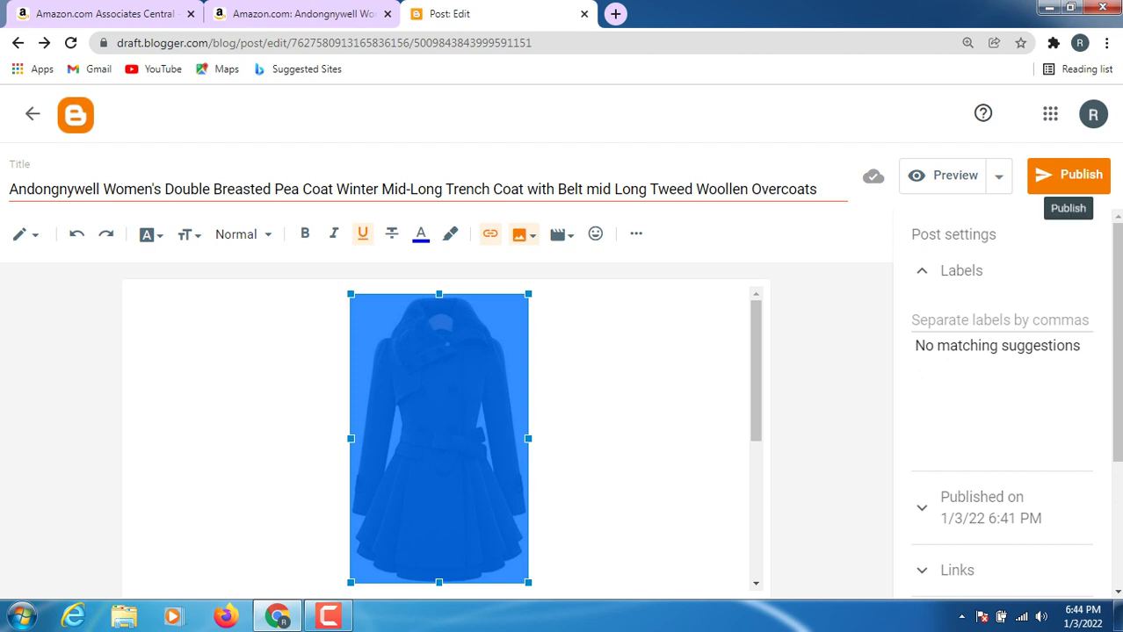
click(1067, 175)
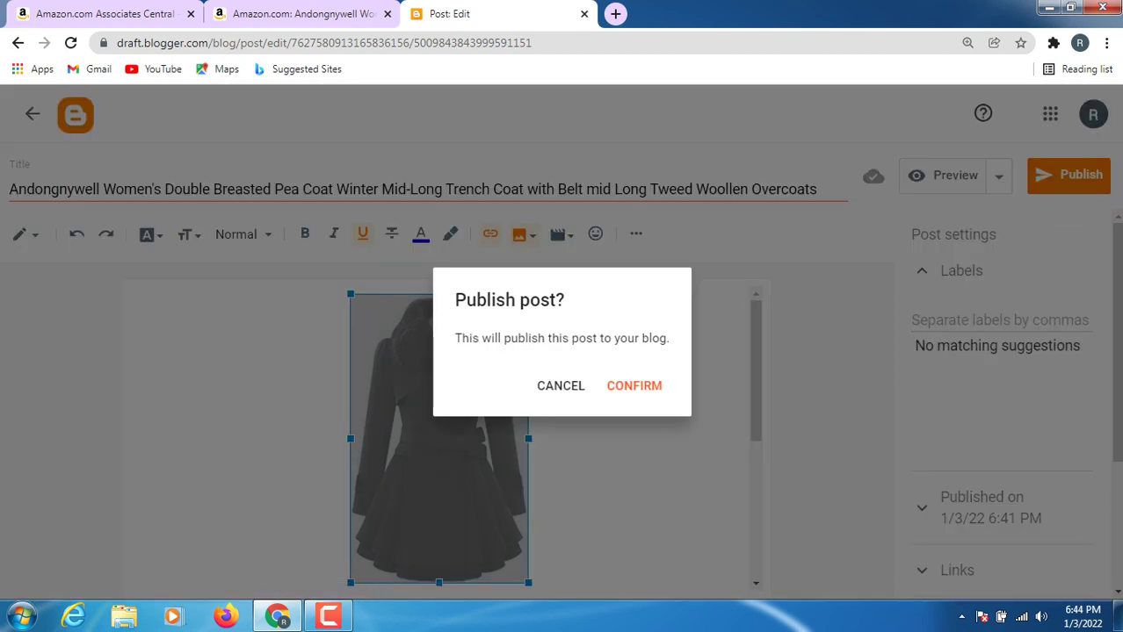
click(633, 386)
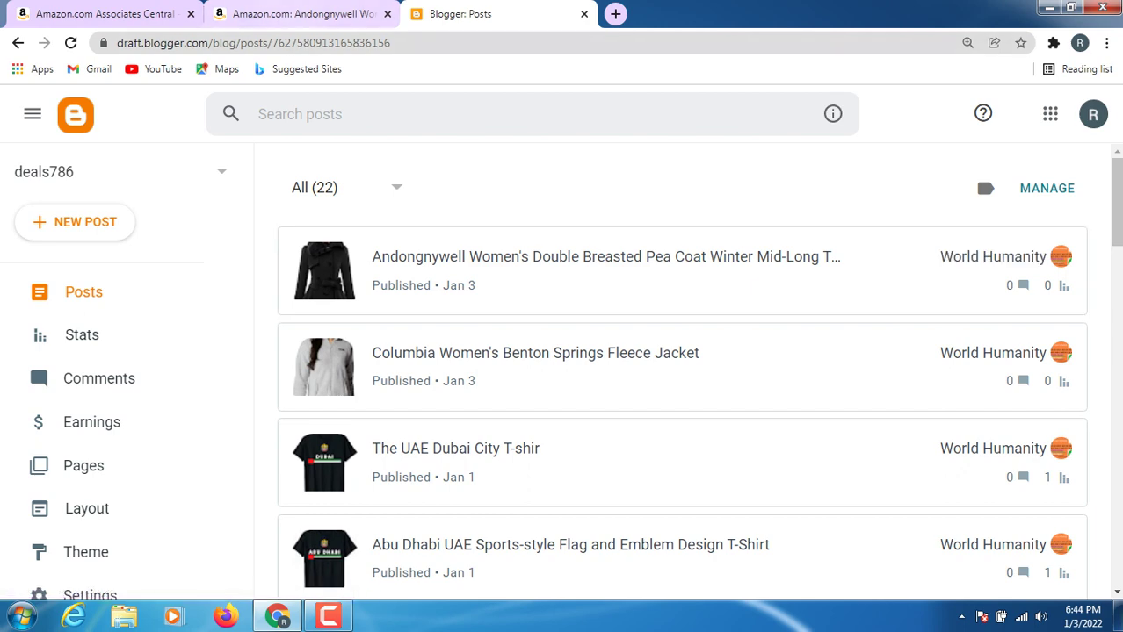
- Return to the winter fashion results in Amazon Associates and open the product page of the men's thermal sherpa-lined bomber jacket
click(298, 13)
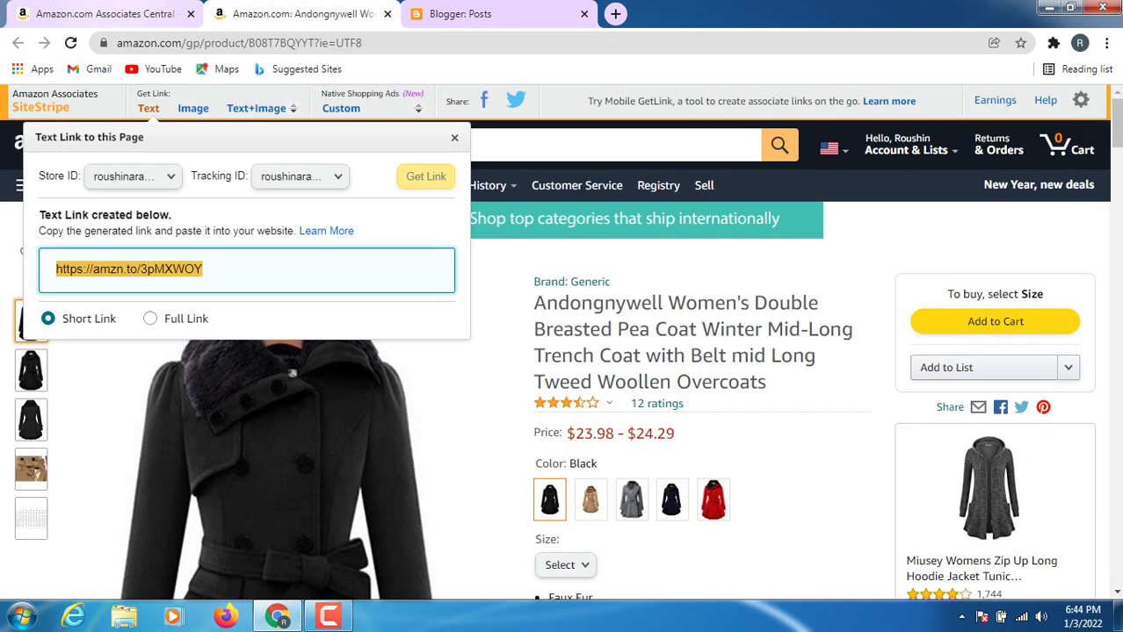
key(ctrl+shift+Tab)
scroll(548, 425, down, 4)
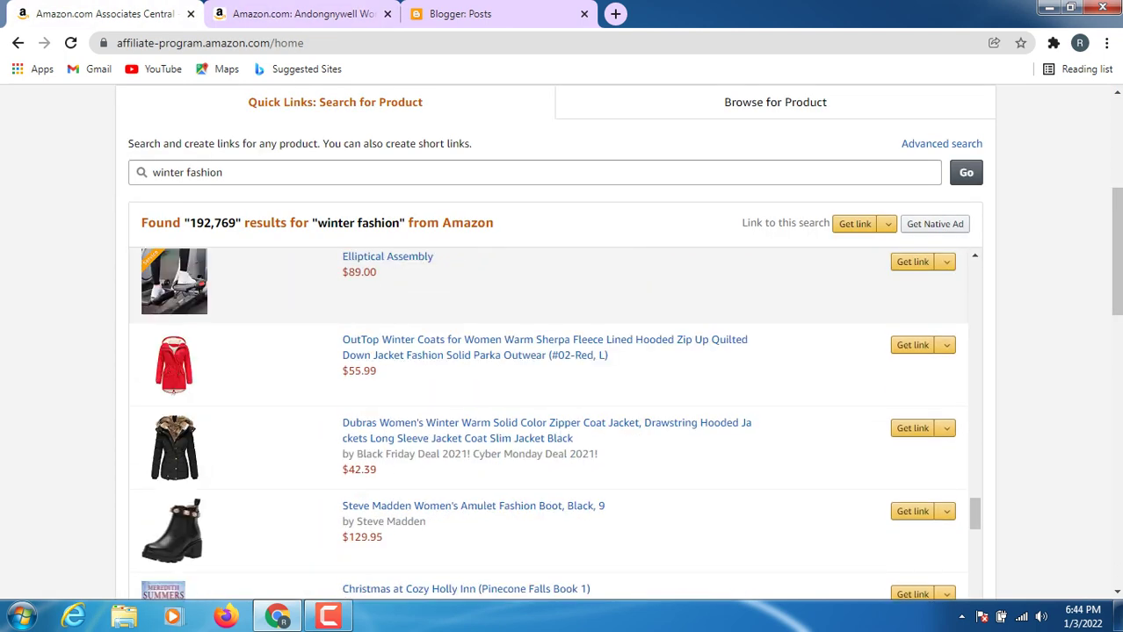
scroll(548, 425, down, 3)
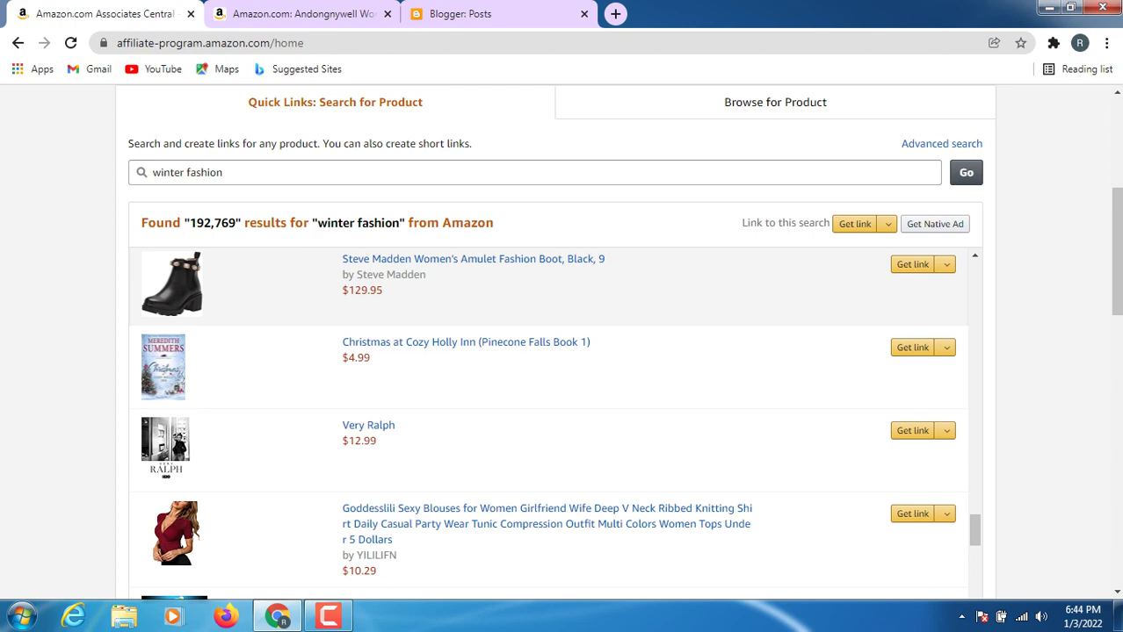
scroll(548, 425, down, 1)
scroll(548, 425, down, 2)
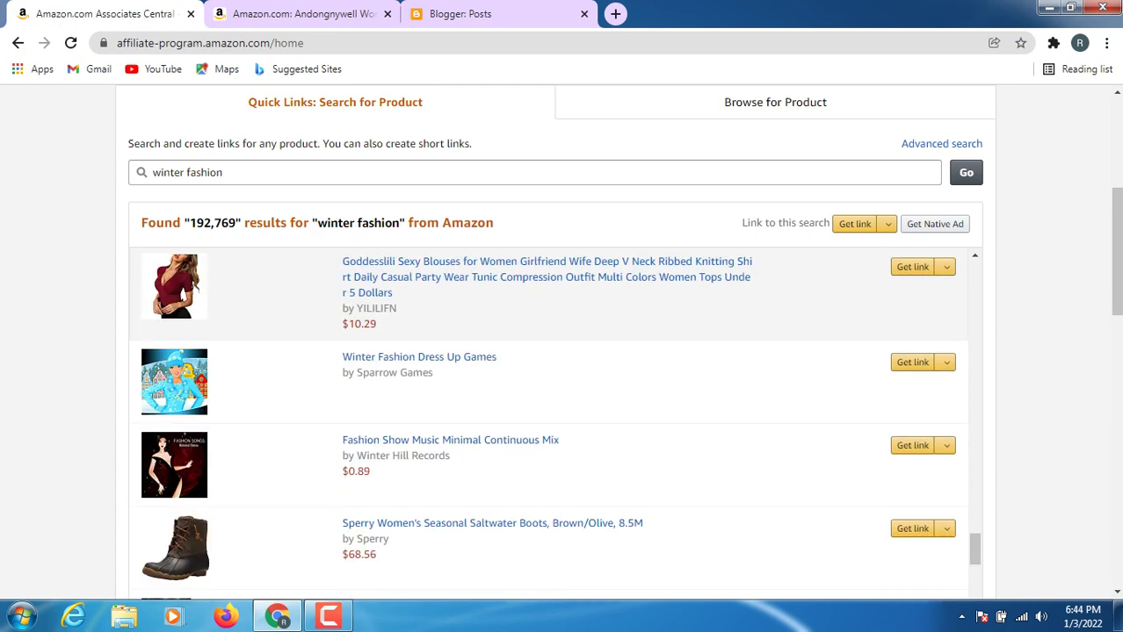
scroll(548, 425, down, 5)
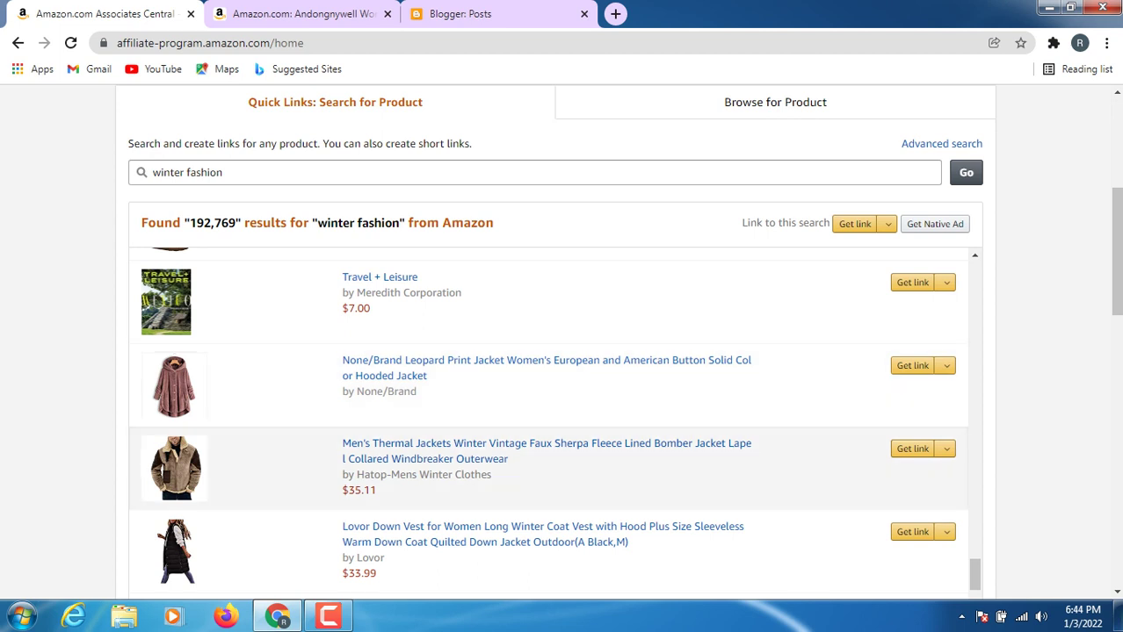
click(421, 459)
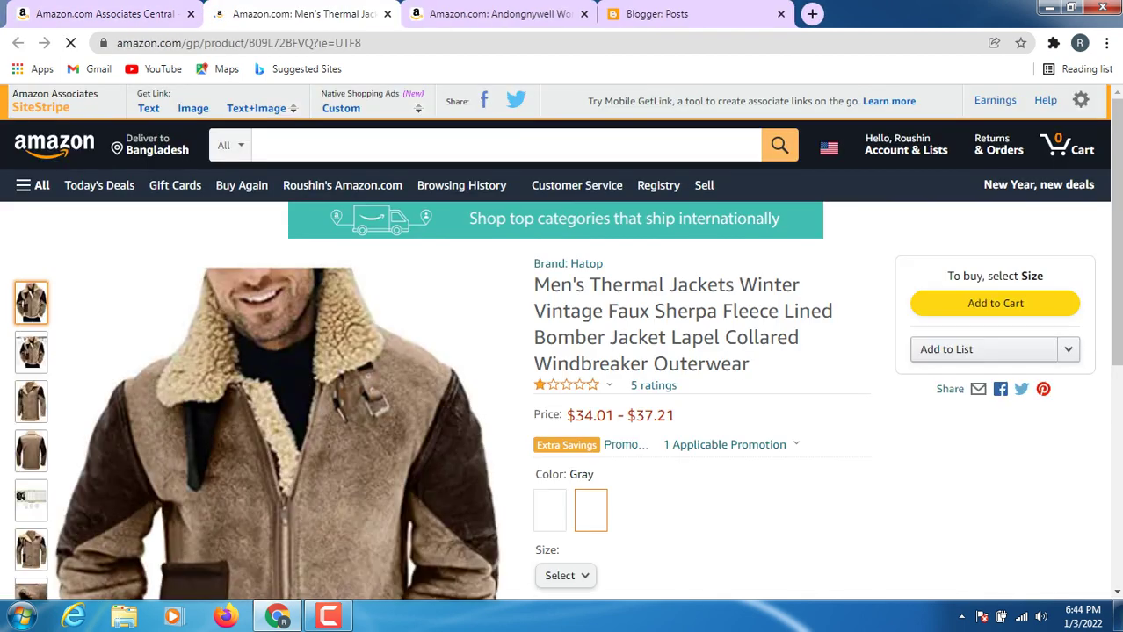
- Examine the men's jacket's photo, price and description, and close its product page
scroll(277, 351, down, 3)
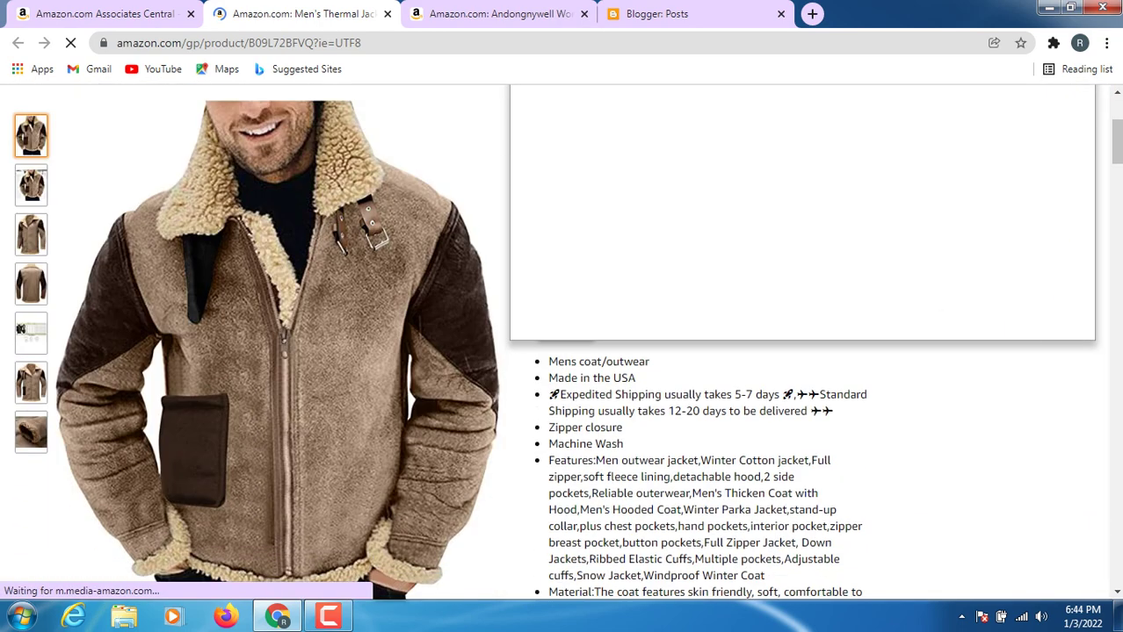
scroll(277, 351, down, 2)
mouse_move(187, 418)
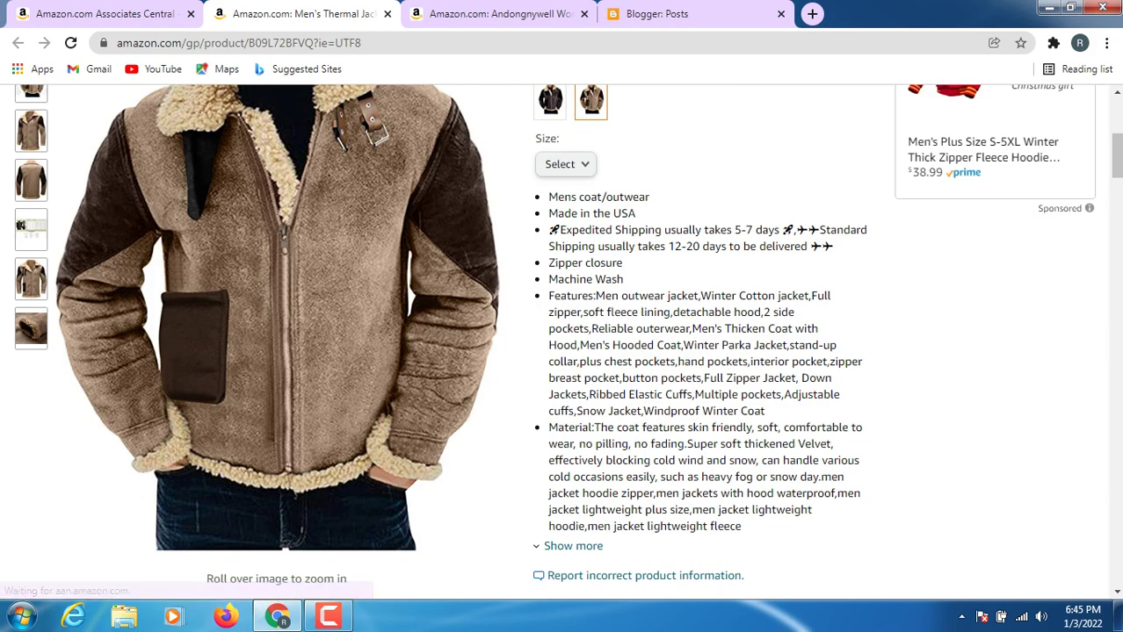
mouse_move(369, 408)
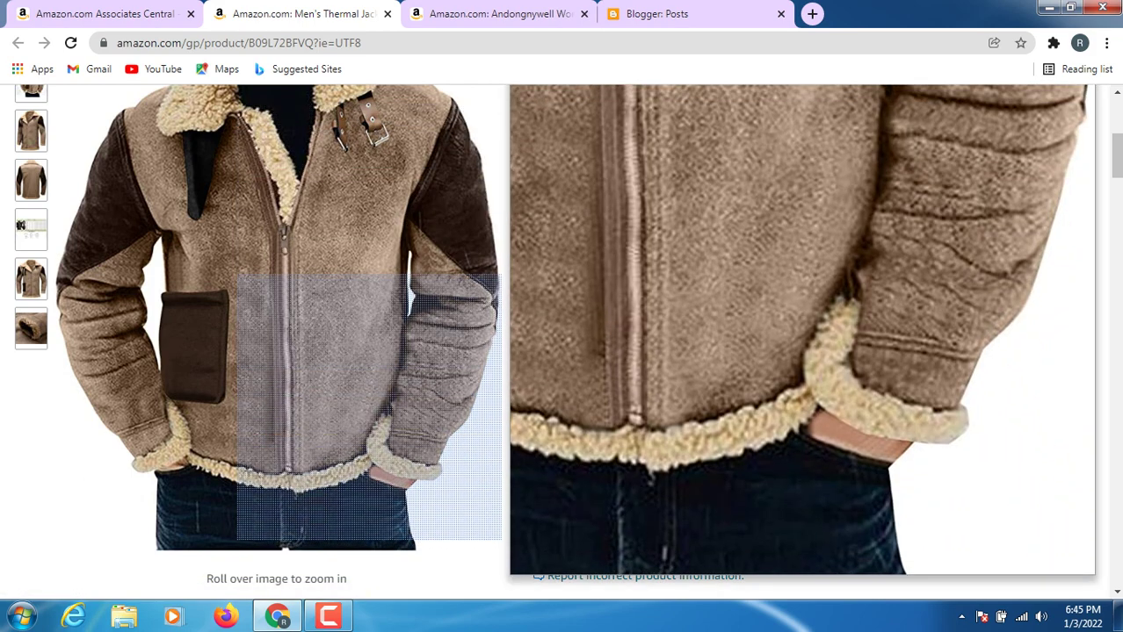
scroll(369, 386, up, 2)
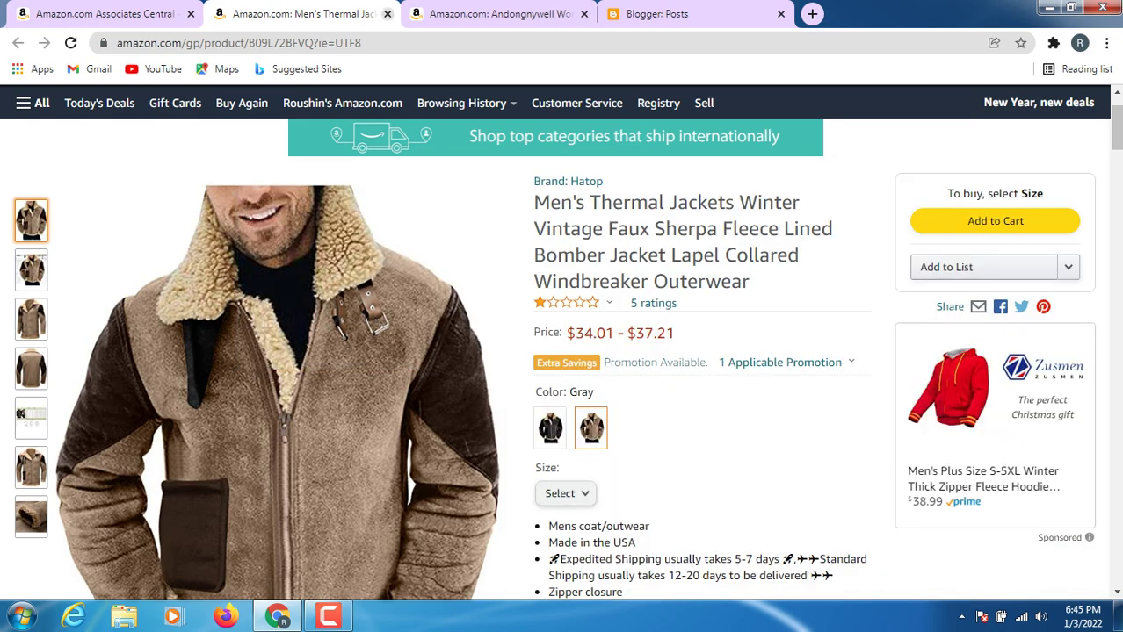
click(386, 14)
- Browse further through the winter fashion results and open the product page for Fjallraven - Women's Nuuk Parka, Black, S
scroll(549, 413, down, 2)
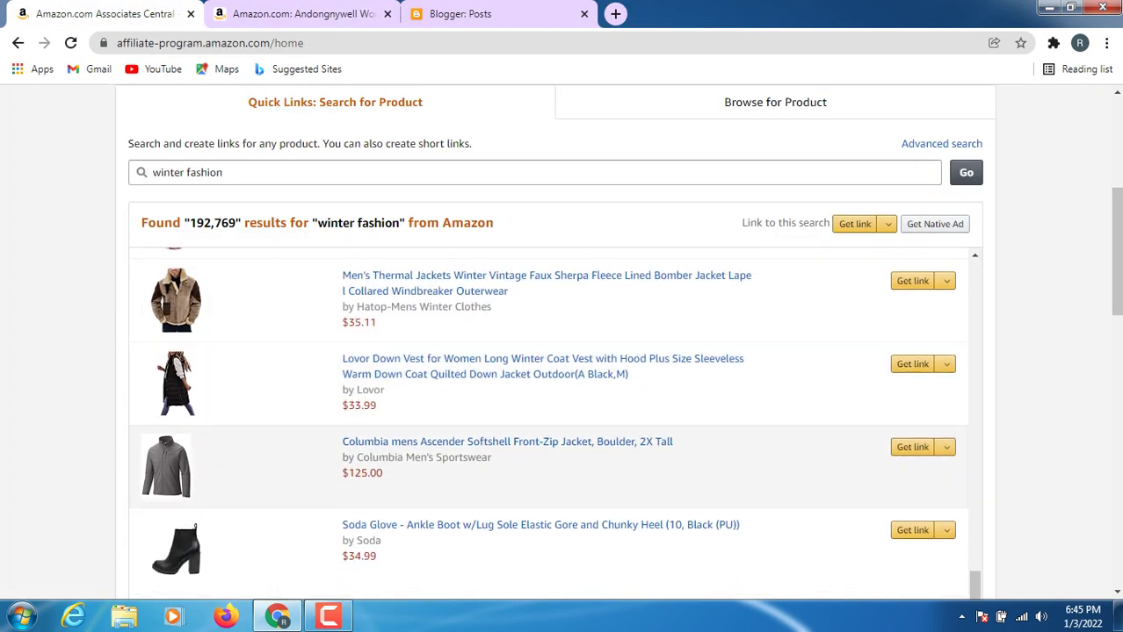
scroll(549, 472, down, 2)
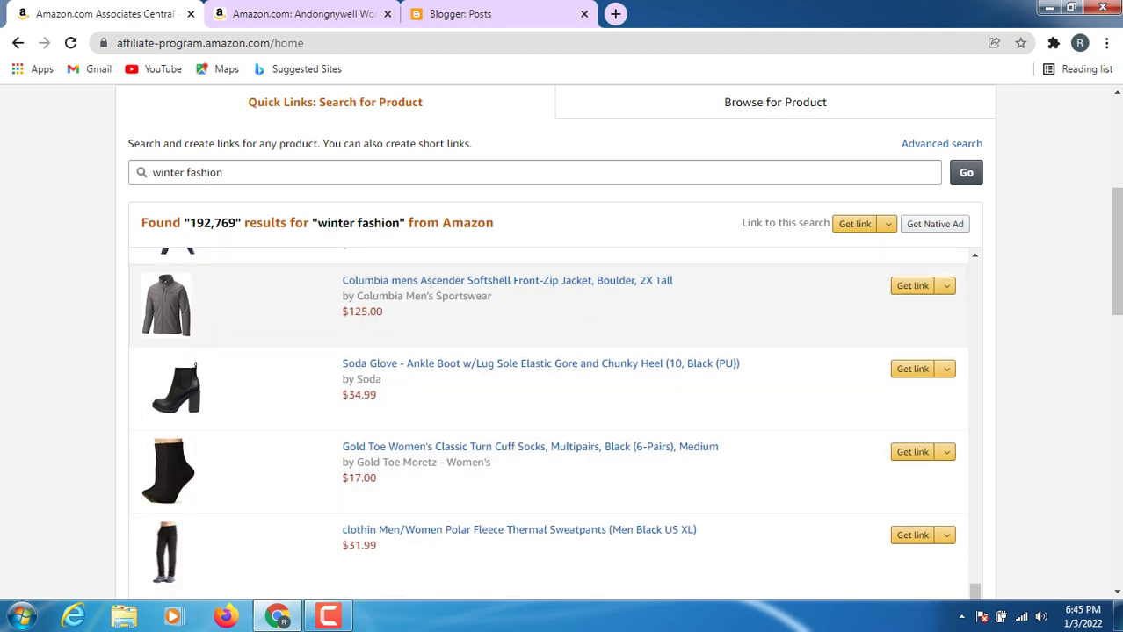
scroll(549, 425, down, 3)
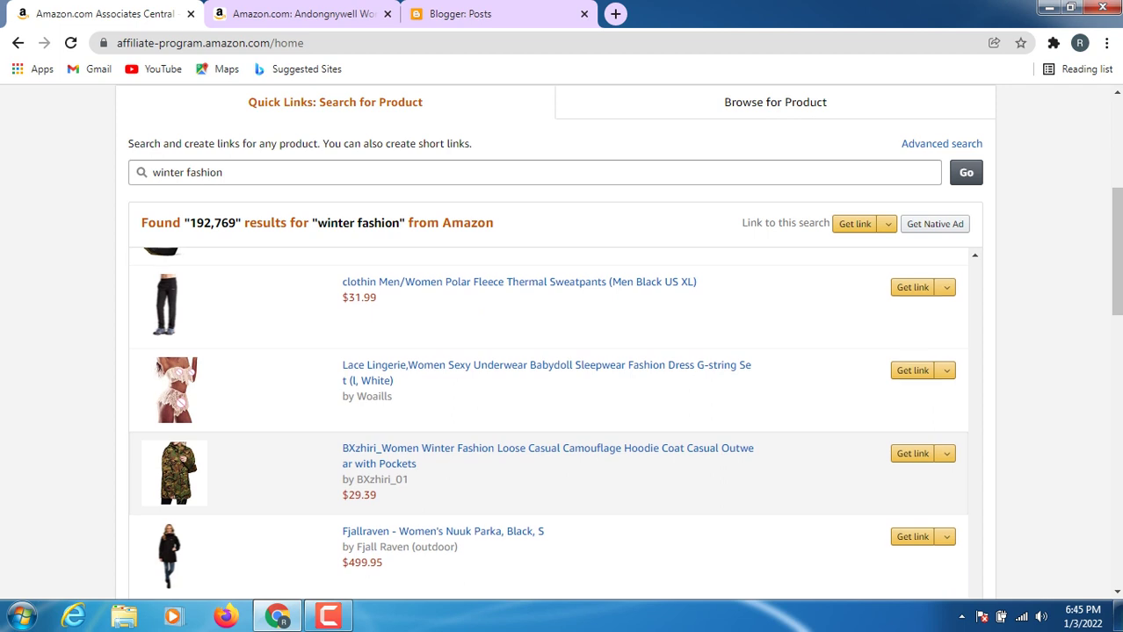
scroll(549, 474, down, 2)
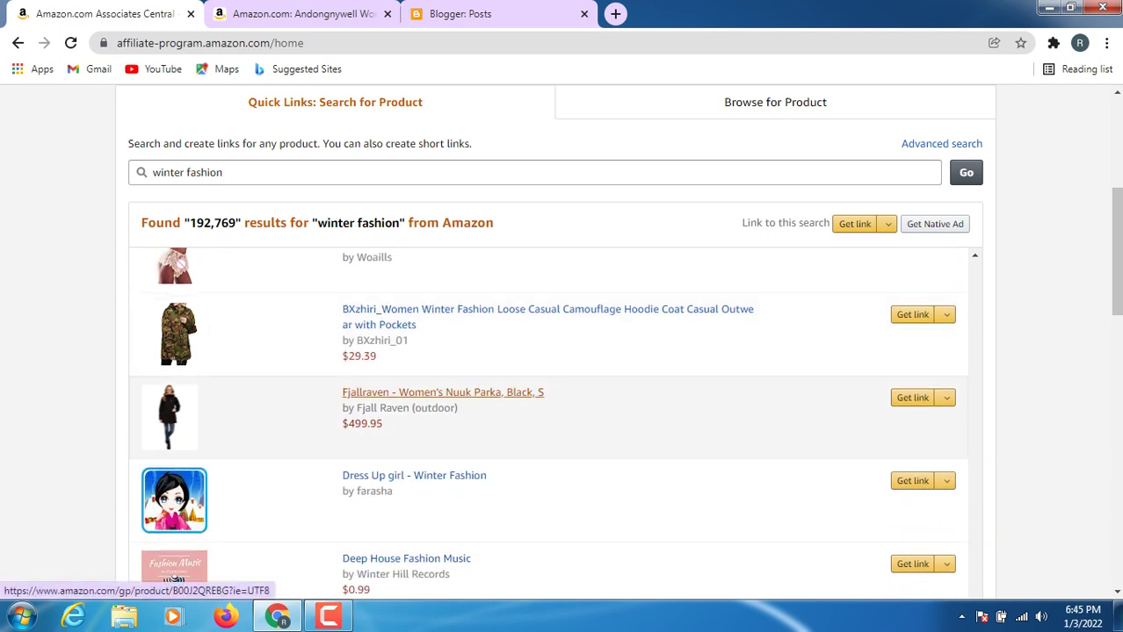
click(448, 394)
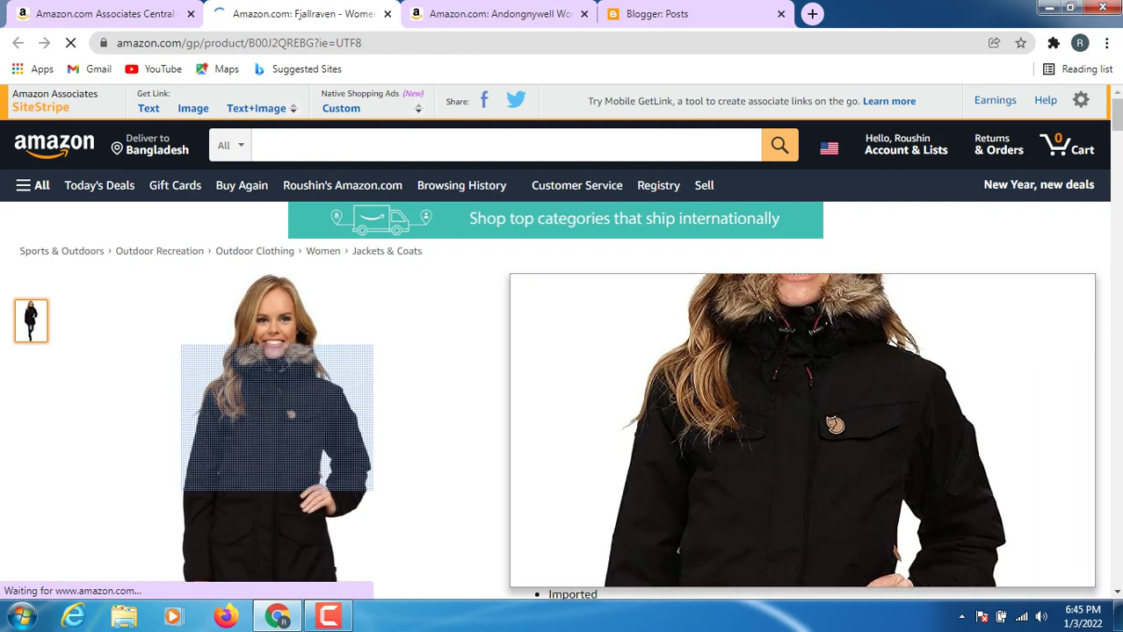
- Review the Nuuk Parka's product page and save it as a single-file webpage in the Downloads folder
scroll(277, 421, down, 3)
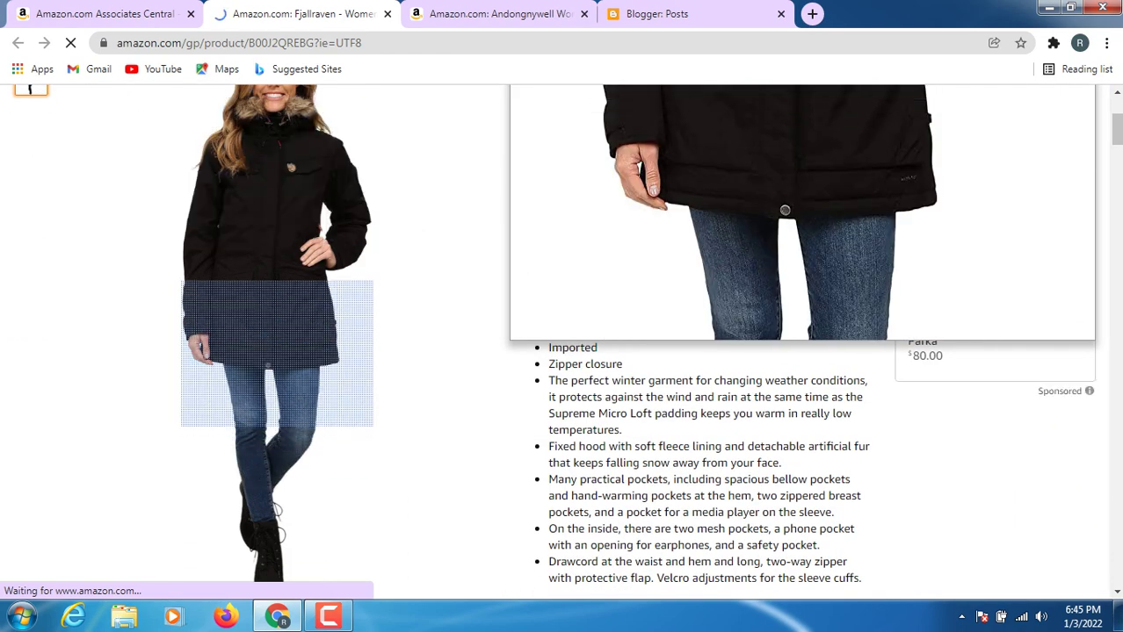
scroll(277, 352, up, 1)
scroll(276, 447, up, 1)
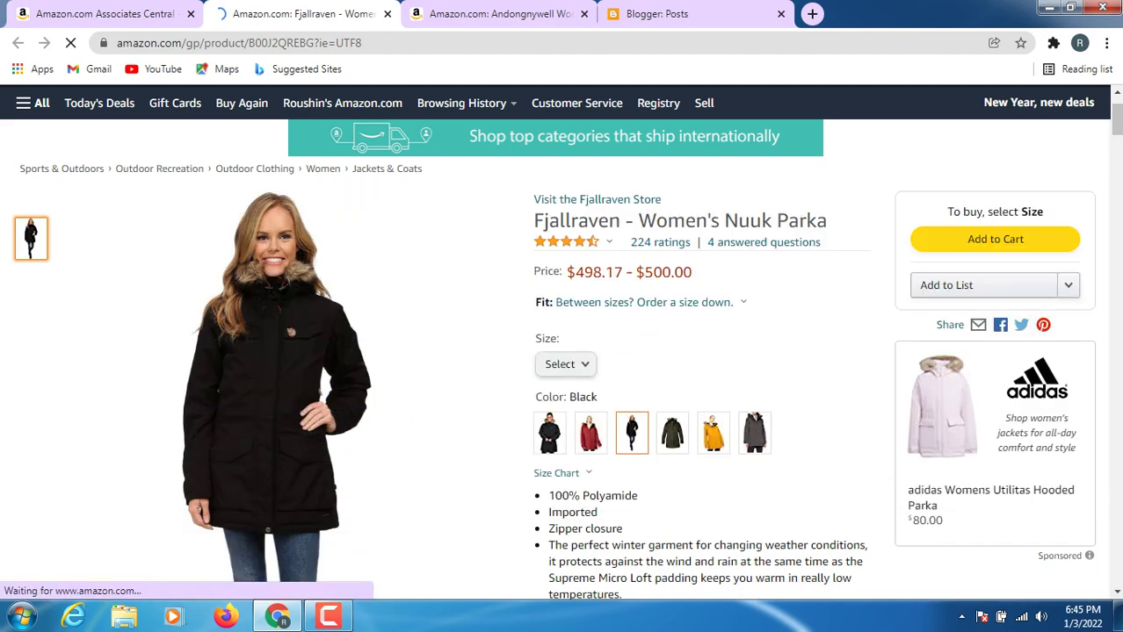
scroll(511, 195, up, 1)
mouse_move(512, 195)
scroll(351, 343, down, 3)
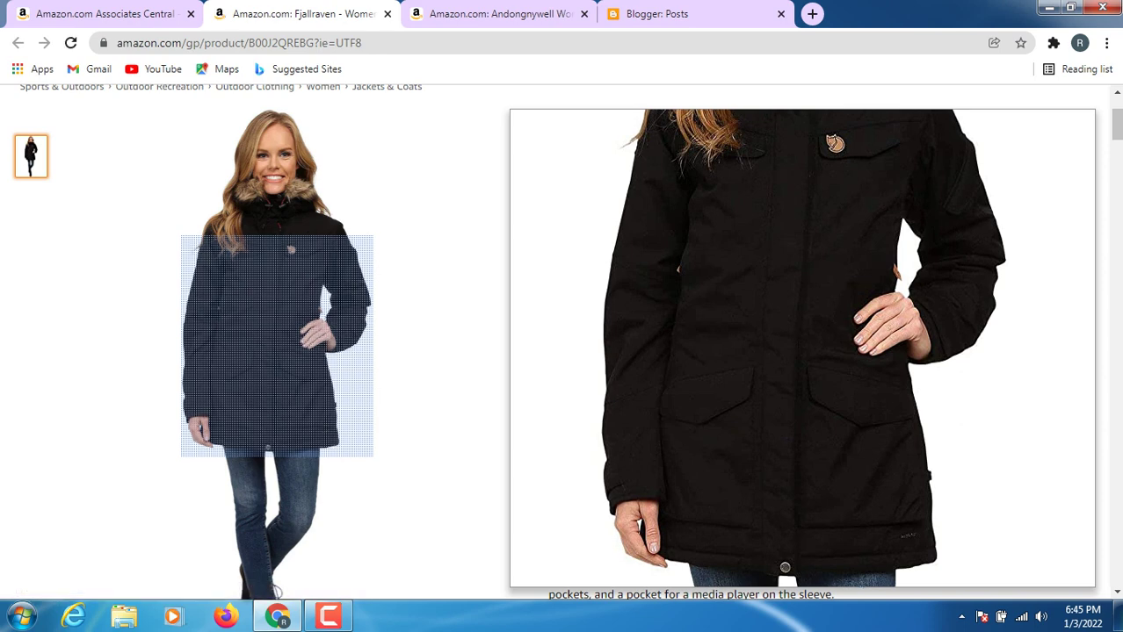
right_click(257, 348)
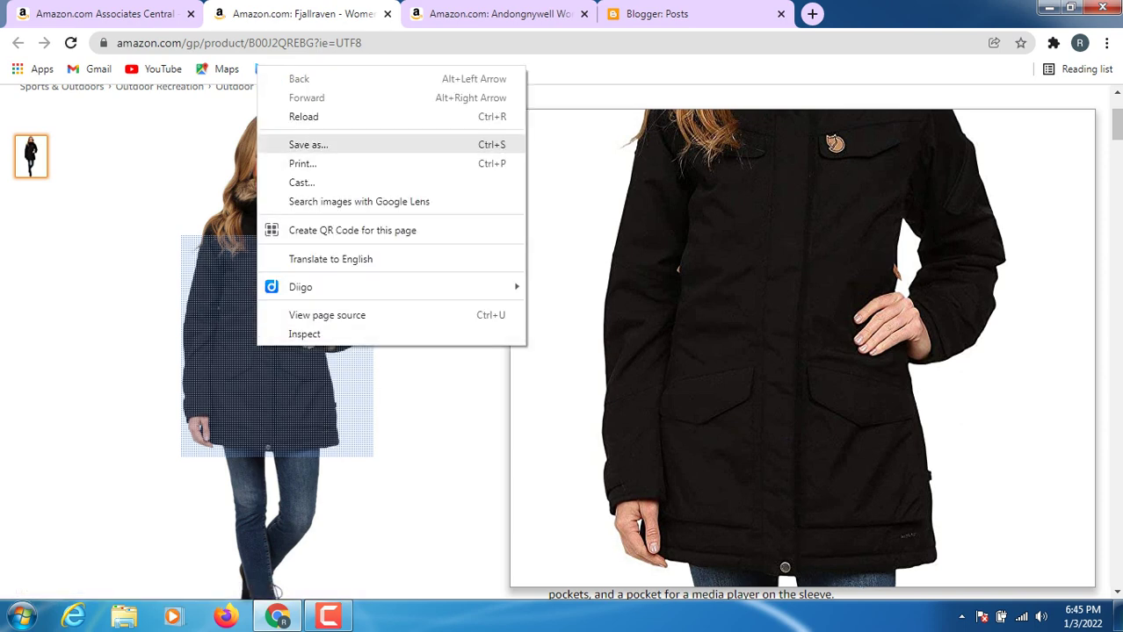
click(308, 144)
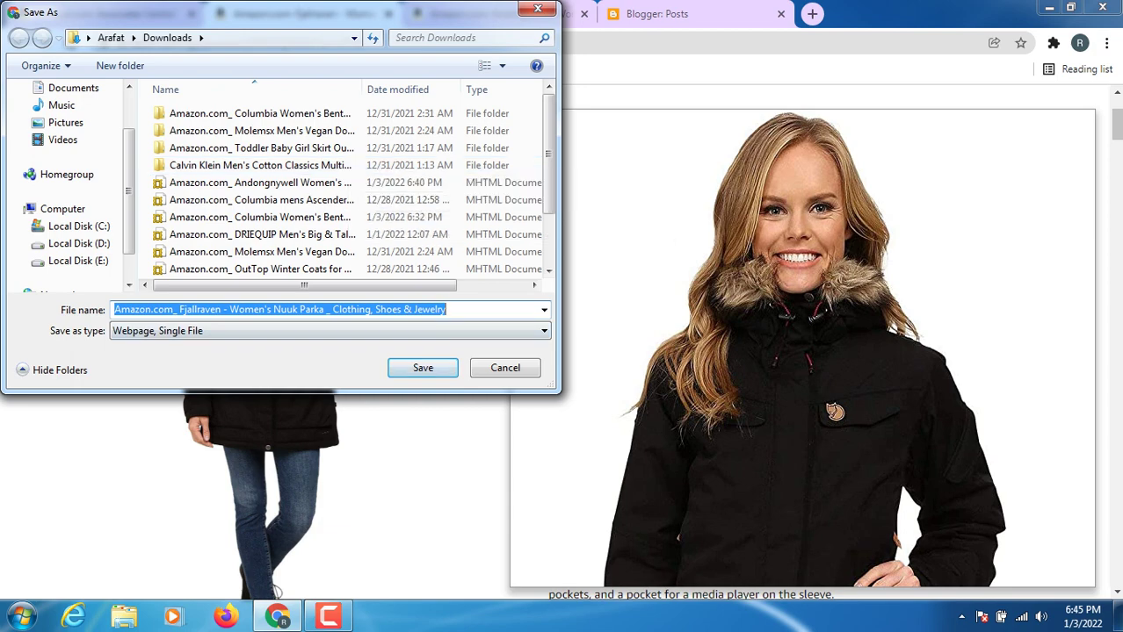
key(Return)
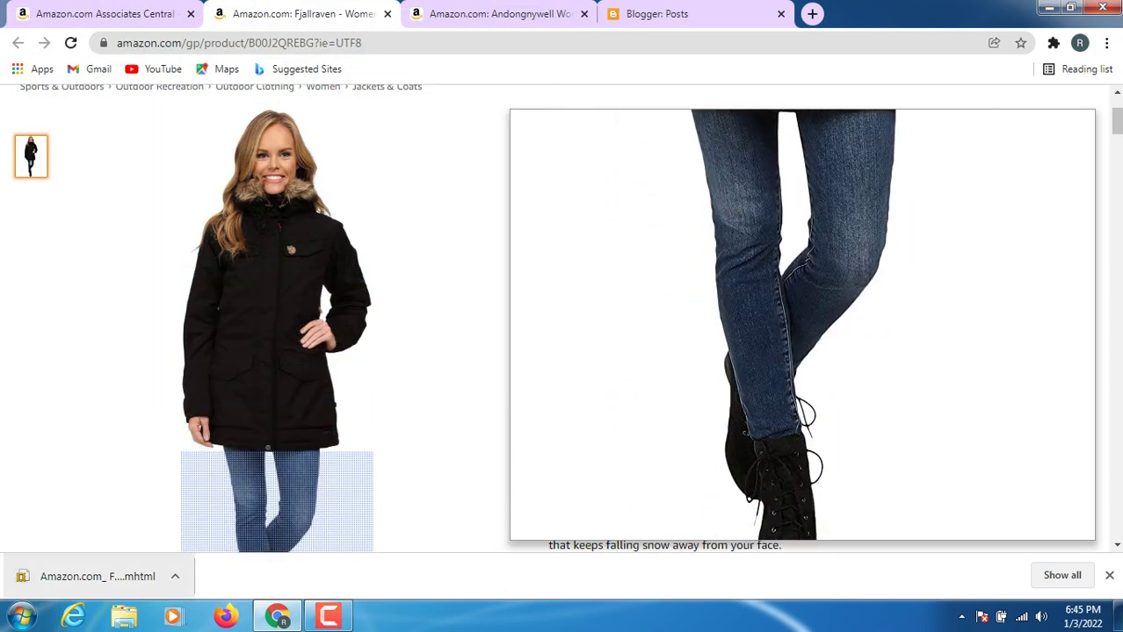
- Open the downloaded Nuuk Parka webpage, save its product picture over untitled.png in the Pictures library, and close the page
click(97, 576)
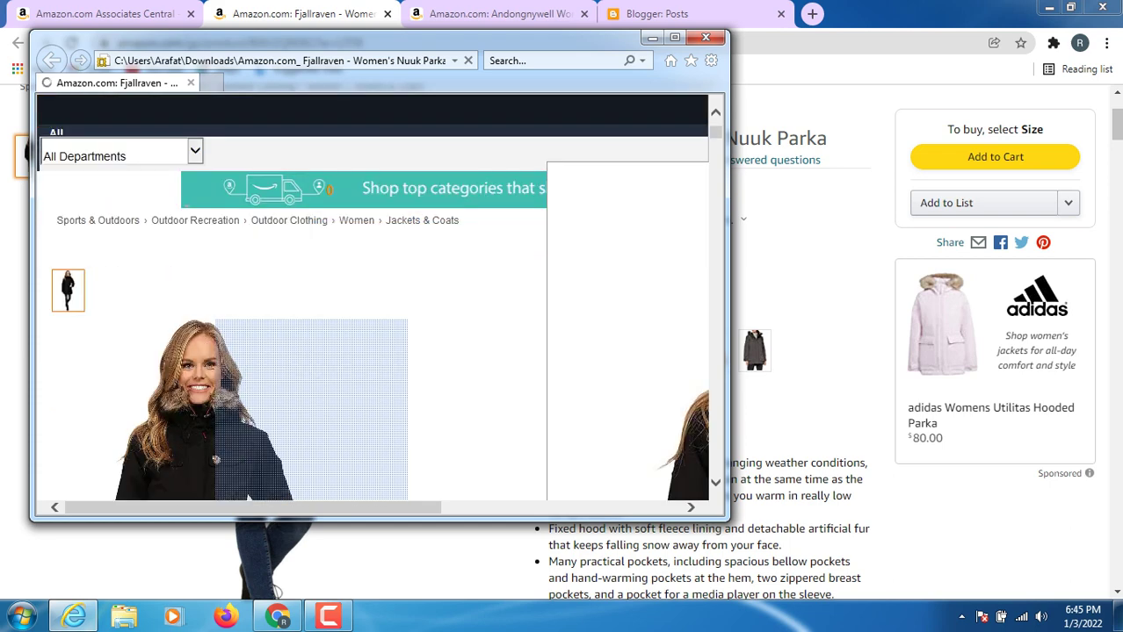
scroll(249, 492, down, 3)
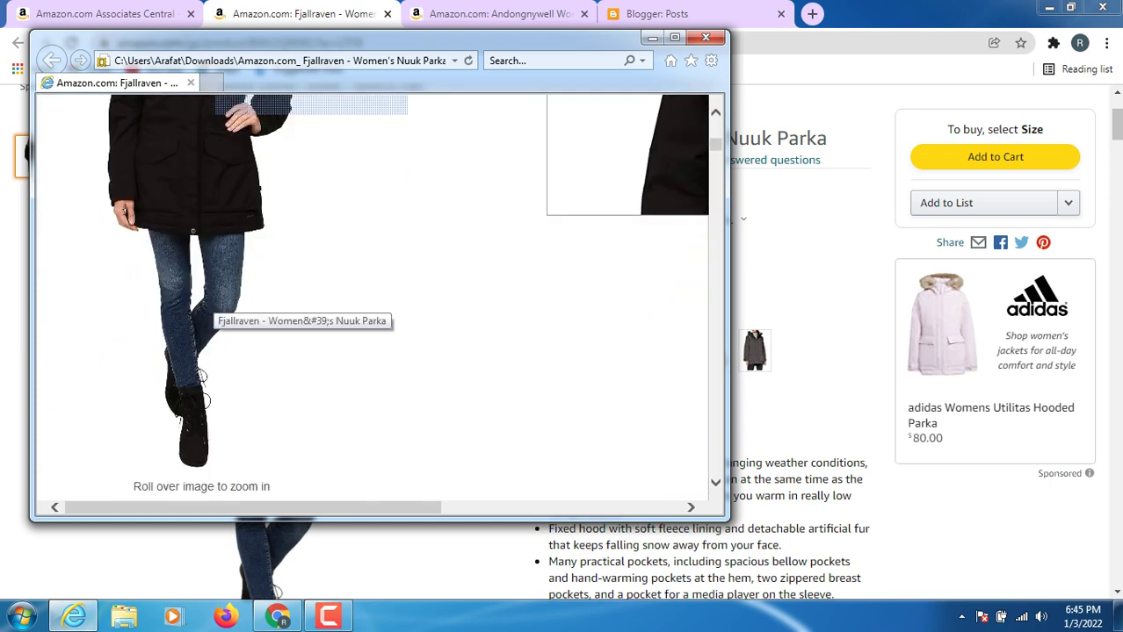
right_click(232, 299)
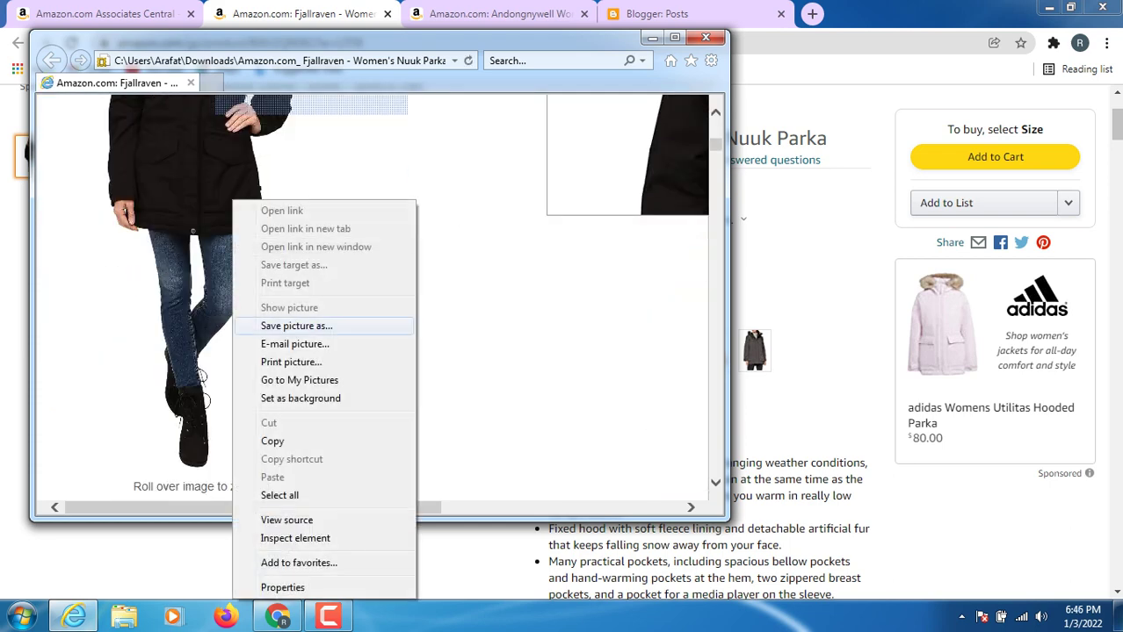
click(296, 326)
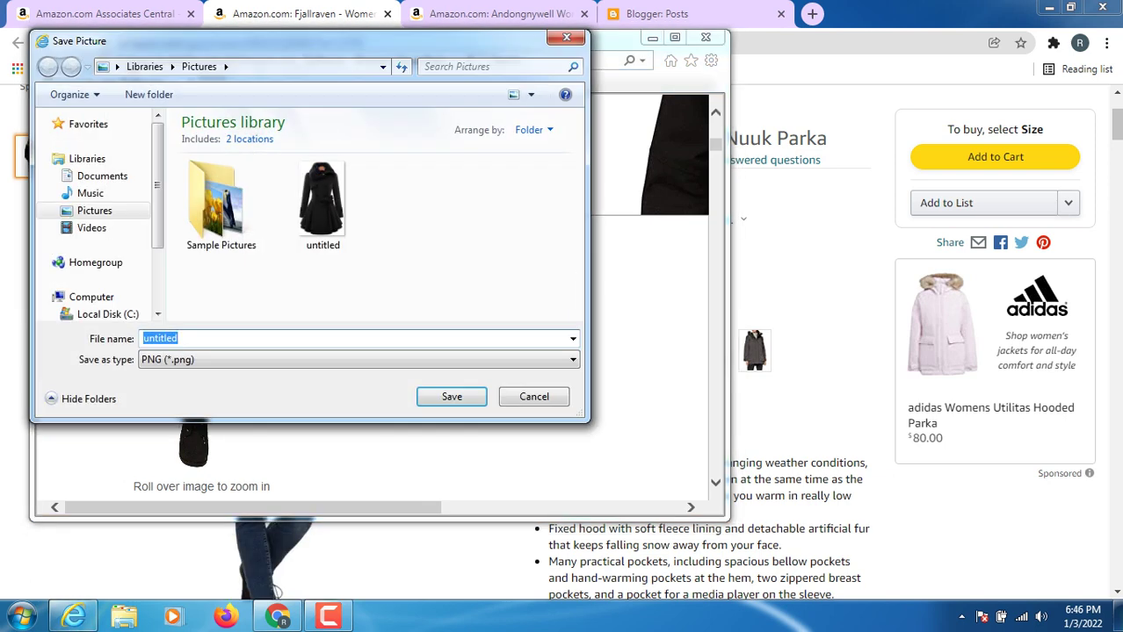
key(Return)
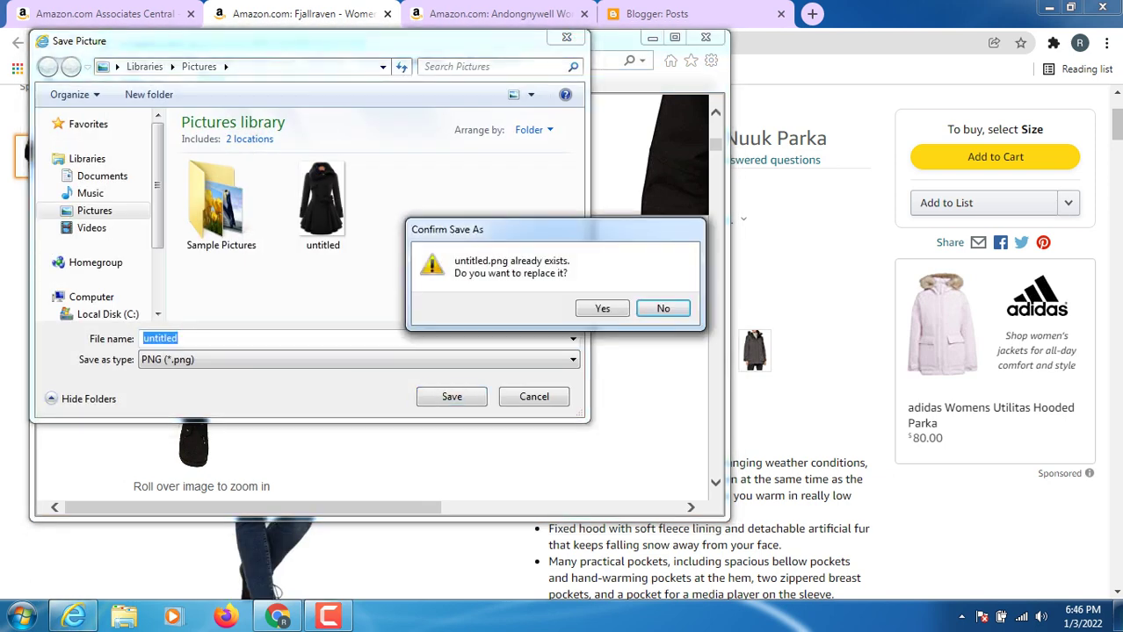
key(Left)
key(Return)
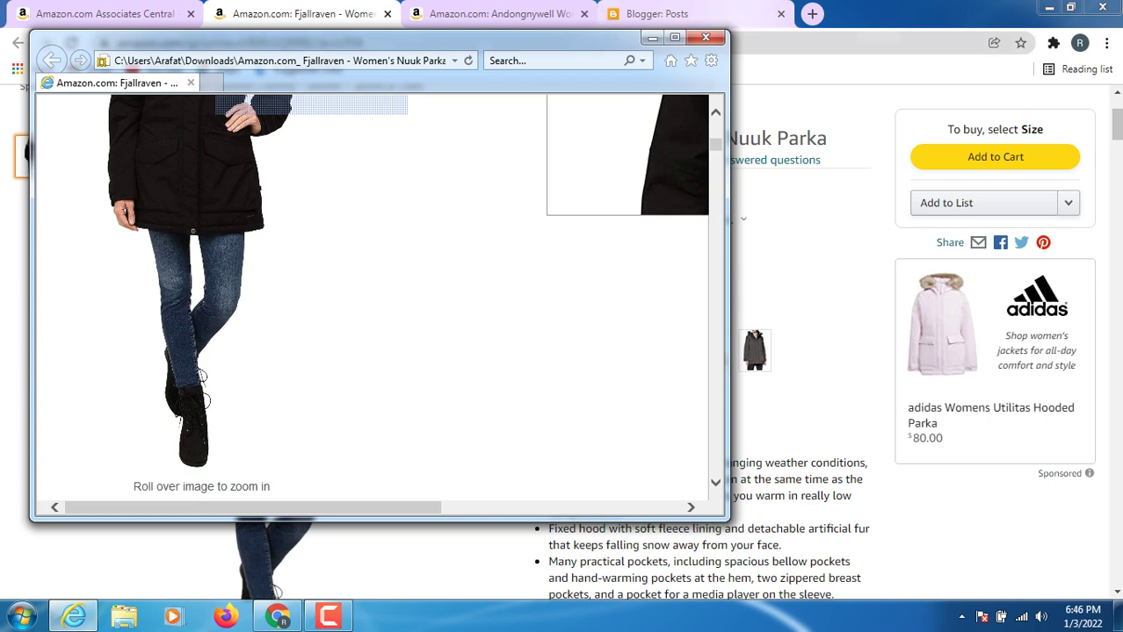
click(705, 36)
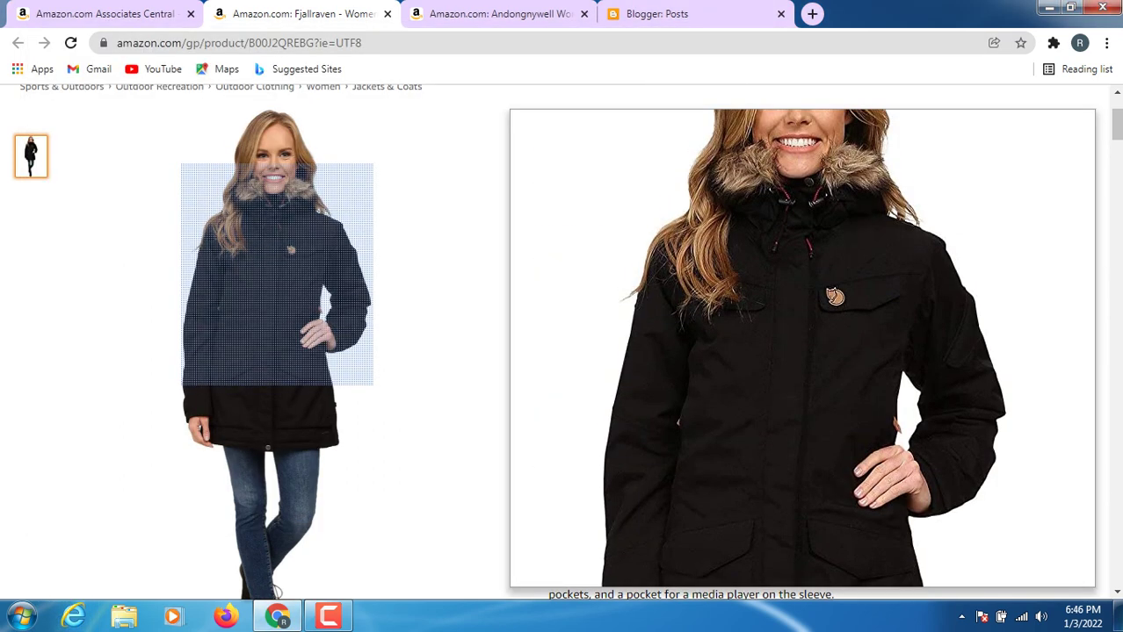
scroll(276, 276, up, 2)
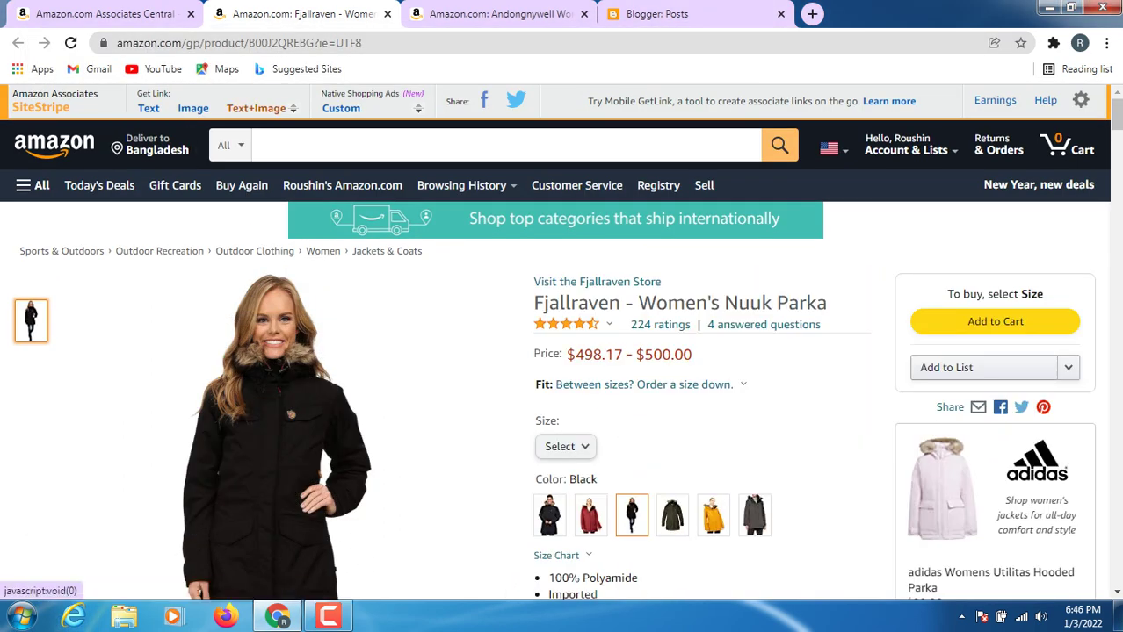
- Copy the parka's product name from Amazon and create a new Blogger post titled "Fjallraven - Women's Nuuk Parka"
key(ctrl+4)
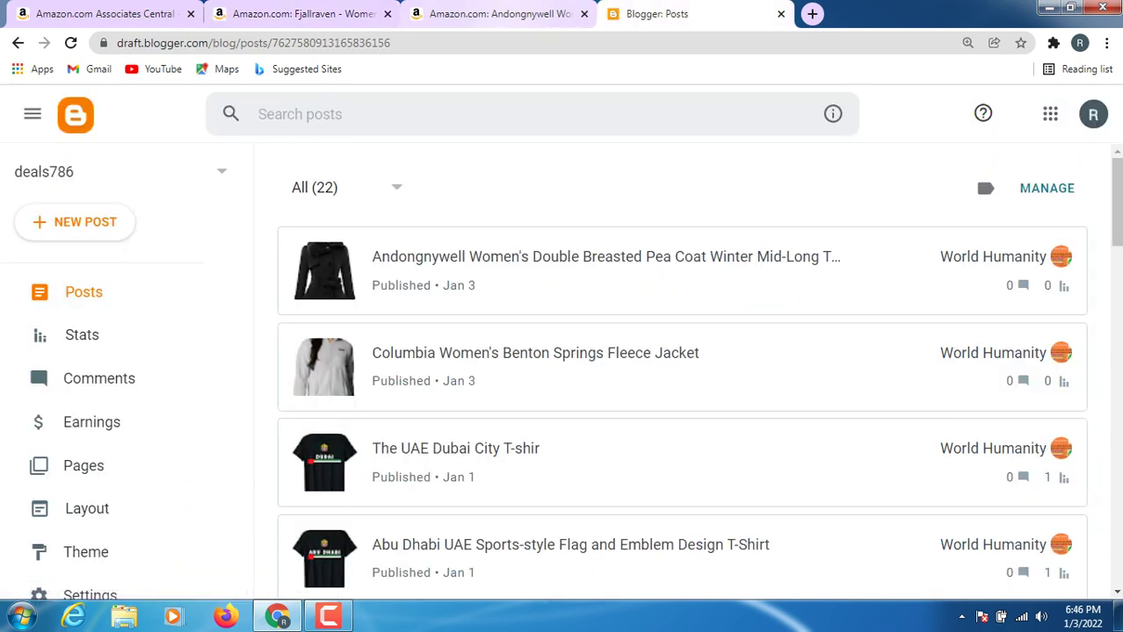
key(ctrl+3)
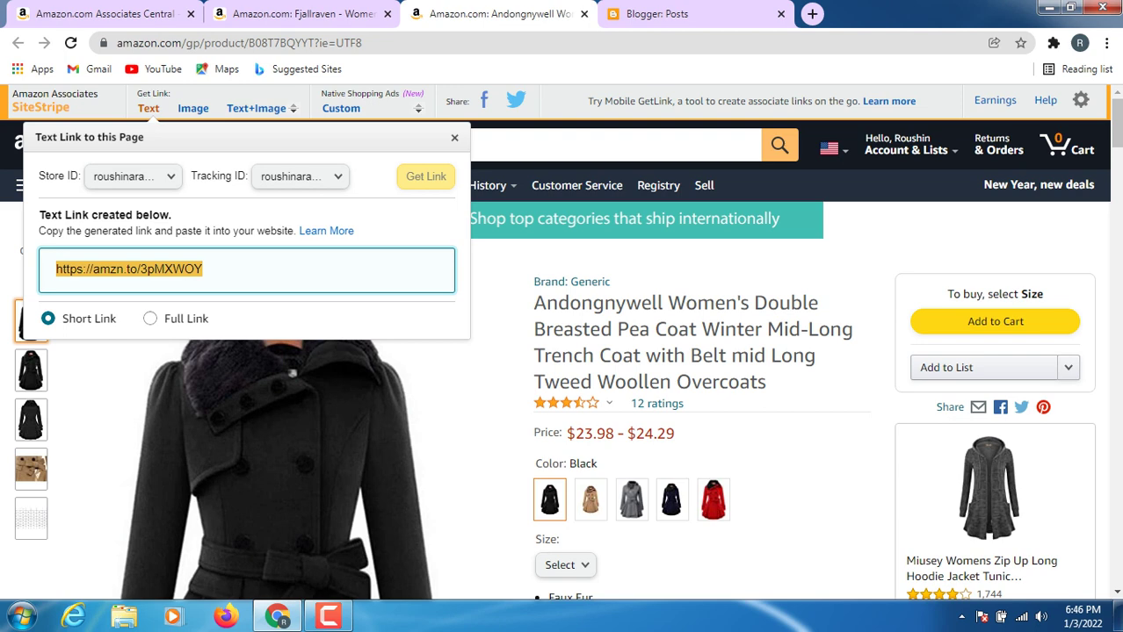
key(ctrl+2)
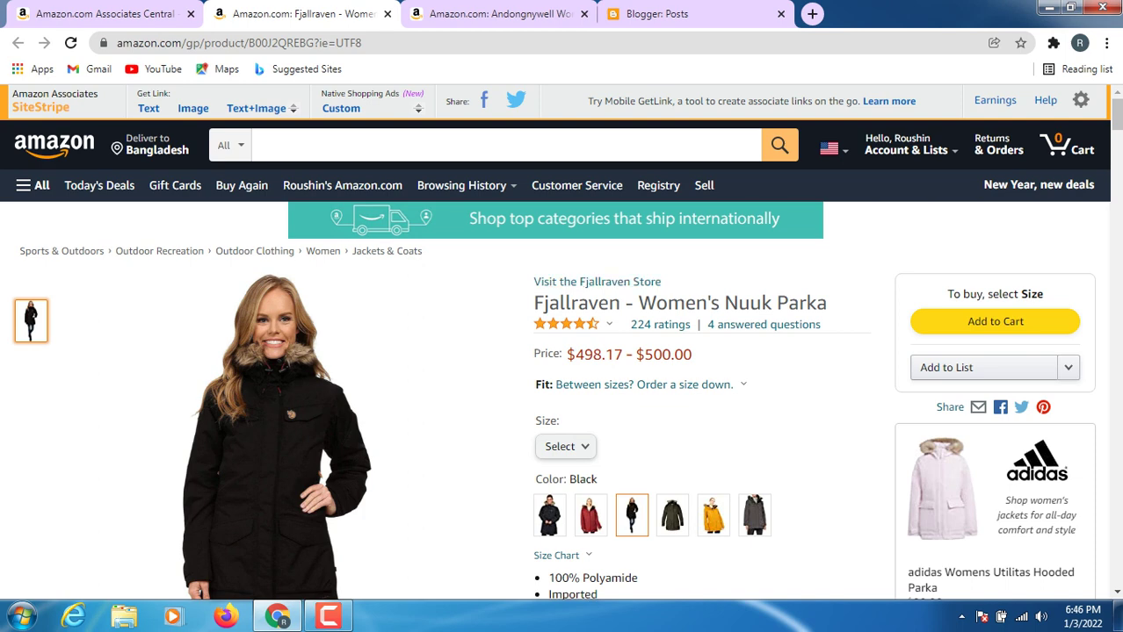
drag(545, 303, 828, 303)
right_click(826, 303)
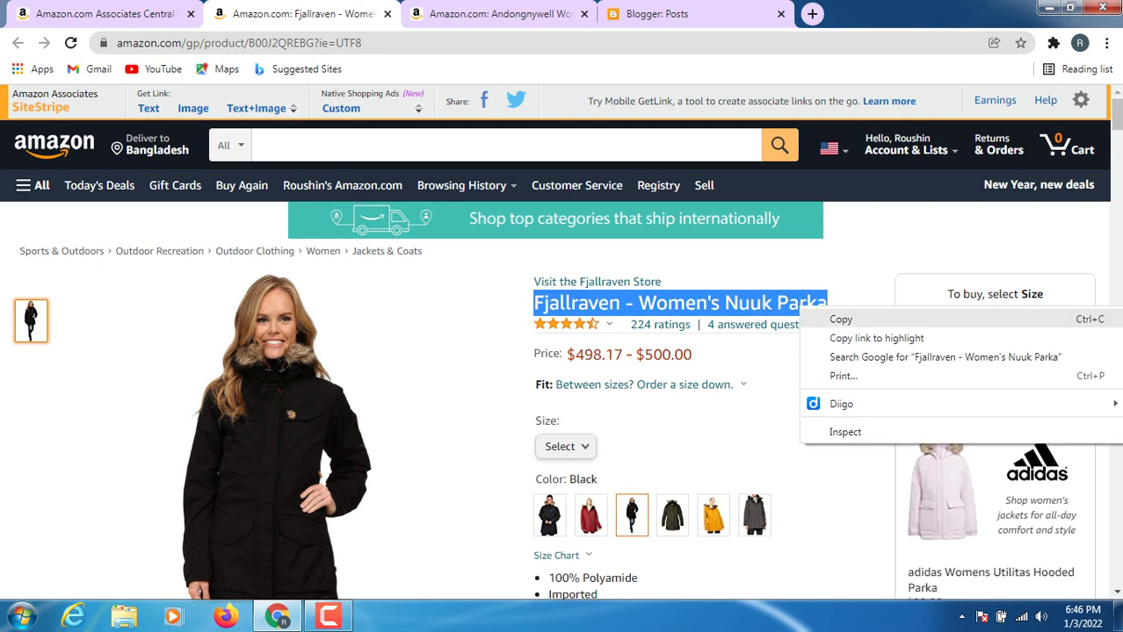
click(841, 320)
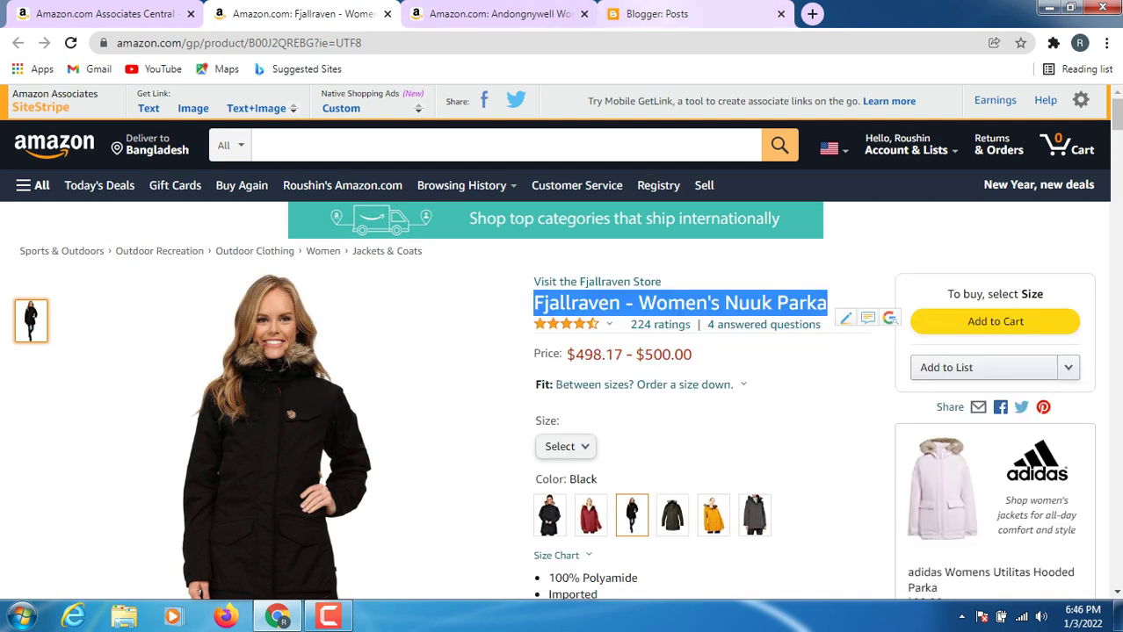
key(ctrl+4)
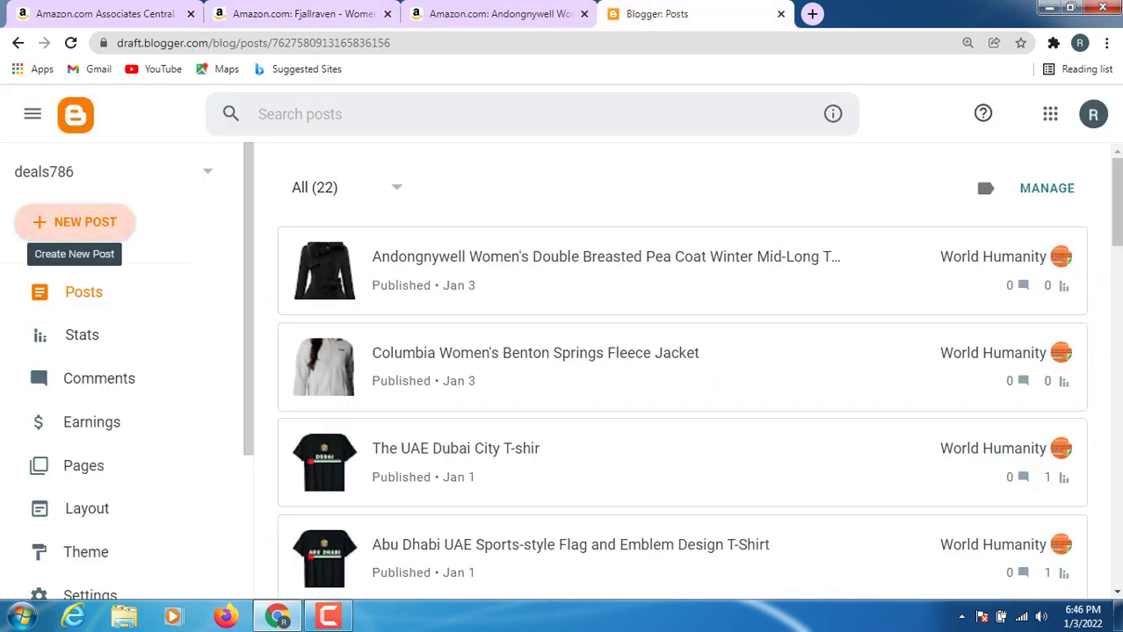
click(77, 222)
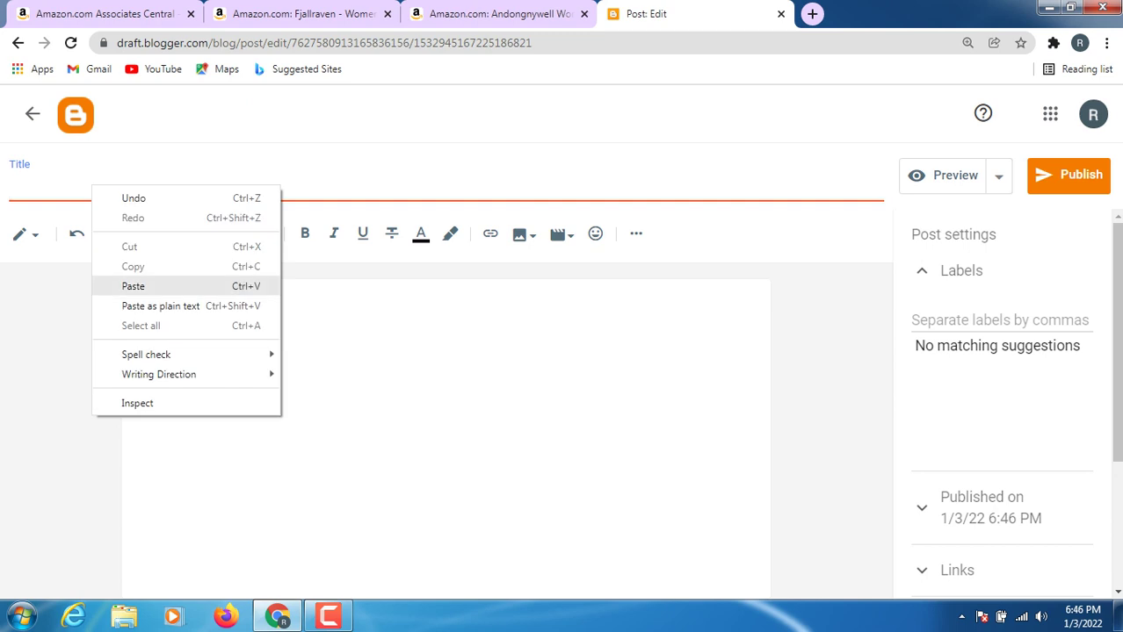
click(133, 286)
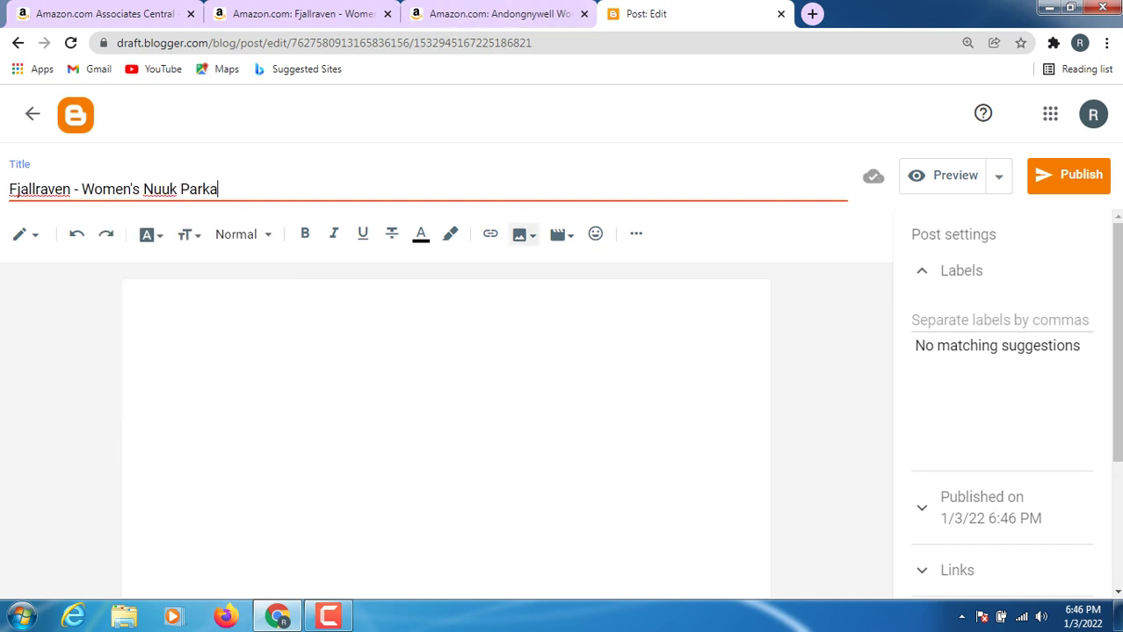
- Upload the untitled picture from the Pictures library and insert it into the body of the post
click(523, 234)
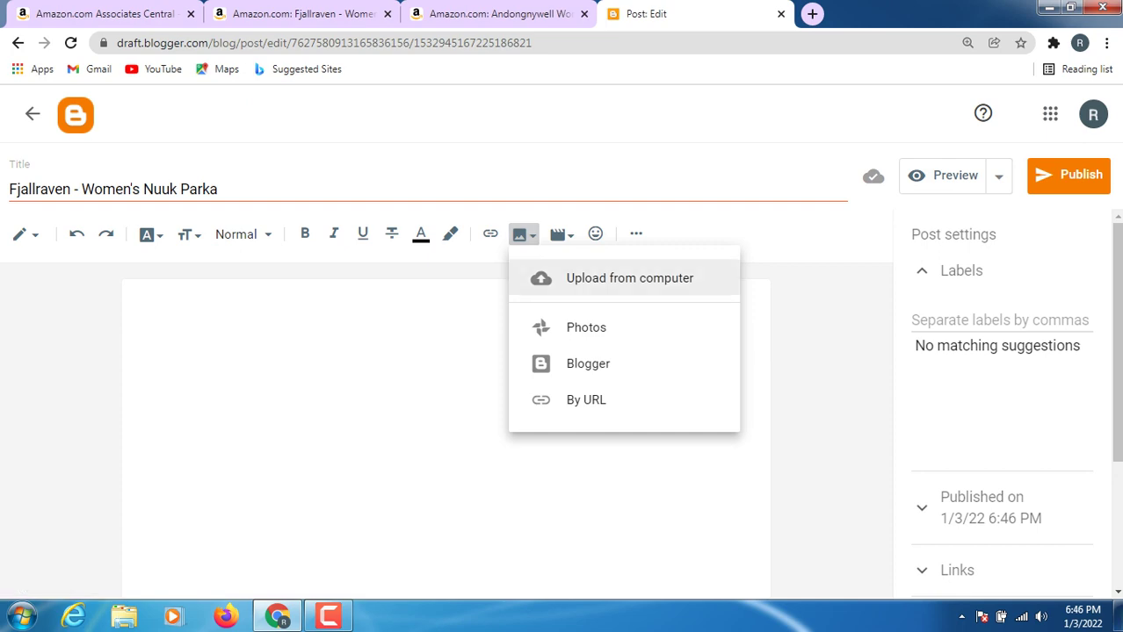
click(592, 277)
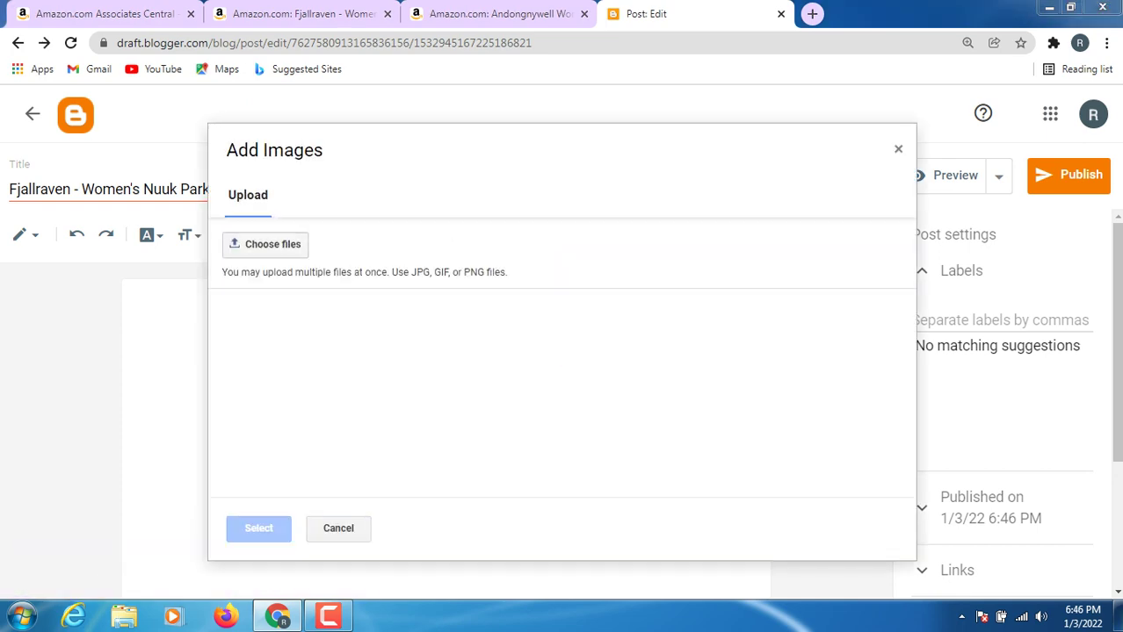
click(265, 245)
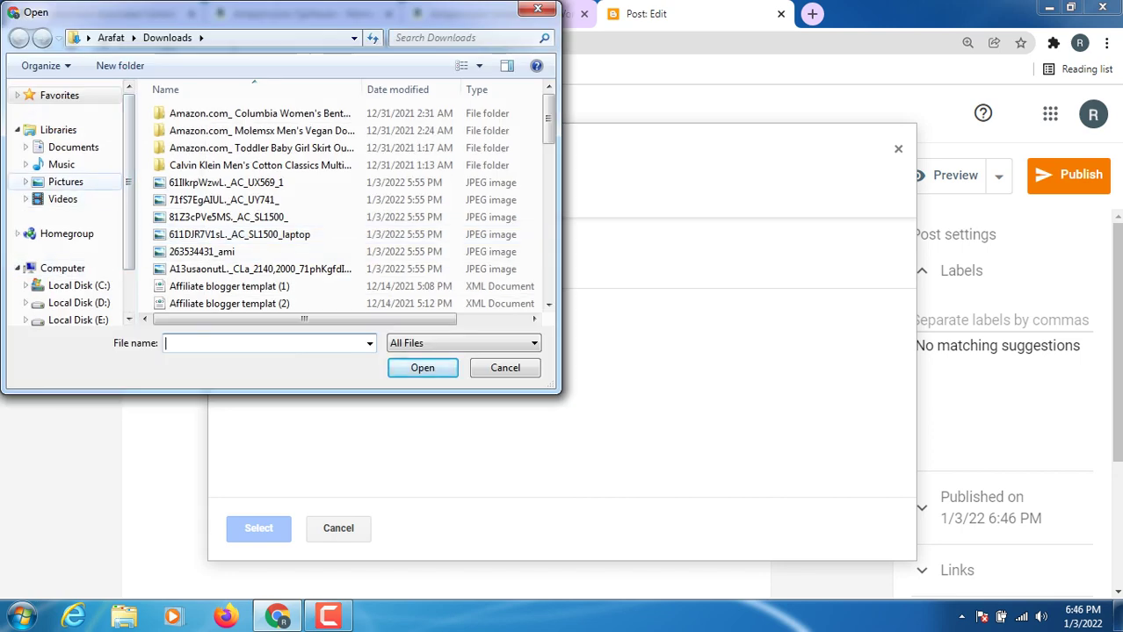
click(66, 181)
click(293, 176)
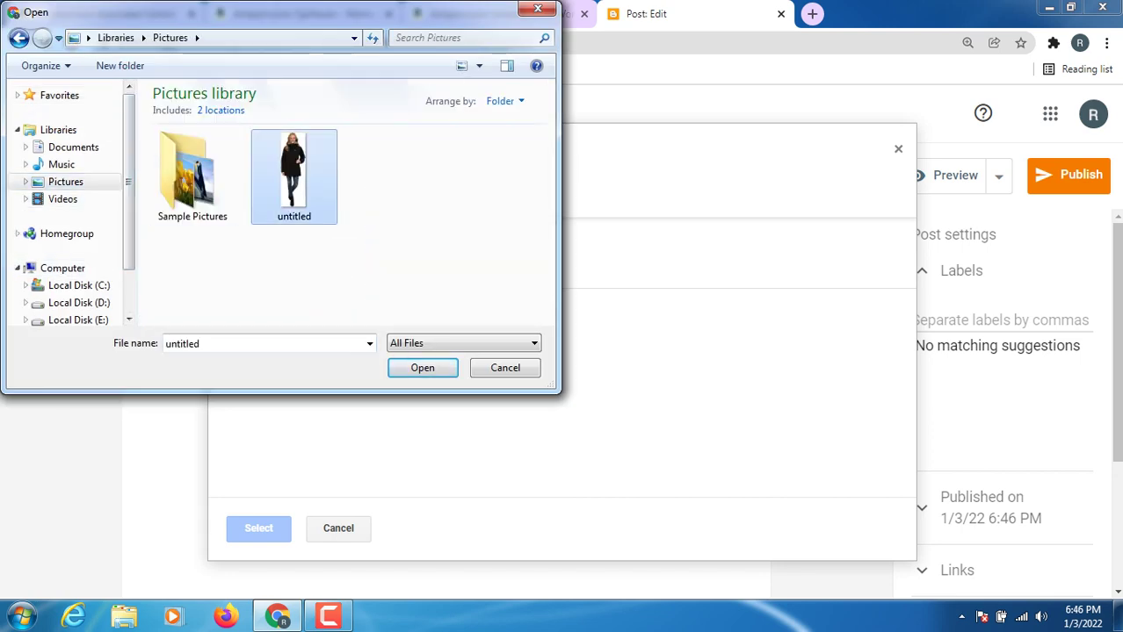
click(422, 367)
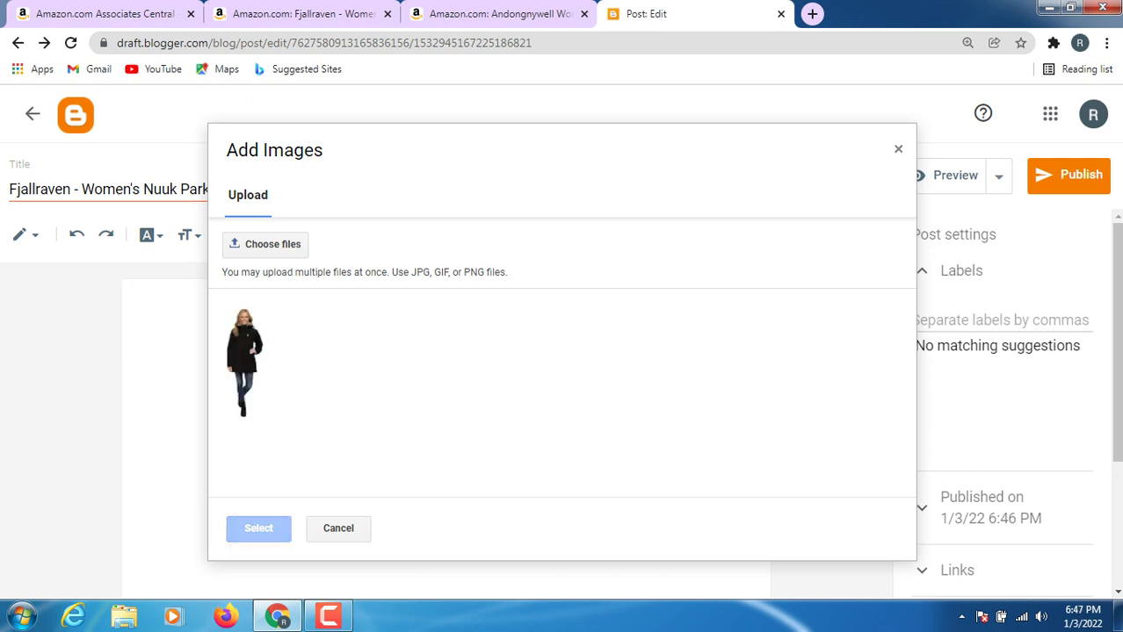
click(245, 363)
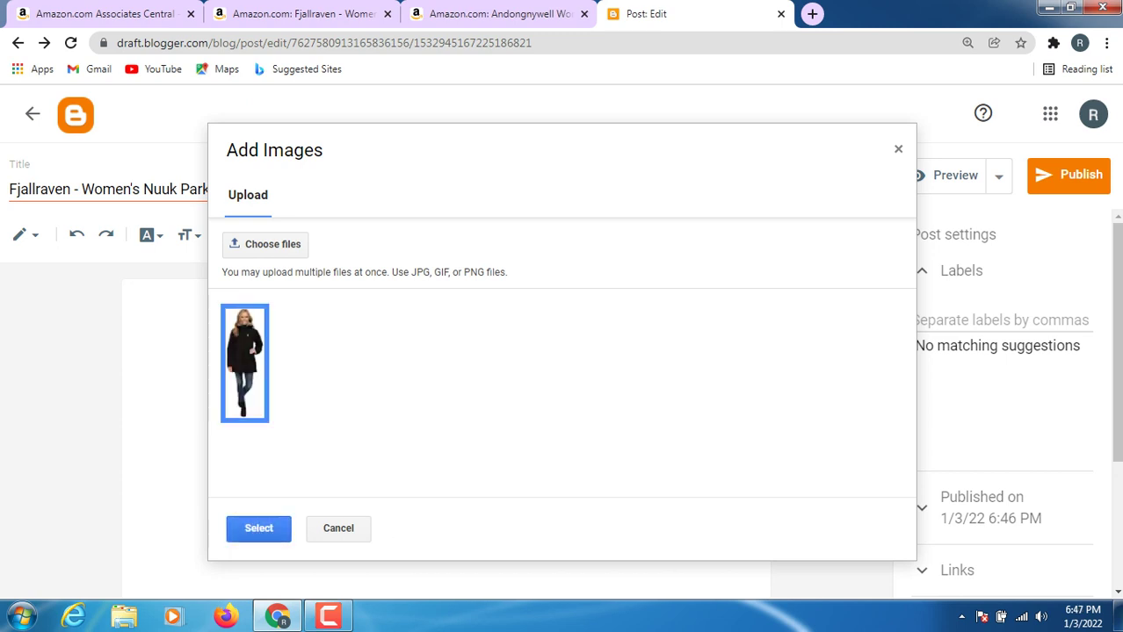
click(258, 528)
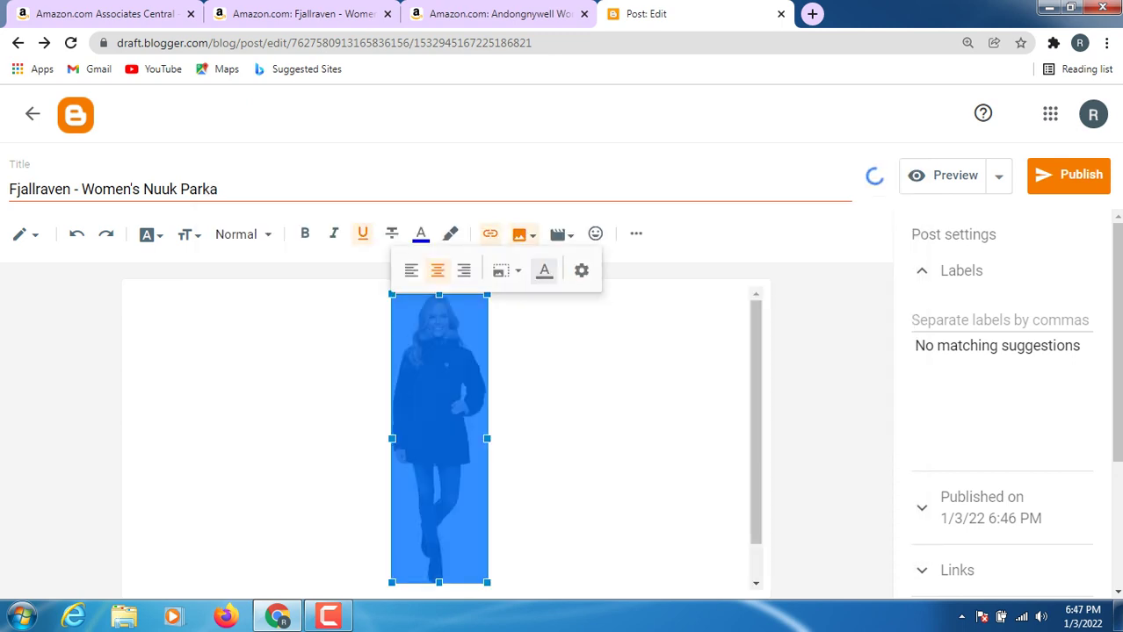
- Set the inserted image's title text to "Fjallraven - Women's Nuuk Parka"
click(581, 270)
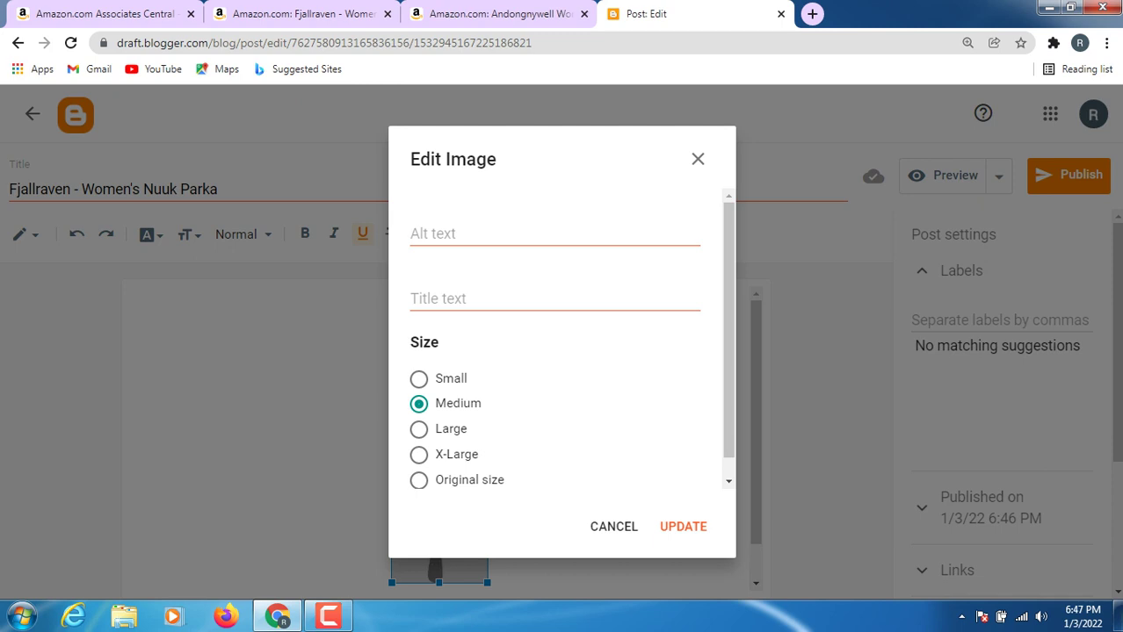
click(479, 299)
right_click(479, 297)
click(514, 397)
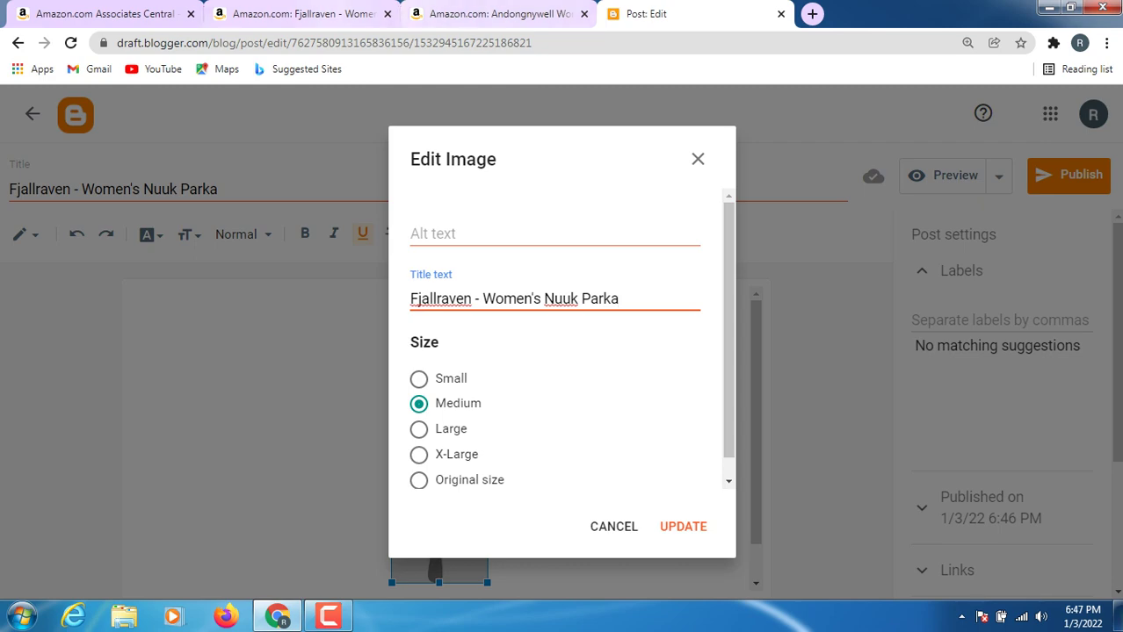
- Copy the short affiliate text link from the parka's Amazon page, enter it as the image's alt text, and update the image
key(ctrl+2)
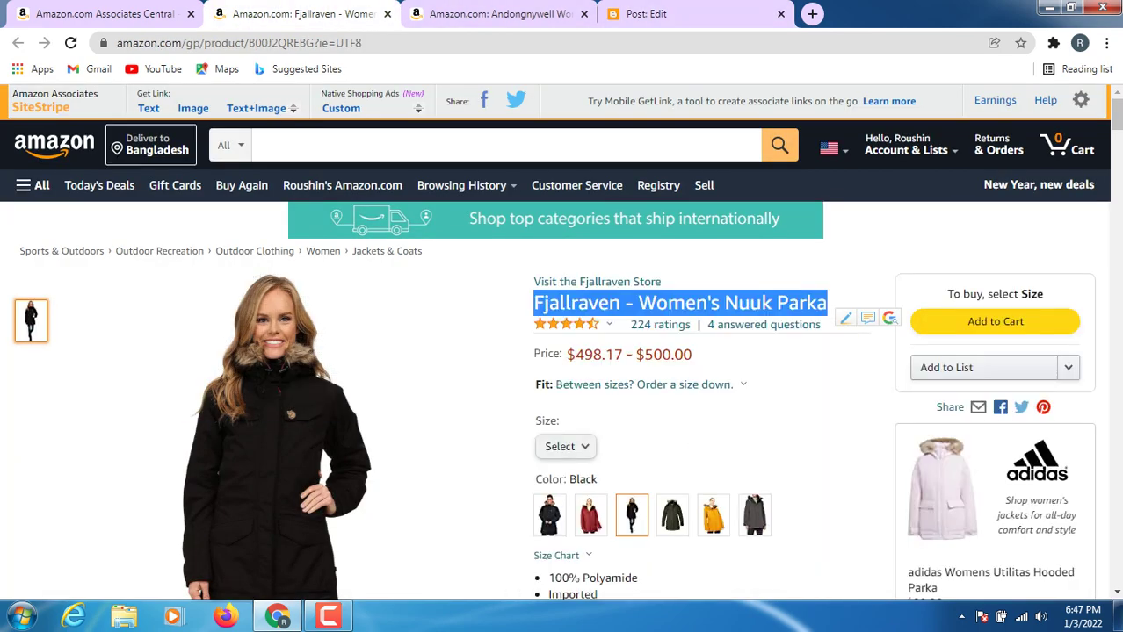
click(148, 108)
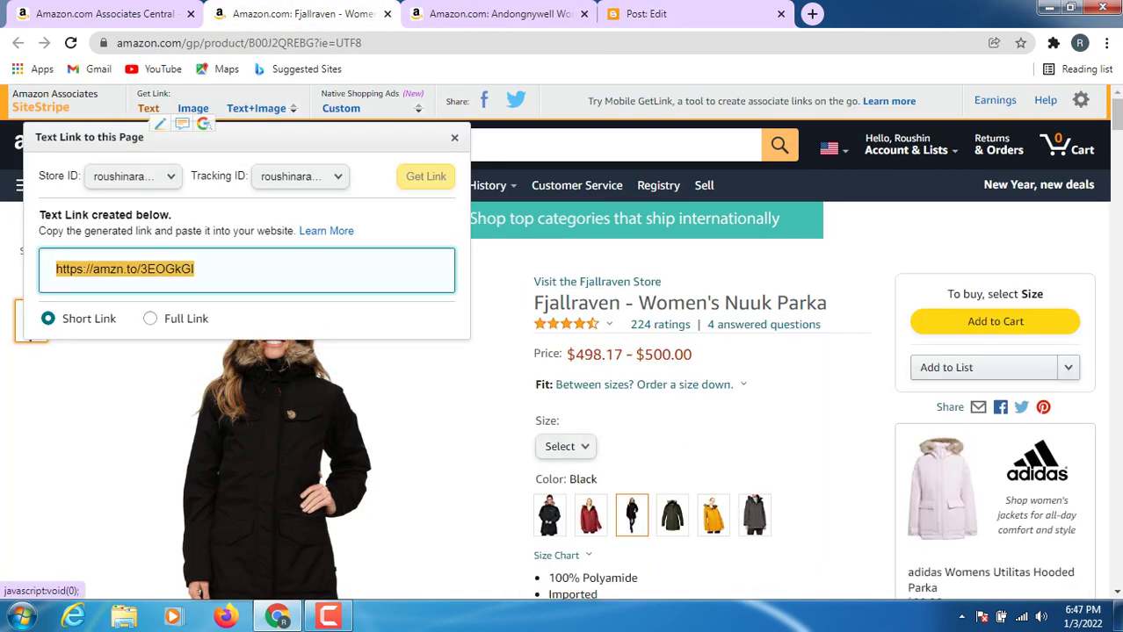
right_click(203, 264)
click(245, 275)
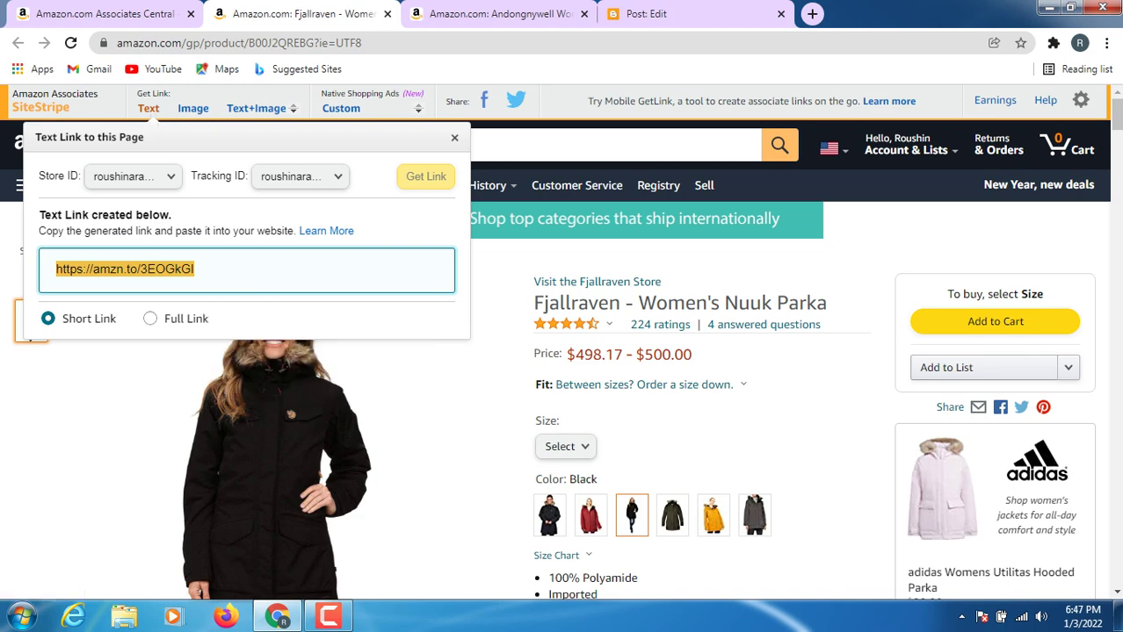
click(645, 13)
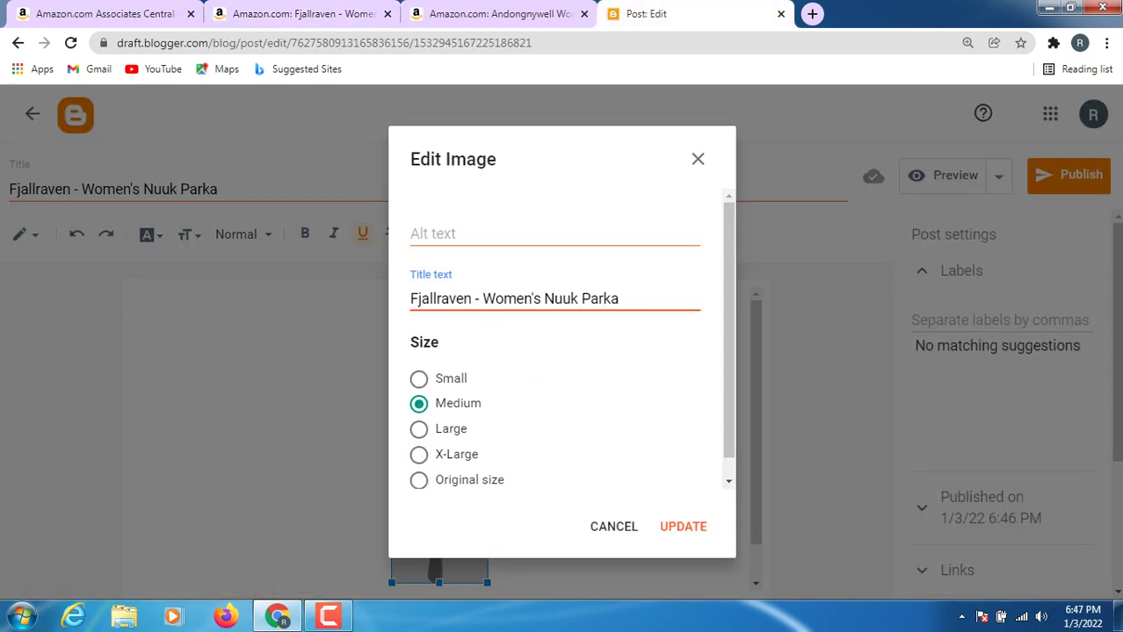
click(467, 233)
right_click(467, 230)
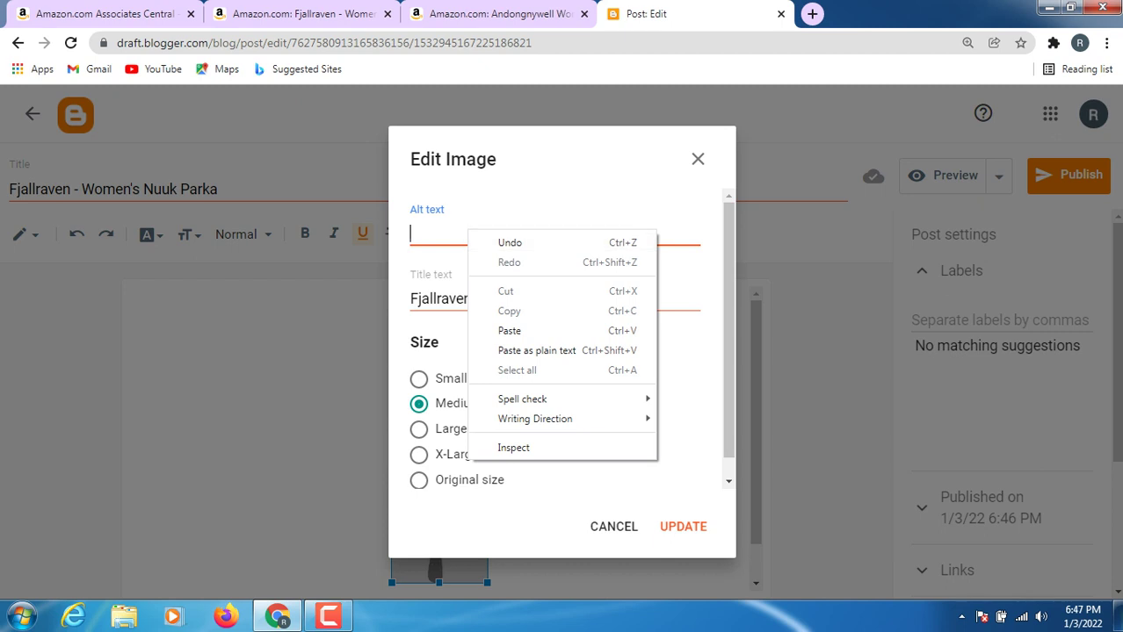
click(509, 330)
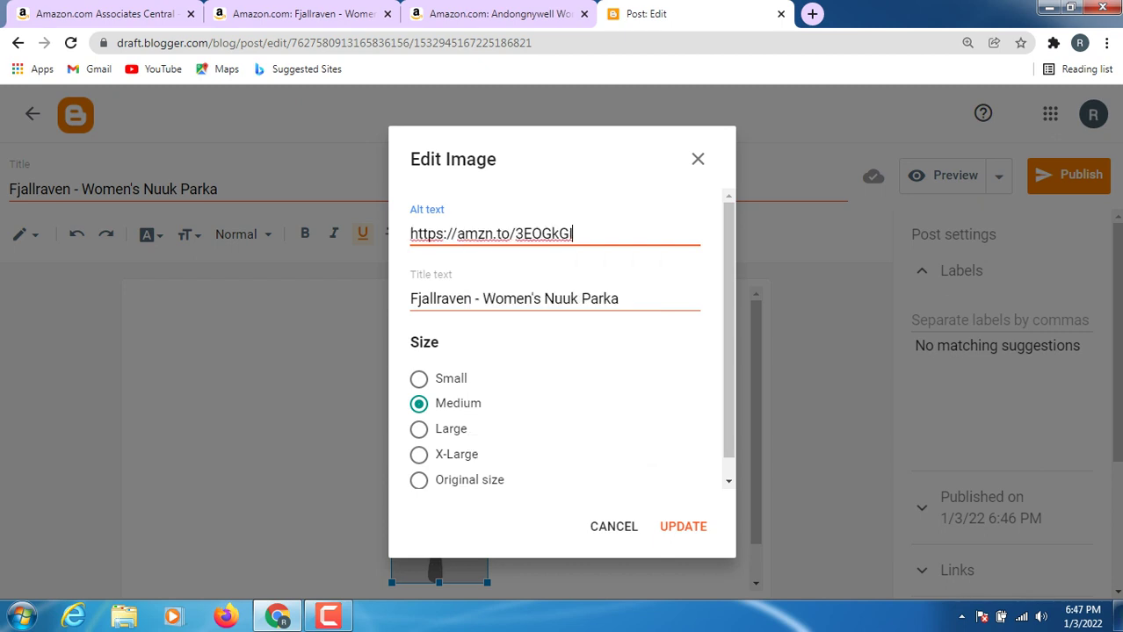
click(682, 527)
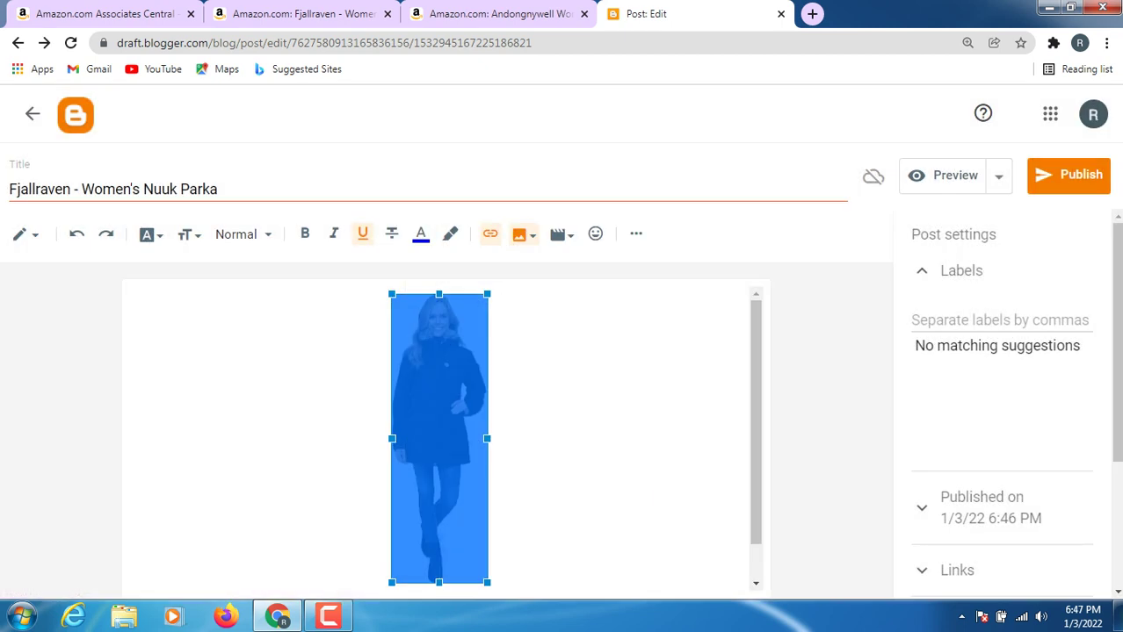
- Copy the parka's feature bullet list, from "100% Polyamide" to the sleeve cuffs line, from Amazon and paste it below the image in the Blogger post
scroll(439, 430, down, 1)
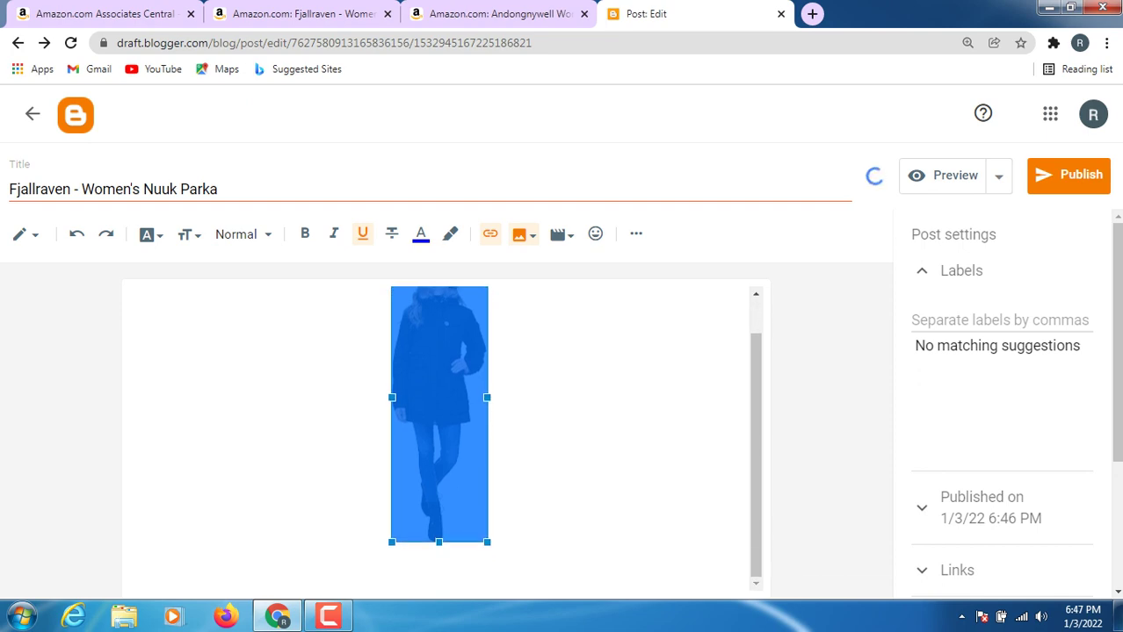
click(303, 13)
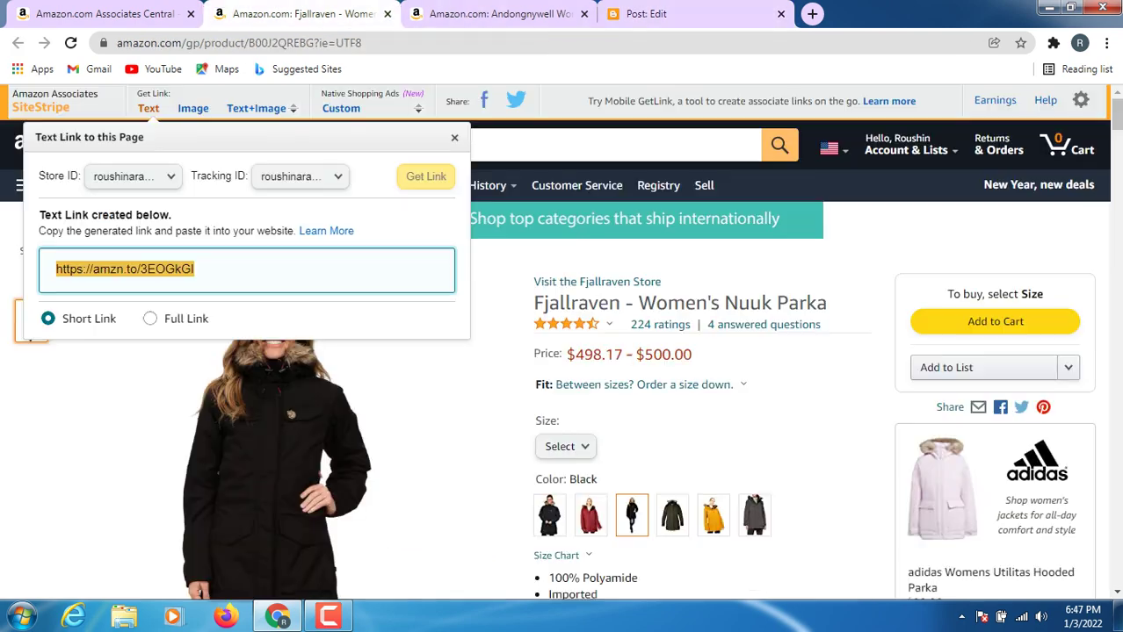
scroll(275, 350, down, 5)
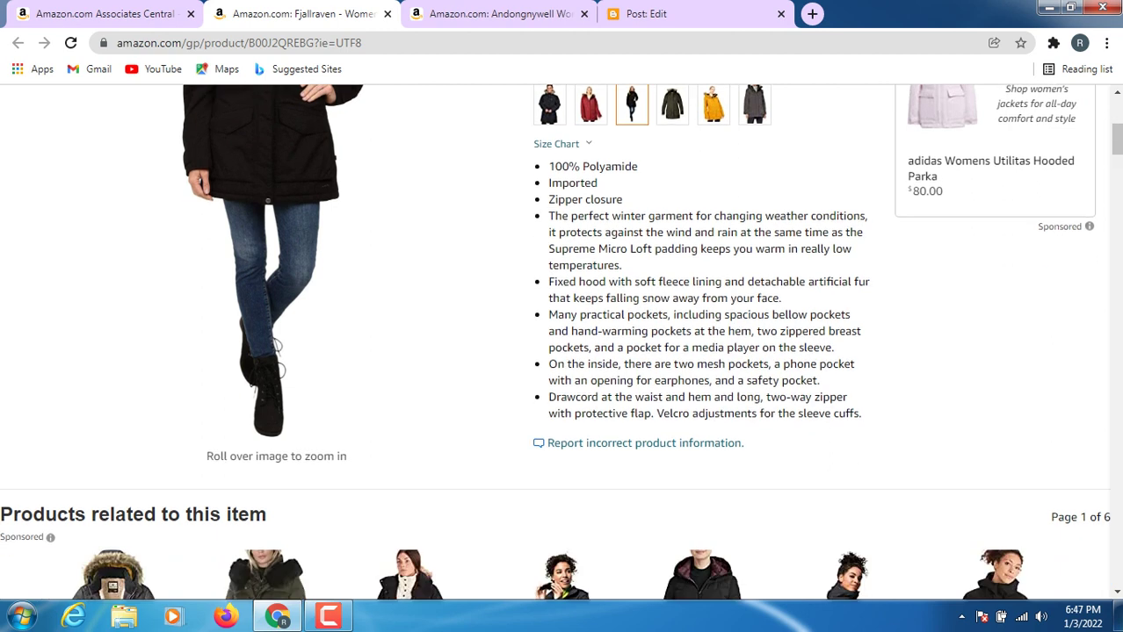
drag(547, 166, 861, 414)
right_click(861, 414)
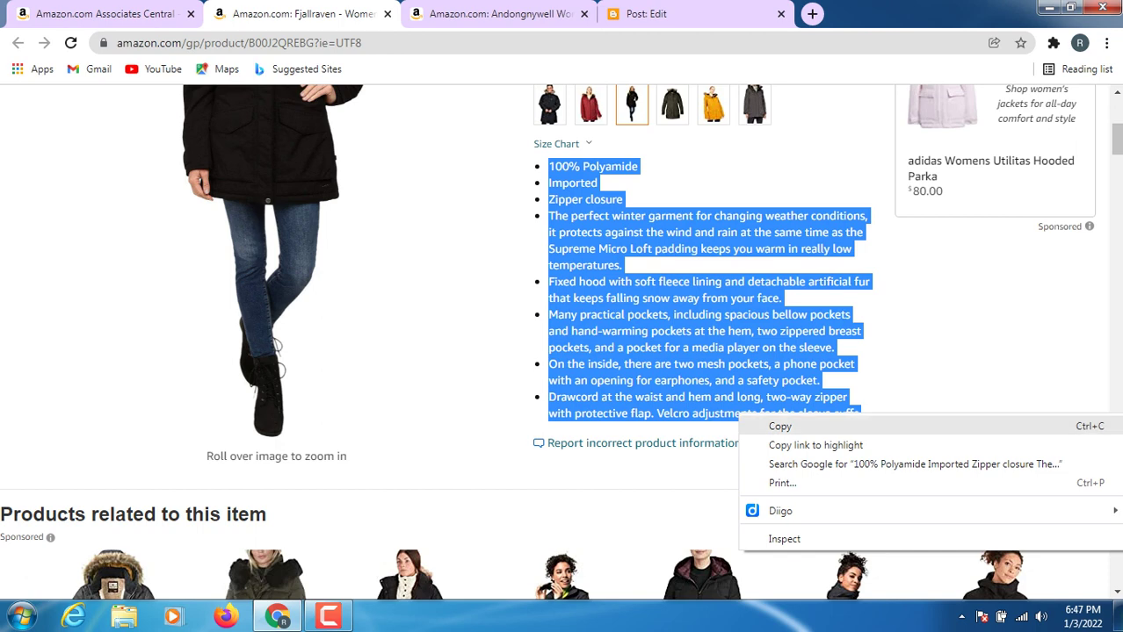
click(780, 426)
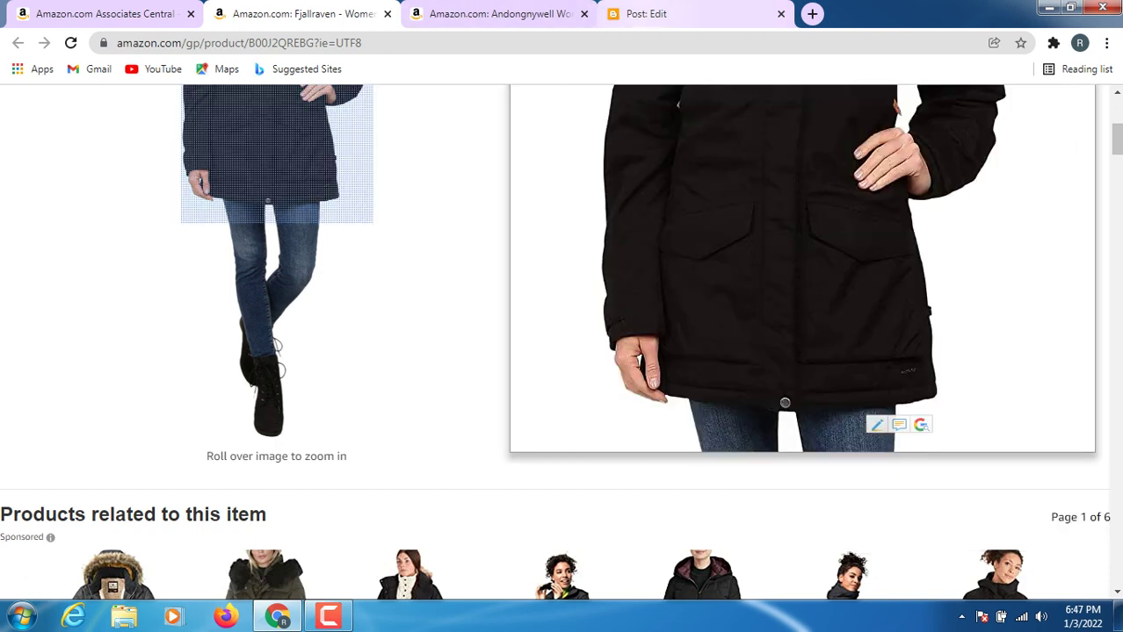
click(646, 13)
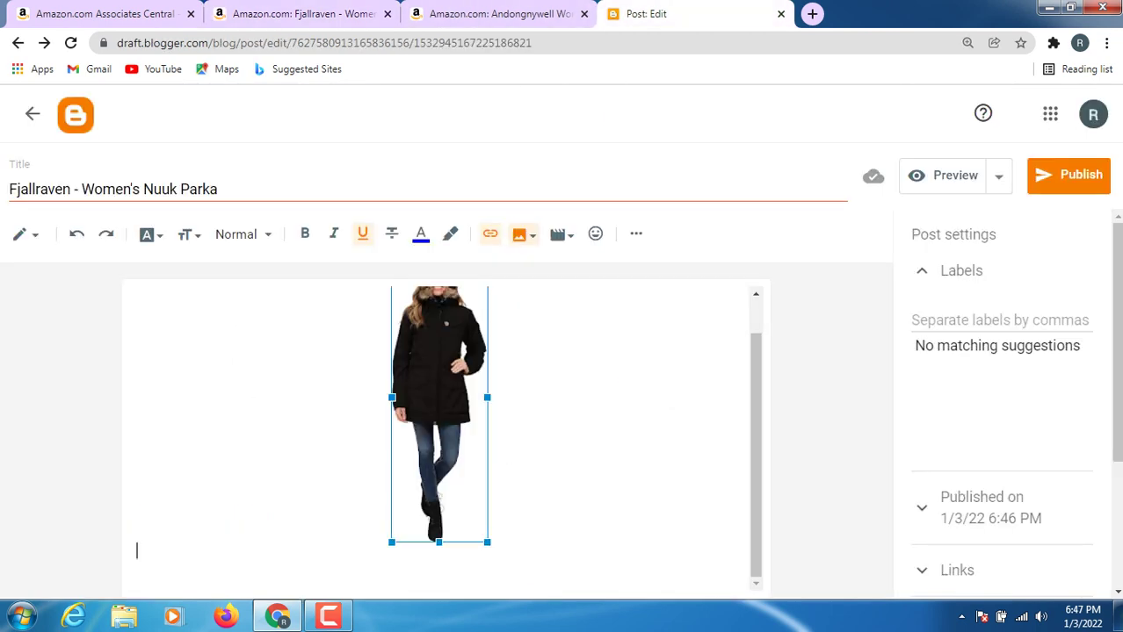
right_click(434, 327)
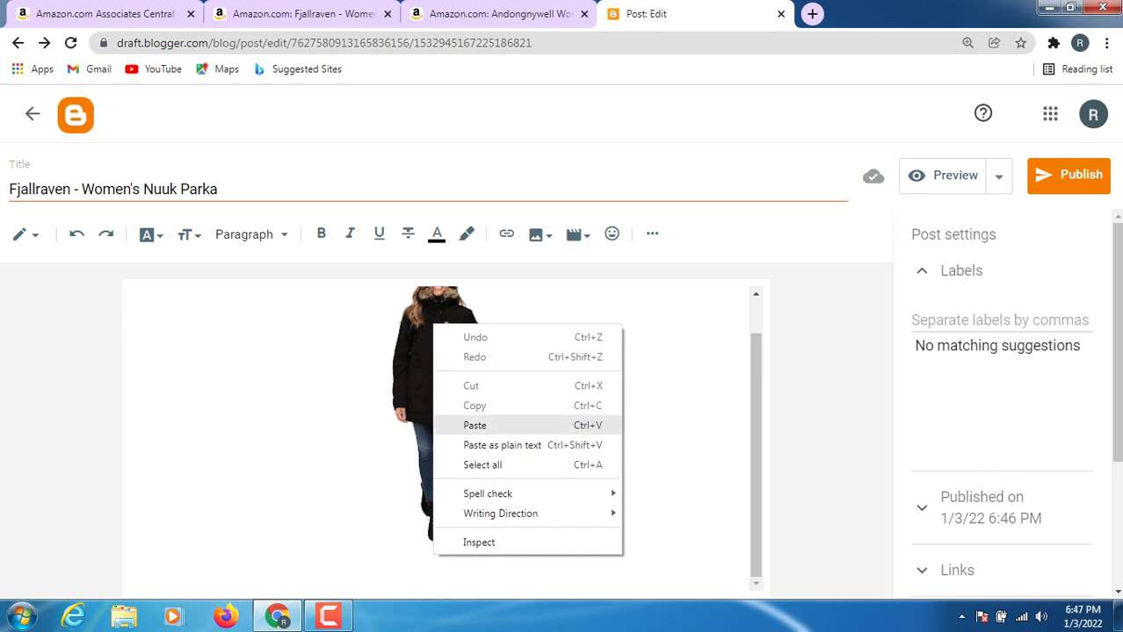
click(479, 425)
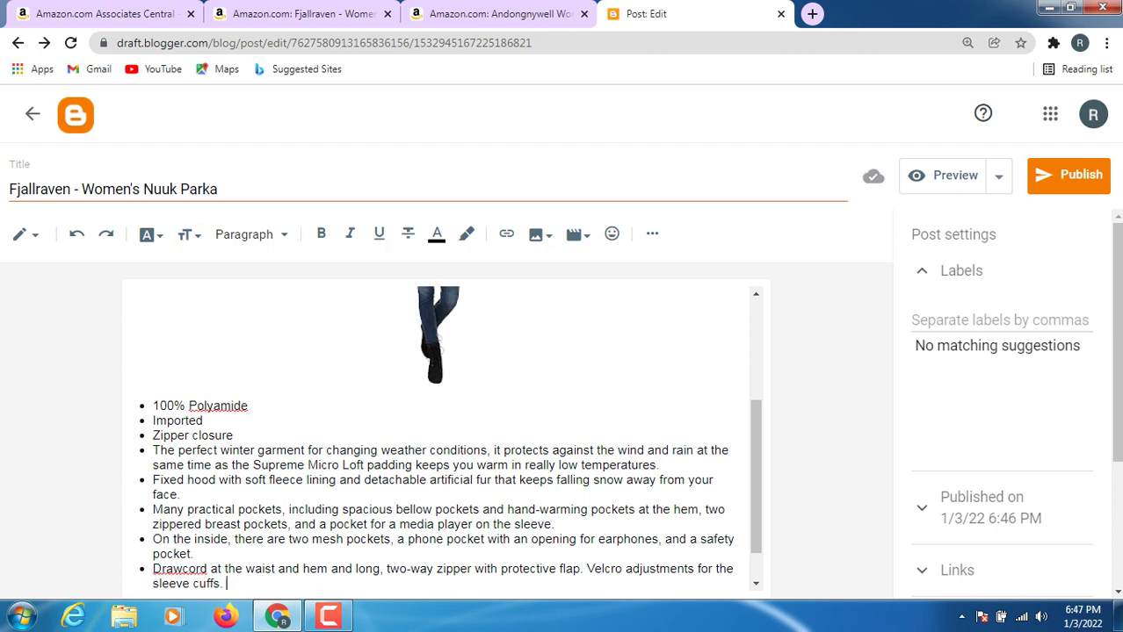
- Upload the amzn-buy-now-btn picture from the Downloads folder and insert it below the feature list
click(537, 234)
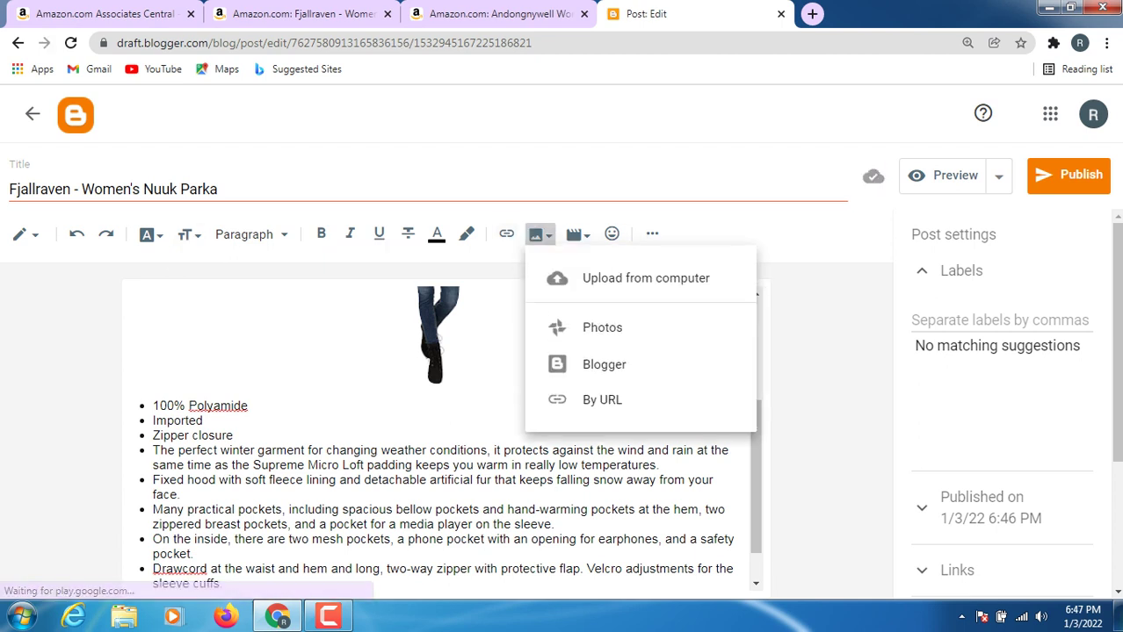
click(615, 278)
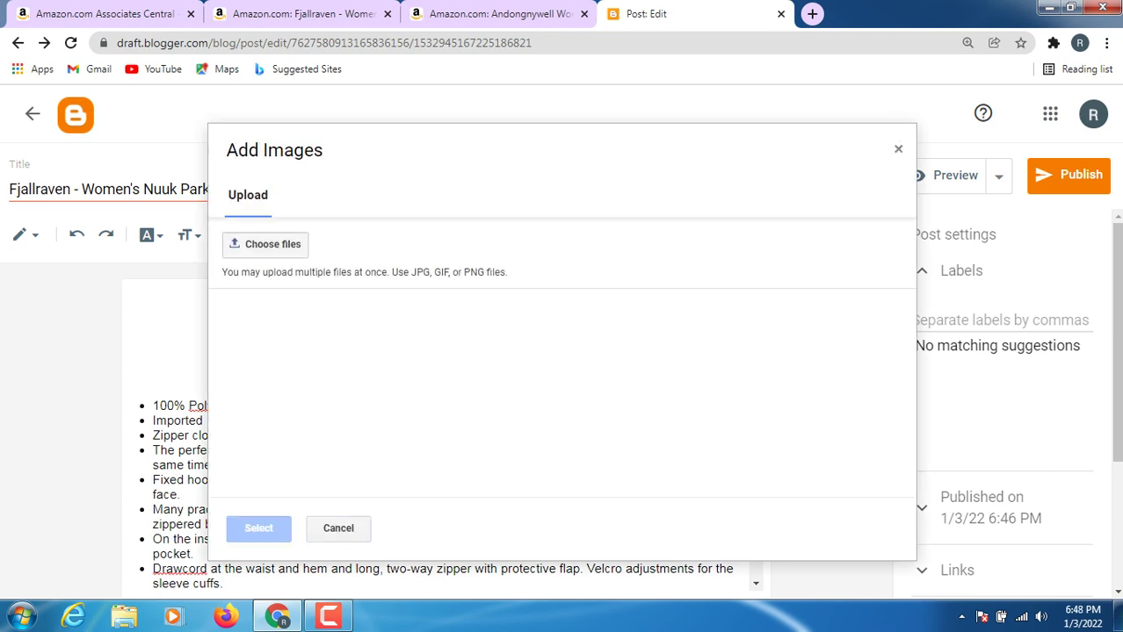
click(264, 245)
click(59, 95)
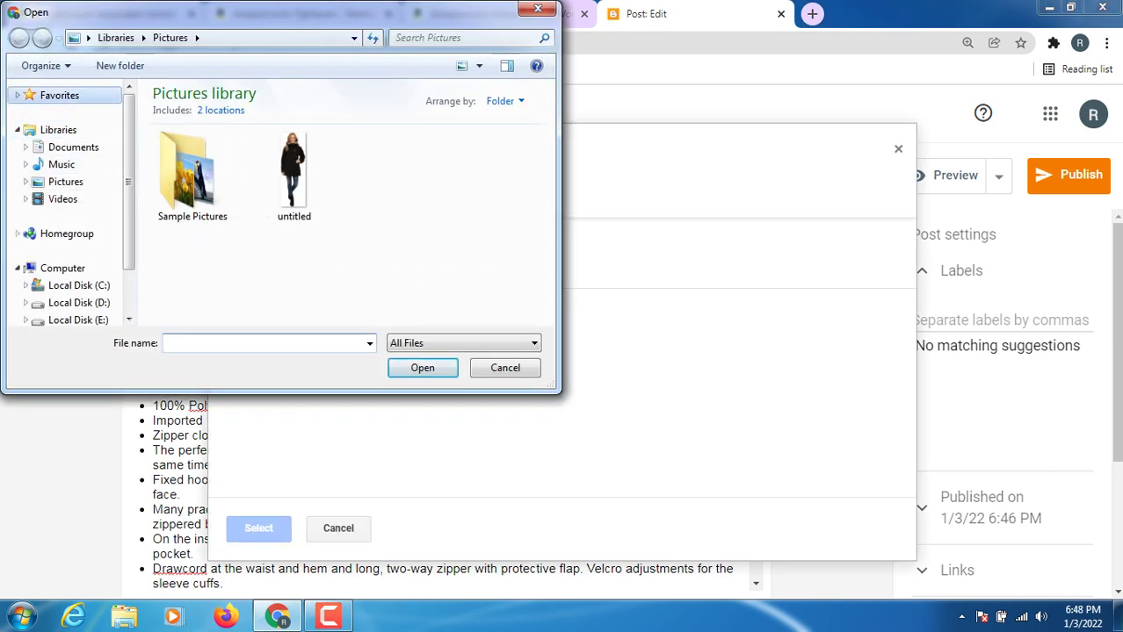
click(264, 154)
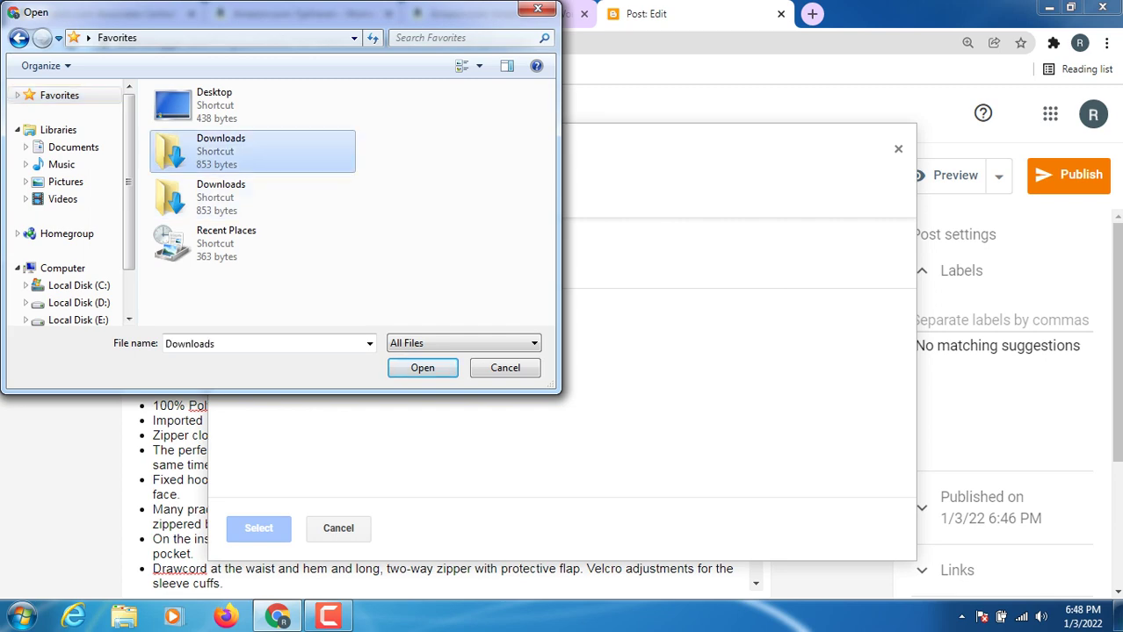
right_click(266, 154)
click(286, 190)
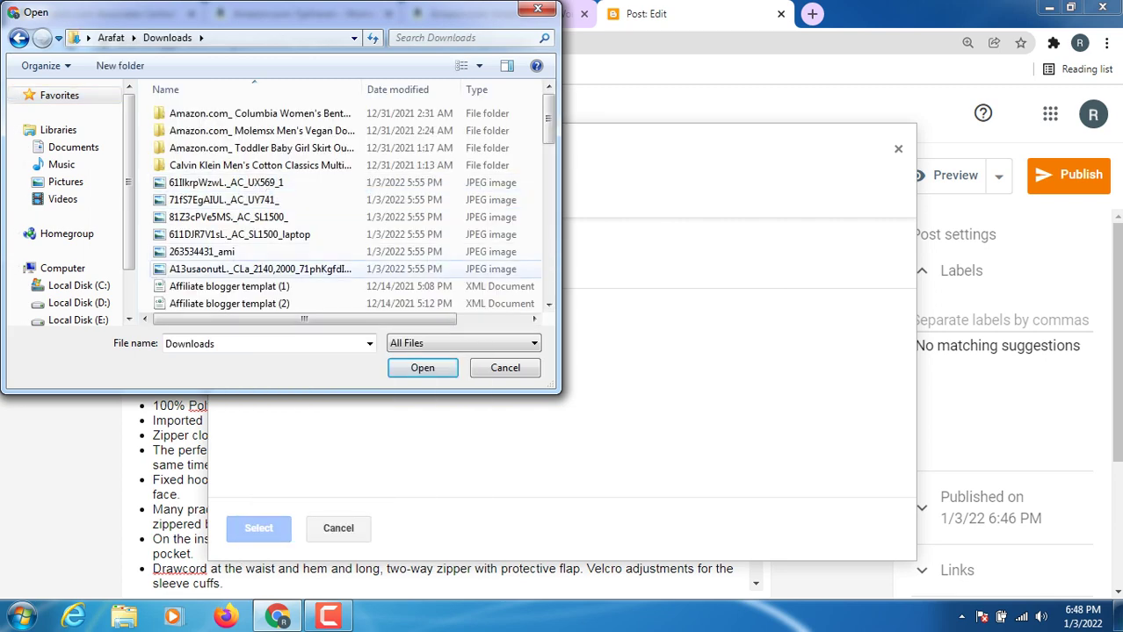
scroll(264, 281, down, 4)
scroll(211, 286, down, 1)
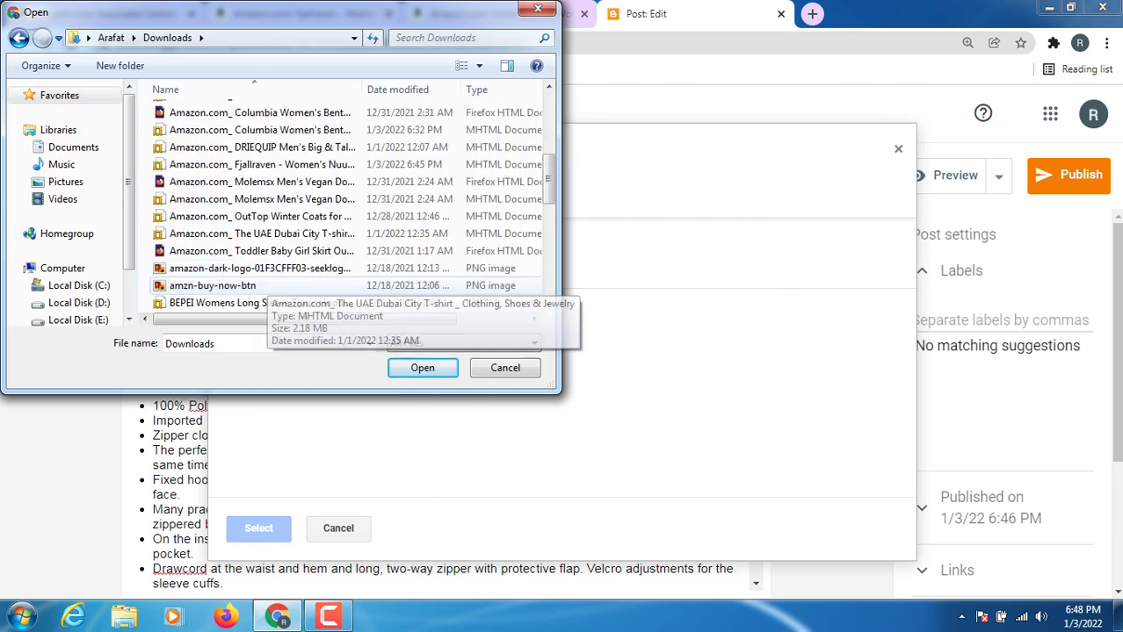
click(210, 286)
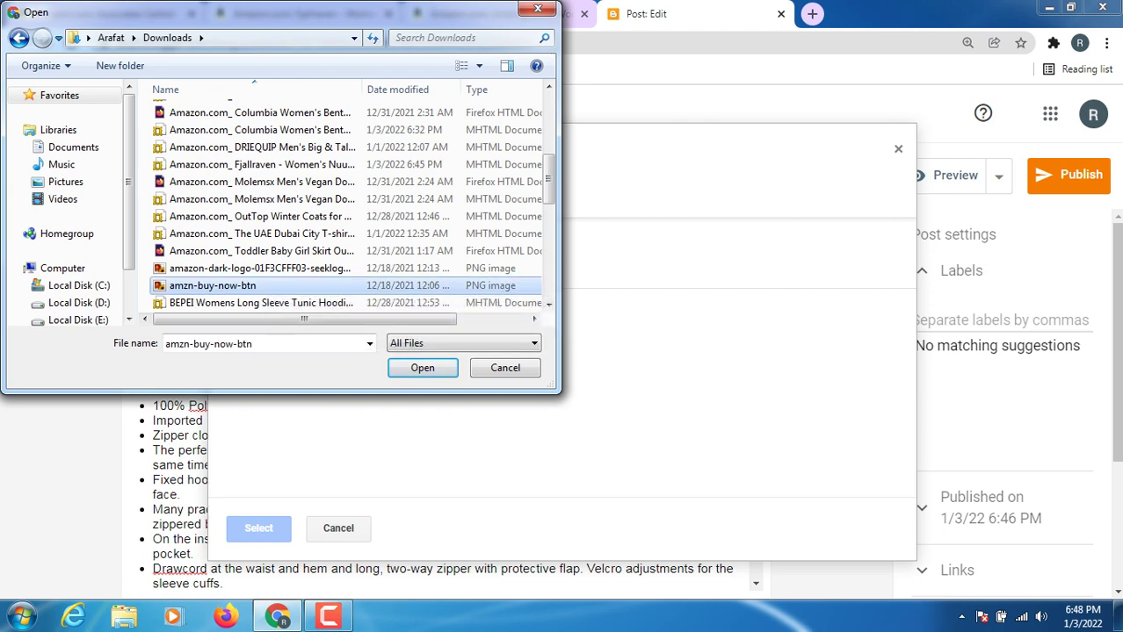
click(421, 367)
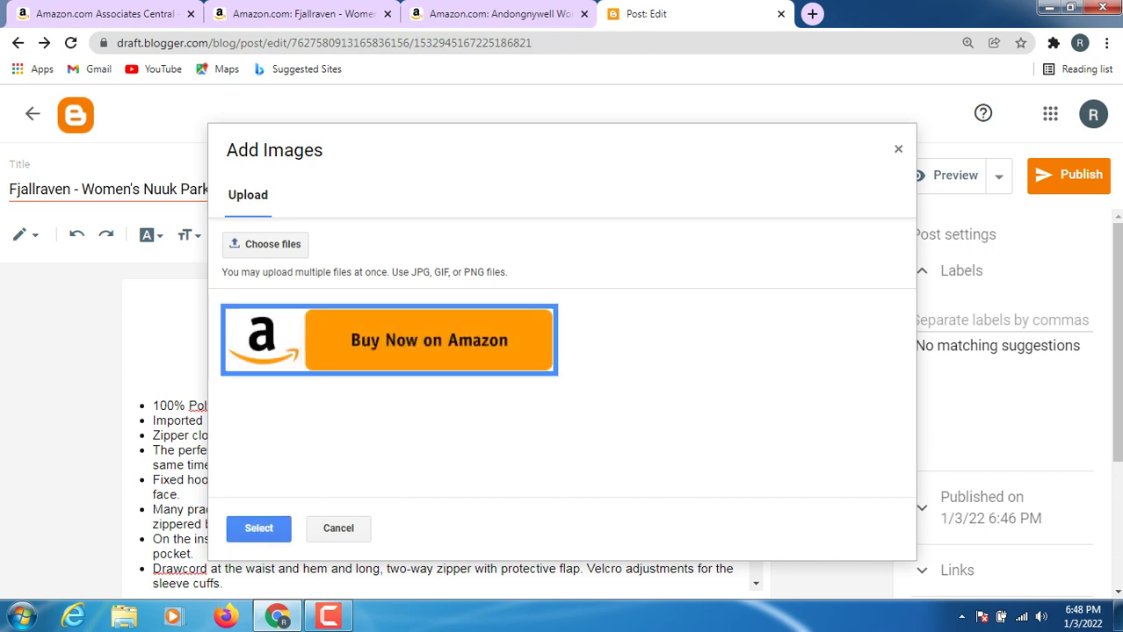
click(258, 527)
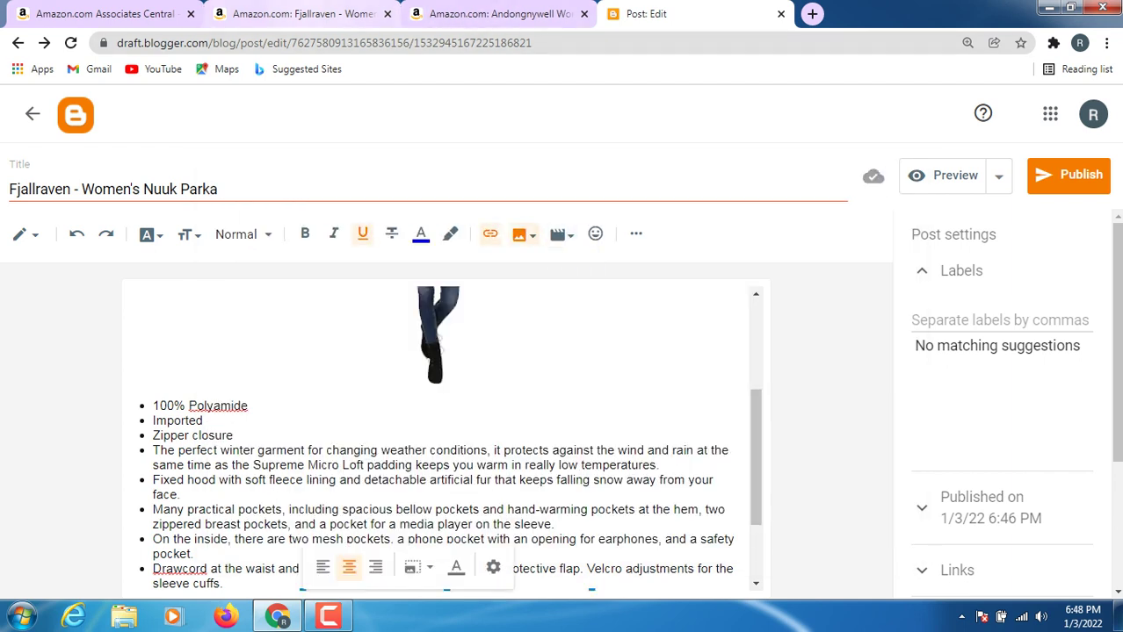
- Copy the parka's product name from Amazon and set the Buy Now image's title text to "Fjallraven - Women's Nuuk Parka"
key(ctrl+2)
scroll(561, 343, up, 5)
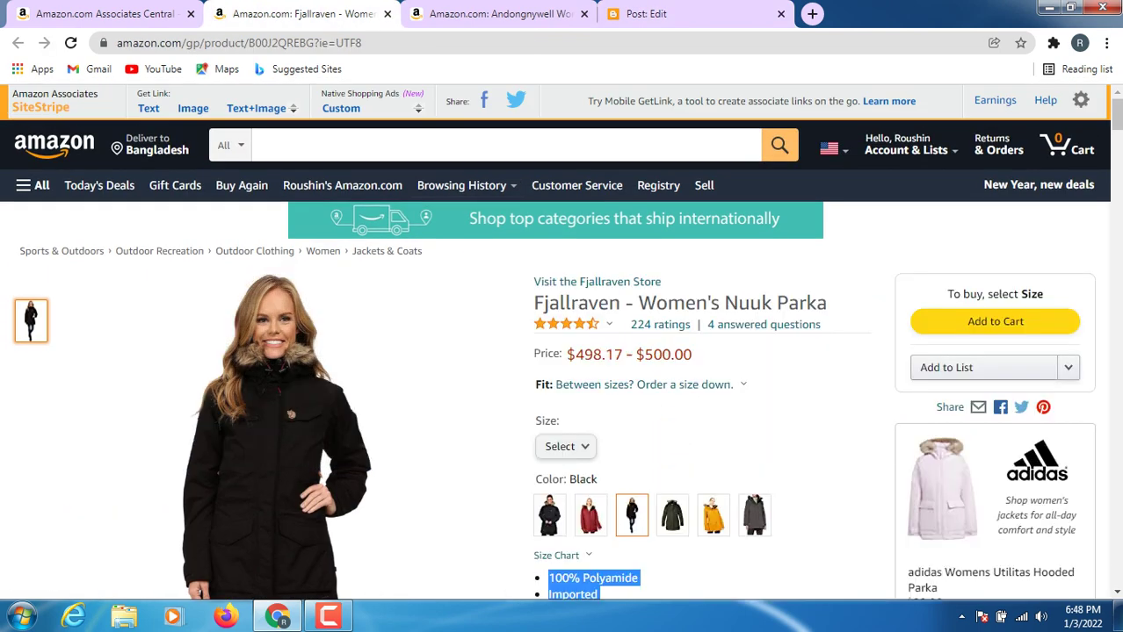
drag(534, 303, 828, 304)
key(ctrl+c)
right_click(800, 310)
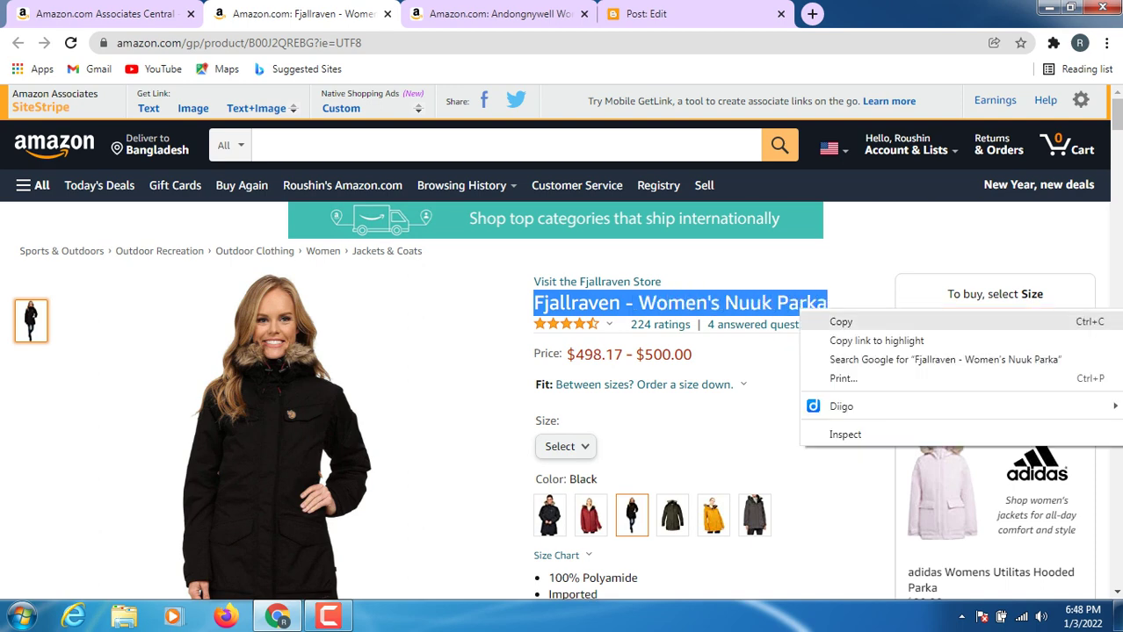
click(887, 322)
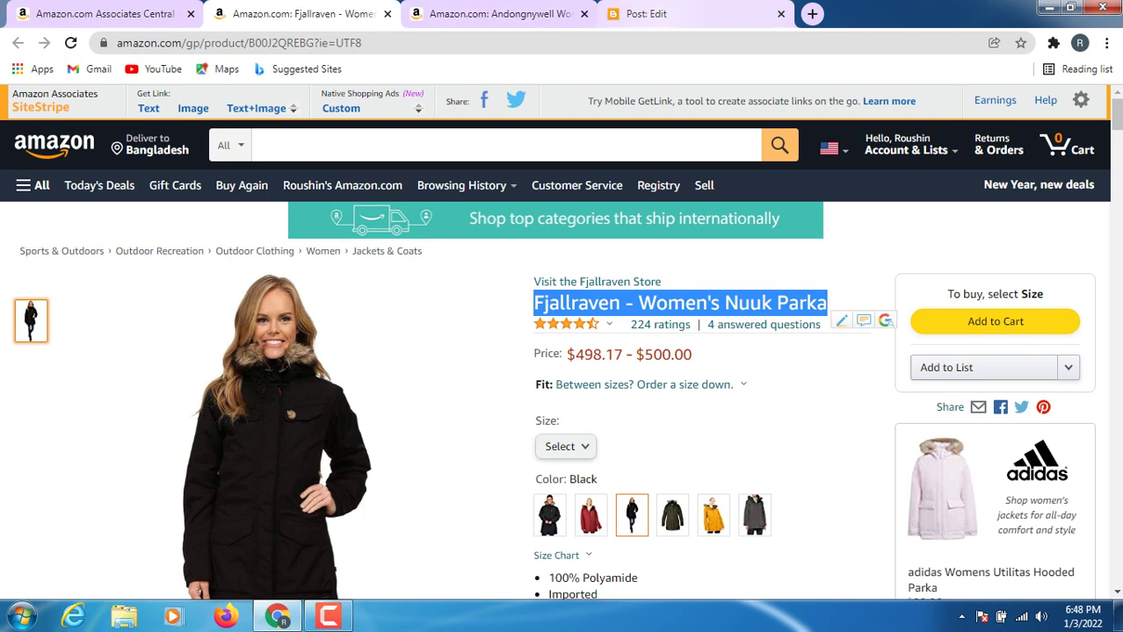
click(646, 15)
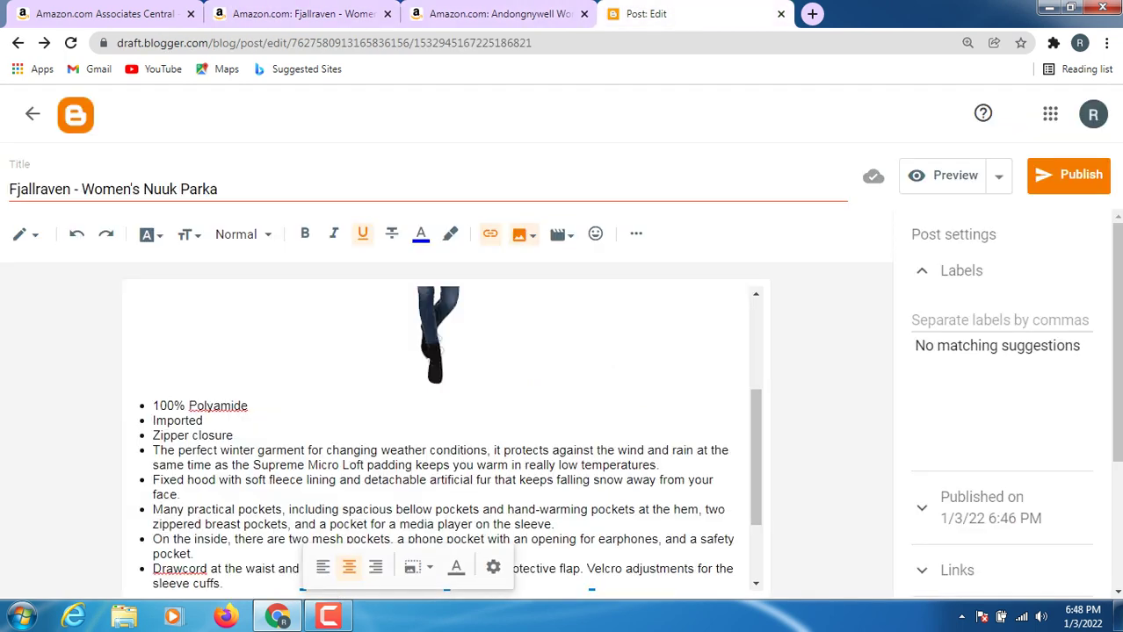
click(493, 568)
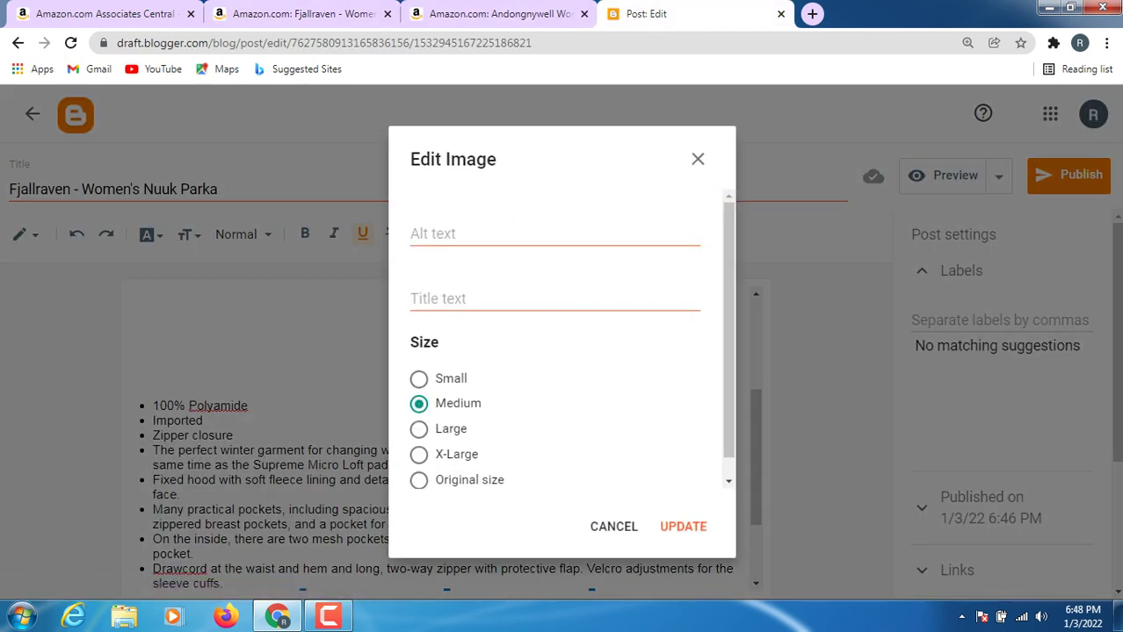
click(485, 298)
right_click(485, 297)
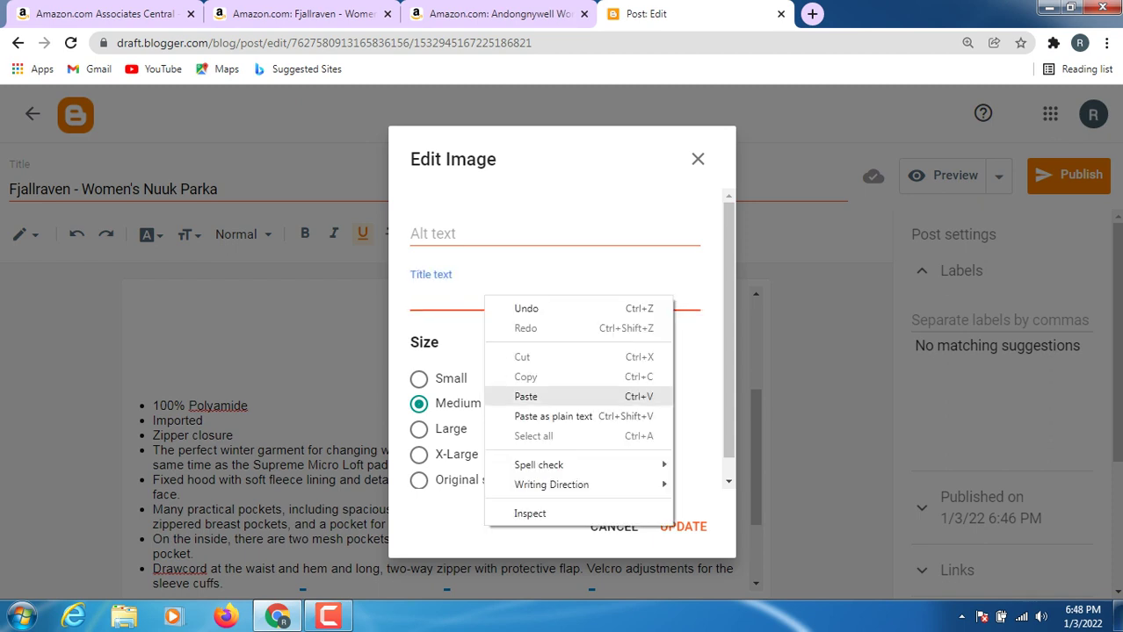
click(525, 396)
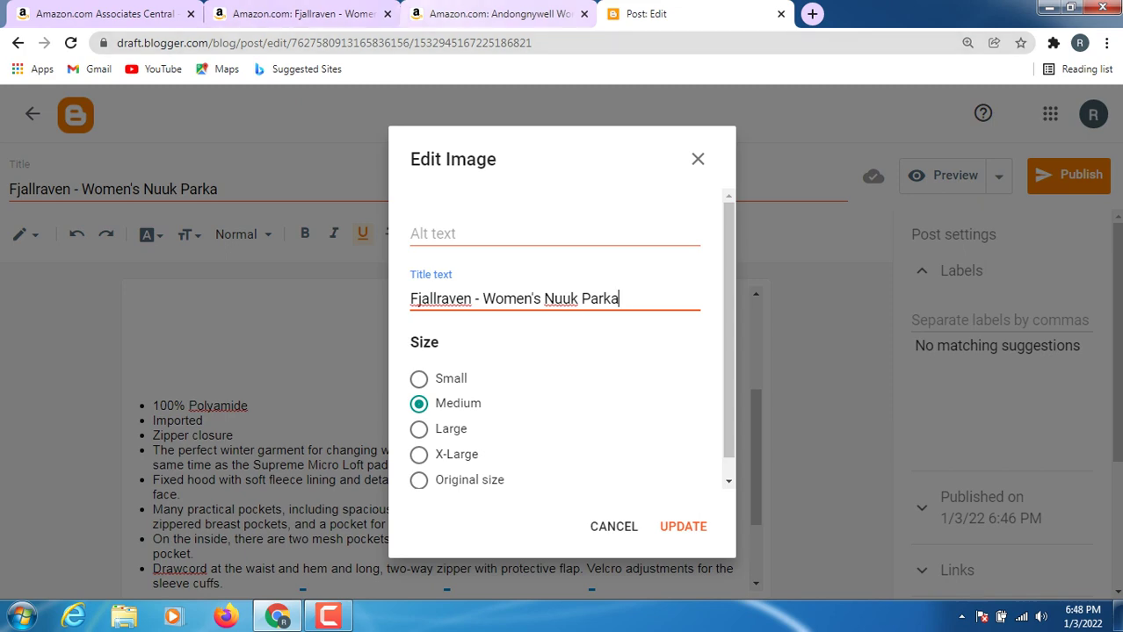
click(343, 13)
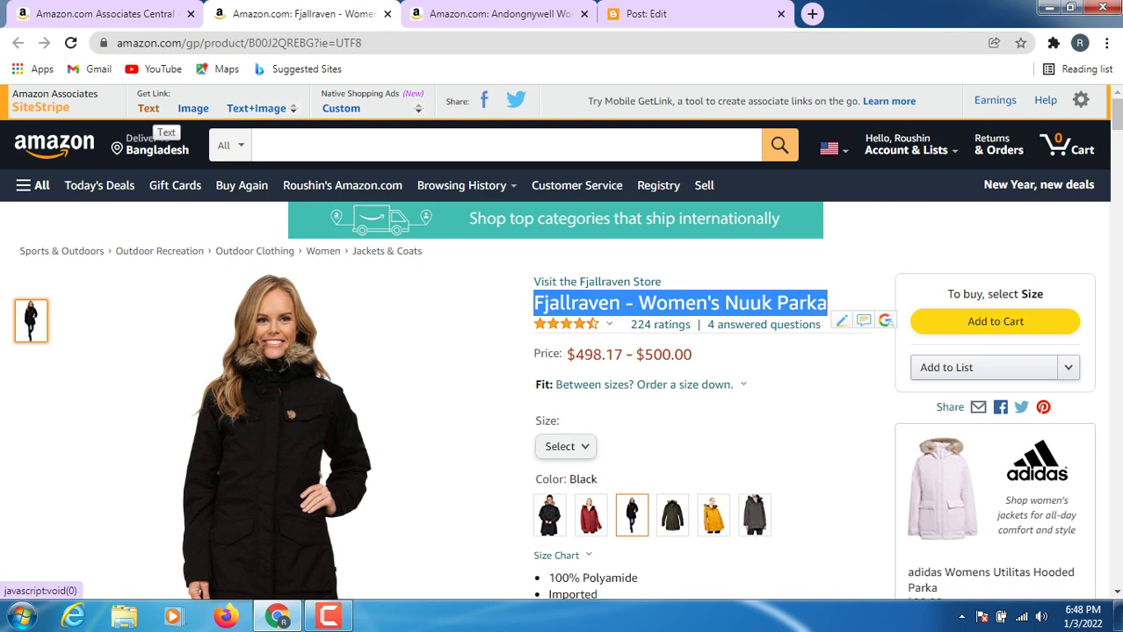
click(148, 108)
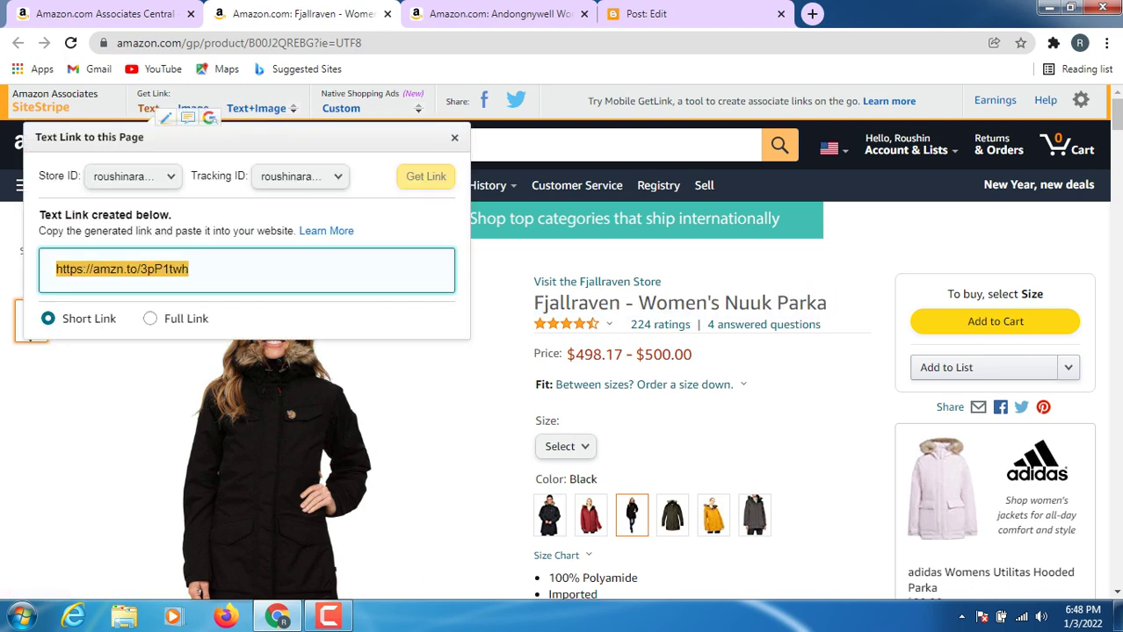
right_click(219, 272)
click(255, 286)
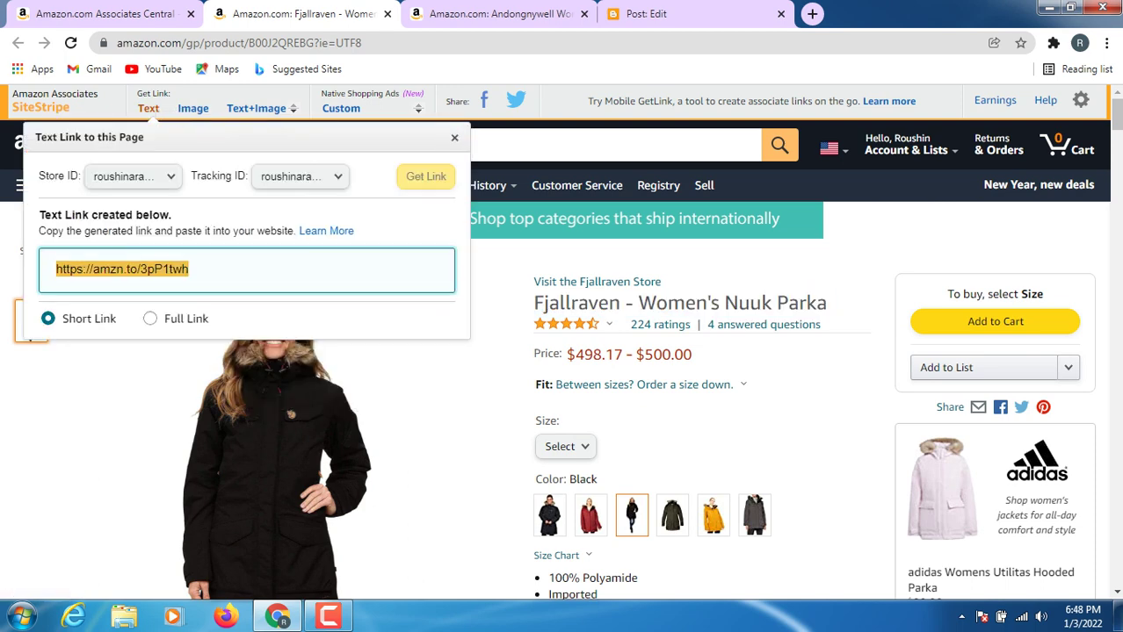
click(650, 14)
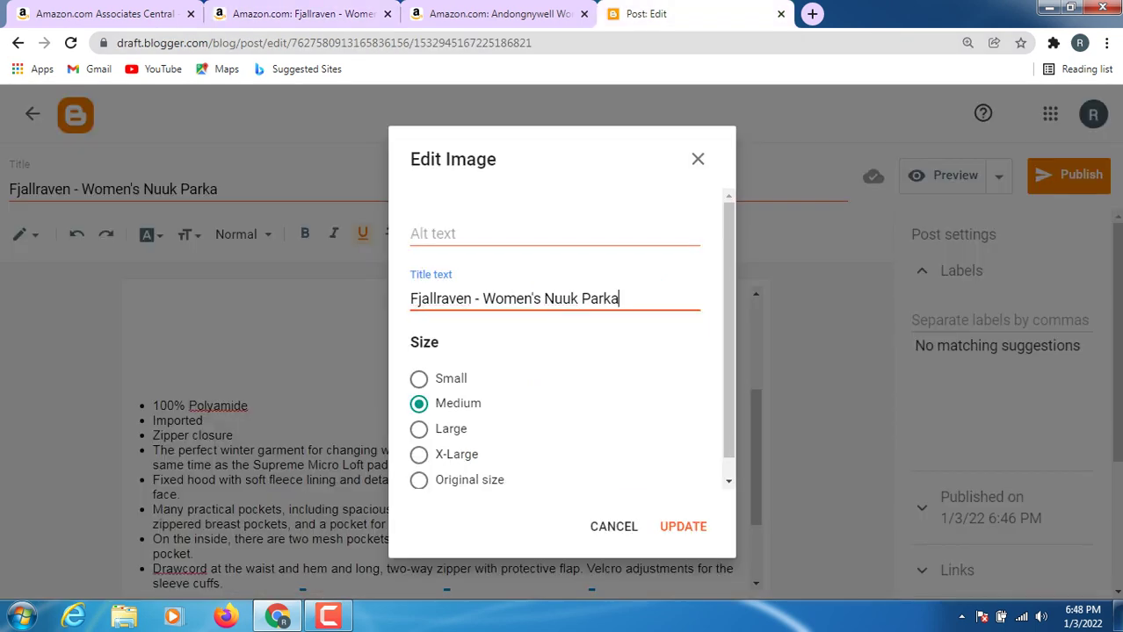
click(440, 232)
right_click(459, 230)
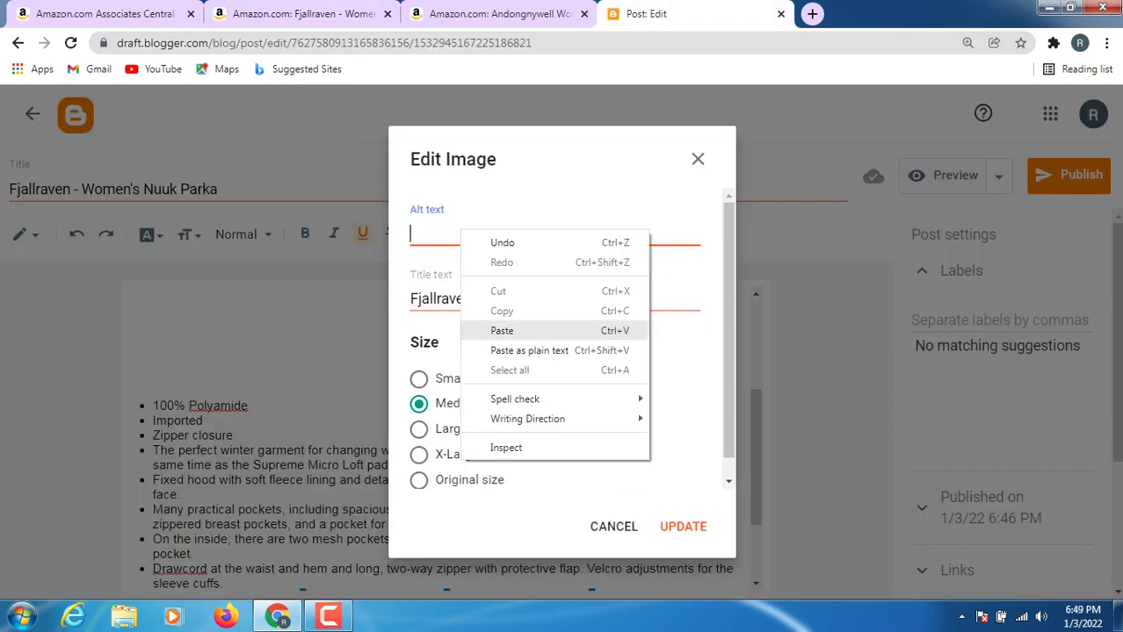
click(502, 330)
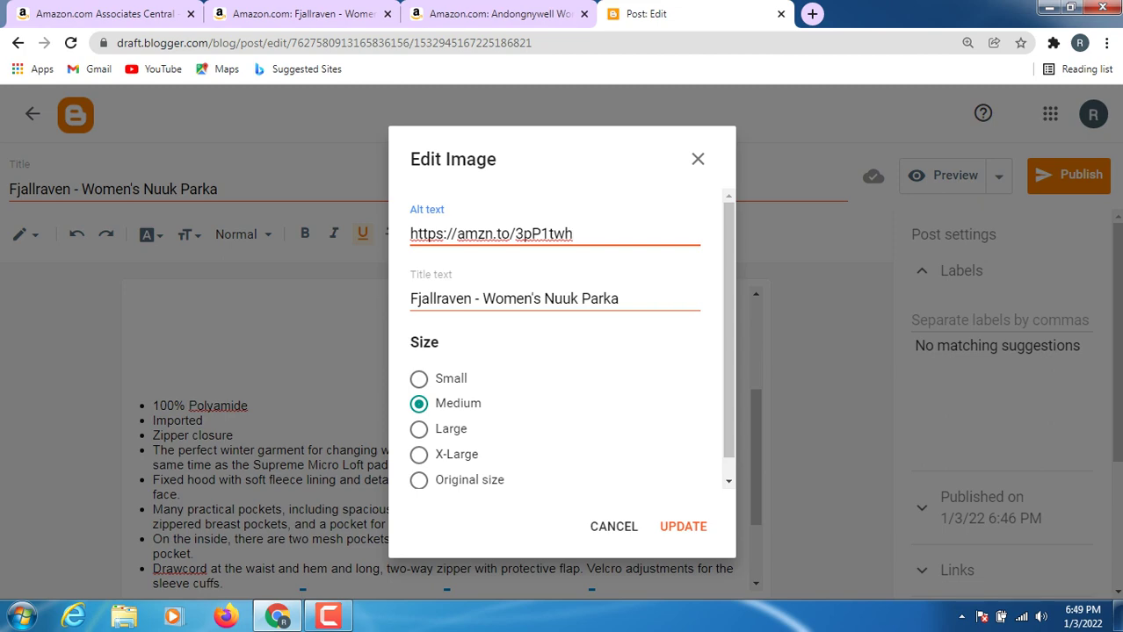
click(683, 526)
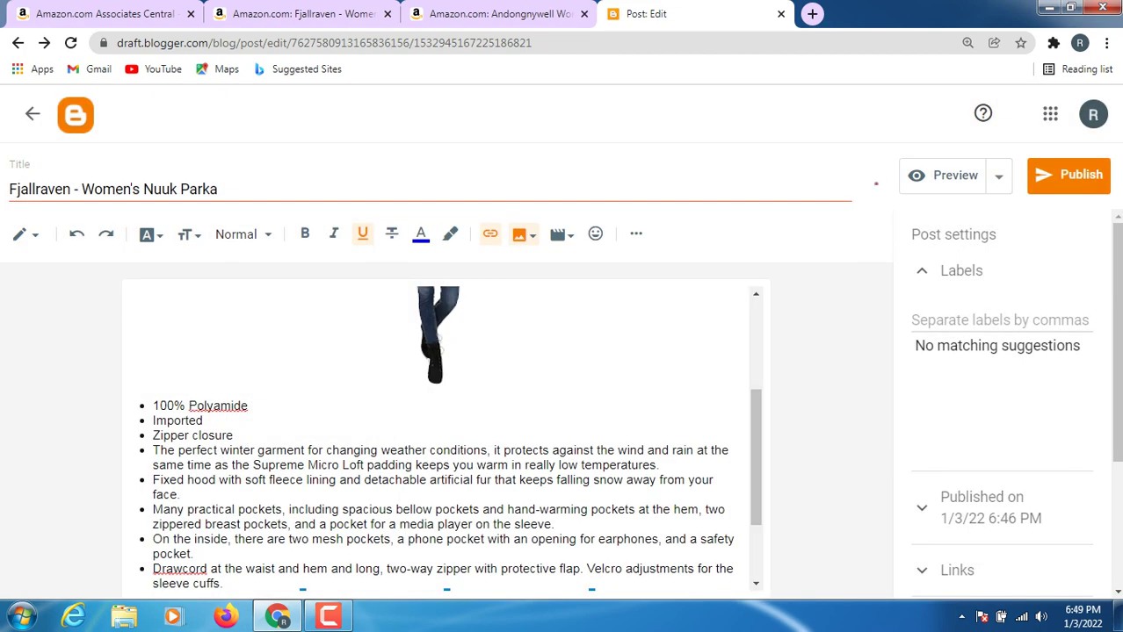
scroll(445, 439, up, 3)
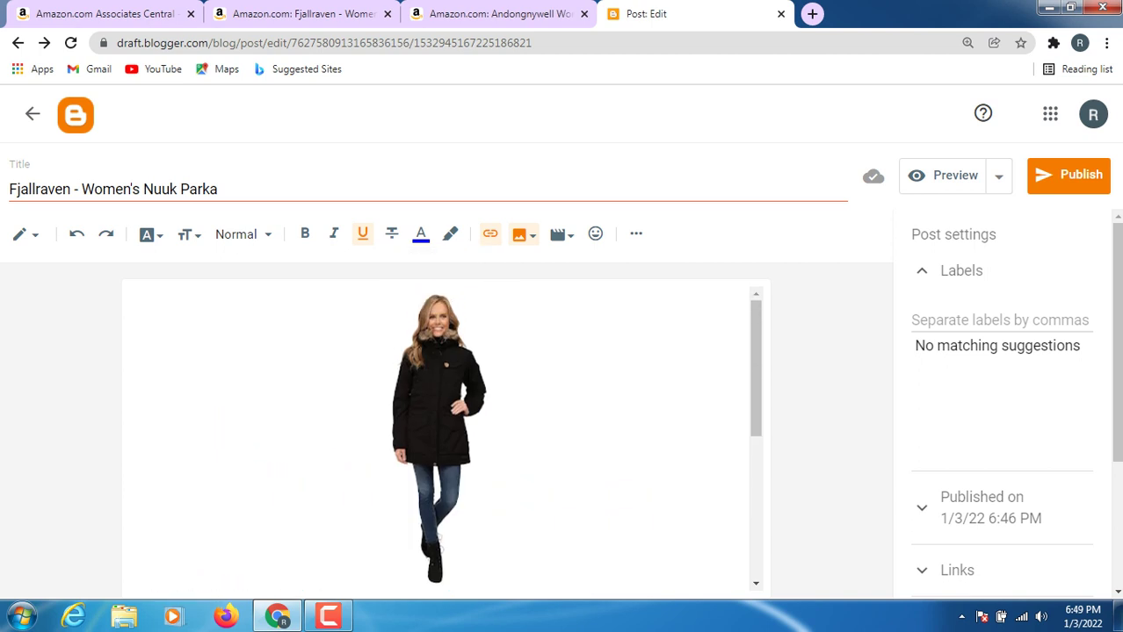
click(439, 437)
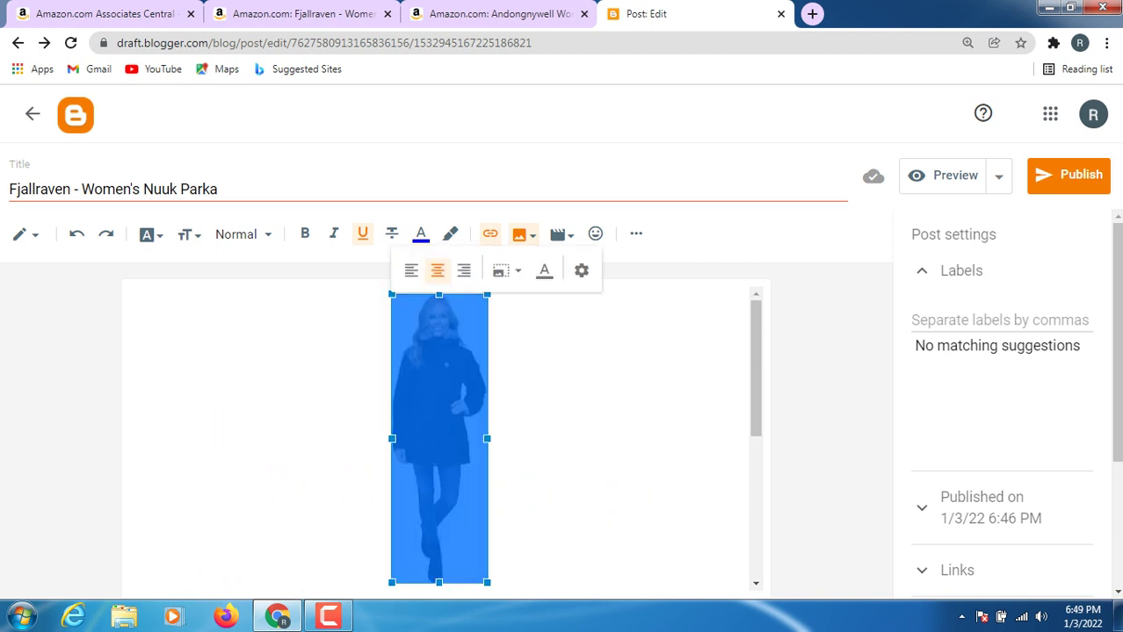
click(490, 234)
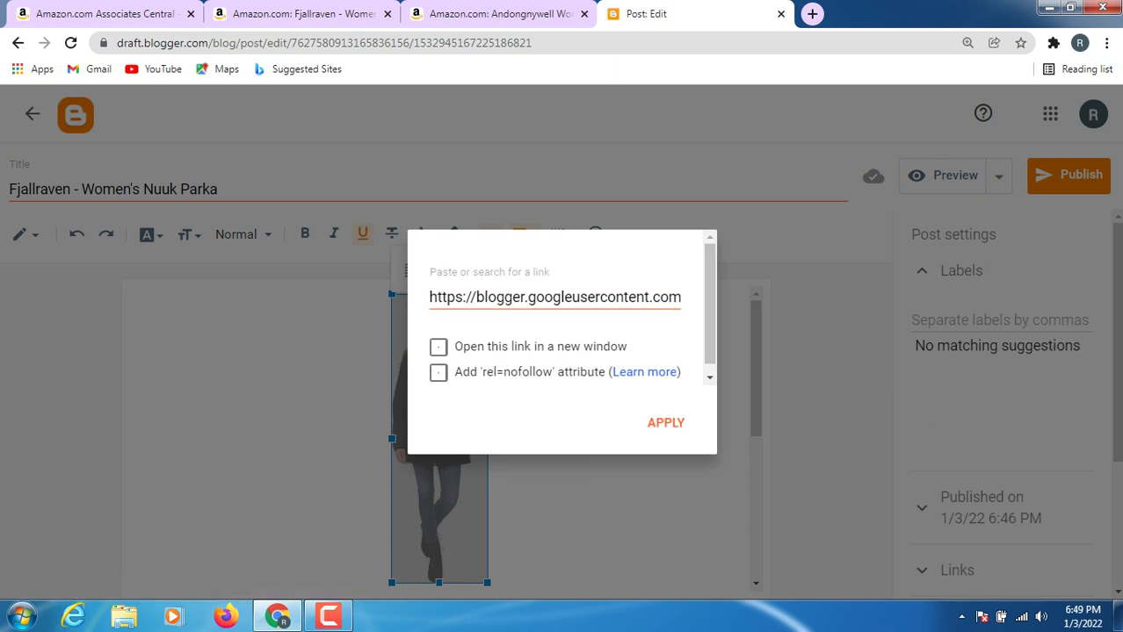
drag(430, 297, 685, 297)
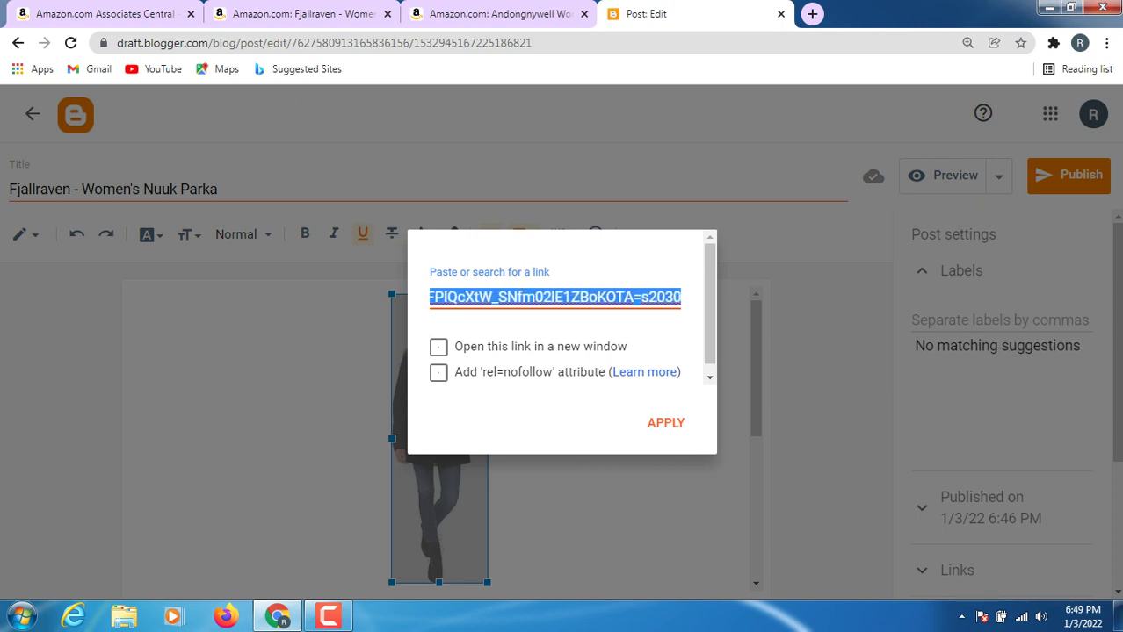
key(BackSpace)
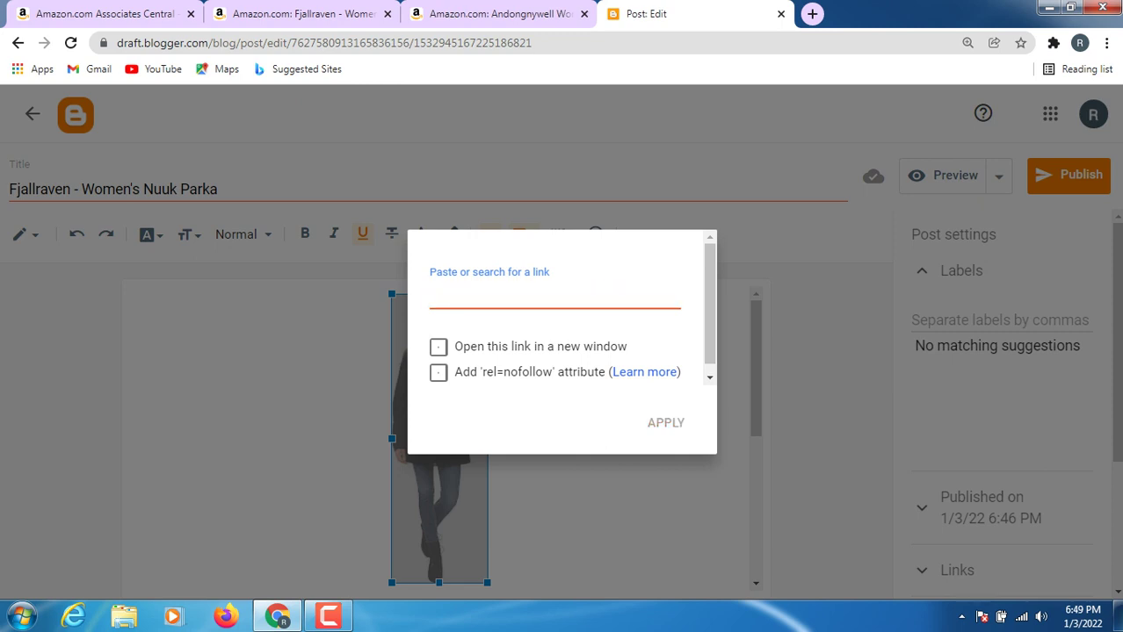
right_click(437, 296)
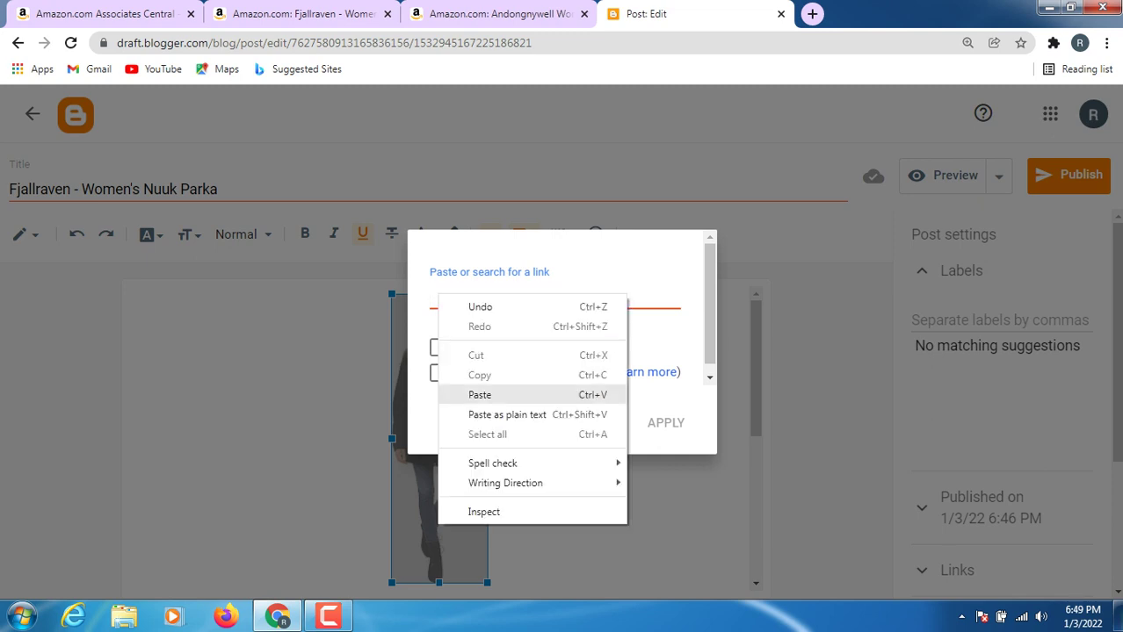
click(480, 395)
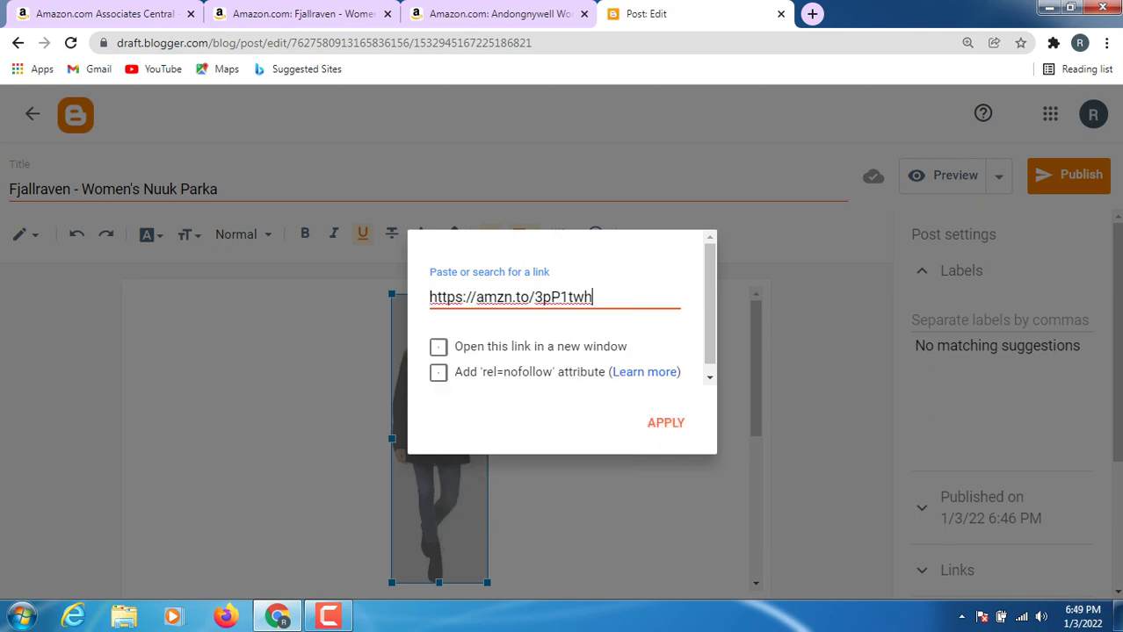
click(437, 347)
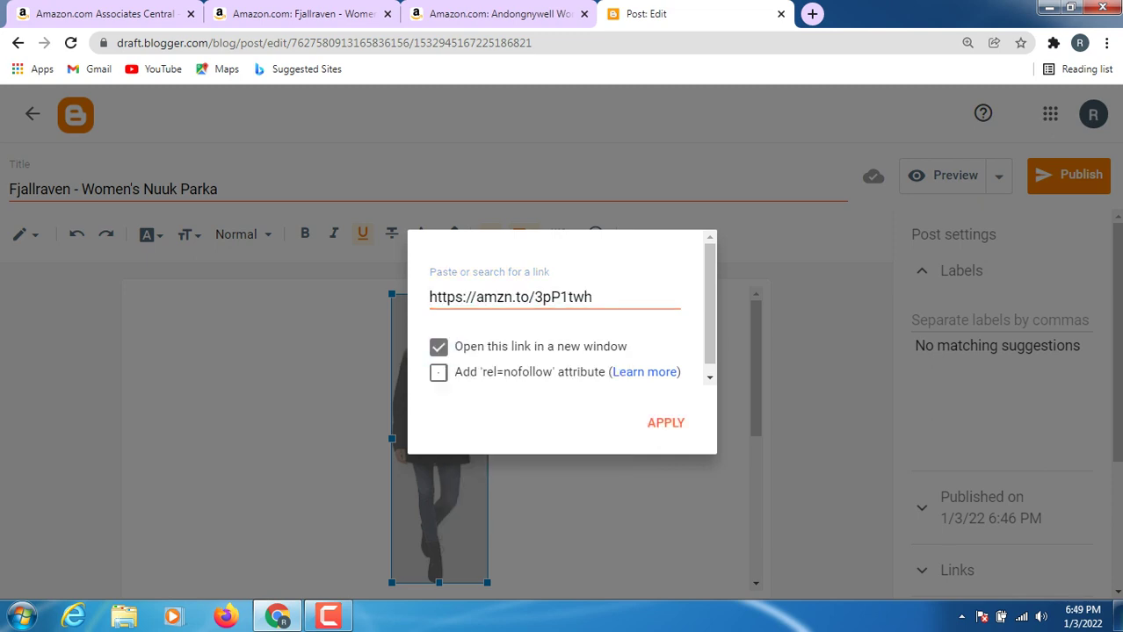
click(665, 422)
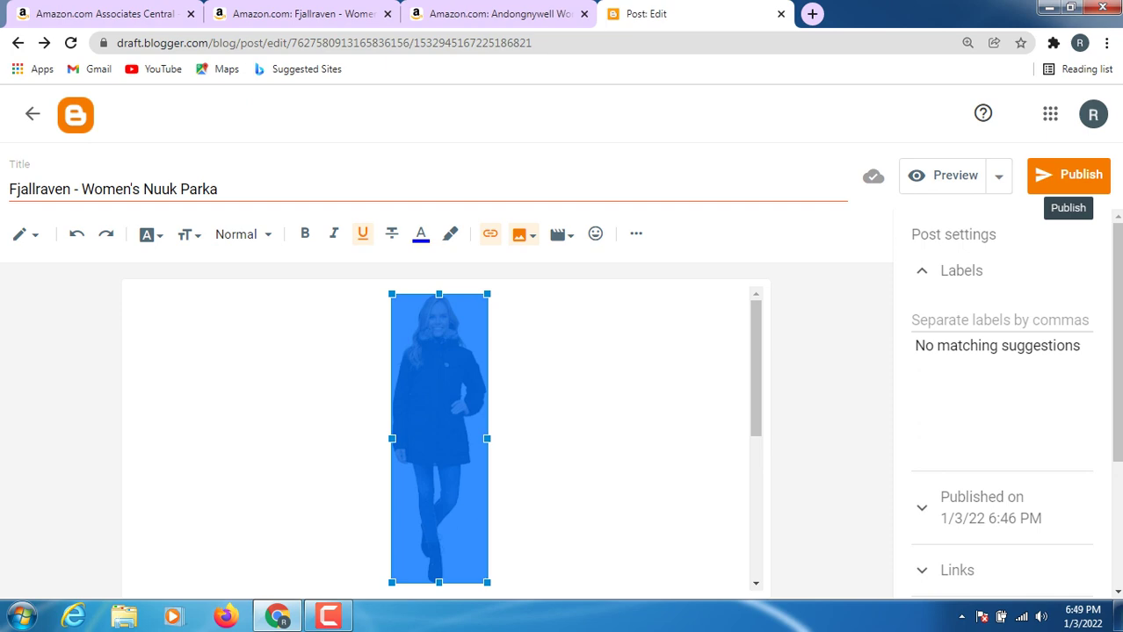
- Publish the Fjallraven Women's Nuuk Parka post to the blog and check the posts list
click(1068, 175)
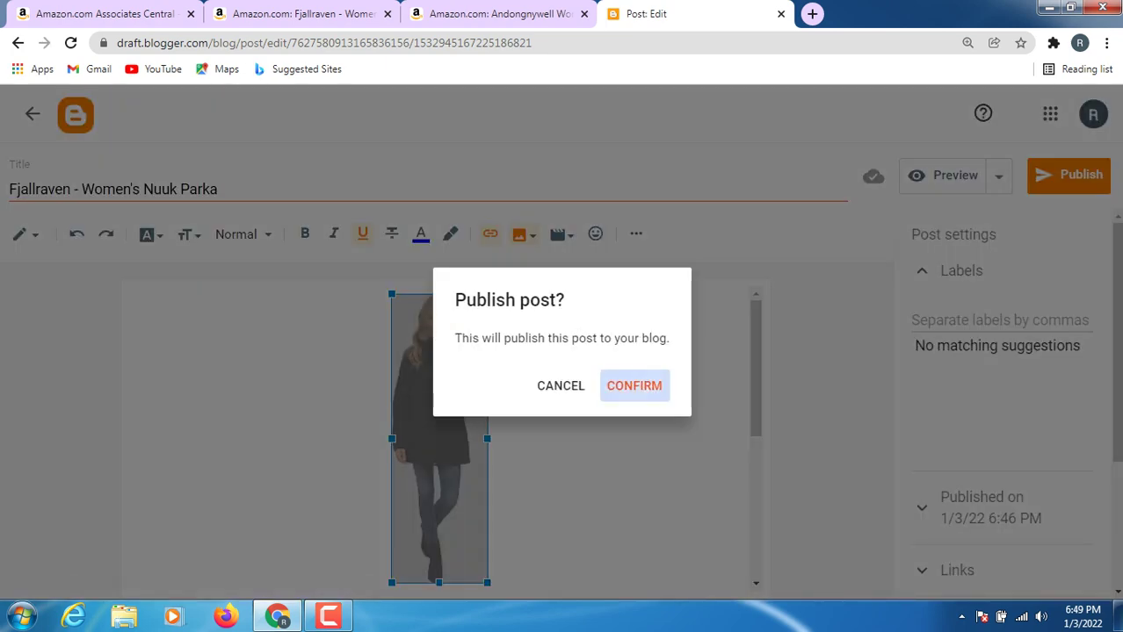
click(633, 386)
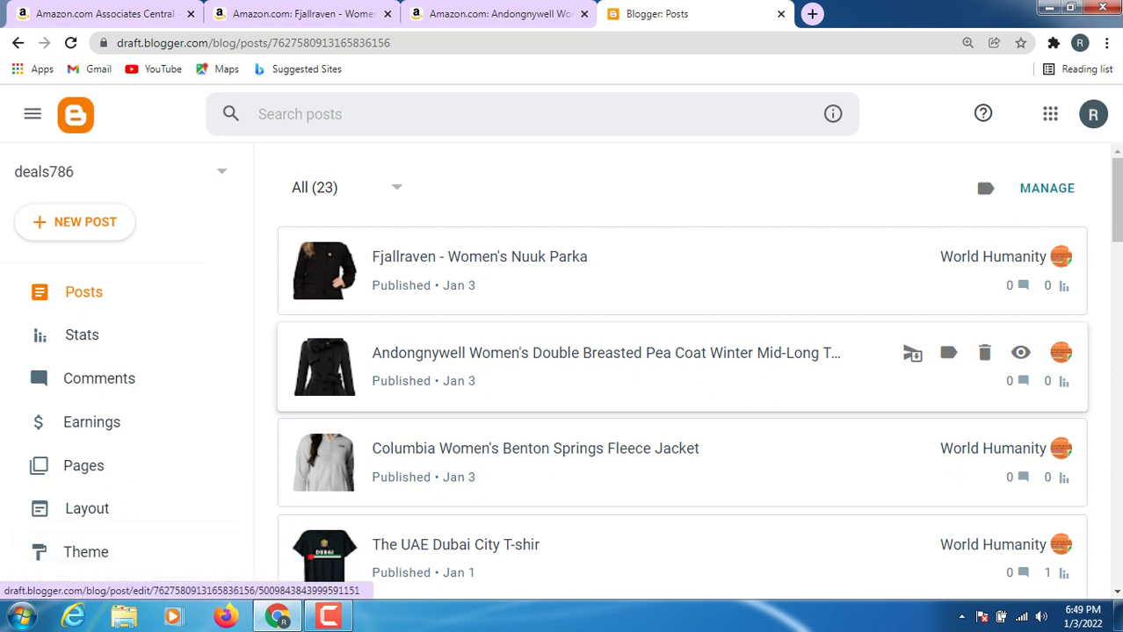
scroll(681, 373, down, 1)
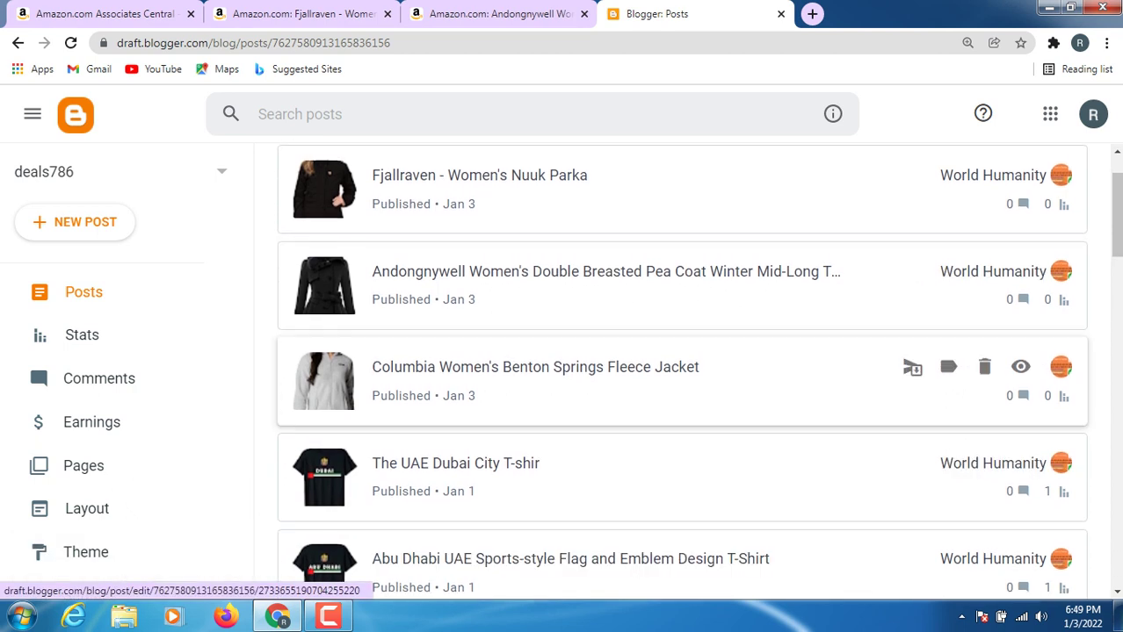
scroll(681, 373, up, 1)
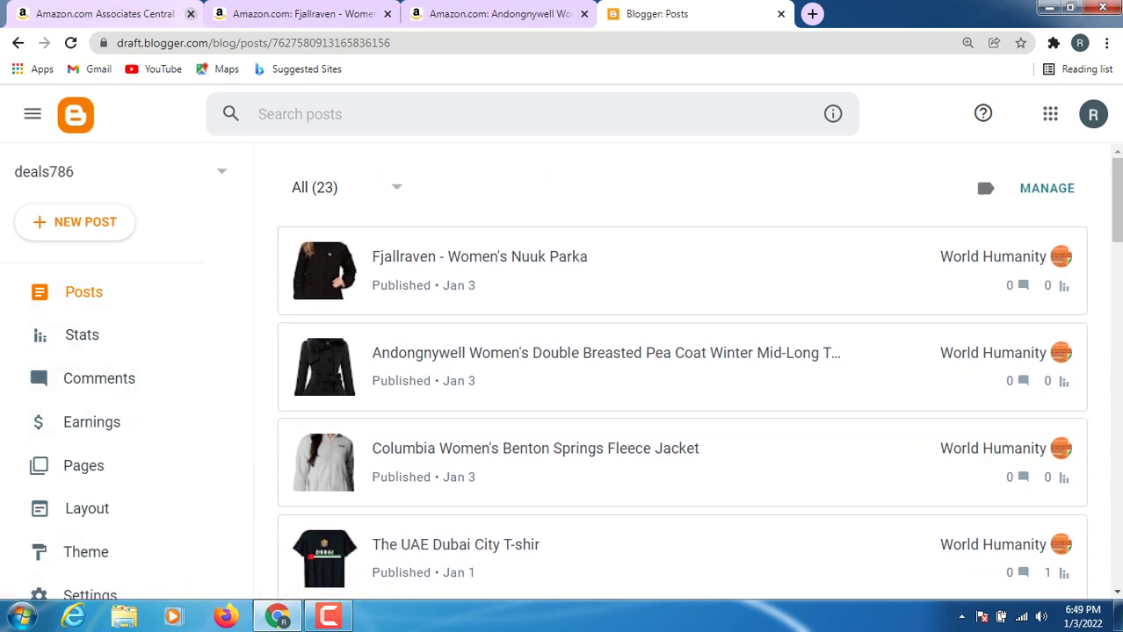
- Find the Sitka Men's Hudson Waterproof Insulated Hunting Jacket in the Amazon Associates "winter fashion" results and open its product page
key(ctrl+1)
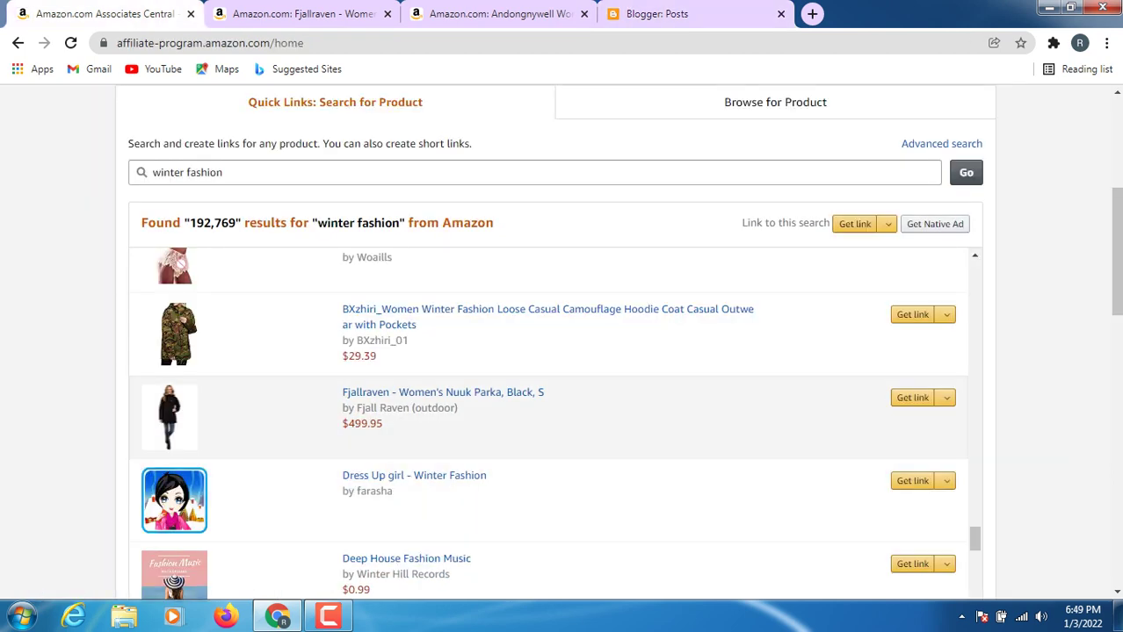
scroll(549, 422, down, 4)
scroll(549, 425, down, 5)
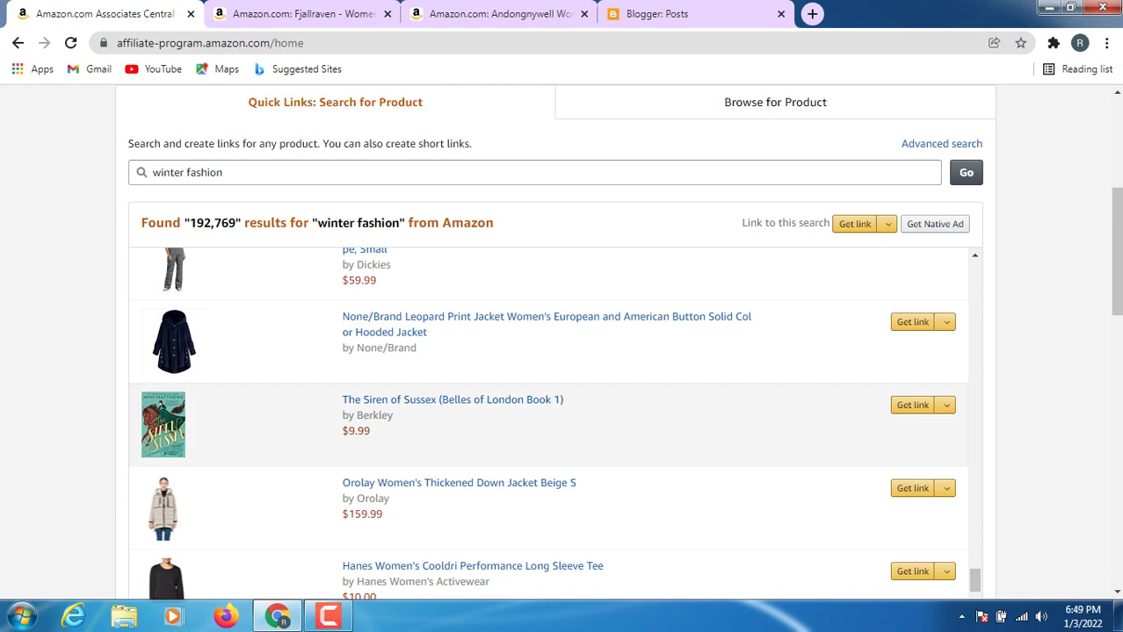
scroll(549, 426, down, 4)
scroll(549, 424, down, 7)
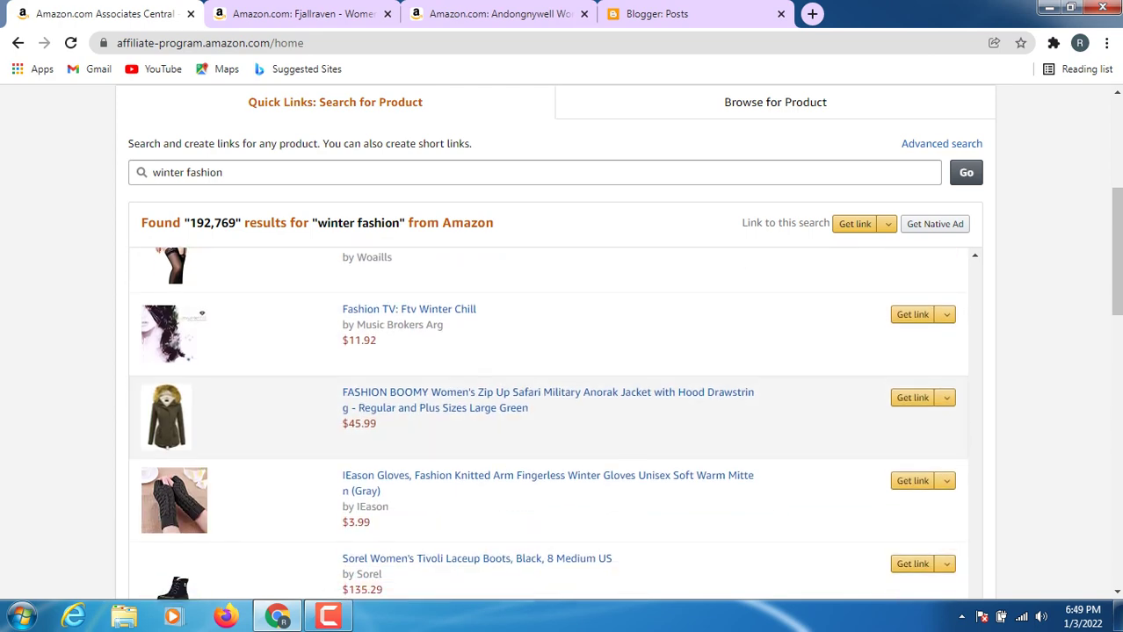
scroll(391, 440, down, 4)
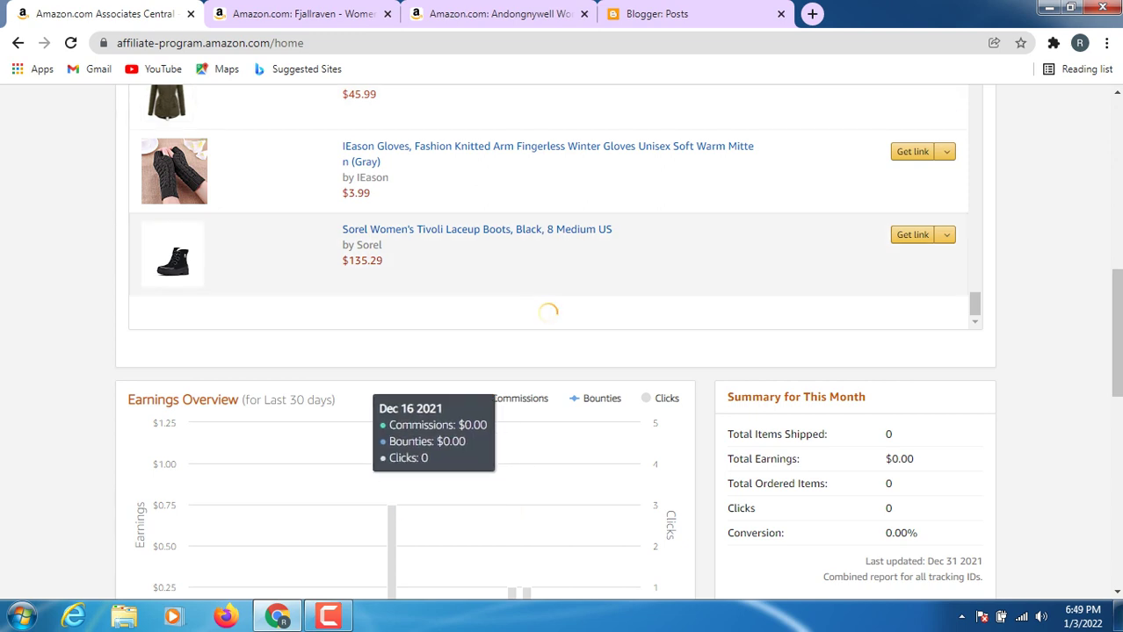
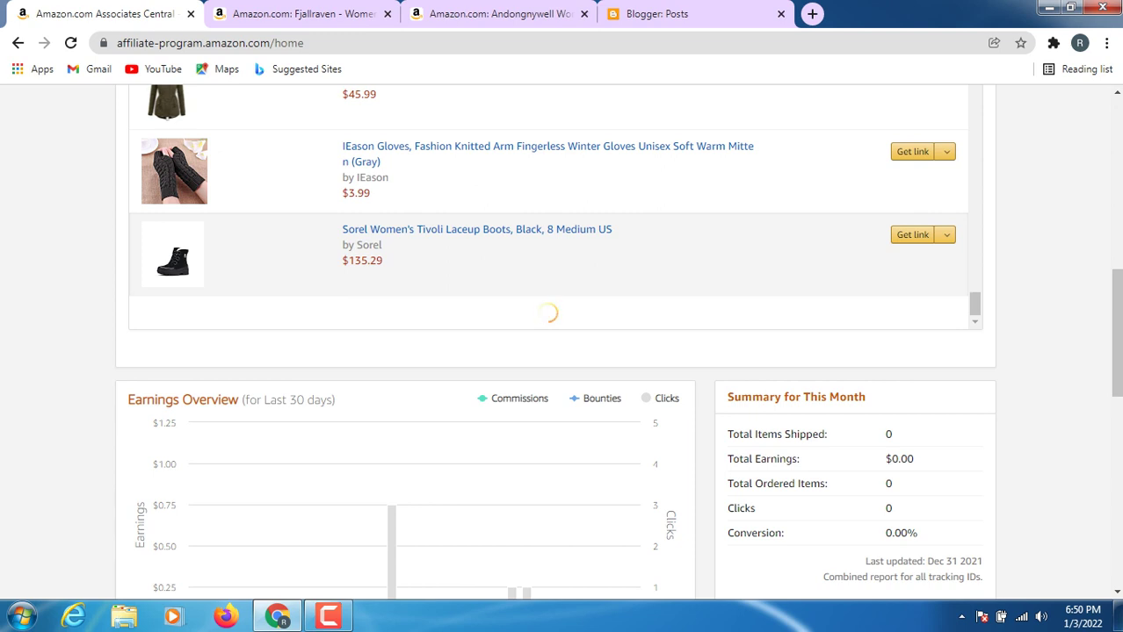
scroll(553, 206, down, 2)
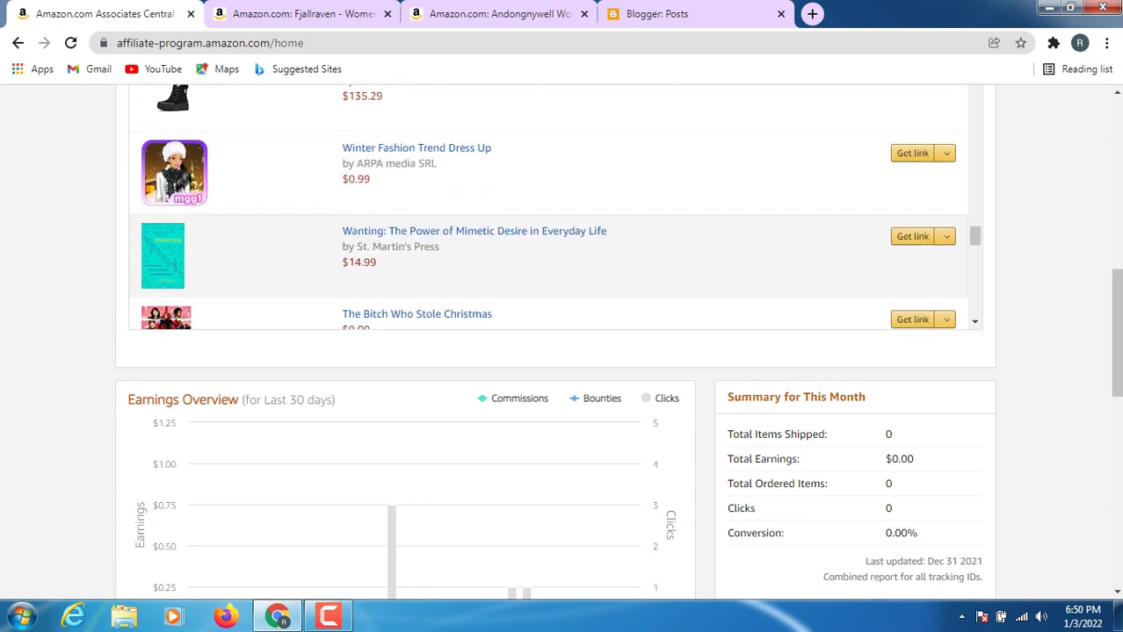
scroll(553, 206, down, 3)
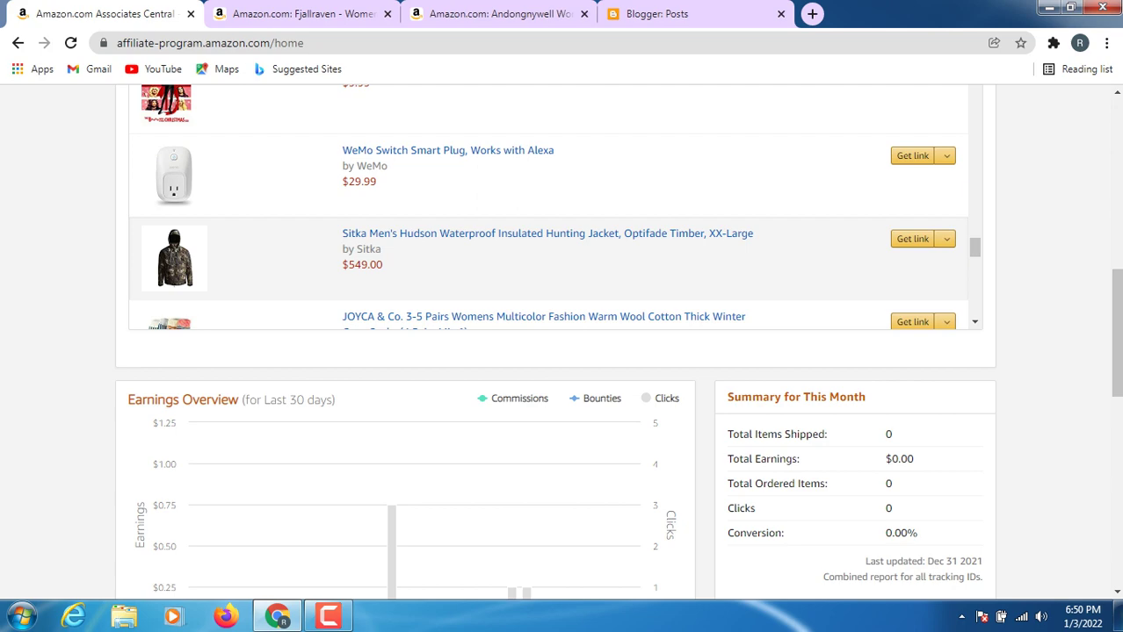
click(548, 233)
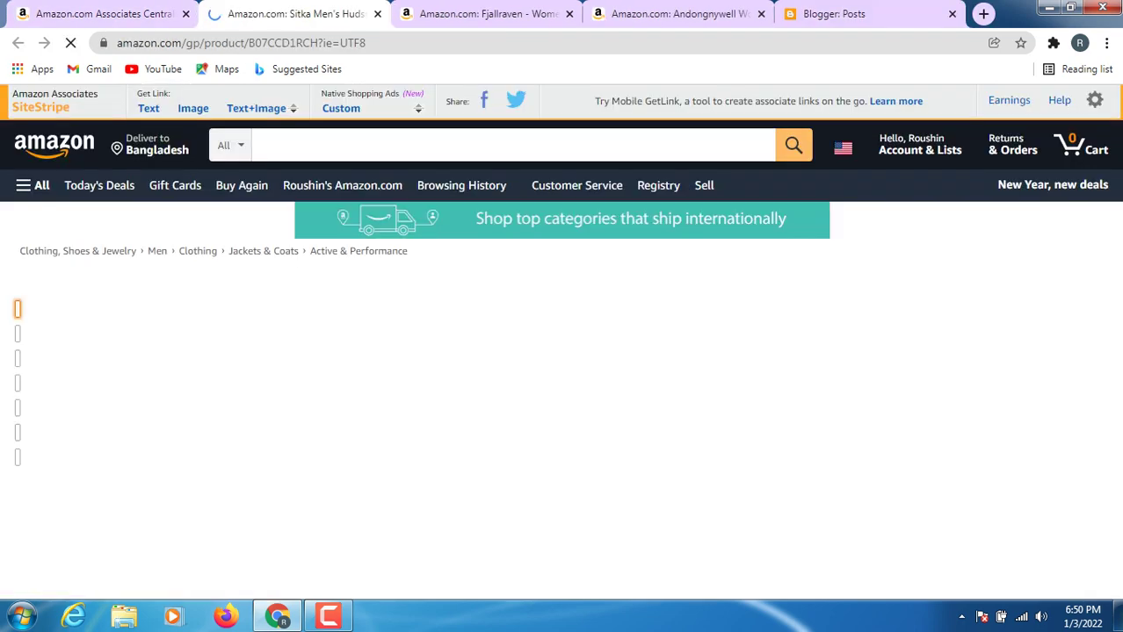
- Save the Sitka jacket's Amazon product page to the Downloads folder as a single-file webpage under the suggested name
scroll(562, 342, down, 4)
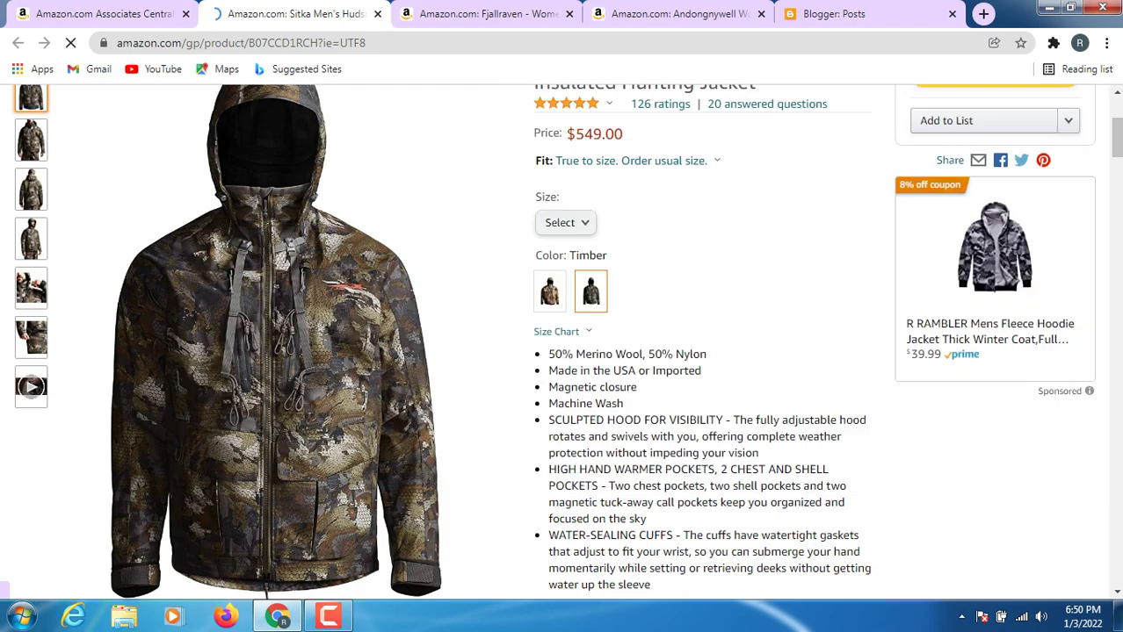
scroll(311, 509, up, 2)
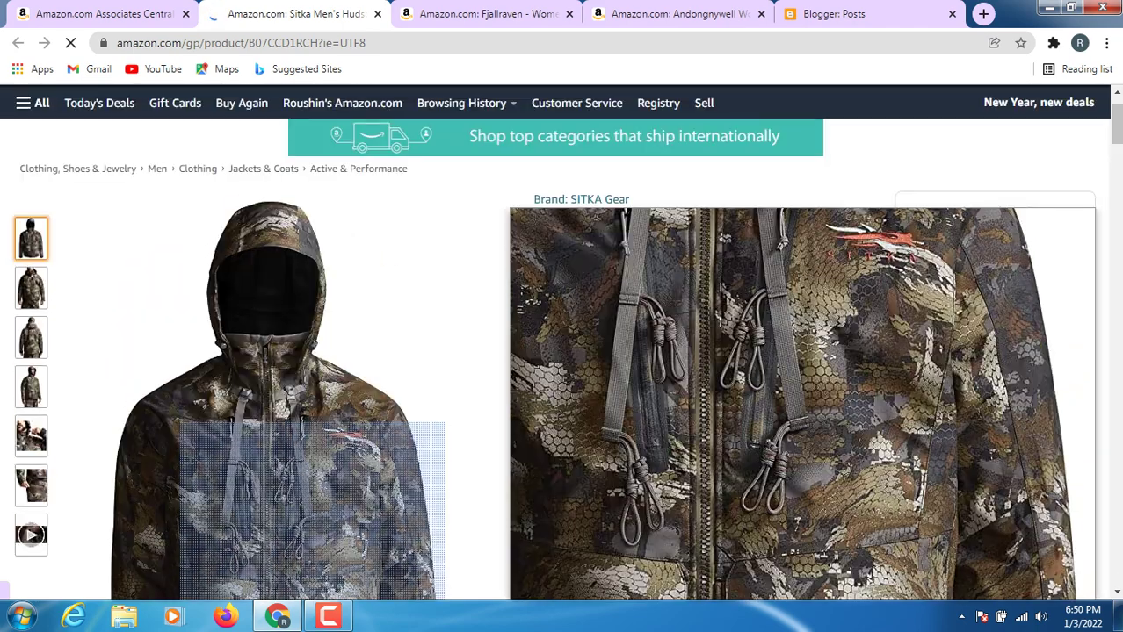
scroll(312, 509, down, 1)
scroll(312, 439, up, 3)
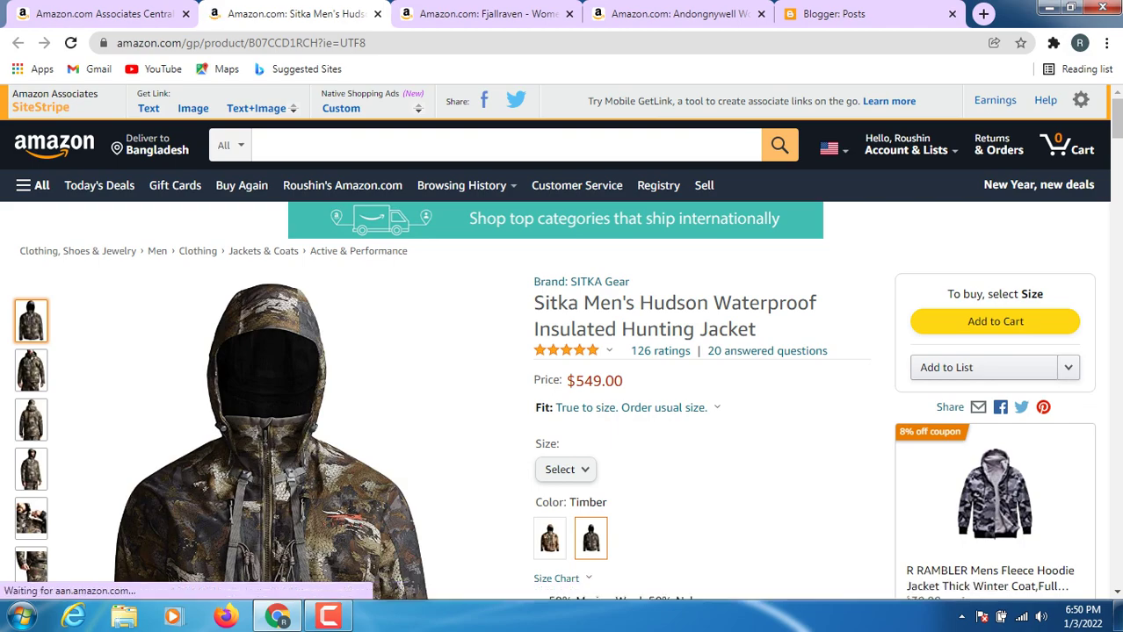
scroll(264, 422, down, 2)
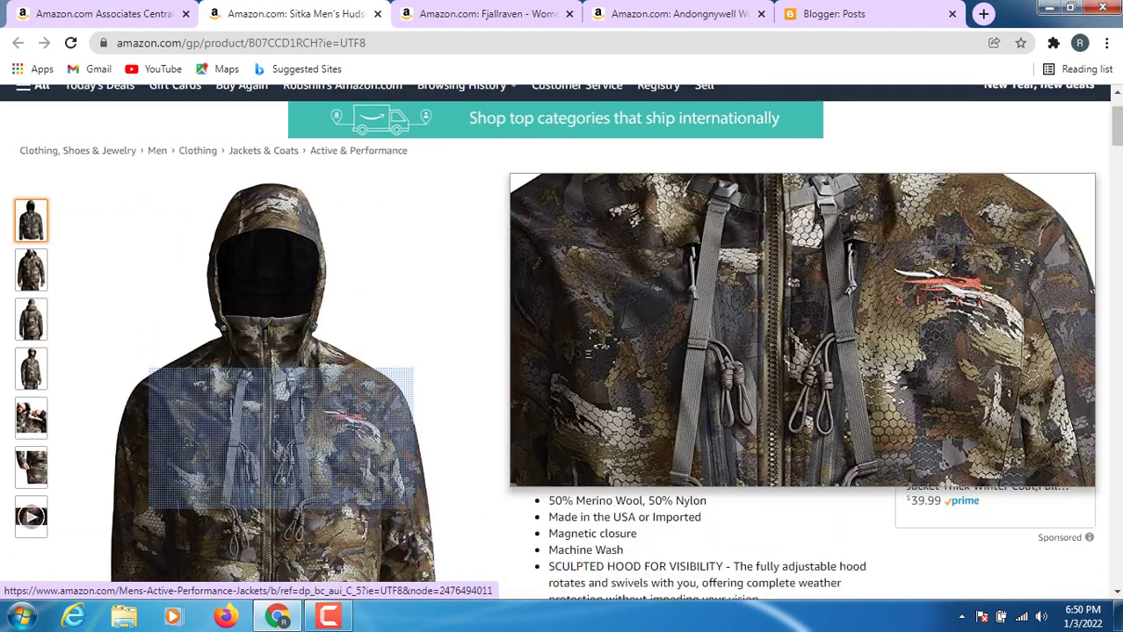
right_click(261, 388)
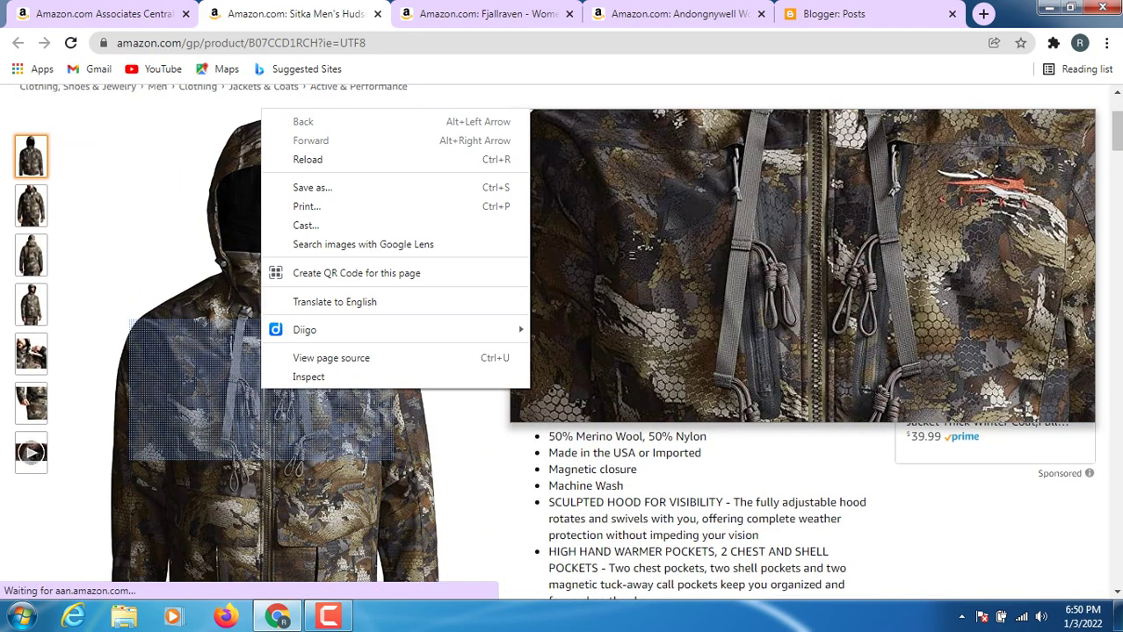
click(312, 188)
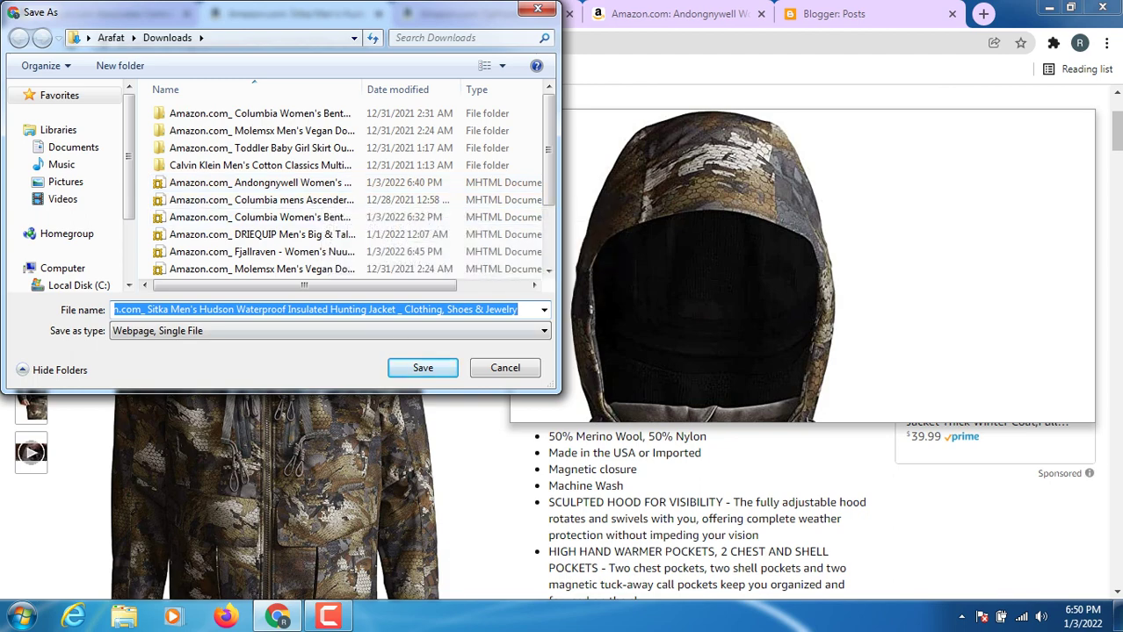
click(423, 367)
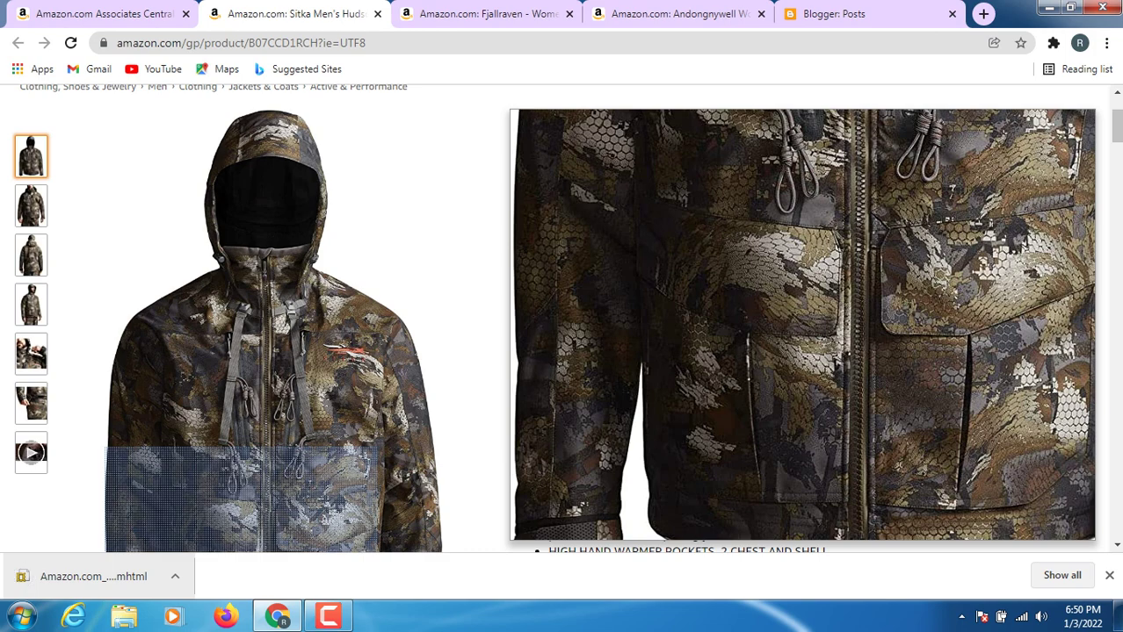
- Open the downloaded Sitka page in Internet Explorer and save the main jacket picture to the Pictures library as untitled.png, replacing the existing file
click(93, 576)
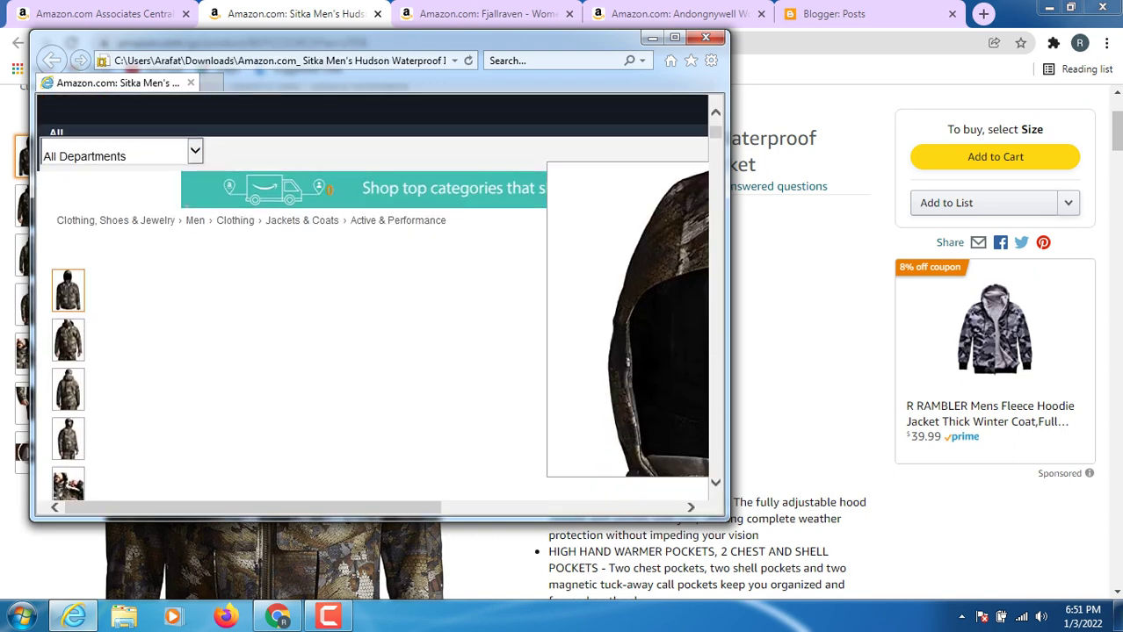
scroll(377, 297, down, 5)
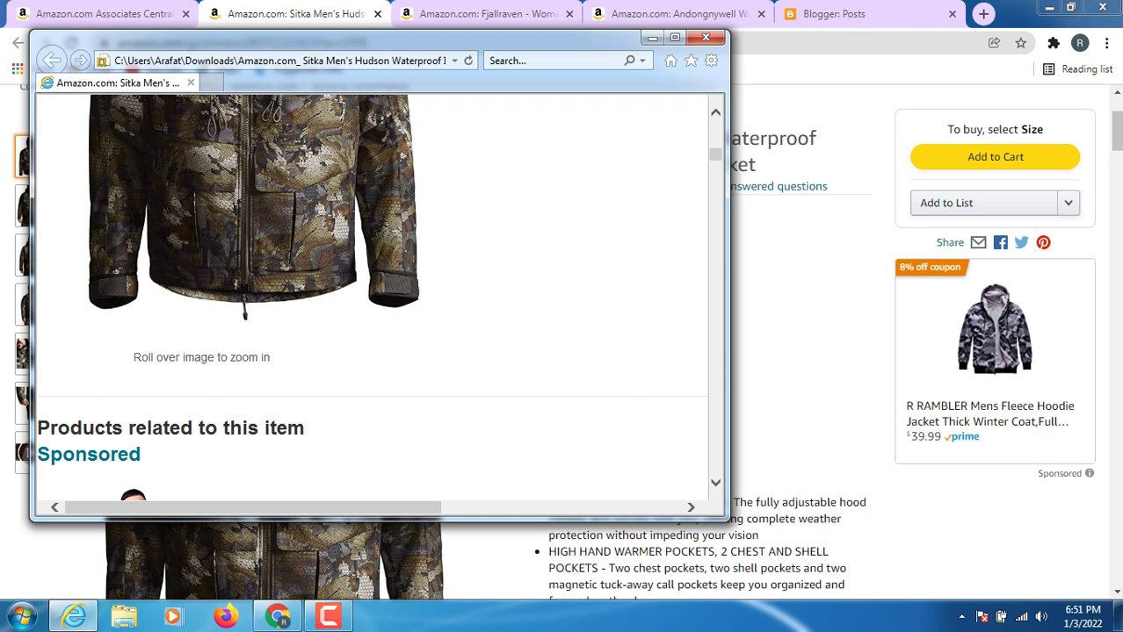
scroll(377, 297, down, 1)
scroll(378, 297, up, 4)
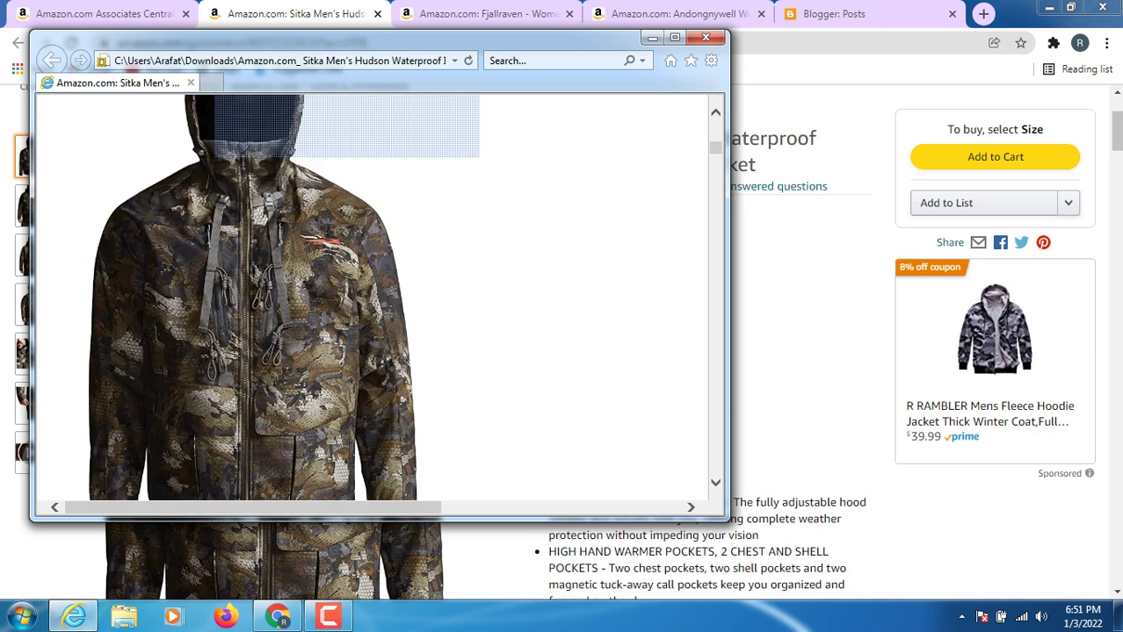
right_click(292, 200)
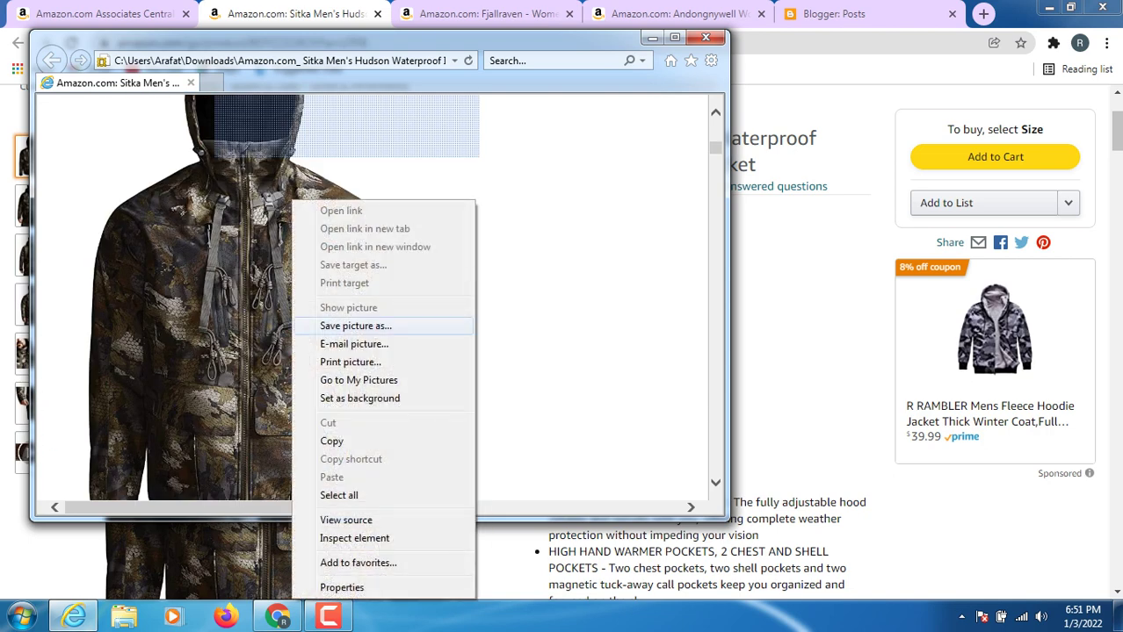
click(355, 326)
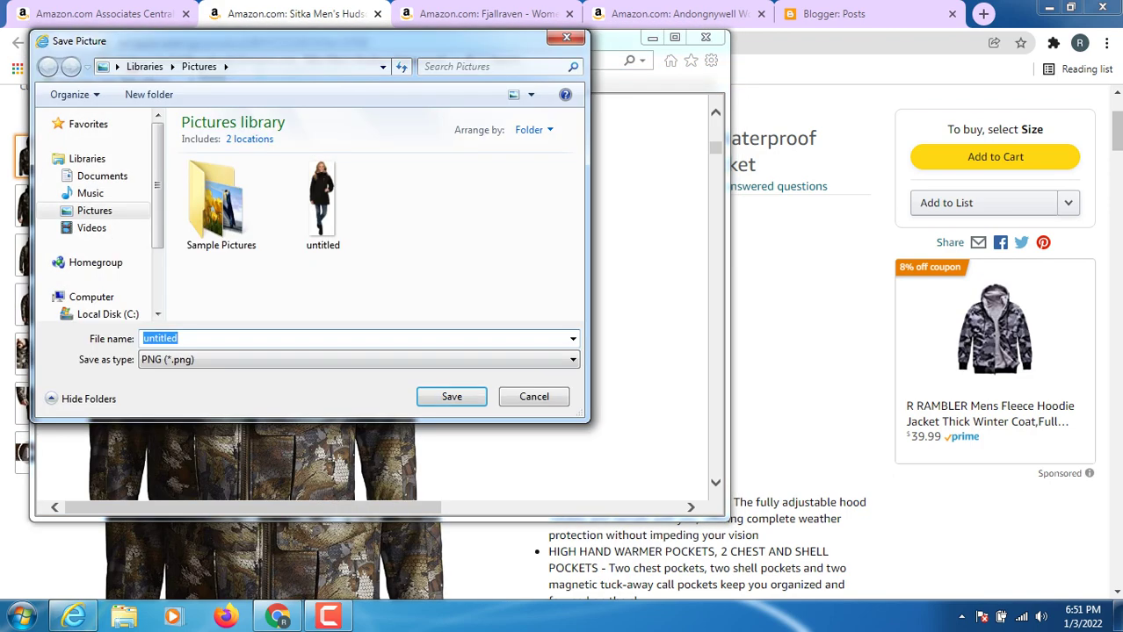
key(Return)
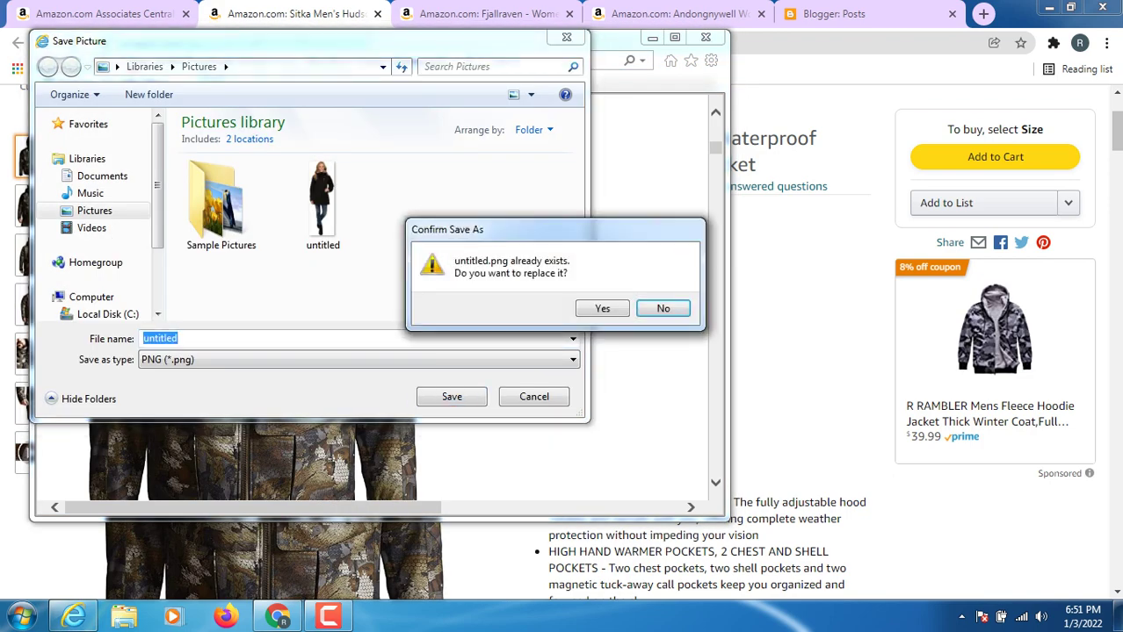
key(Return)
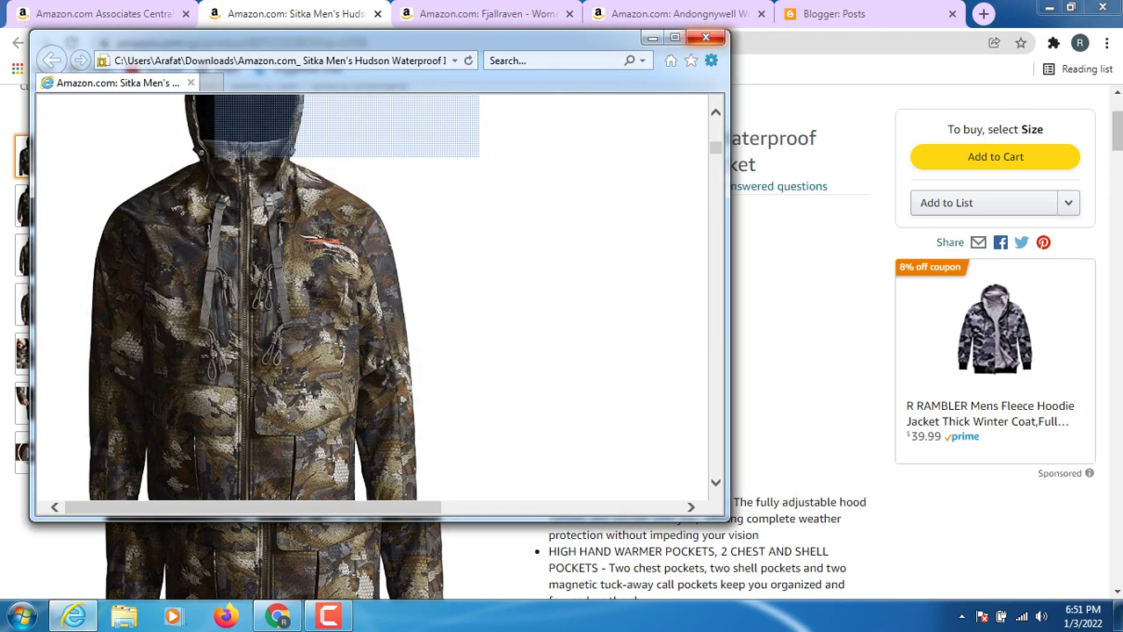
- Close the Internet Explorer window and copy the Sitka jacket's product title from its Amazon page
click(705, 36)
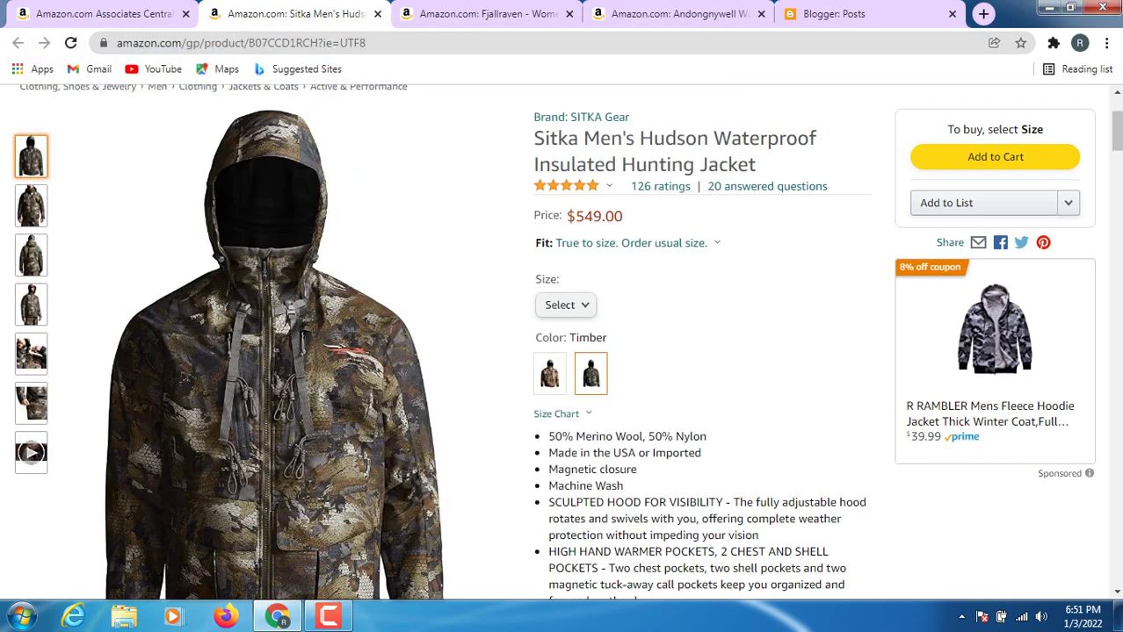
scroll(571, 268, up, 1)
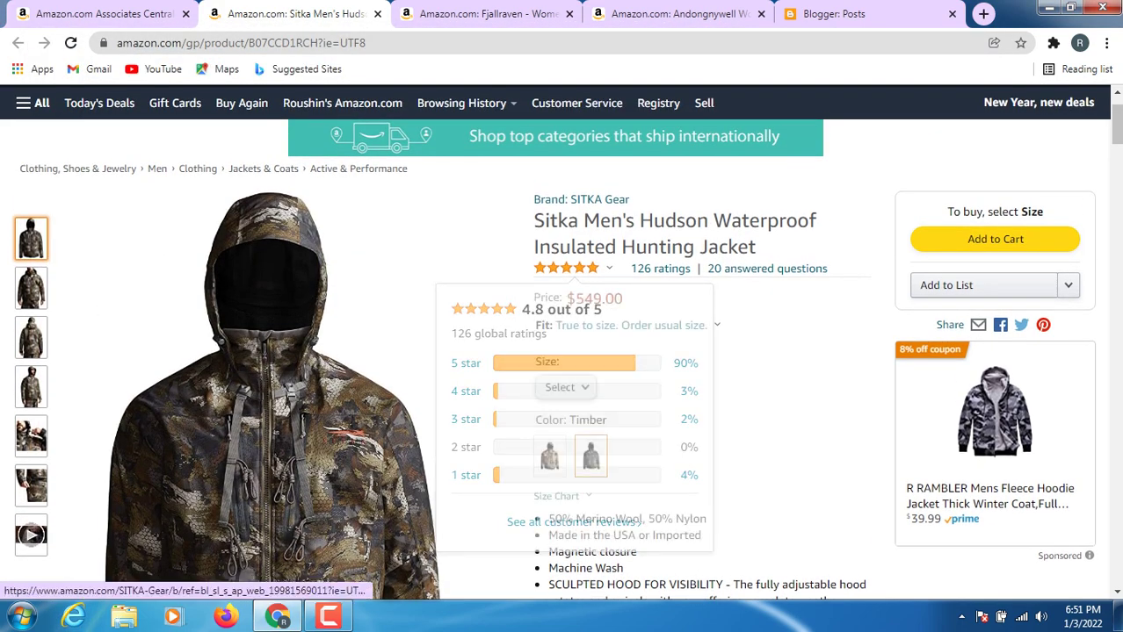
drag(533, 221, 755, 246)
right_click(719, 247)
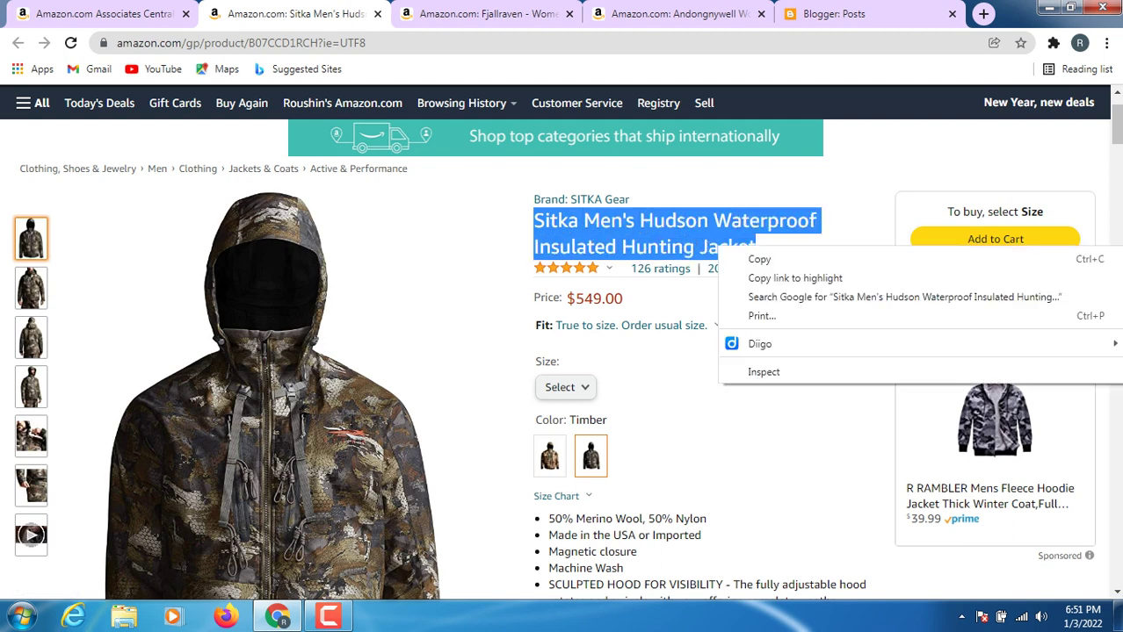
click(751, 255)
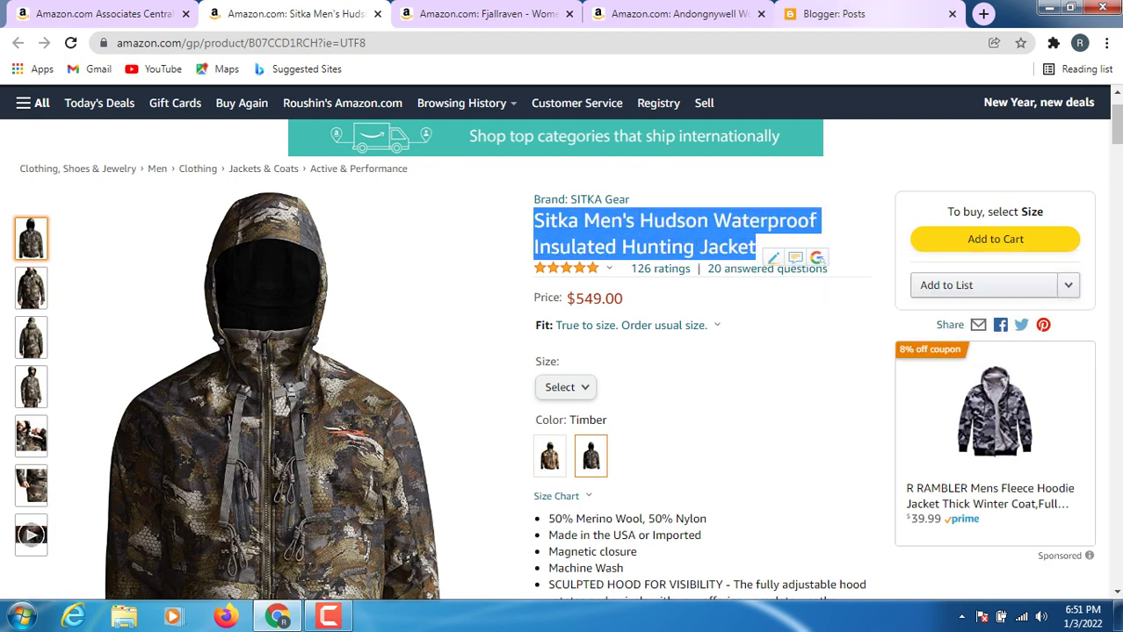
- Create a new Blogger post and paste "Sitka Men's Hudson Waterproof Insulated Hunting Jacket" as its title
click(833, 14)
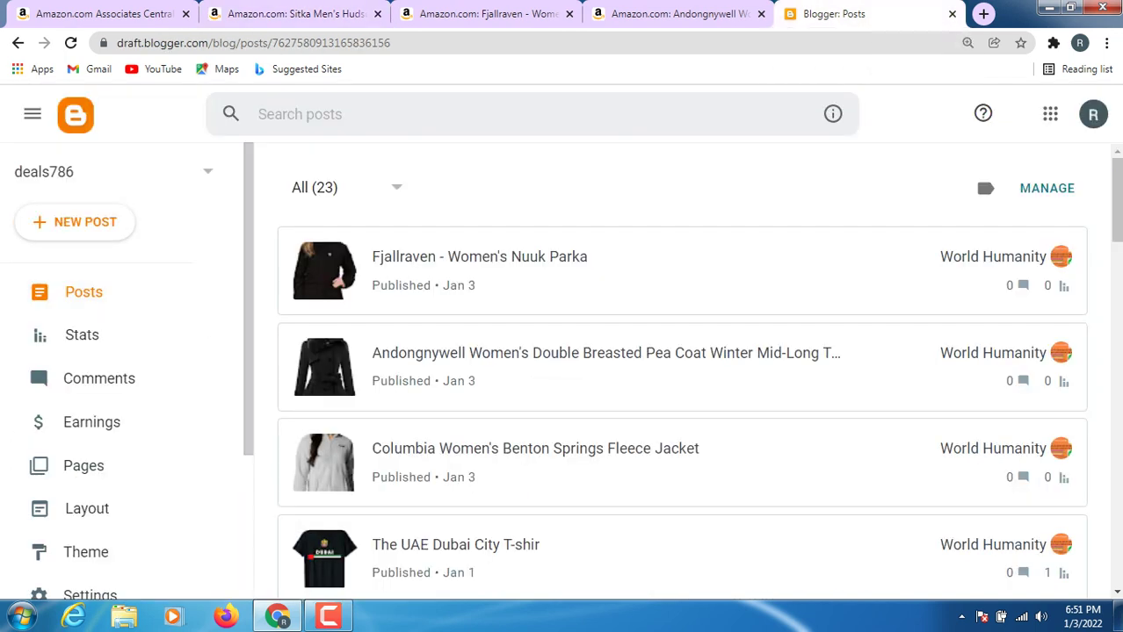
click(84, 222)
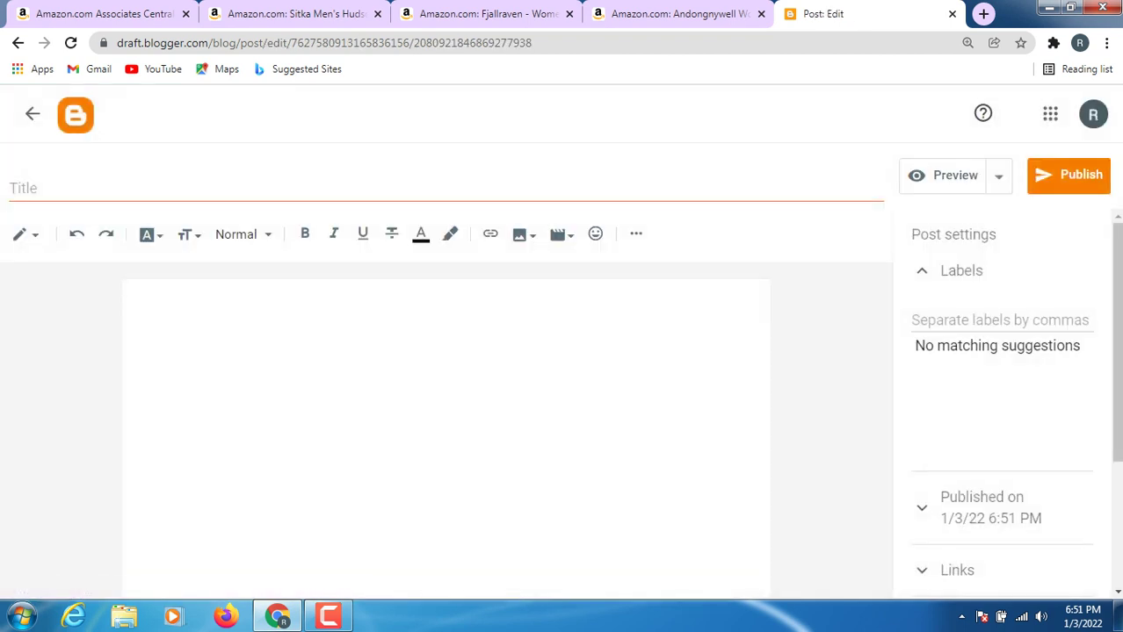
click(65, 188)
right_click(65, 188)
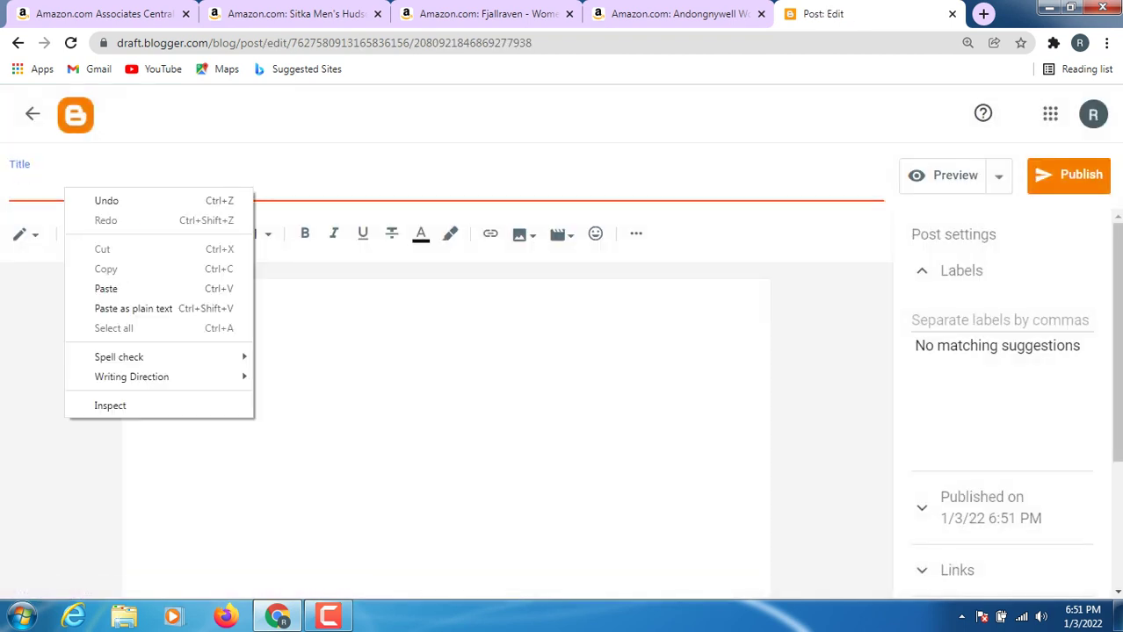
click(105, 288)
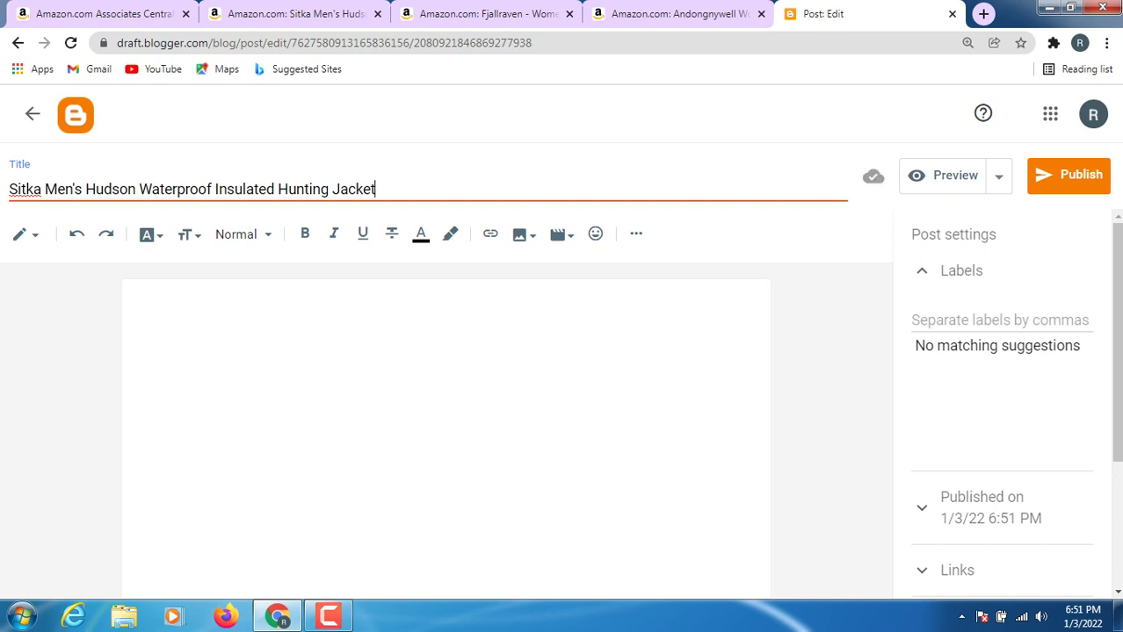
- Upload the untitled jacket picture from the Pictures library and insert it into the post body
click(524, 234)
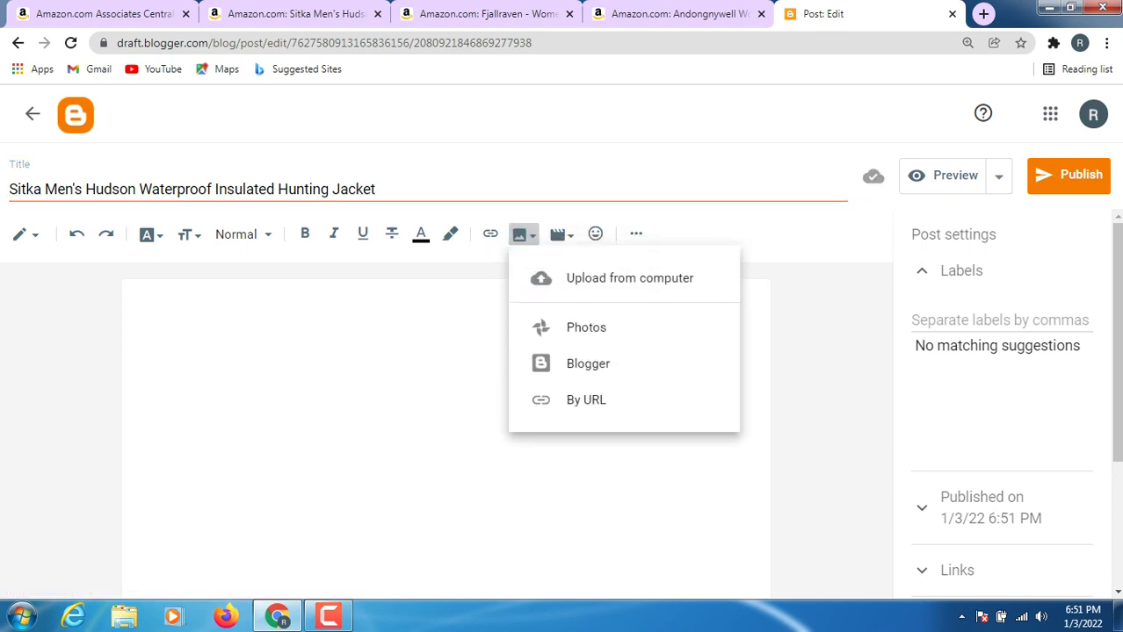
click(614, 277)
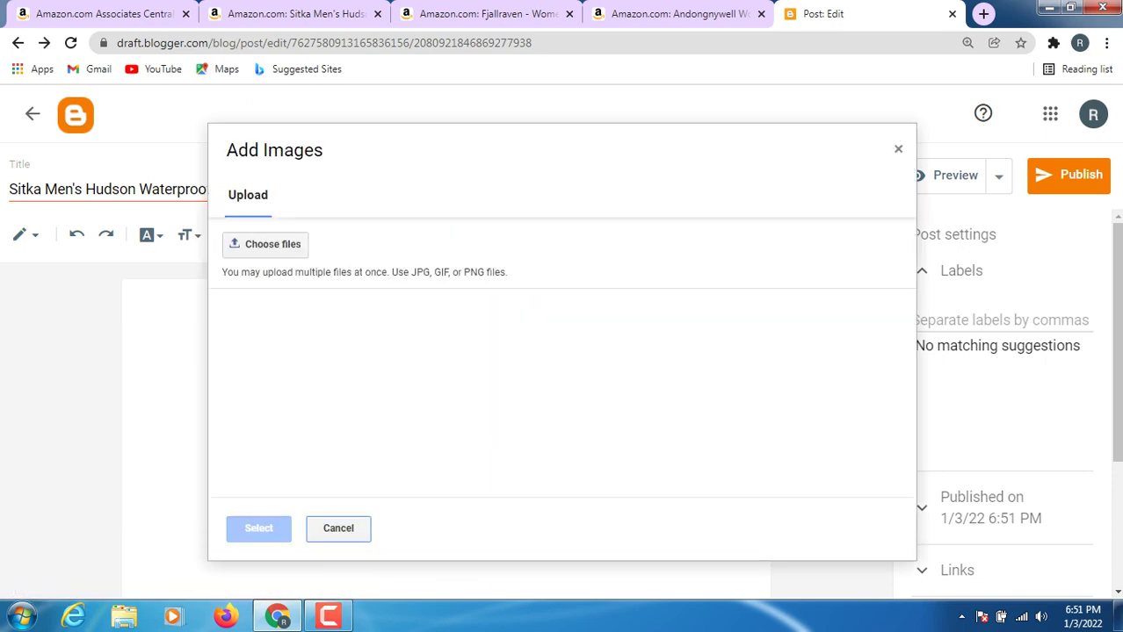
click(265, 244)
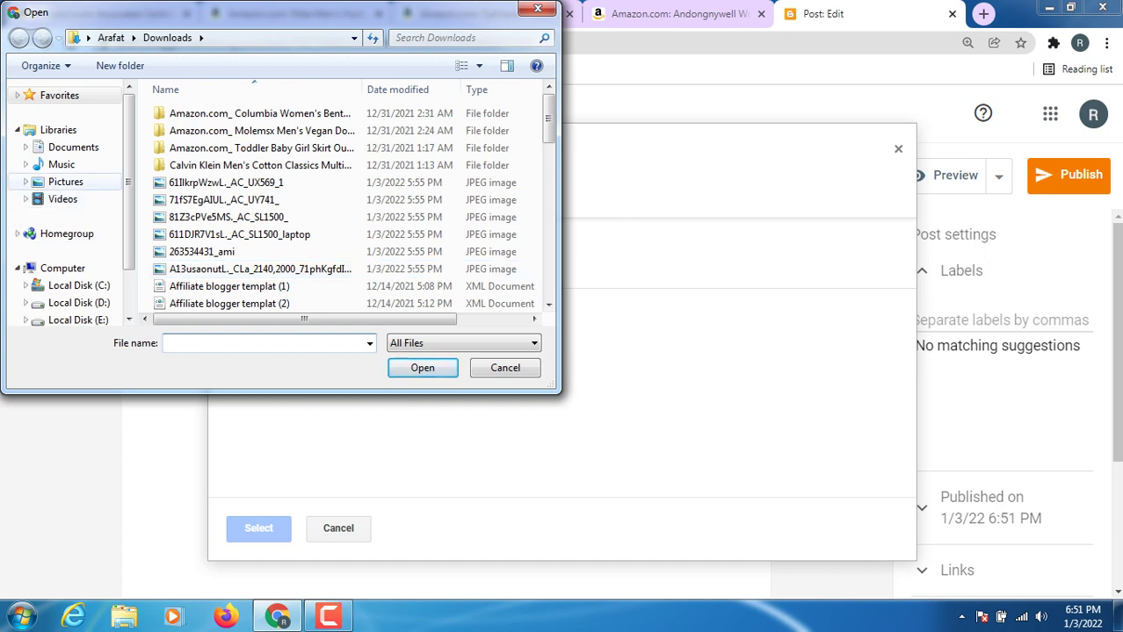
click(66, 182)
click(293, 171)
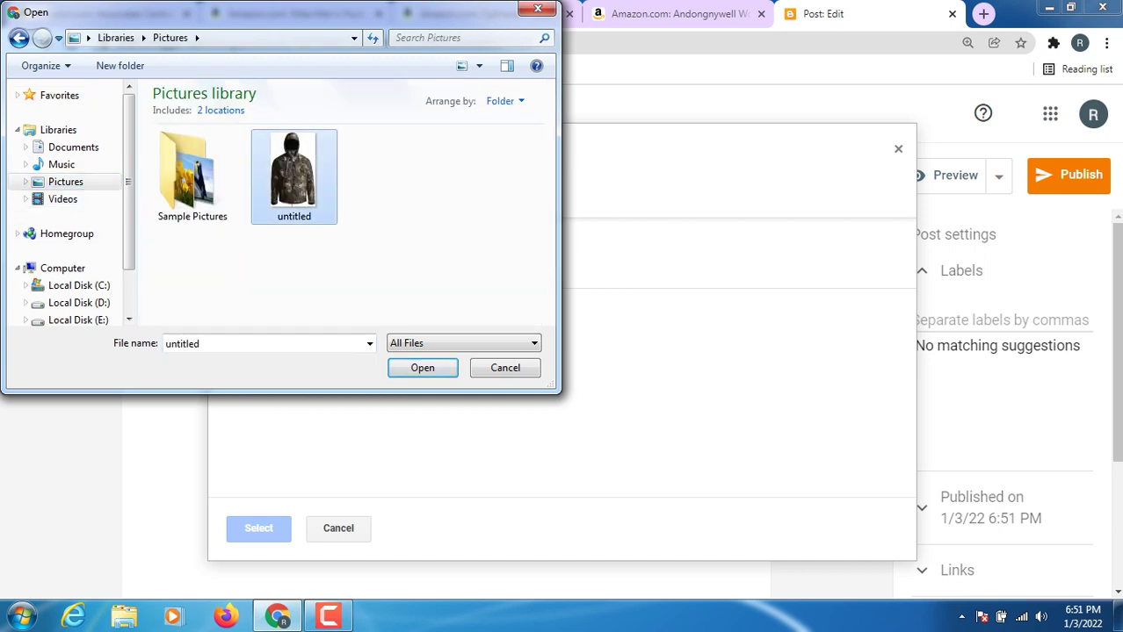
click(422, 368)
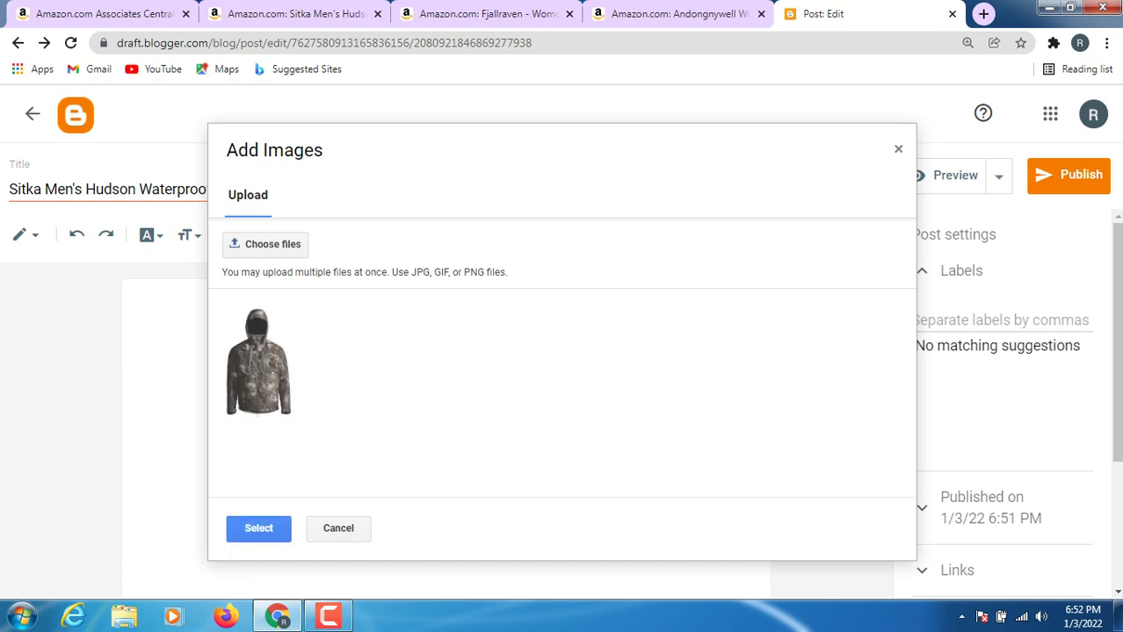
click(258, 528)
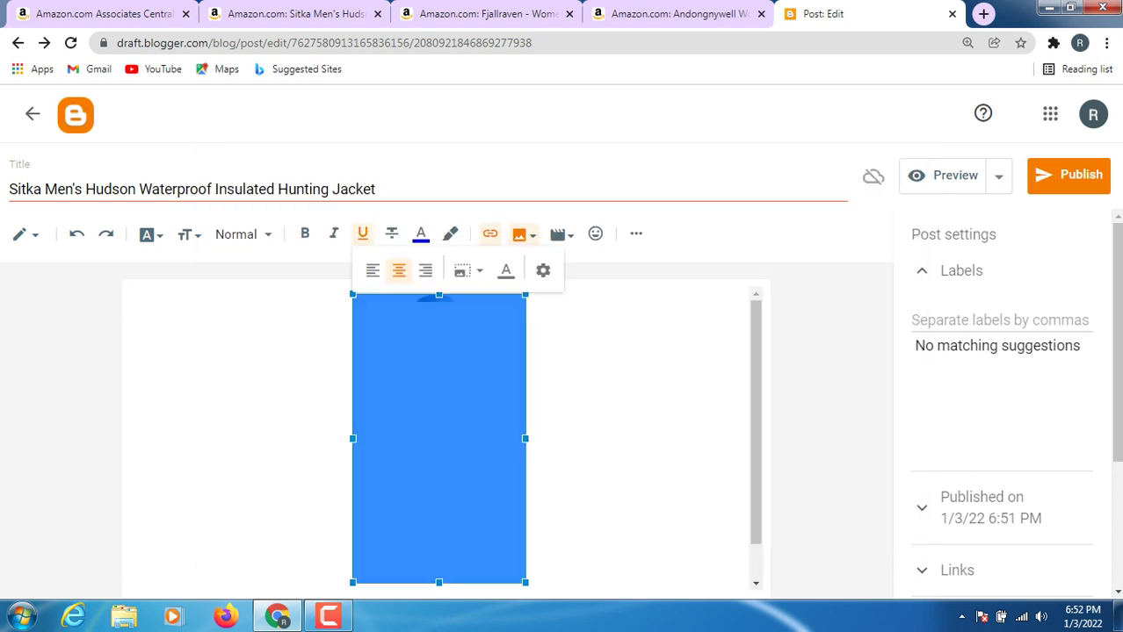
- Open the inserted picture's settings and paste the Sitka jacket's product name as its title text
click(543, 270)
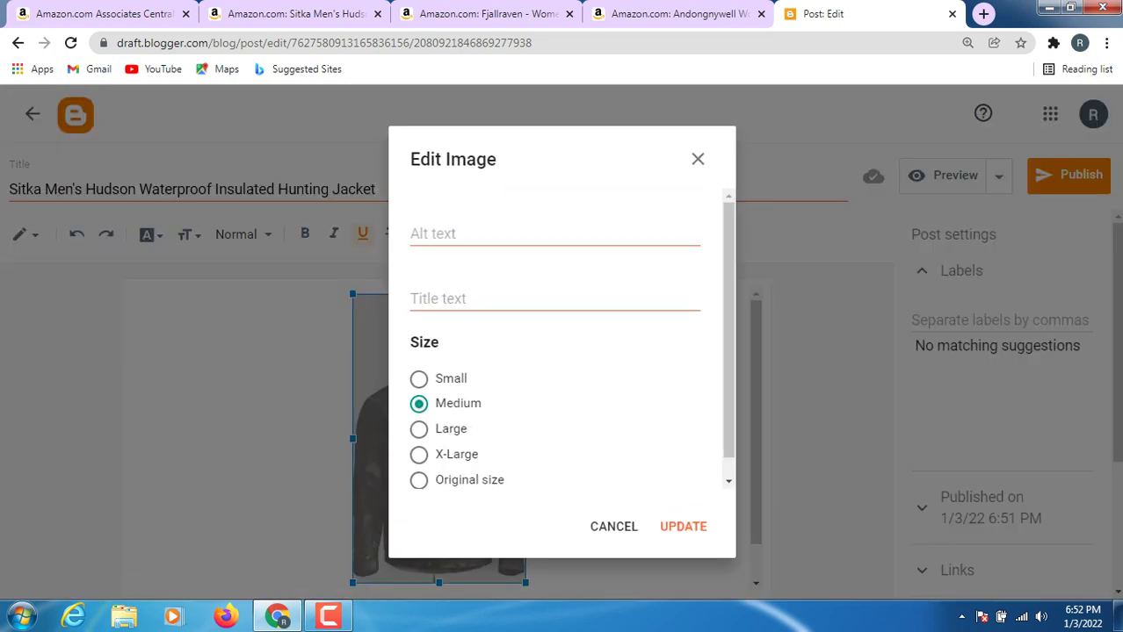
click(412, 298)
right_click(410, 296)
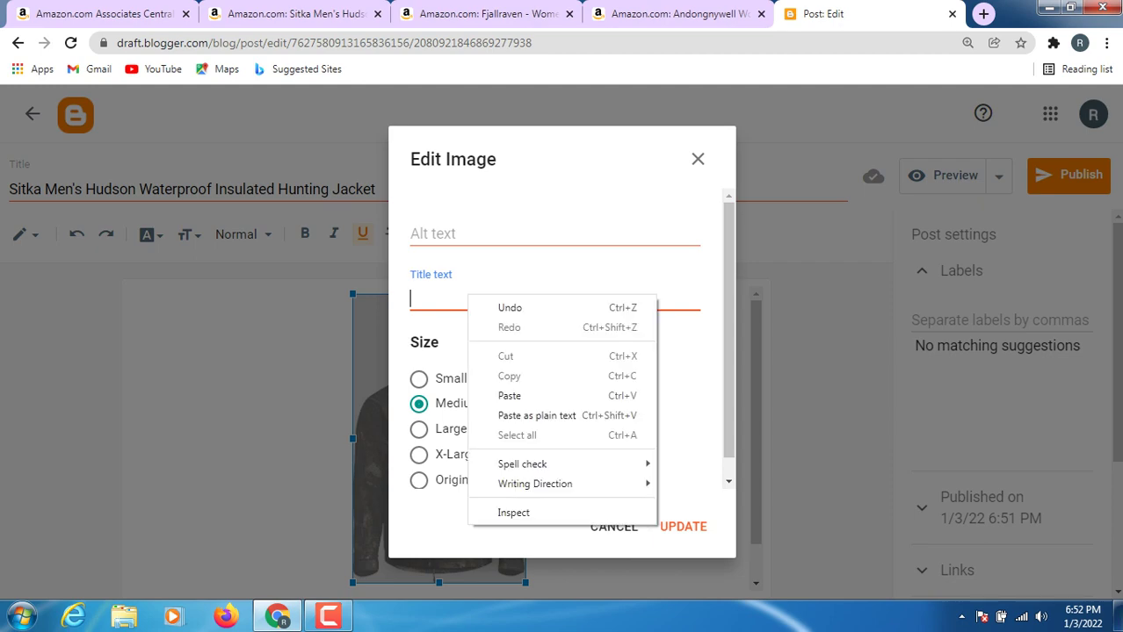
click(439, 393)
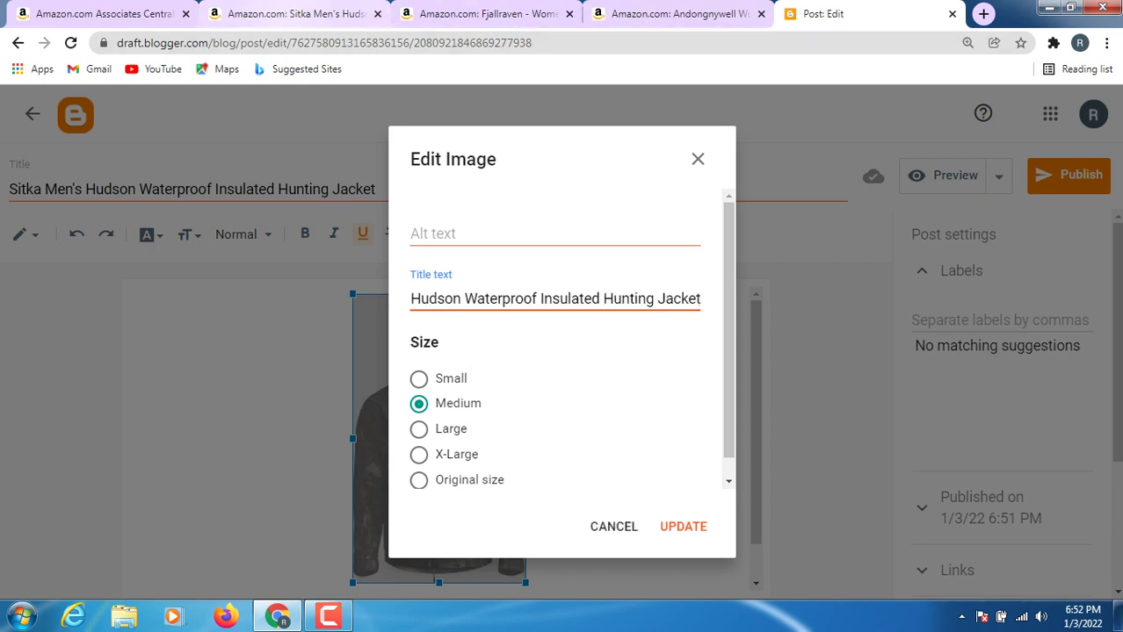
- Generate the SiteStripe short text link for the Sitka jacket on its Amazon page and copy it
click(294, 14)
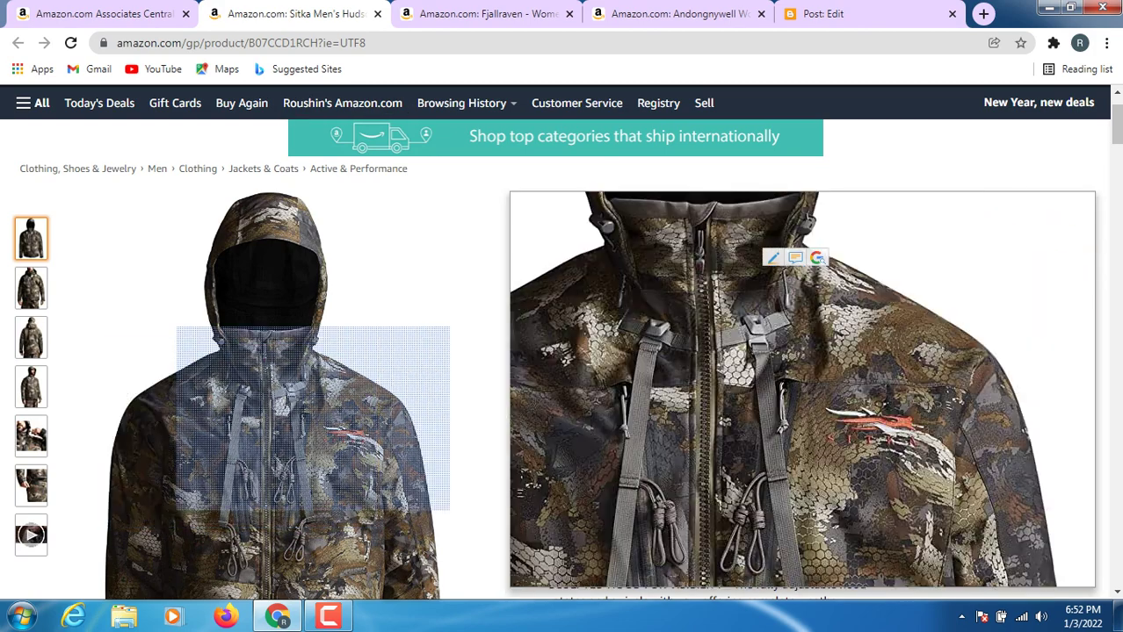
scroll(268, 283, up, 1)
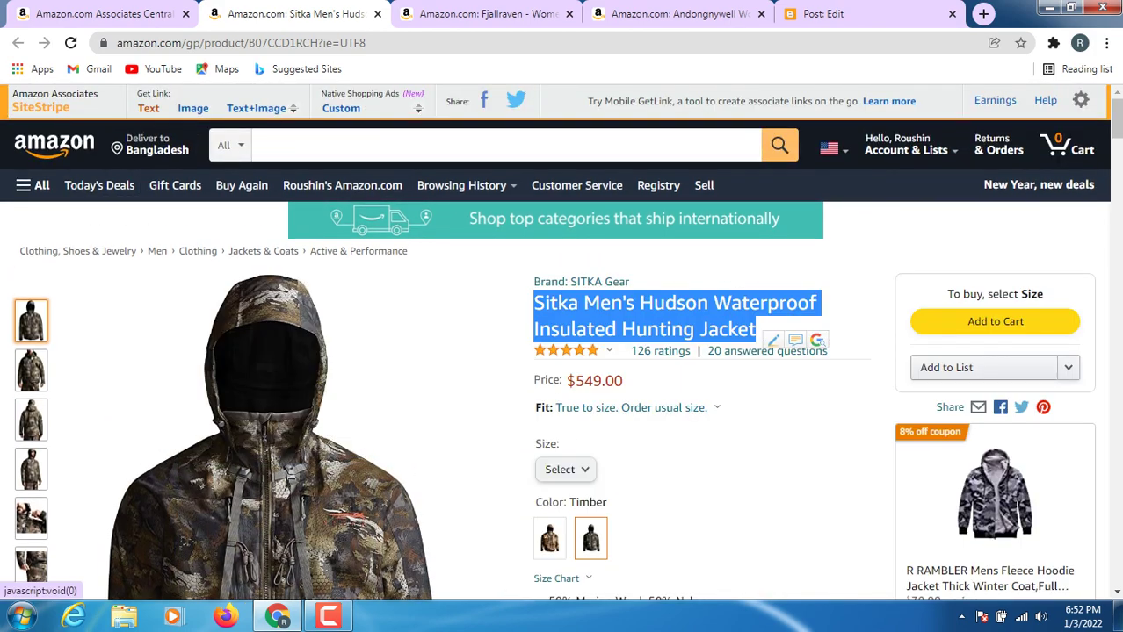
click(148, 108)
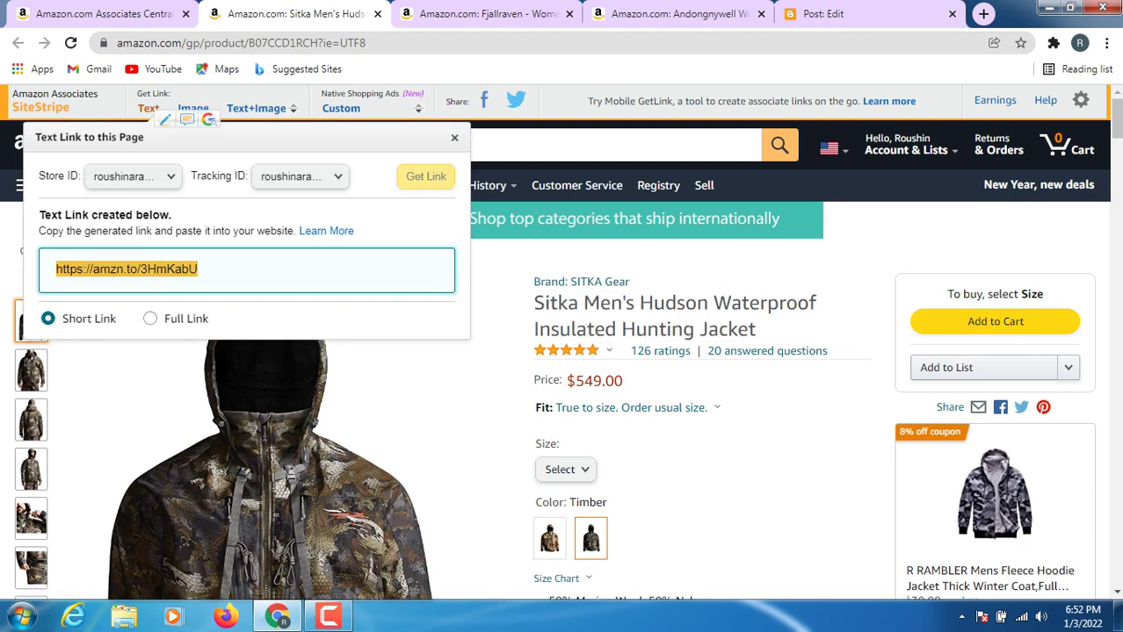
right_click(223, 264)
click(259, 273)
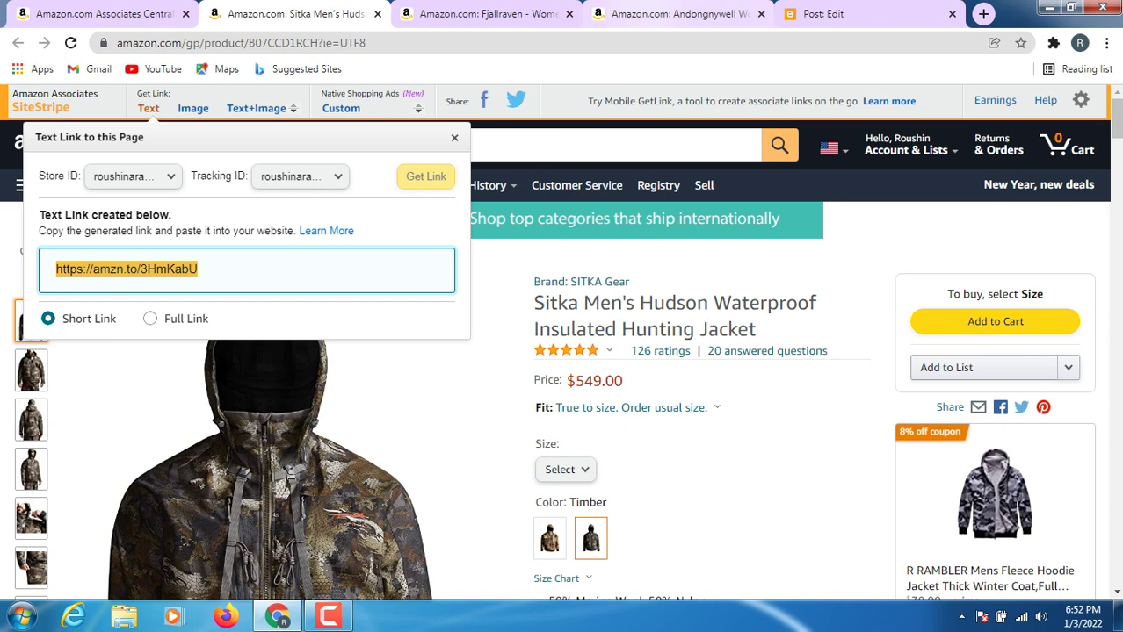
click(823, 13)
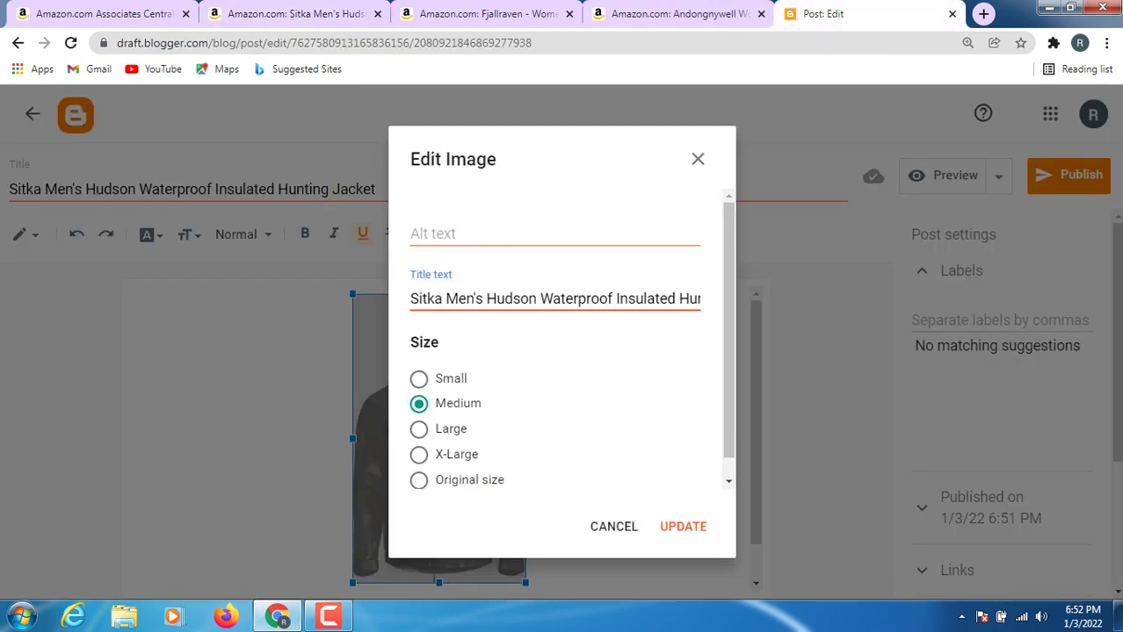
click(456, 234)
right_click(455, 230)
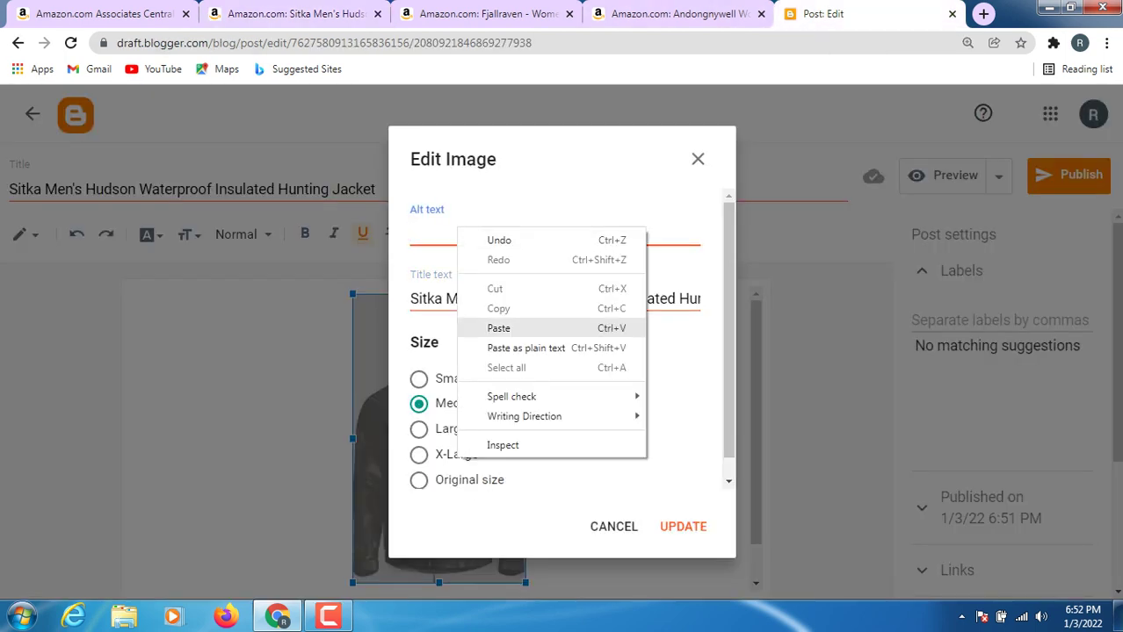
click(498, 328)
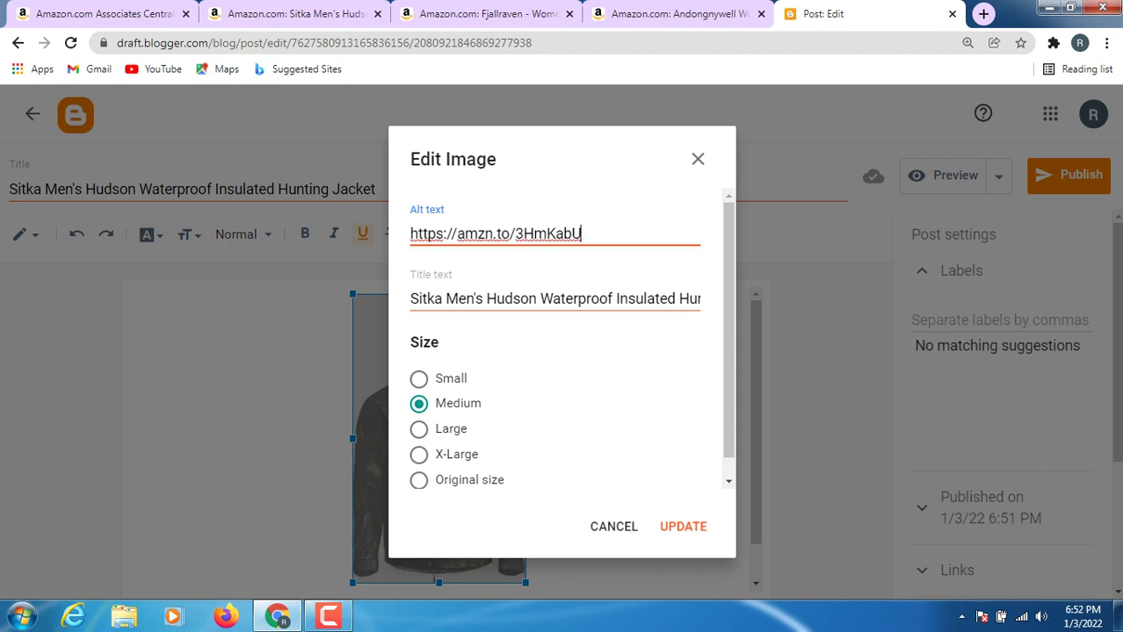
click(682, 527)
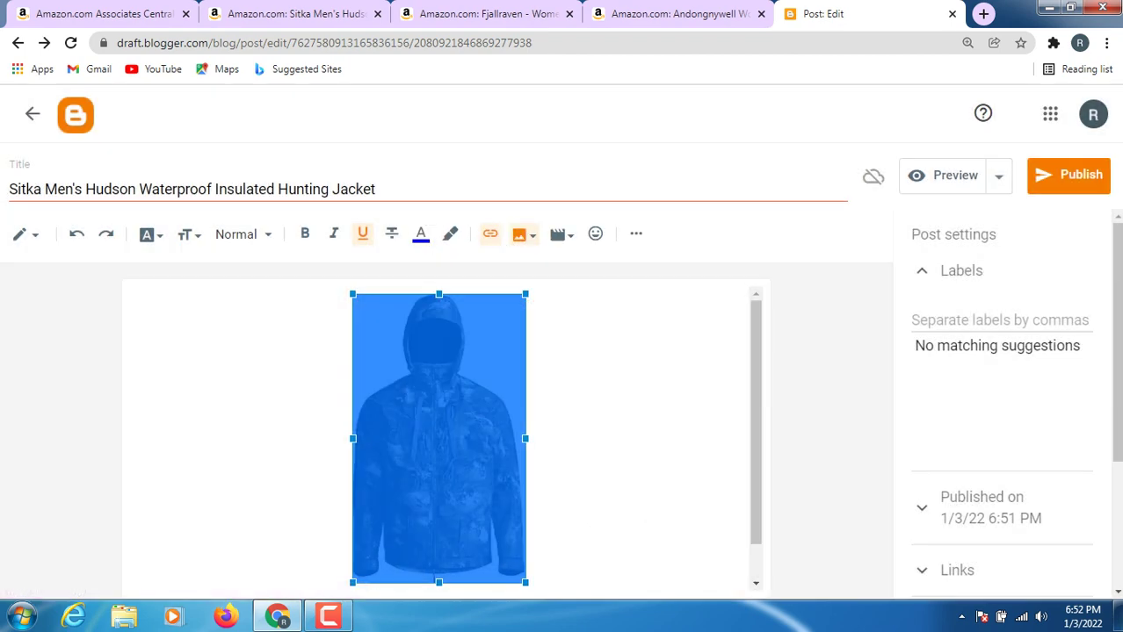
click(490, 234)
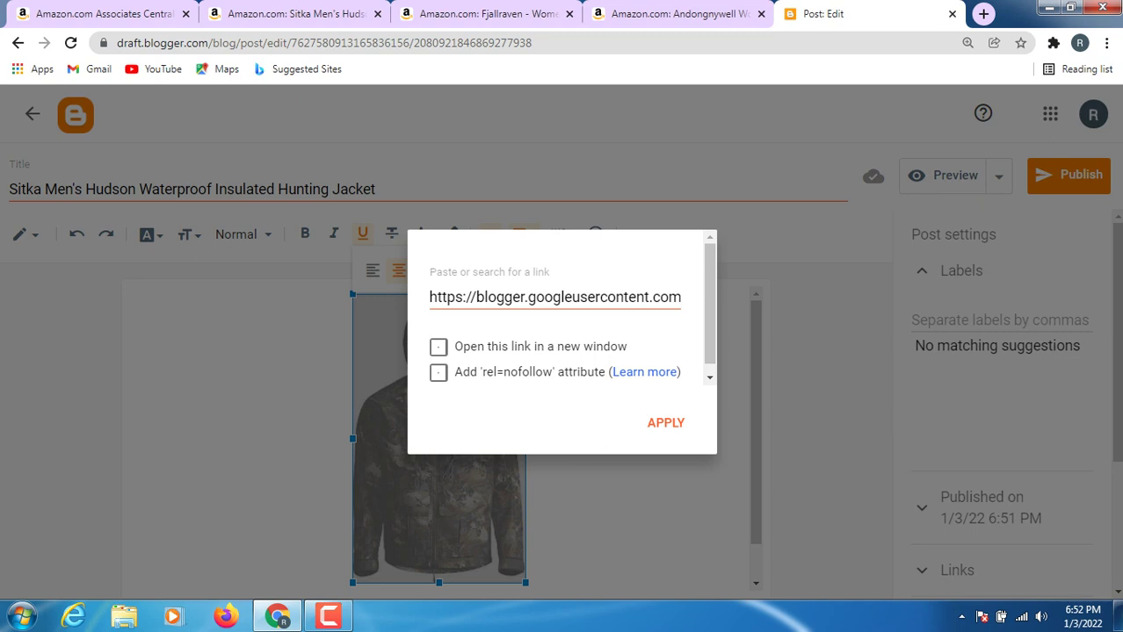
drag(430, 297, 682, 297)
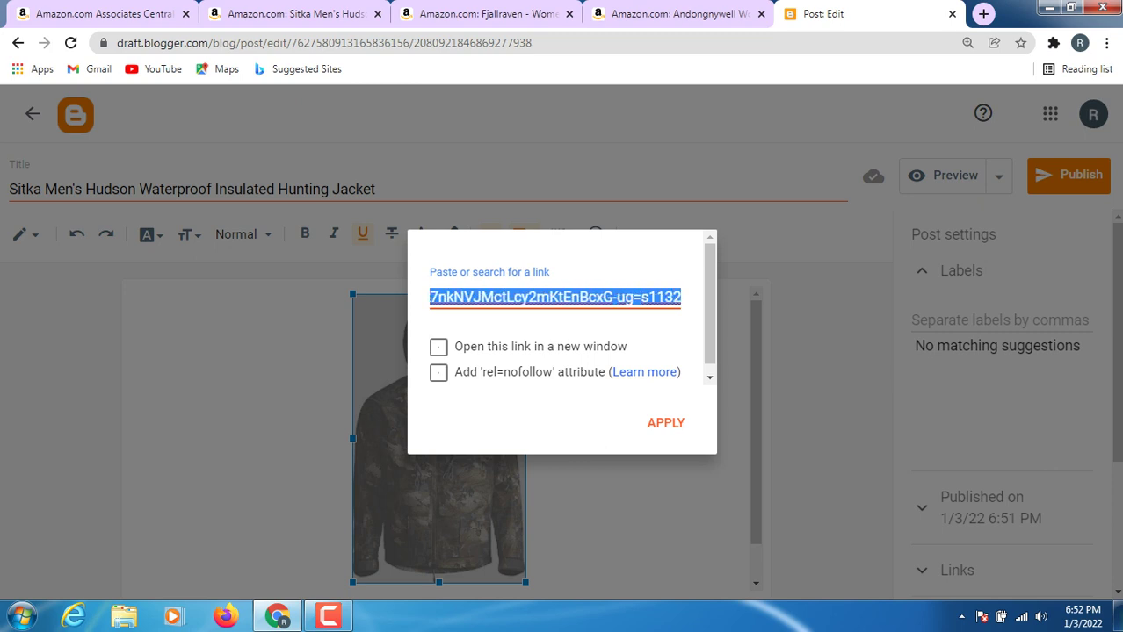
key(BackSpace)
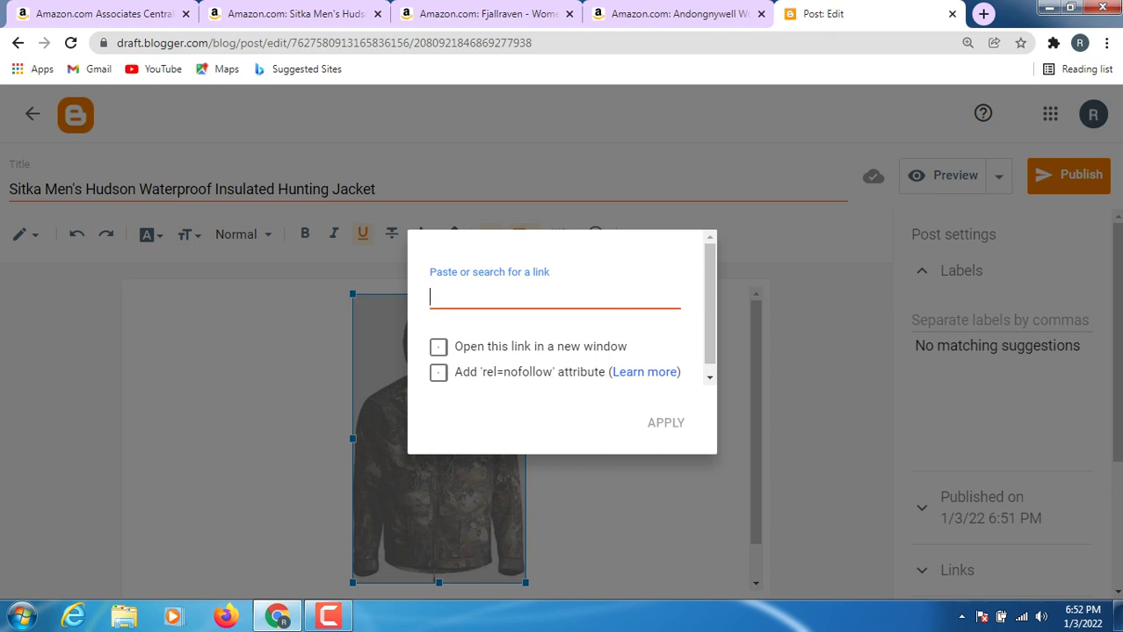
right_click(475, 300)
click(527, 398)
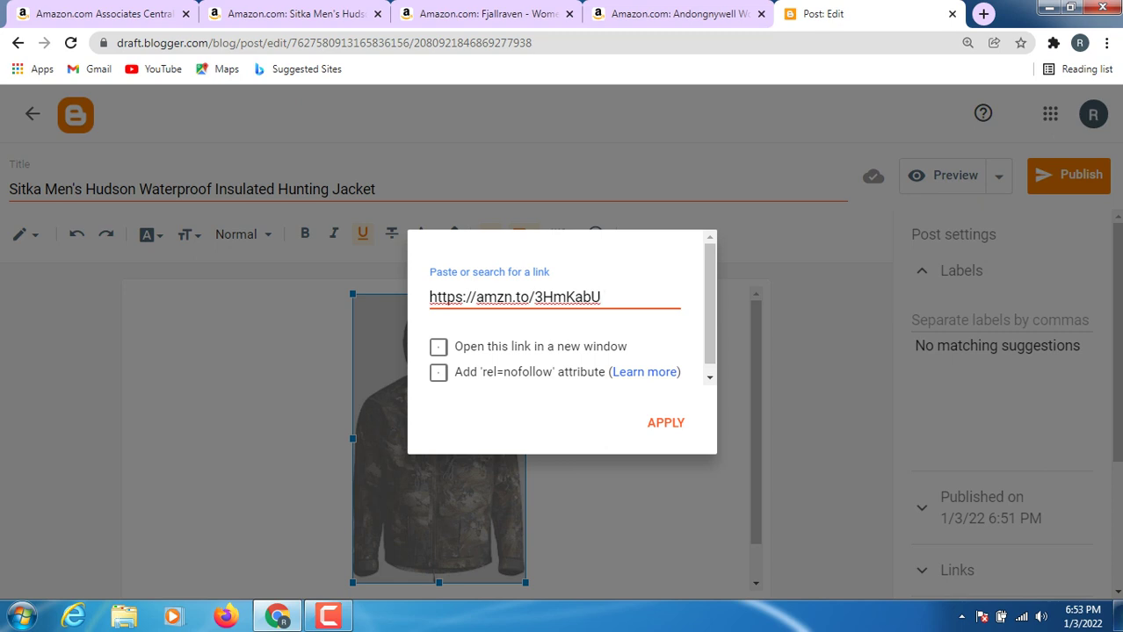
click(438, 347)
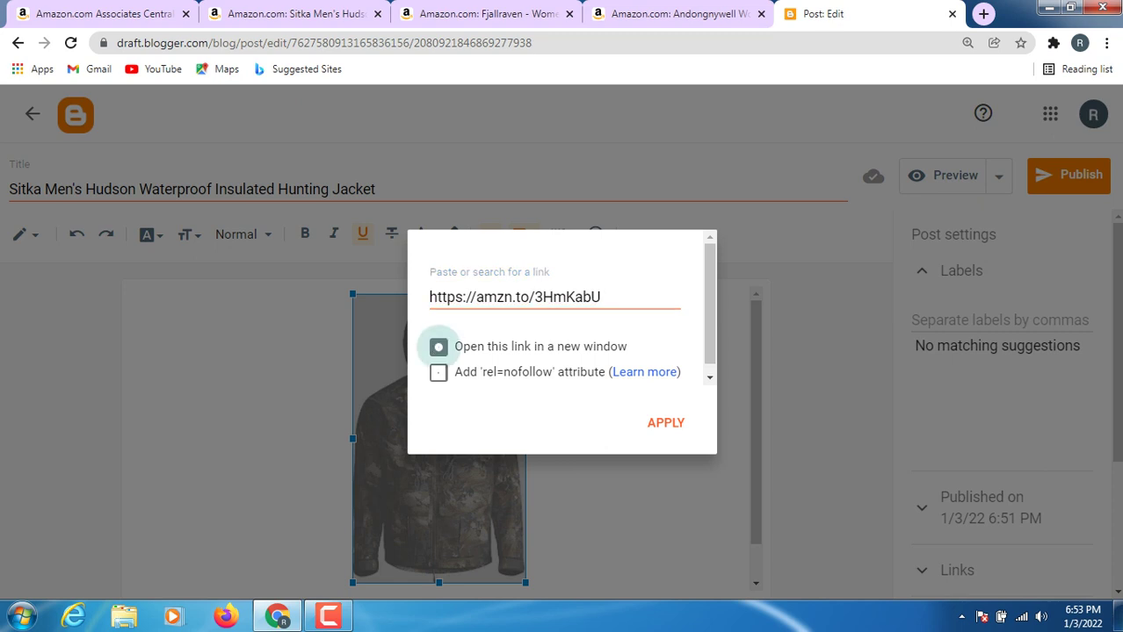
click(665, 423)
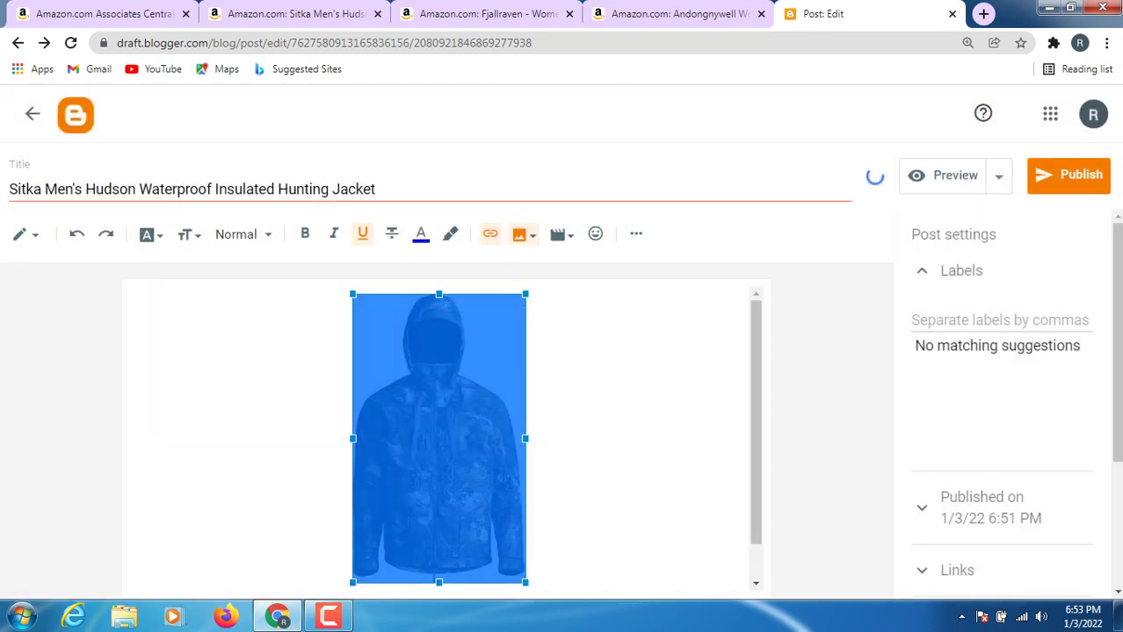
- Copy the feature bullet points, from 50% Merino Wool, 50% Nylon through WATER-SEALING CUFFS, on the Sitka jacket's Amazon page
scroll(440, 430, down, 1)
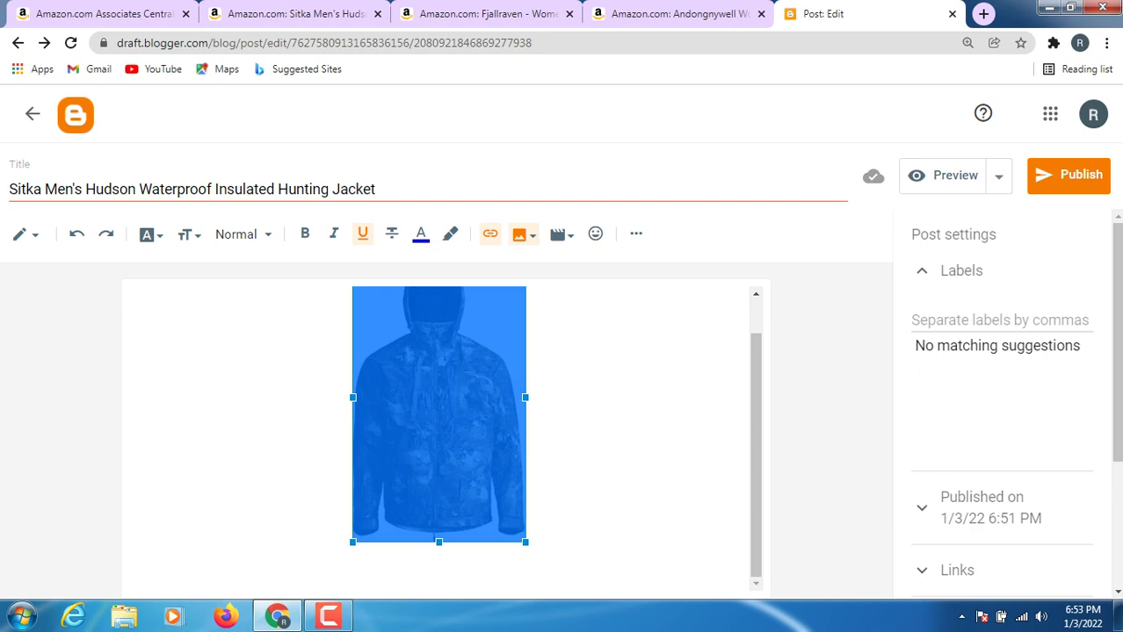
click(290, 13)
scroll(562, 351, down, 2)
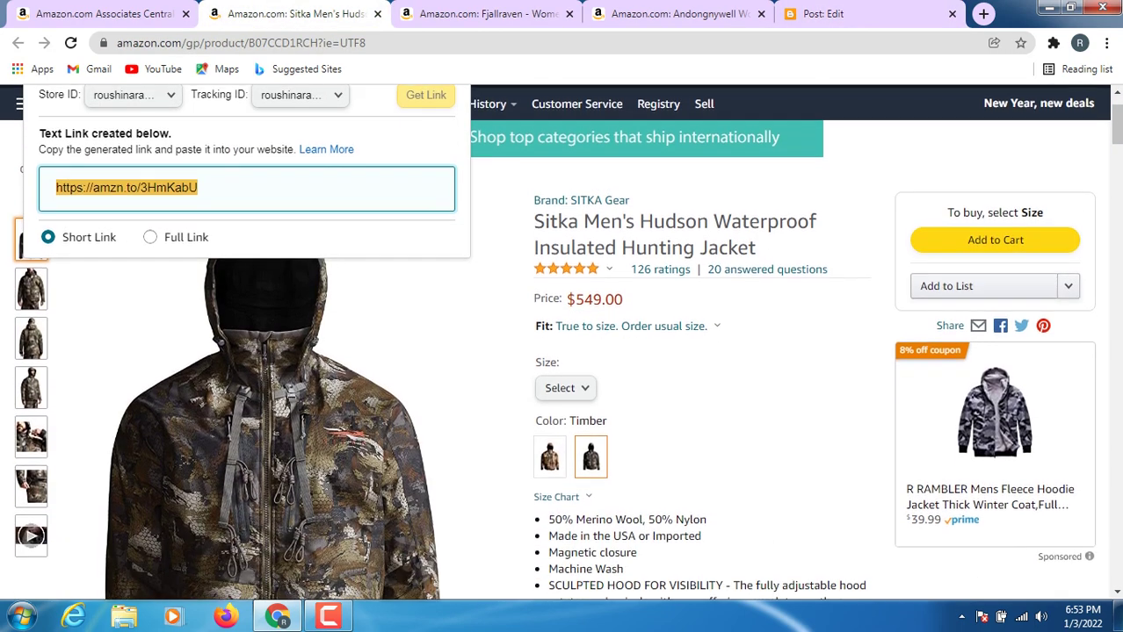
scroll(562, 351, down, 3)
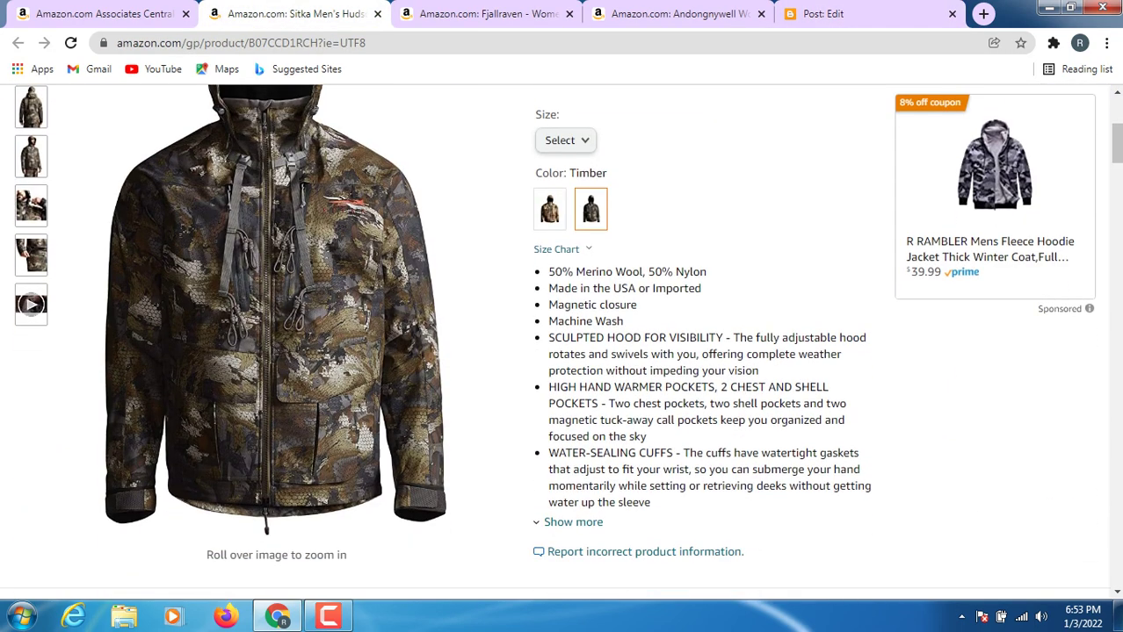
scroll(562, 351, up, 3)
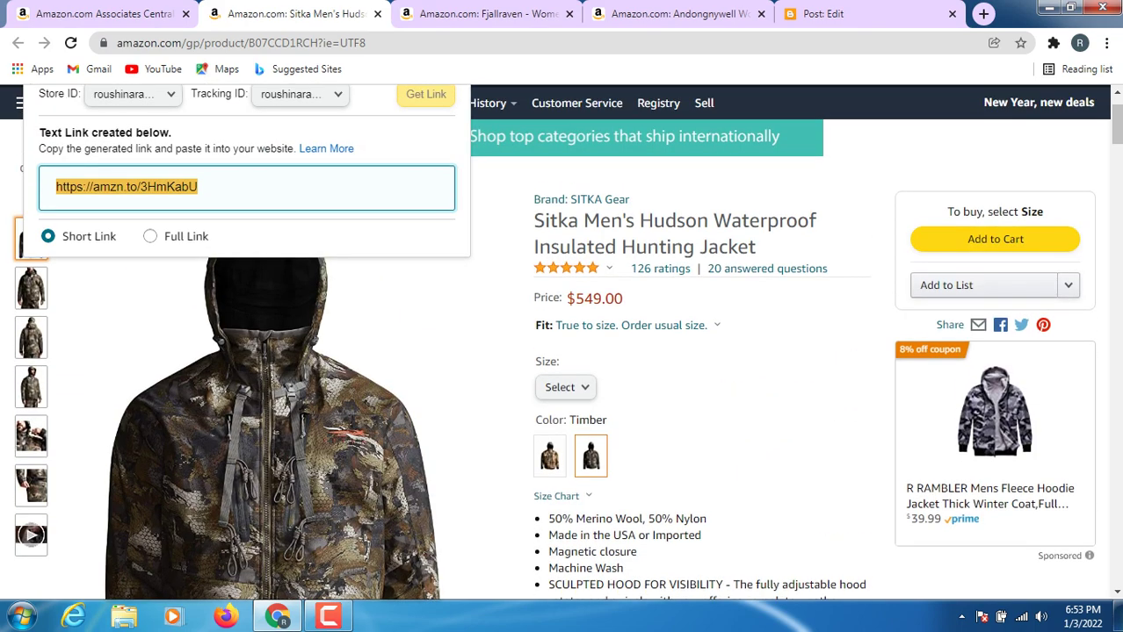
key(ctrl+5)
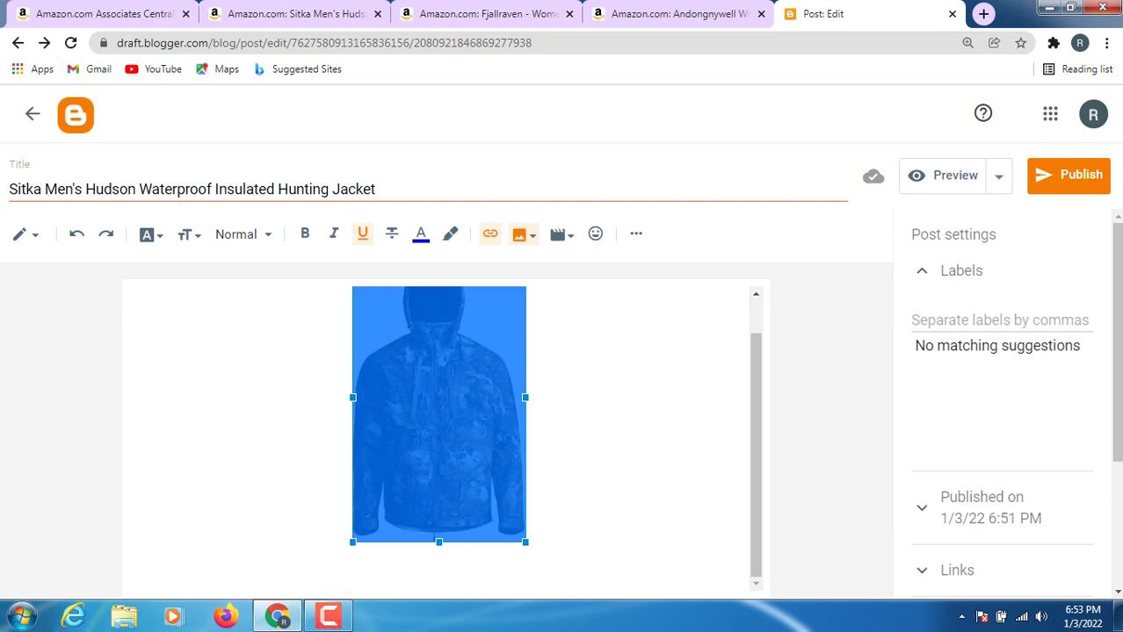
click(290, 13)
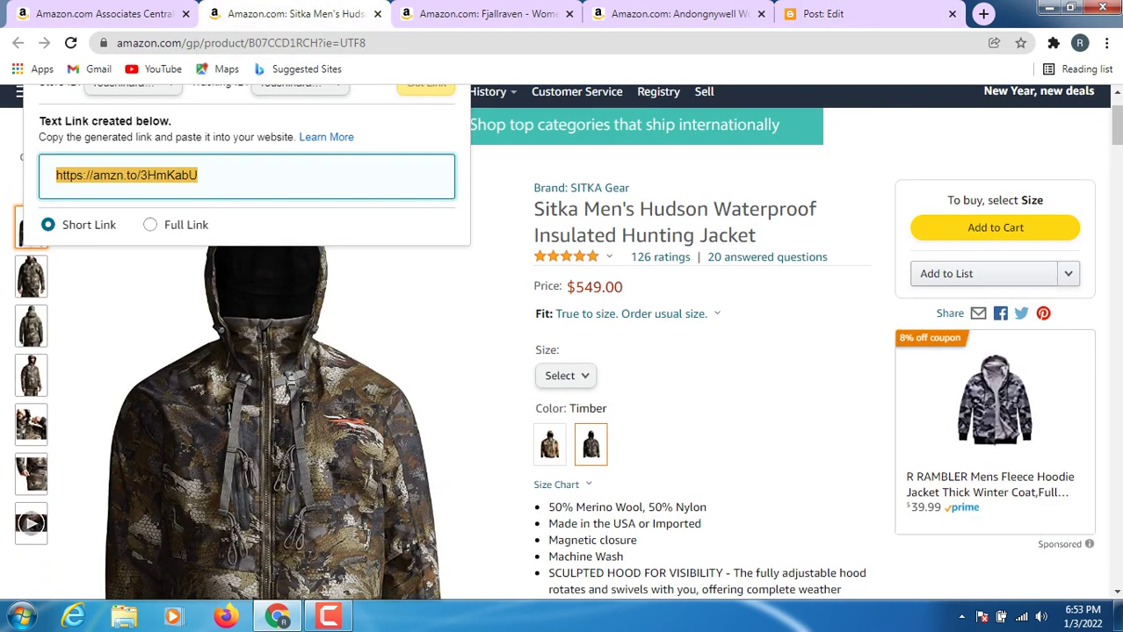
scroll(562, 342, down, 3)
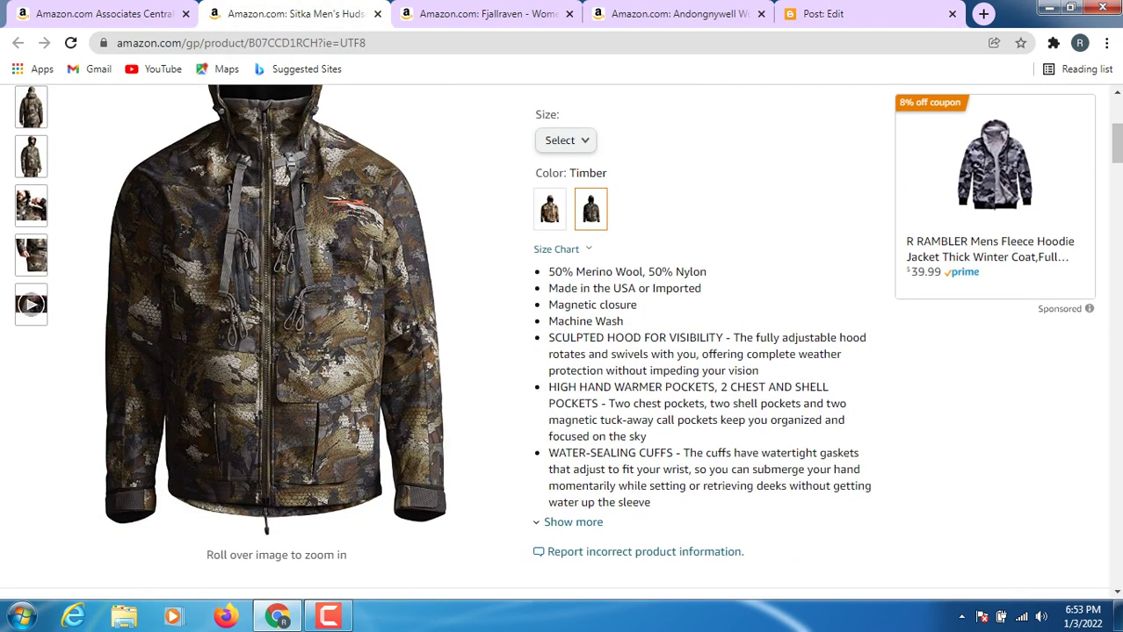
drag(548, 271, 650, 502)
right_click(672, 368)
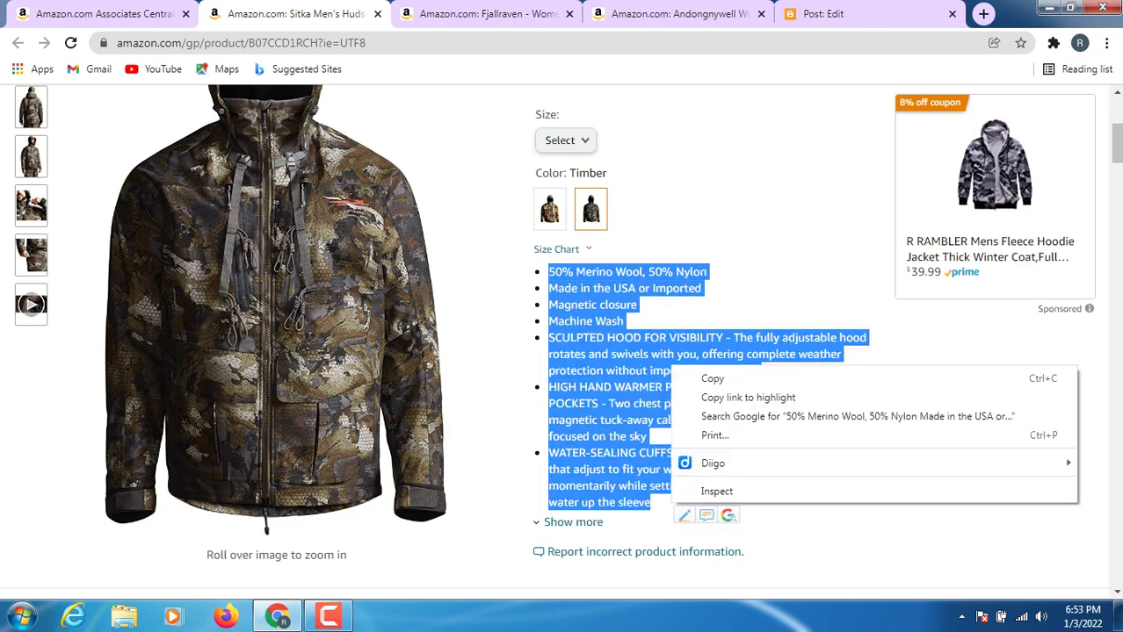
click(712, 378)
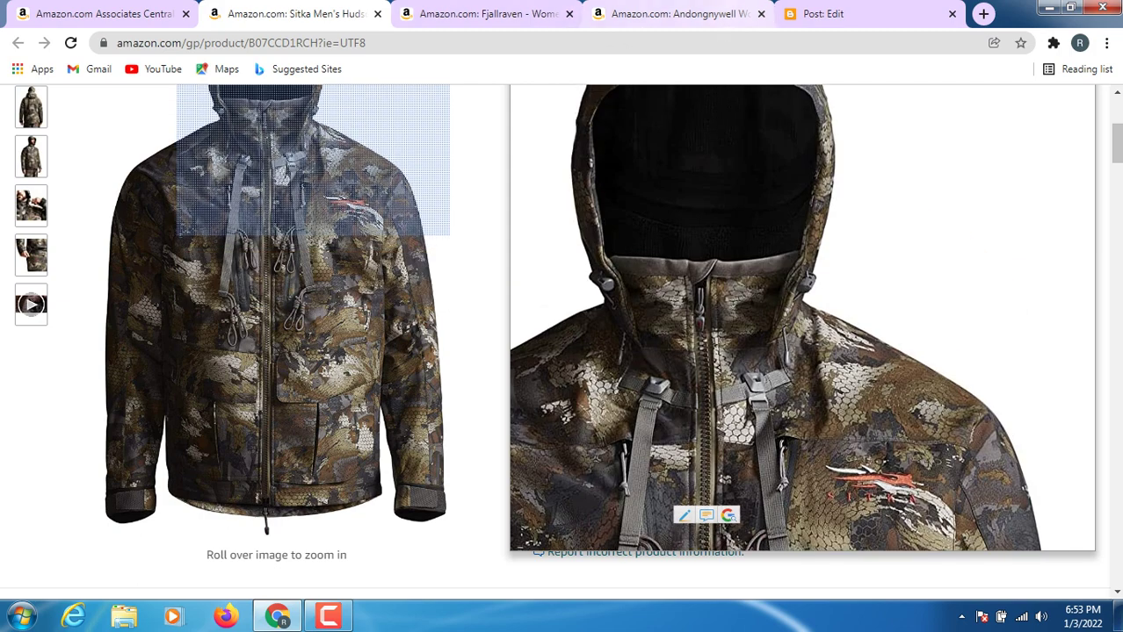
- Paste the copied feature bullet points below the jacket picture in the Blogger post
click(823, 13)
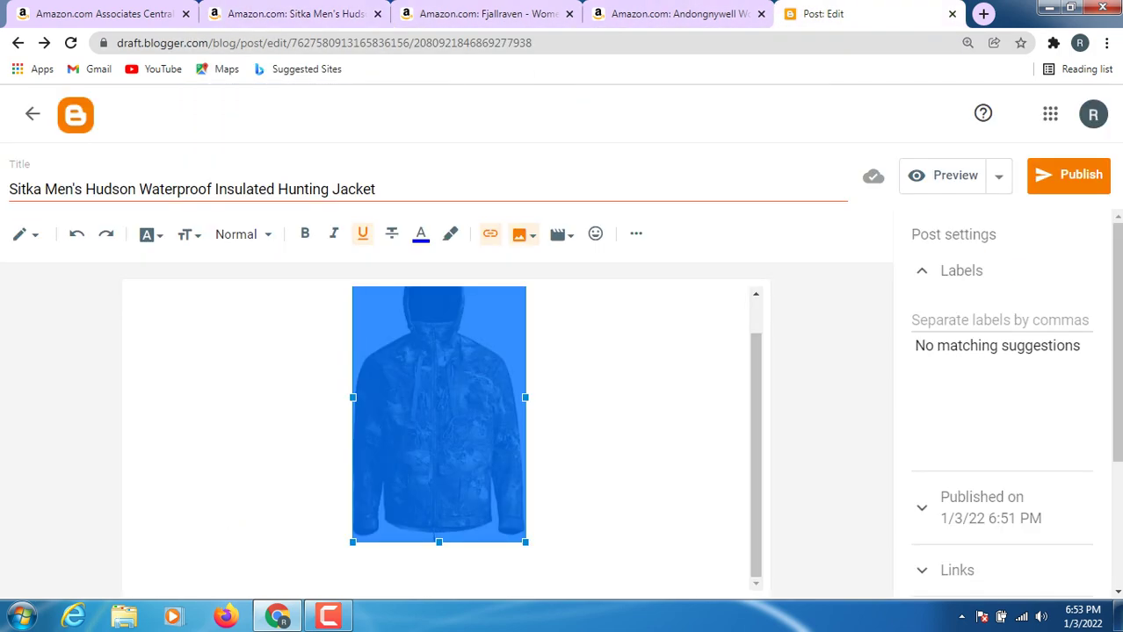
click(137, 551)
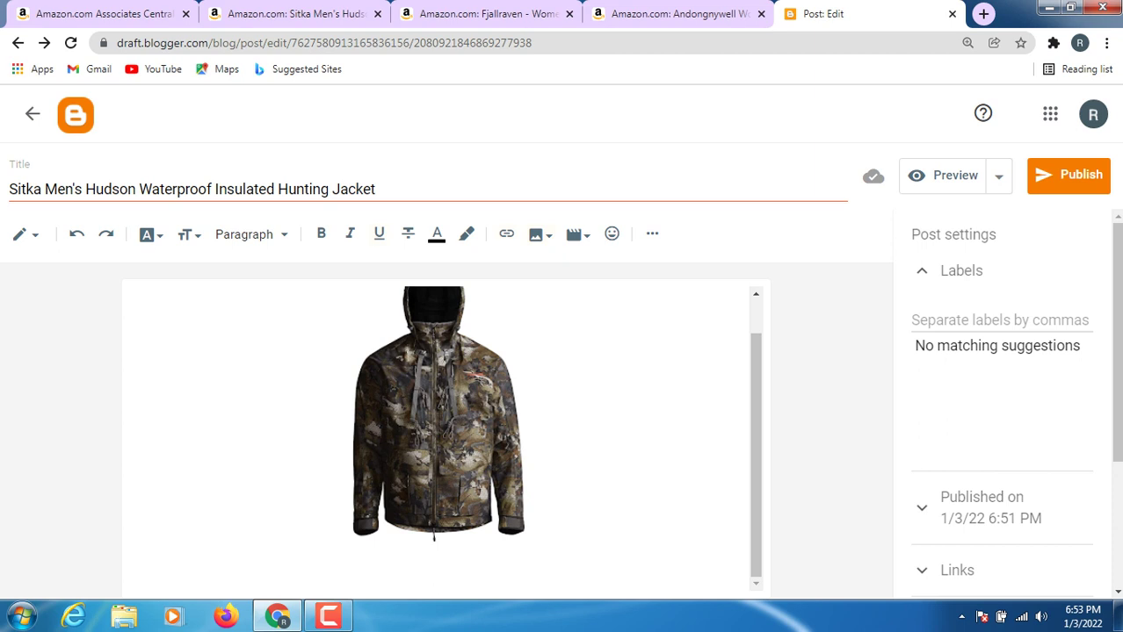
right_click(411, 322)
click(443, 427)
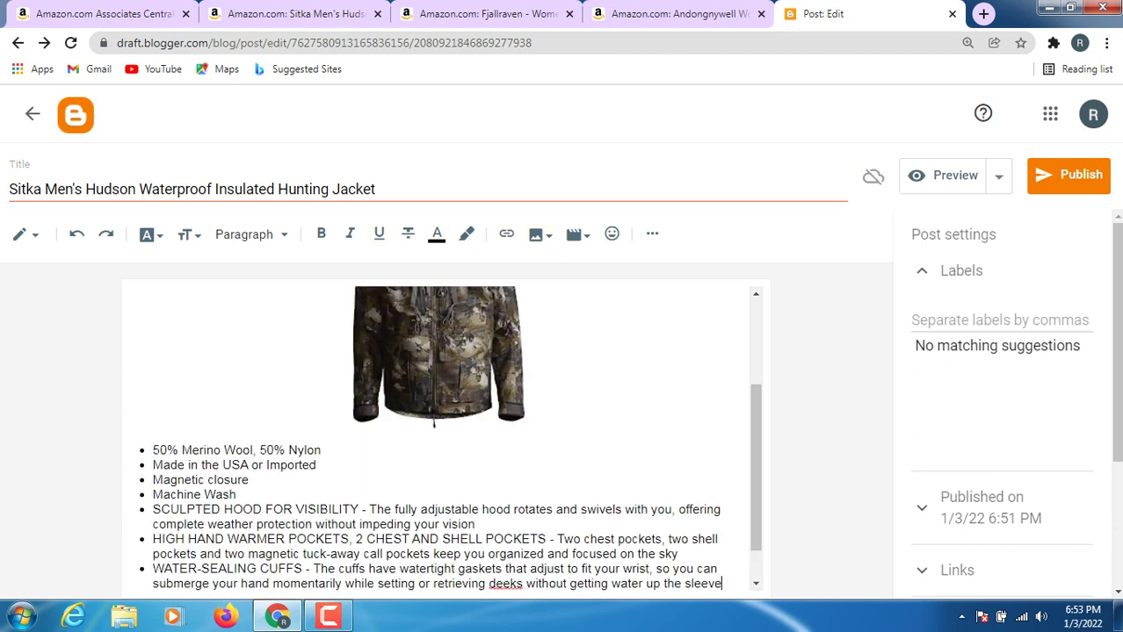
scroll(439, 430, down, 1)
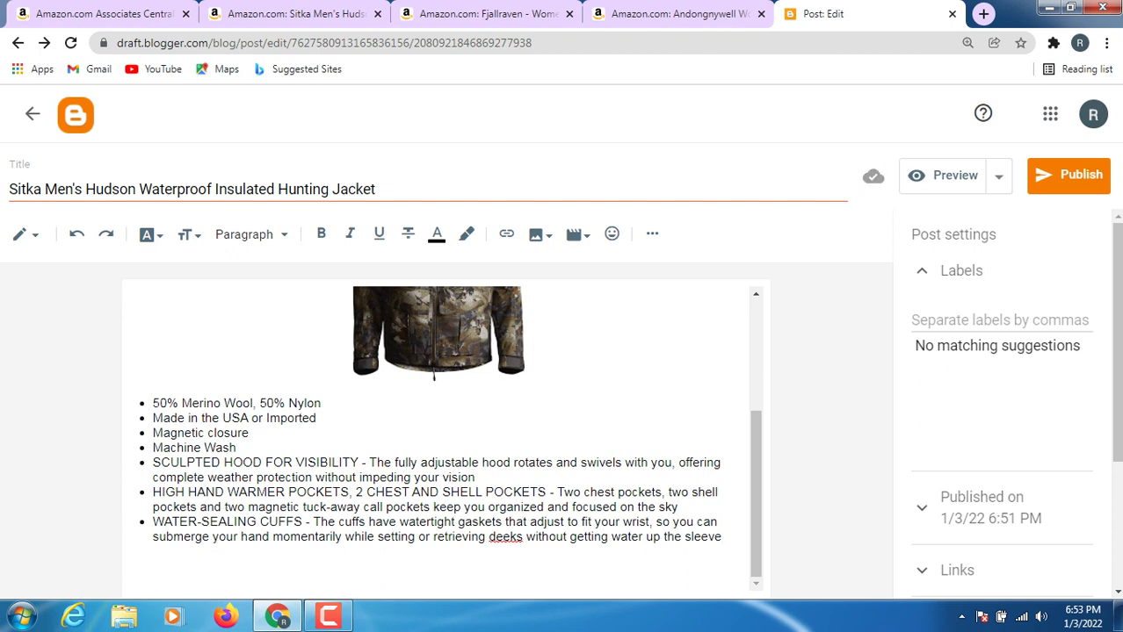
- Add a new line after the bullet points, start an image upload from the computer, and browse to the Downloads folder
key(Return)
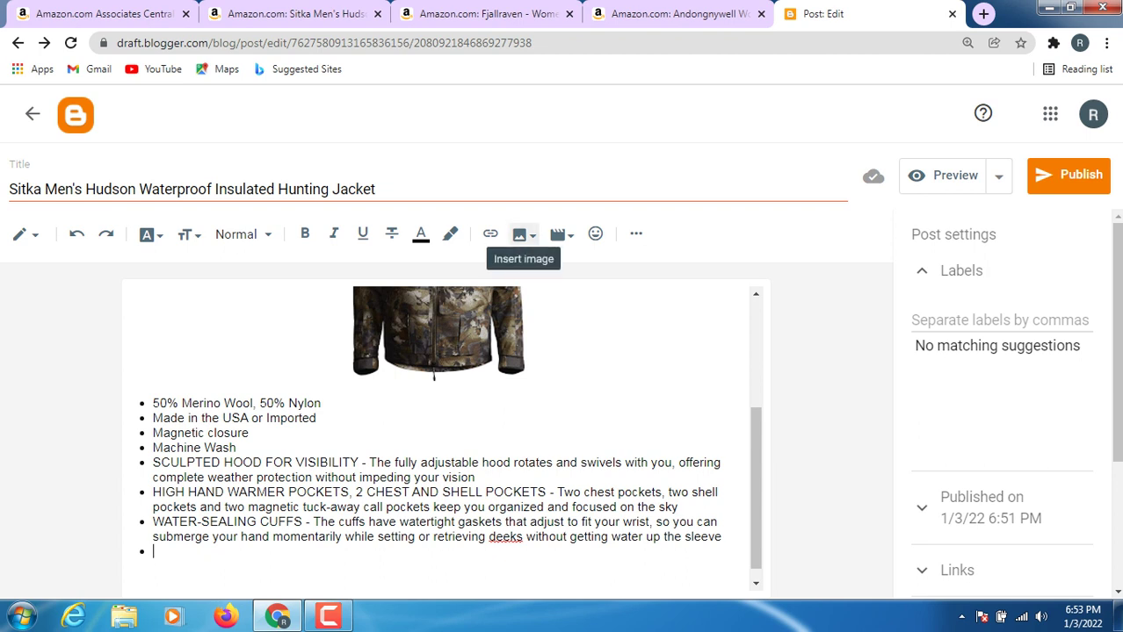
click(521, 235)
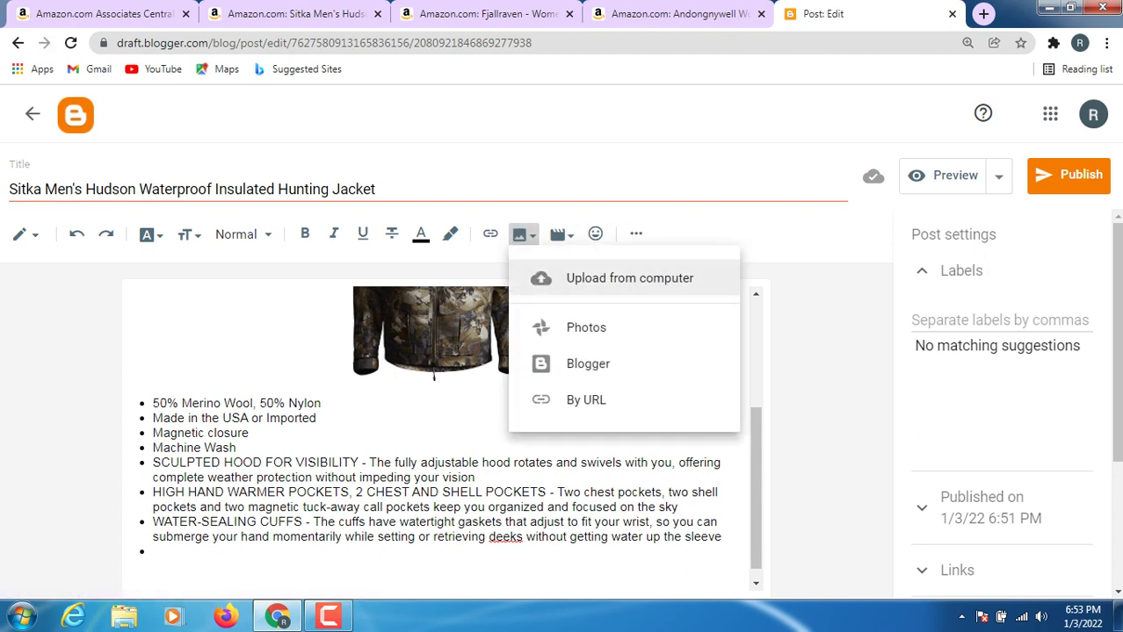
click(629, 278)
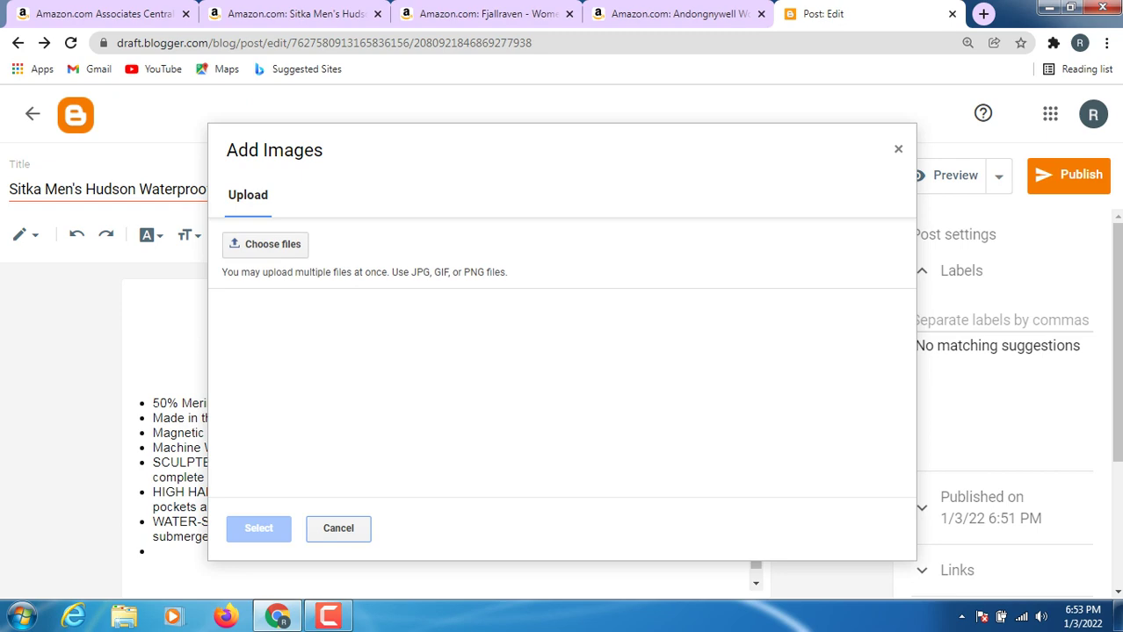
click(265, 244)
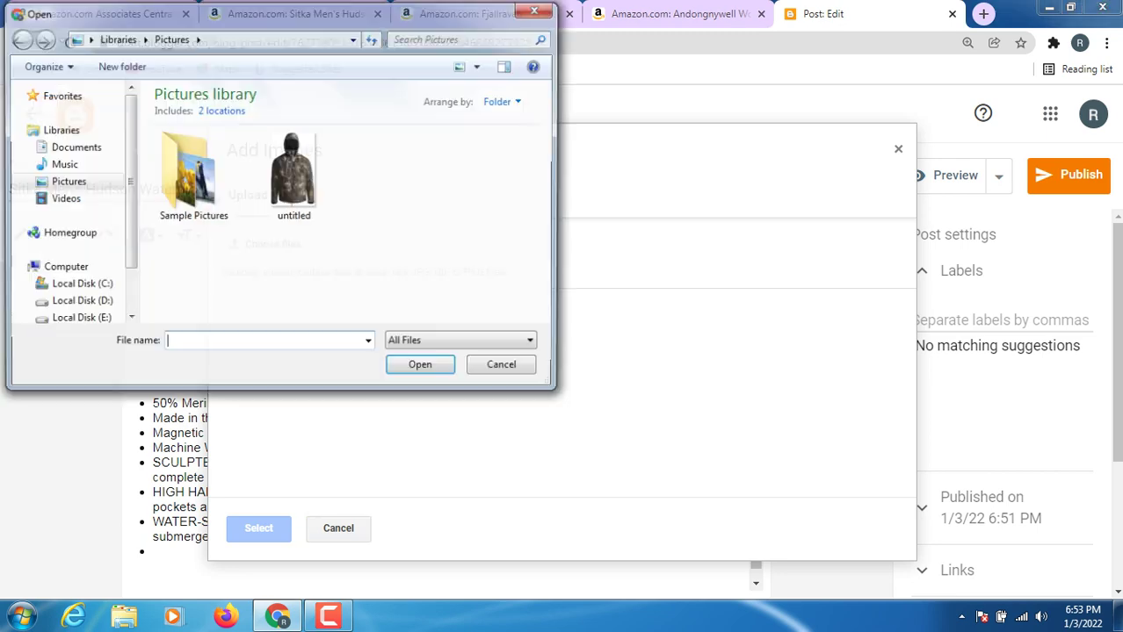
click(58, 95)
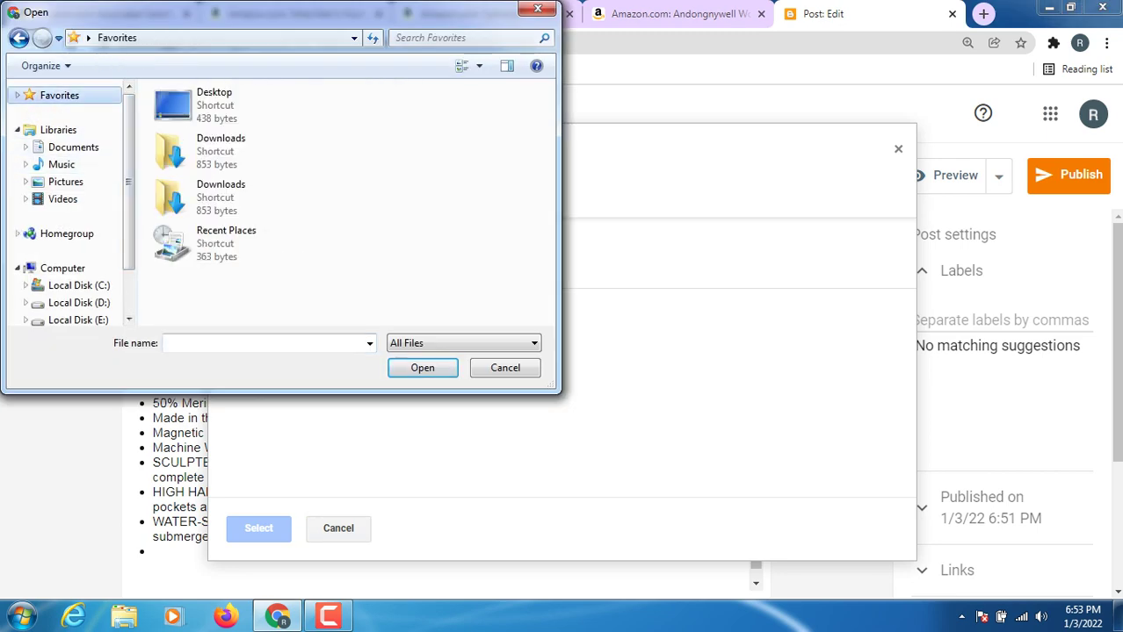
click(258, 157)
right_click(259, 156)
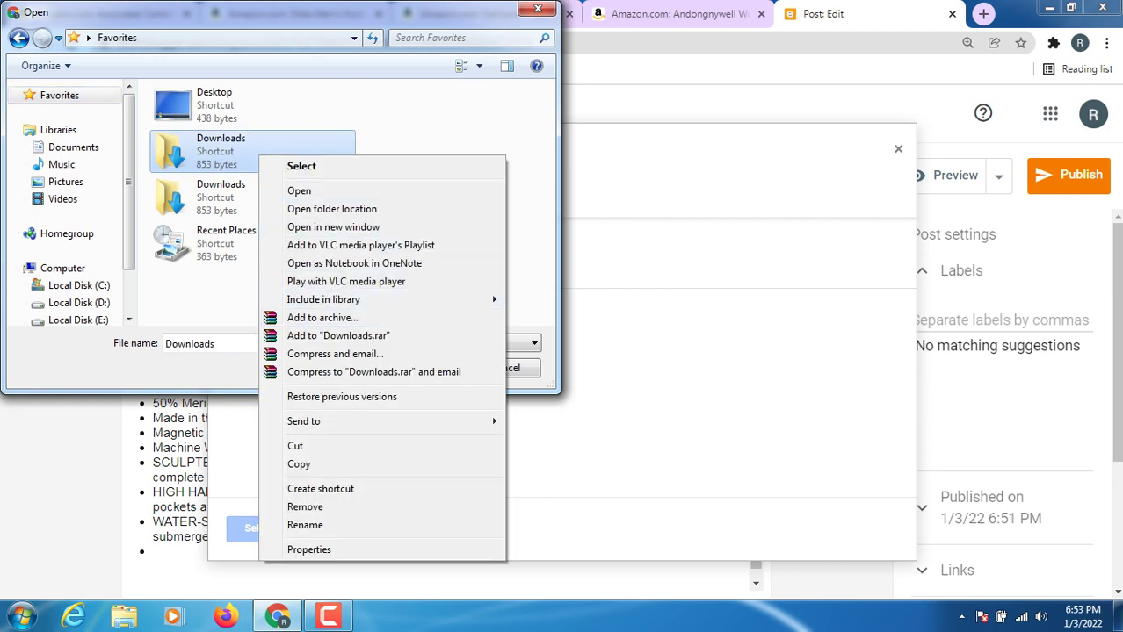
click(299, 190)
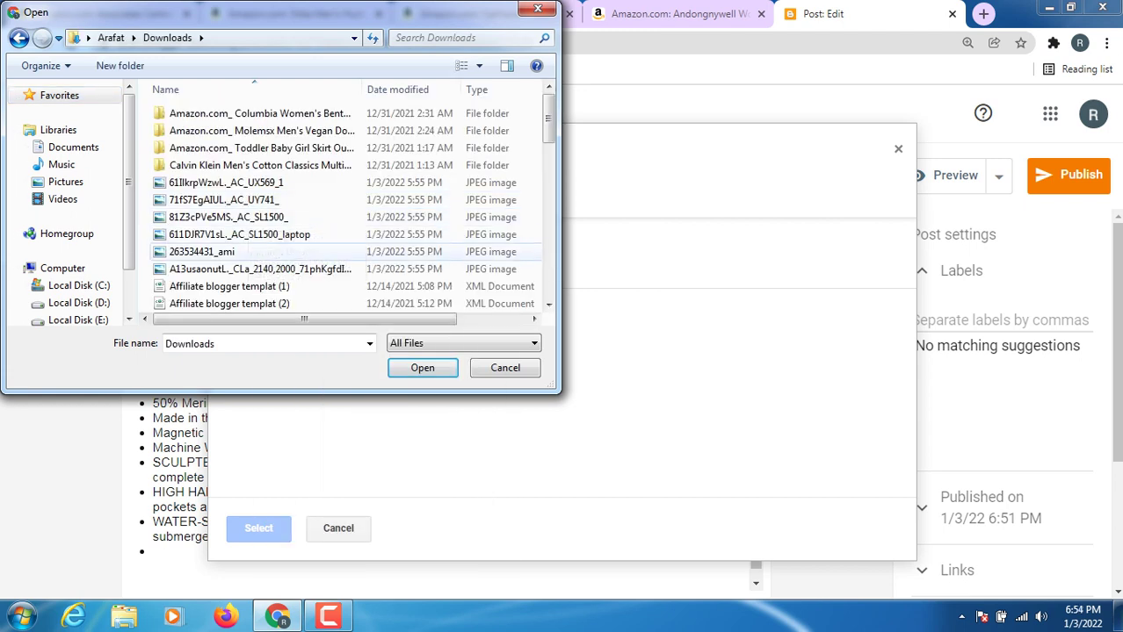
- Upload the amzn-buy-now-btn image from Downloads and insert it below the bullet points
scroll(255, 255, down, 3)
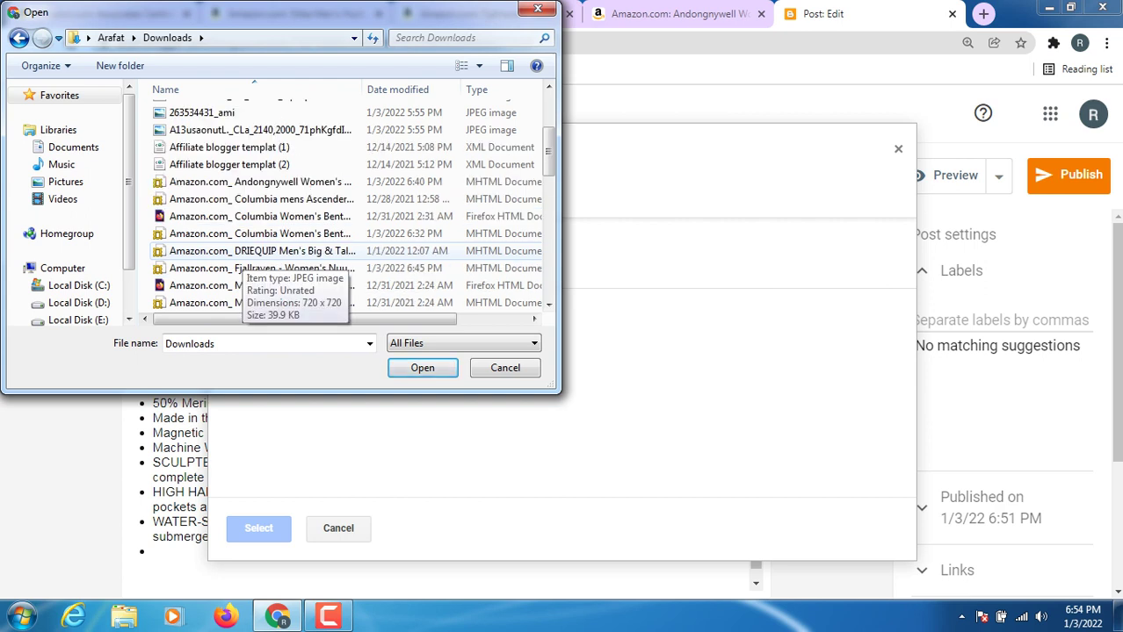
scroll(255, 264, down, 2)
click(213, 303)
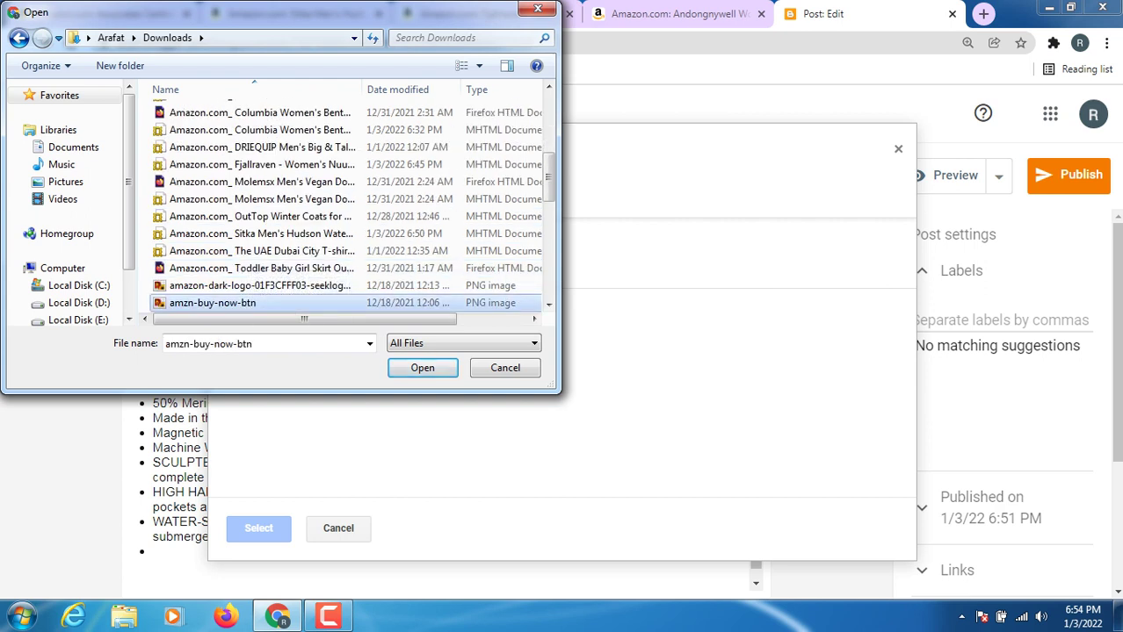
click(421, 367)
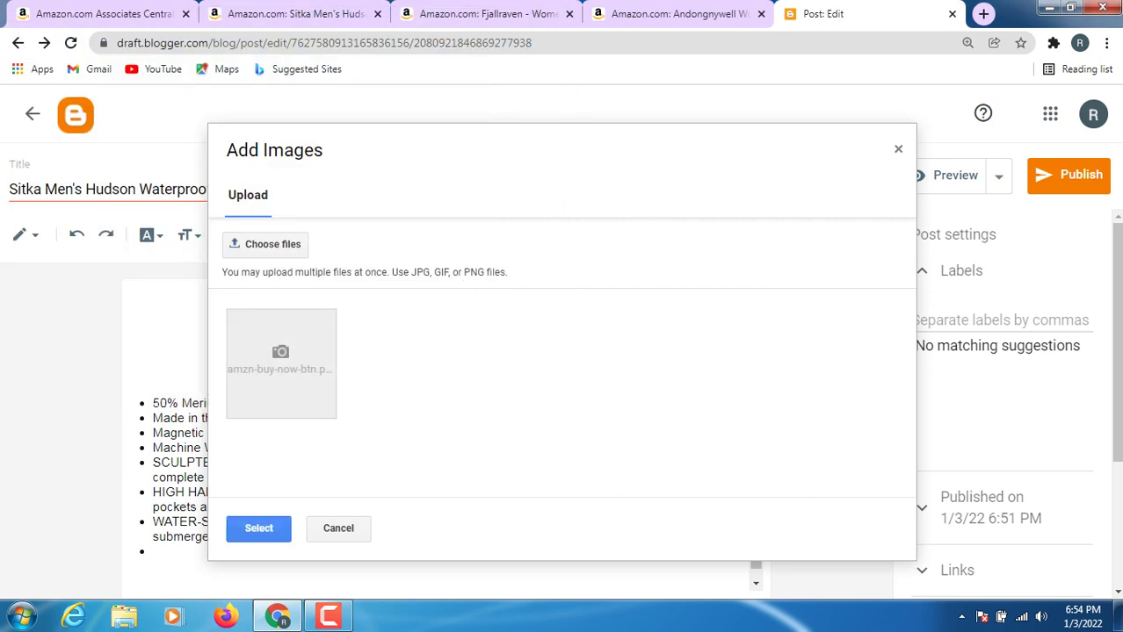
click(428, 340)
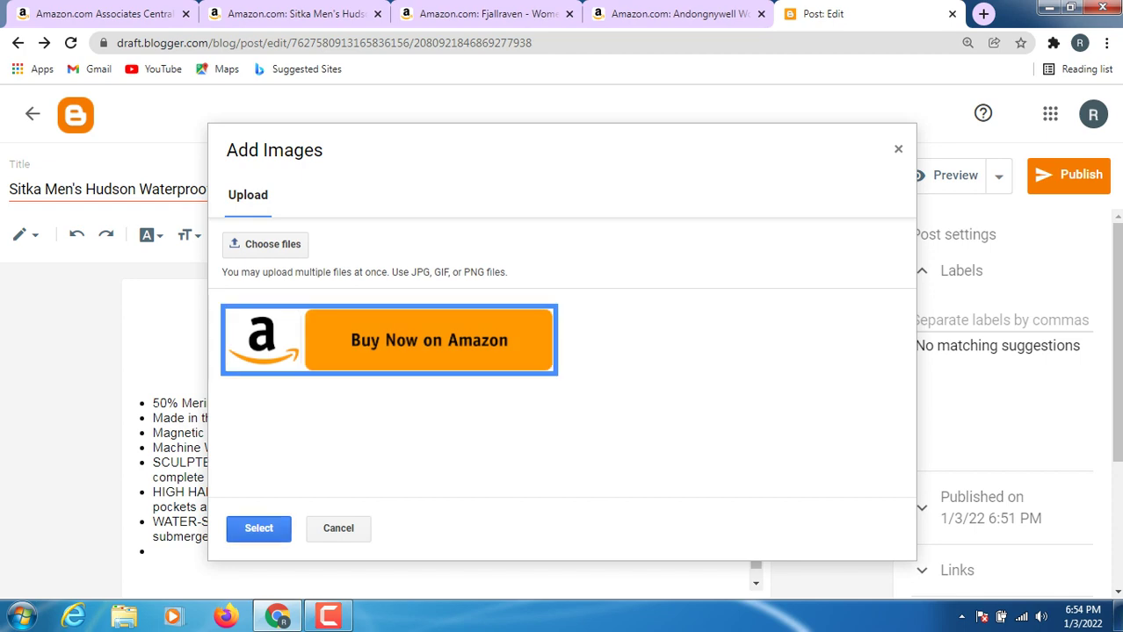
click(258, 528)
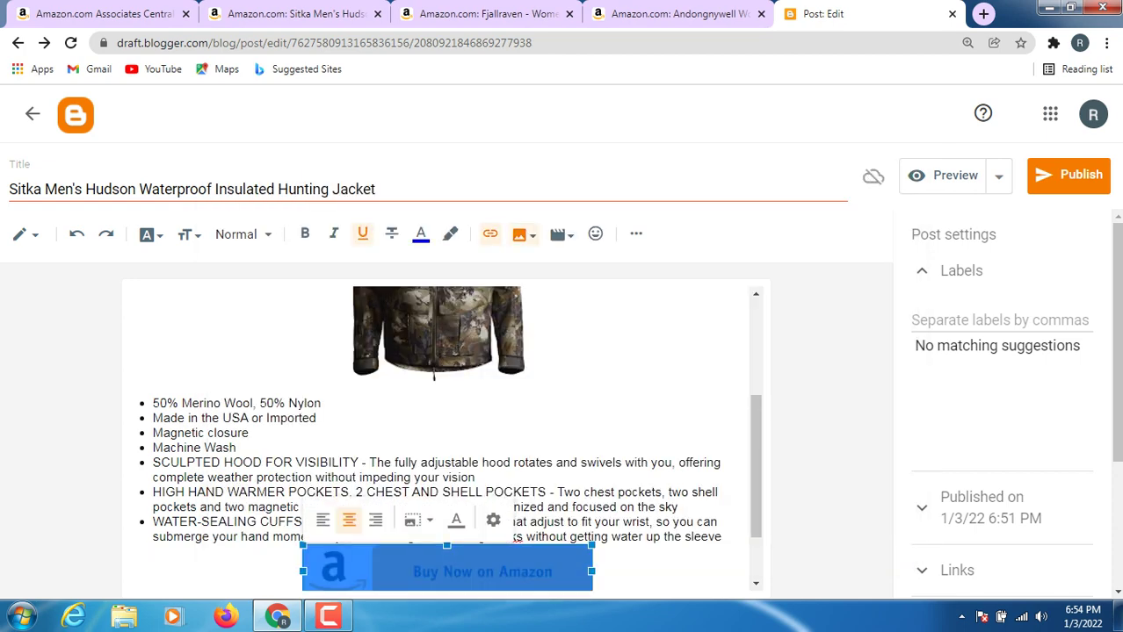
- Open the Buy Now on Amazon image's settings and copy the Sitka jacket's product name from its Amazon page
click(493, 520)
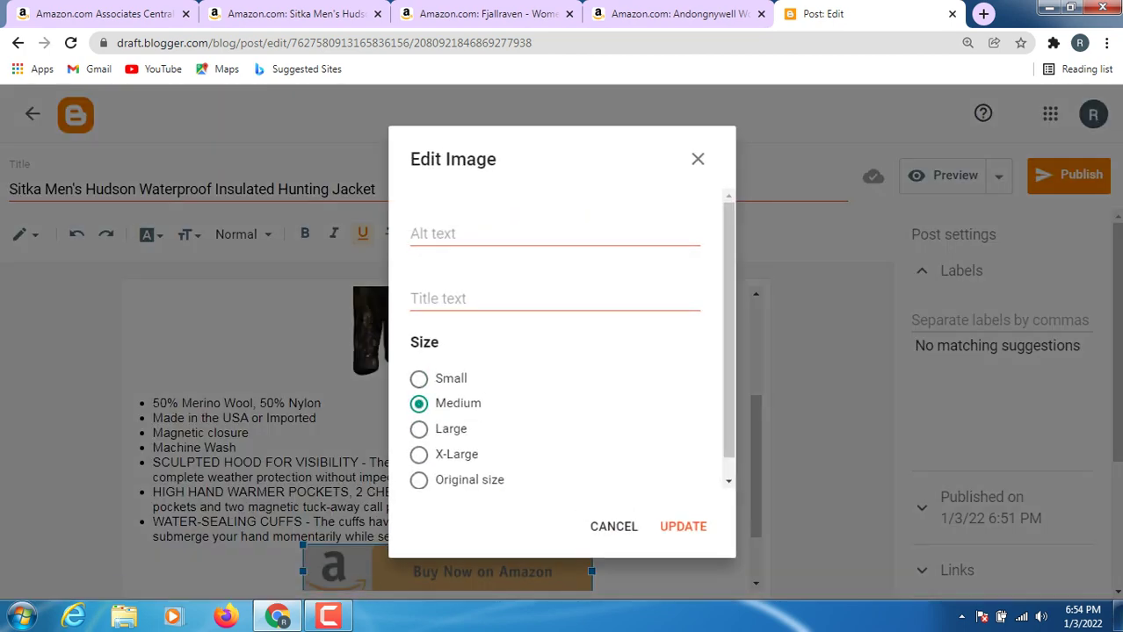
click(456, 299)
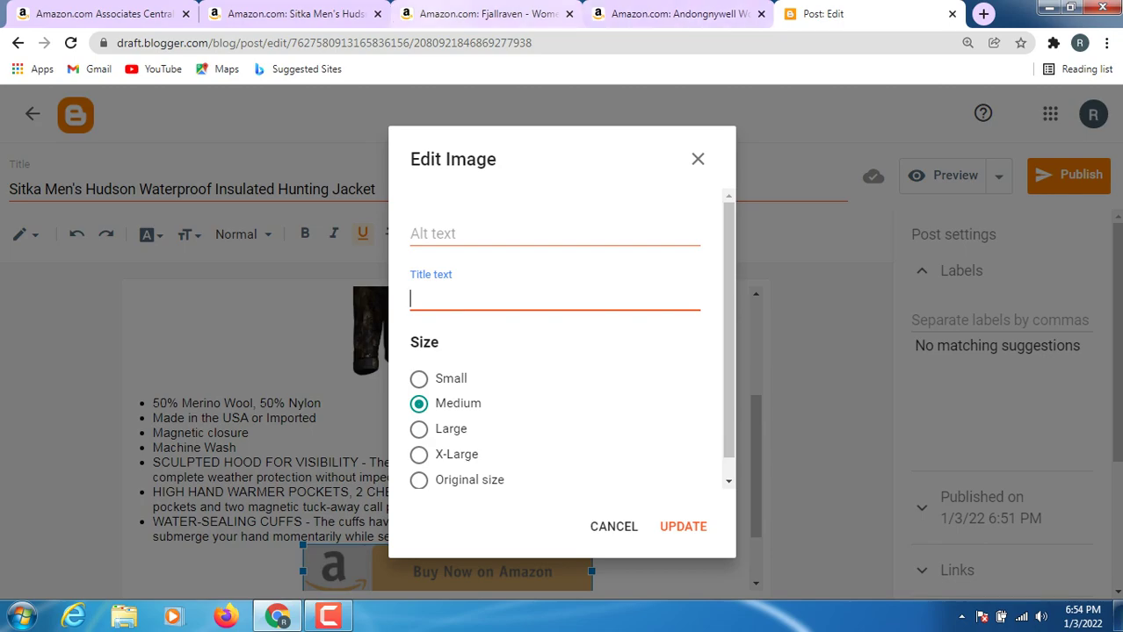
click(290, 13)
scroll(520, 351, down, 5)
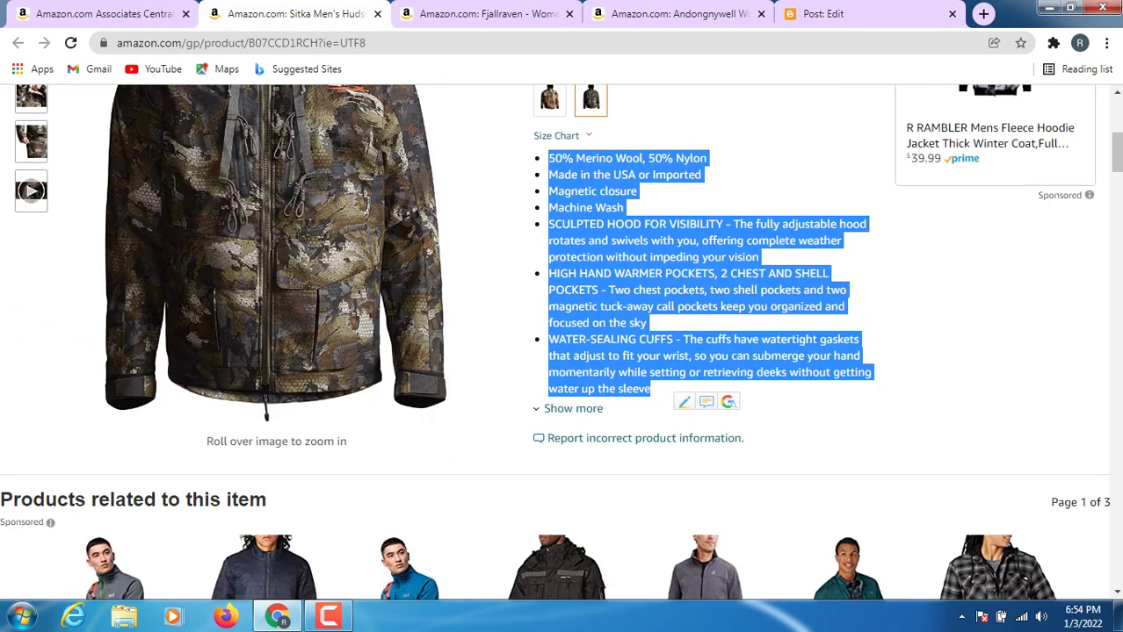
scroll(521, 477, up, 3)
scroll(561, 338, up, 3)
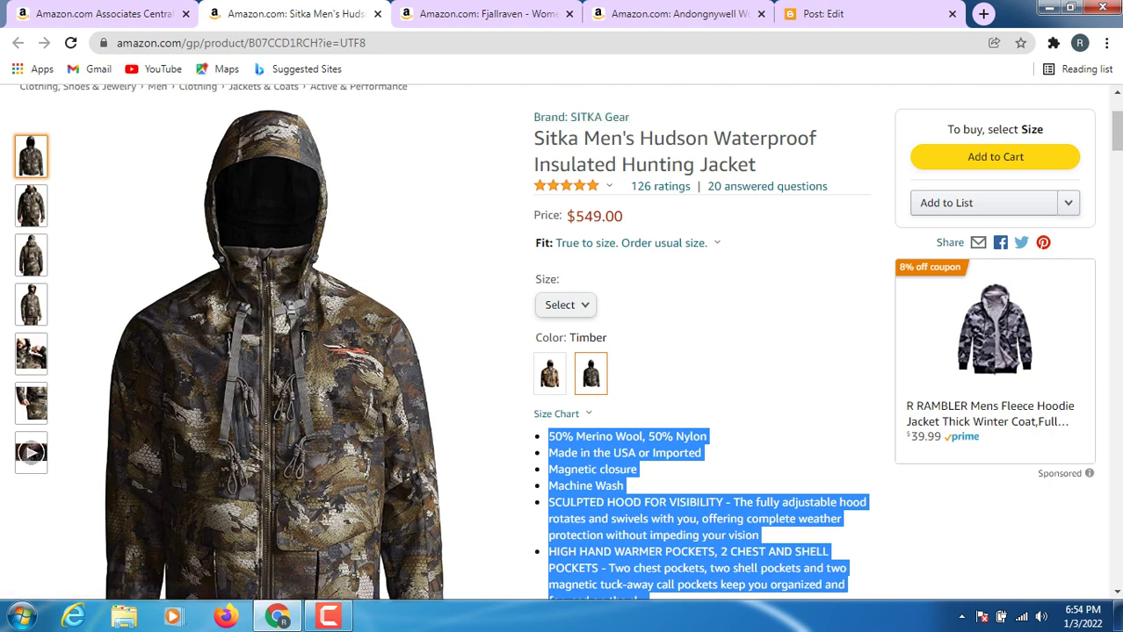
drag(535, 139, 826, 169)
right_click(720, 165)
click(759, 173)
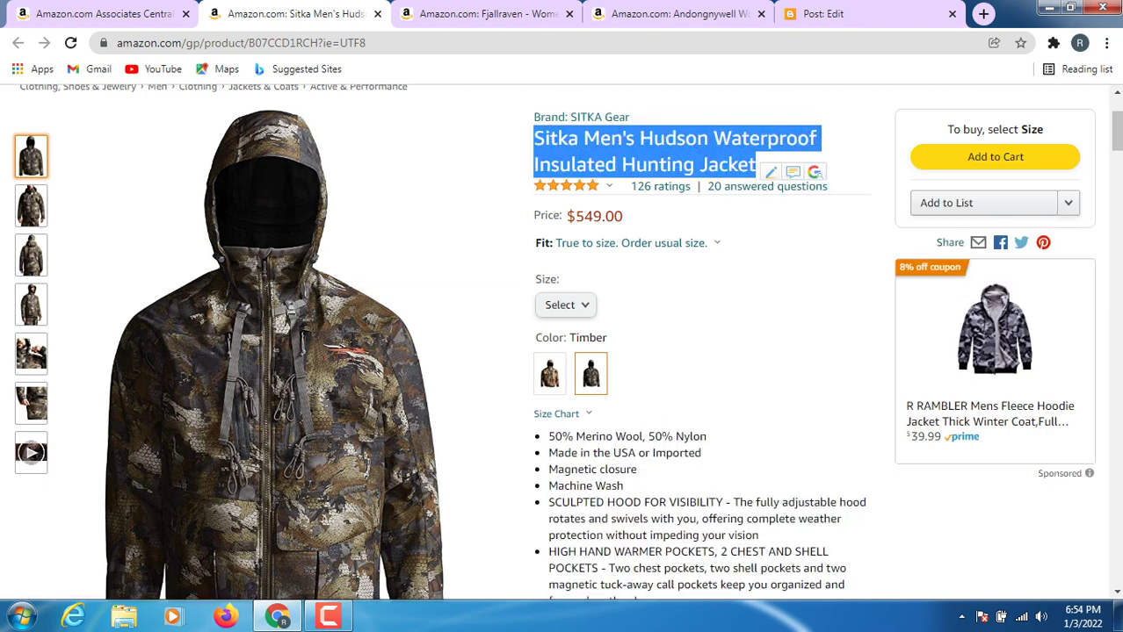
- Paste Sitka Men's Hudson Waterproof Insulated Hunting Jacket as the Buy Now image's title text in the Blogger post
click(823, 13)
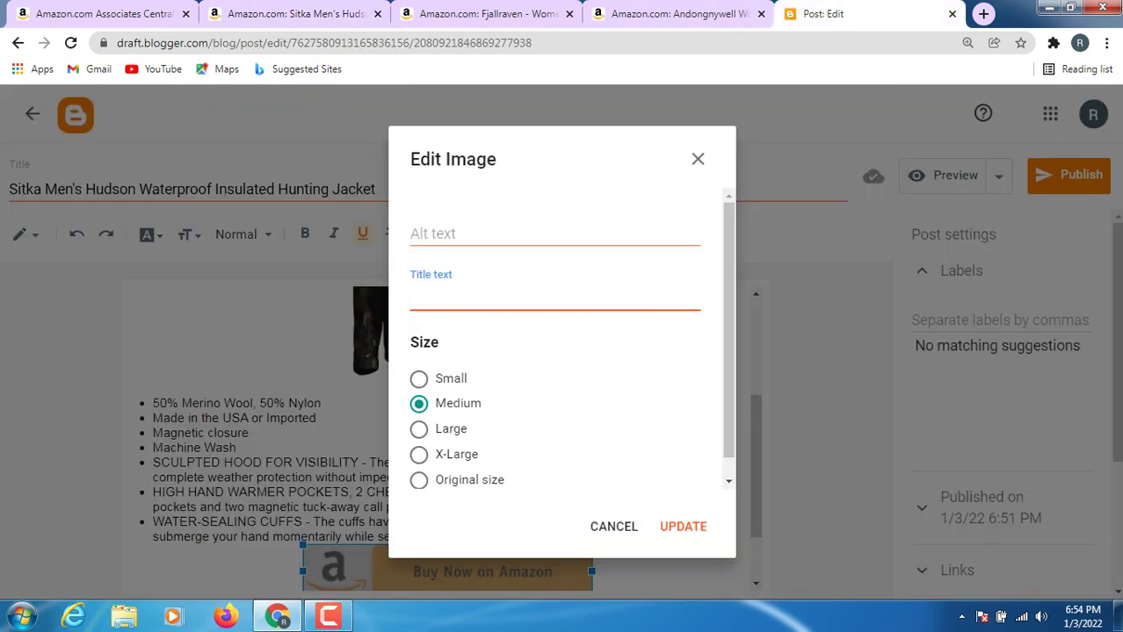
right_click(451, 297)
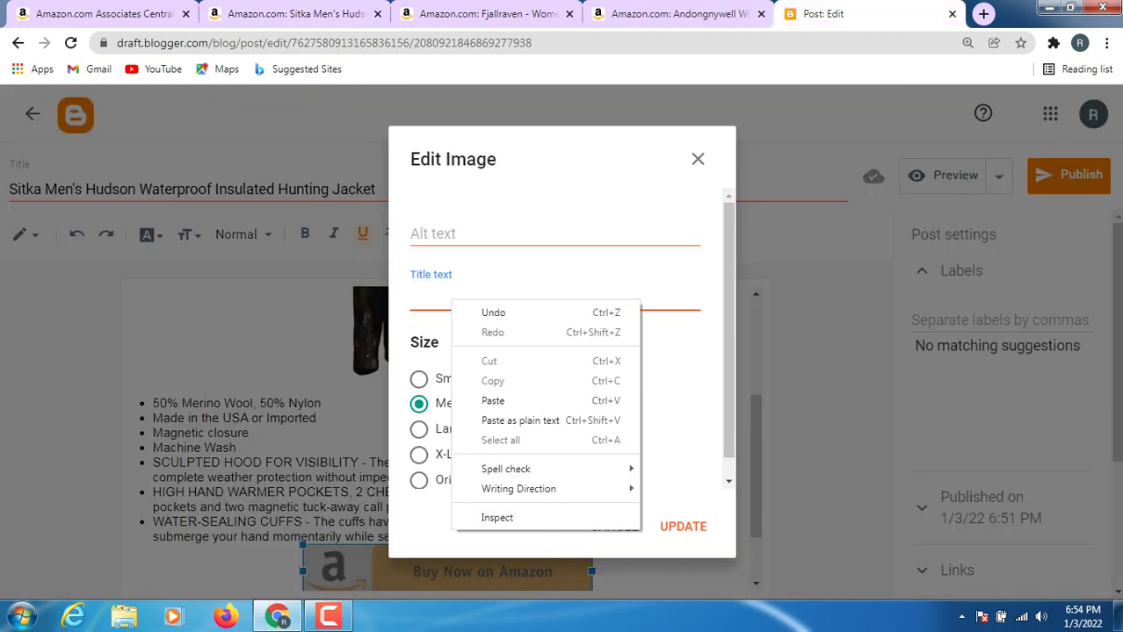
click(492, 399)
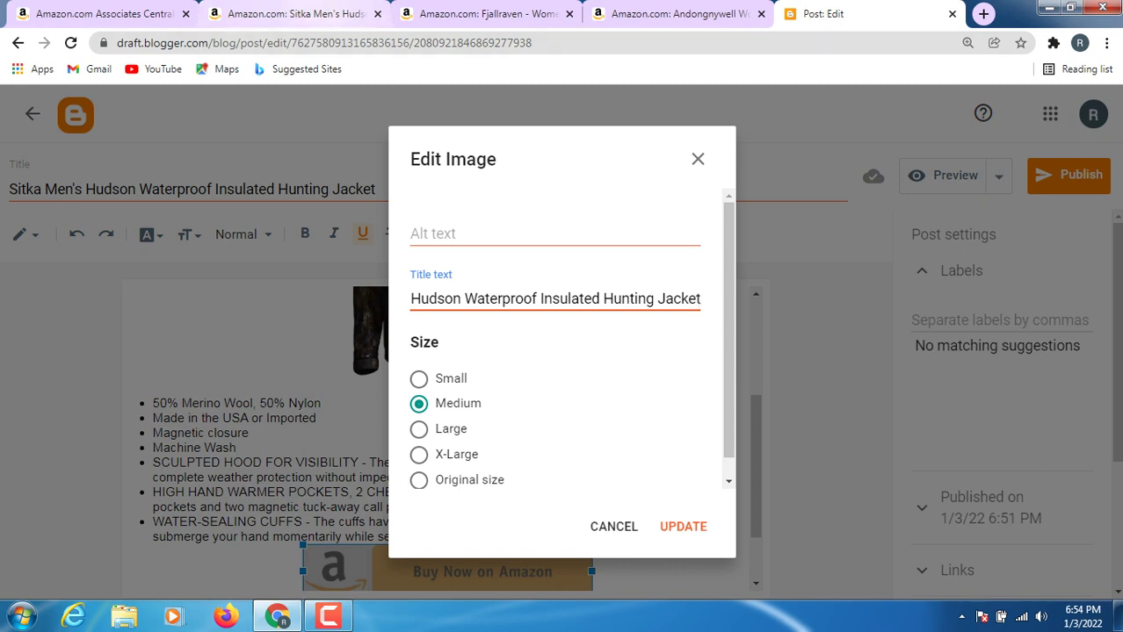
- Return to the Sitka jacket's Amazon page to get its affiliate text link
click(290, 13)
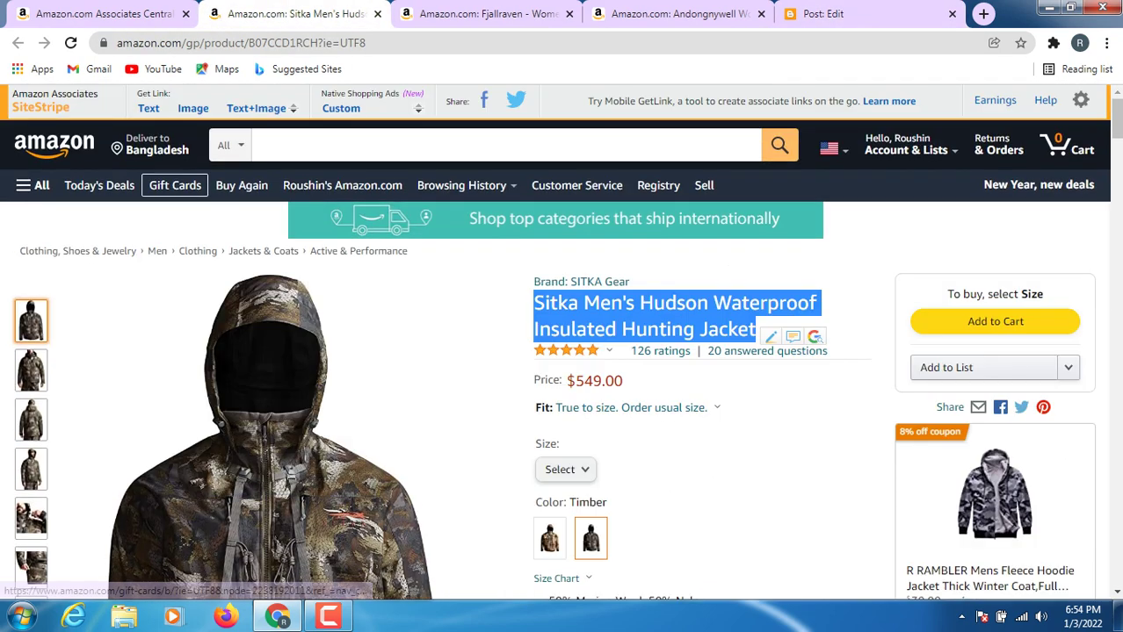